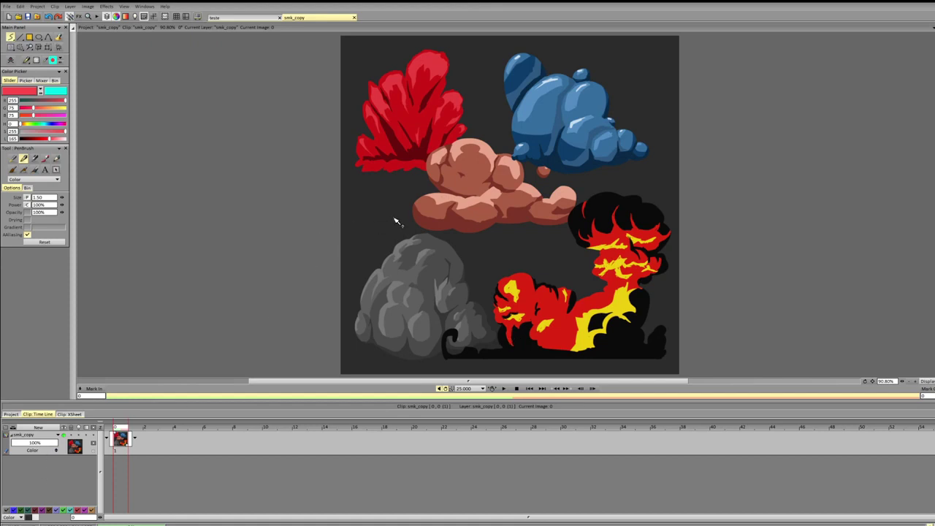
Step: Lower the smk_copy layer's opacity to 52% and switch the drawing colour to cyan
left_click(34, 443)
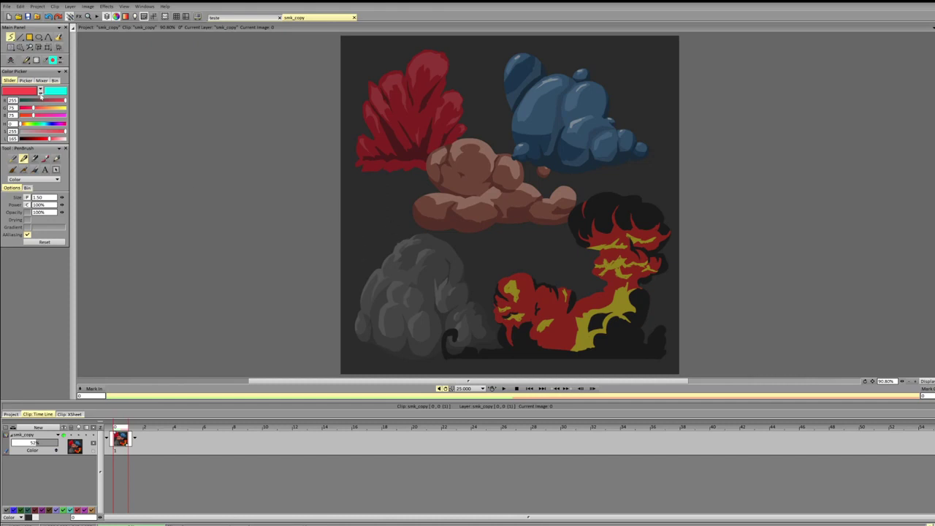
key("x")
Step: Sketch a wide rectangle over the top of the grey smoke, redrawing its lower edge once
mouse_move(342, 214)
left_mouse_down()
mouse_move(379, 220)
mouse_move(441, 238)
mouse_move(430, 273)
left_mouse_up()
mouse_move(343, 279)
left_mouse_down()
mouse_move(456, 279)
mouse_move(340, 280)
mouse_move(421, 278)
left_mouse_up()
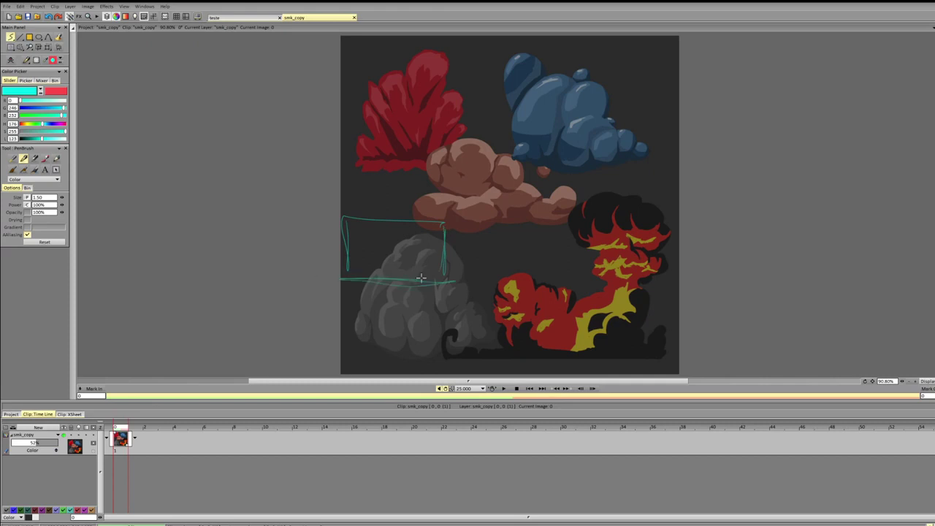
key("ctrl+z")
mouse_move(342, 246)
left_mouse_down()
mouse_move(344, 274)
mouse_move(458, 276)
left_mouse_up()
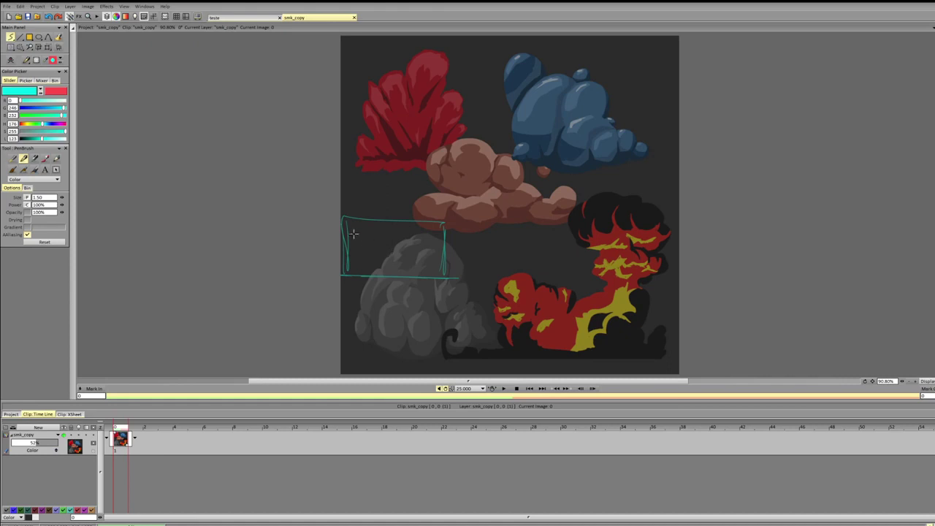
Step: Divide the sketched rectangle with a horizontal line, leaving a narrow strip along its lower edge
key("e")
mouse_move(349, 259)
left_mouse_down()
mouse_move(342, 238)
mouse_move(354, 242)
mouse_move(343, 236)
mouse_move(345, 268)
left_mouse_up()
key("b")
left_click_drag(346, 252, 453, 251)
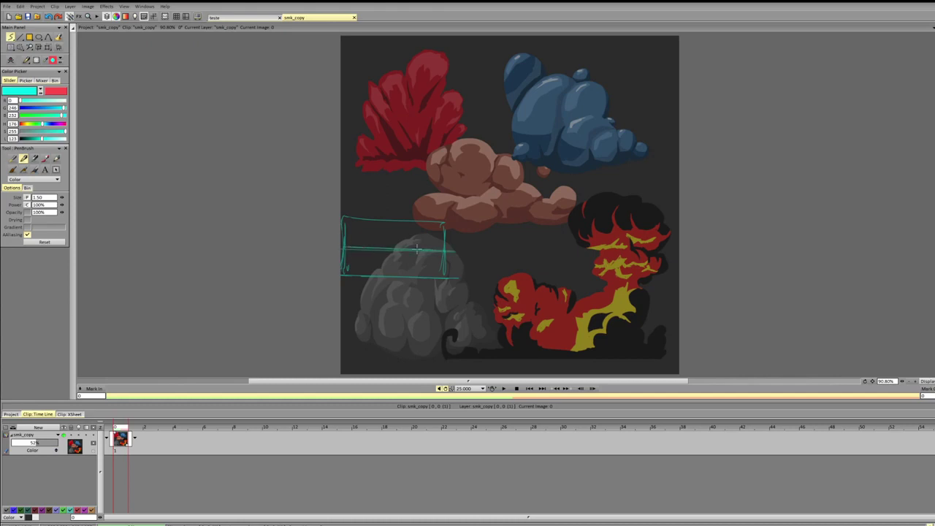
key("ctrl+z")
key("ctrl+z")
left_click_drag(348, 257, 469, 262)
mouse_move(453, 260)
left_mouse_down()
mouse_move(363, 255)
mouse_move(443, 261)
left_mouse_up()
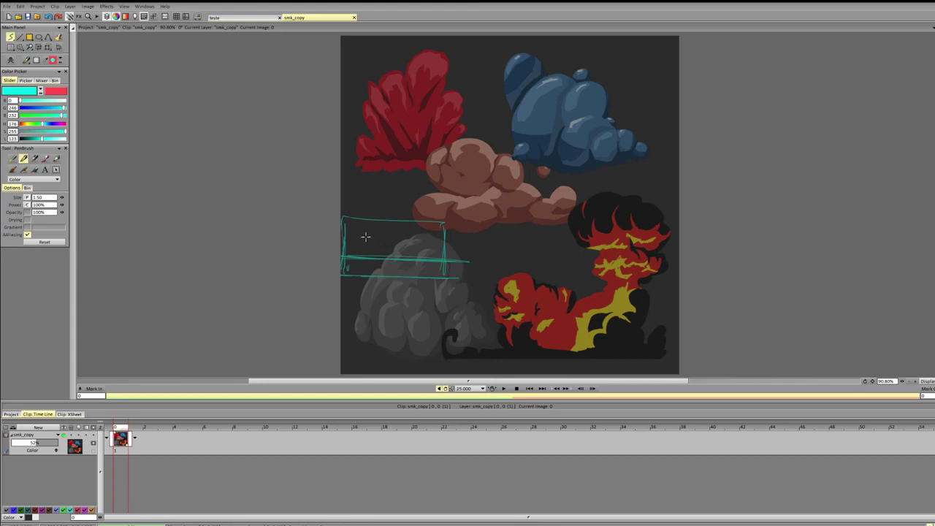
Step: Handwrite 70% in the rectangle's upper part, split the lower strip vertically and write 20% in its first cell
mouse_move(365, 236)
left_mouse_down()
mouse_move(367, 247)
mouse_move(399, 236)
mouse_move(408, 247)
left_mouse_up()
mouse_move(414, 236)
left_mouse_down()
mouse_move(468, 240)
mouse_move(471, 251)
left_mouse_up()
left_click_drag(417, 262, 416, 274)
left_click_drag(351, 266, 387, 274)
left_click_drag(394, 270, 450, 278)
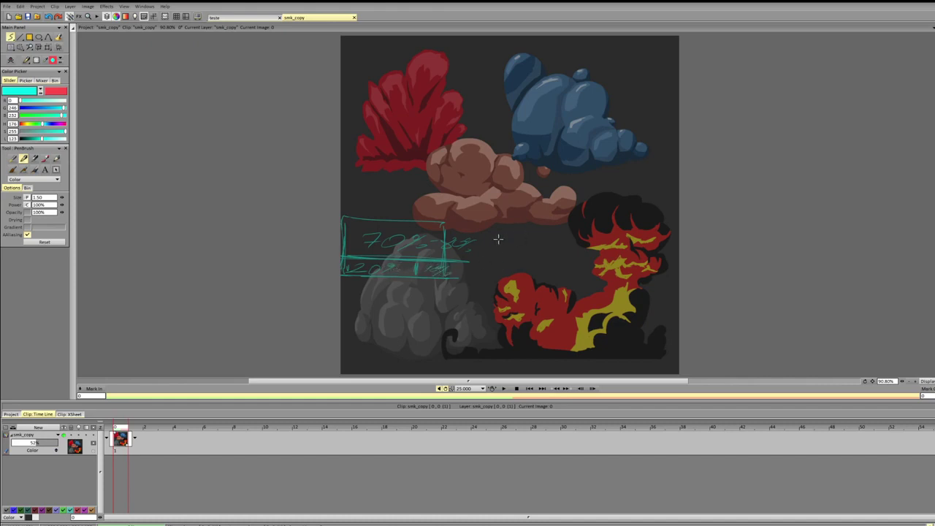
Step: Sketch a second divided rectangle beside the first, write 60% in its upper part and mark the lower cells
mouse_move(492, 240)
left_mouse_down()
mouse_move(494, 264)
mouse_move(639, 228)
left_mouse_up()
mouse_move(479, 276)
left_mouse_down()
mouse_move(563, 271)
mouse_move(476, 255)
mouse_move(599, 256)
left_mouse_up()
mouse_move(520, 238)
left_mouse_down()
mouse_move(513, 249)
mouse_move(519, 243)
left_mouse_up()
mouse_move(532, 241)
left_mouse_down()
mouse_move(527, 250)
mouse_move(541, 254)
left_mouse_up()
left_click_drag(555, 248, 558, 278)
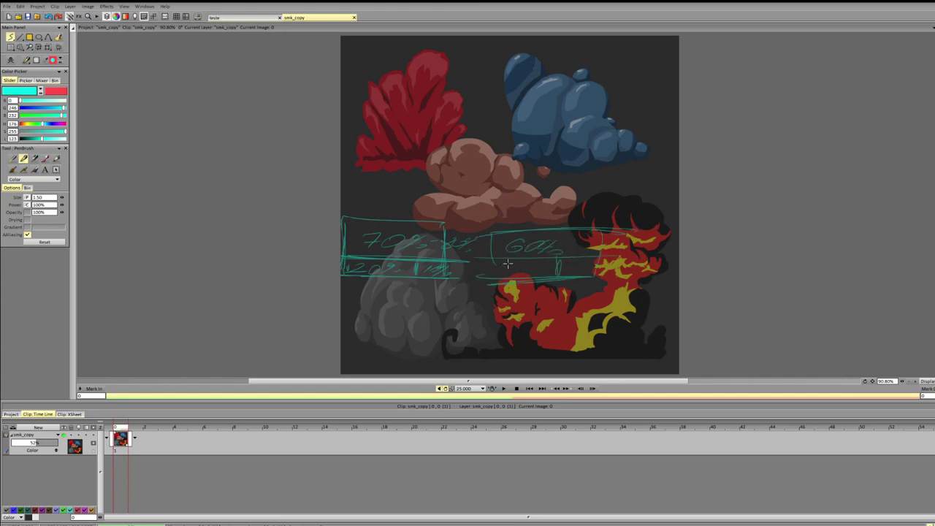
left_click_drag(505, 262, 529, 272)
left_click_drag(588, 259, 594, 272)
Step: Undo all the proportion rectangles and percentage notes
key("BackSpace")
key("ctrl+z")
key("ctrl+z")
key("ctrl+z")
key("ctrl+z")
key("ctrl+z")
key("ctrl+z")
key("ctrl+z")
key("ctrl+z")
key("ctrl+z")
key("ctrl+z")
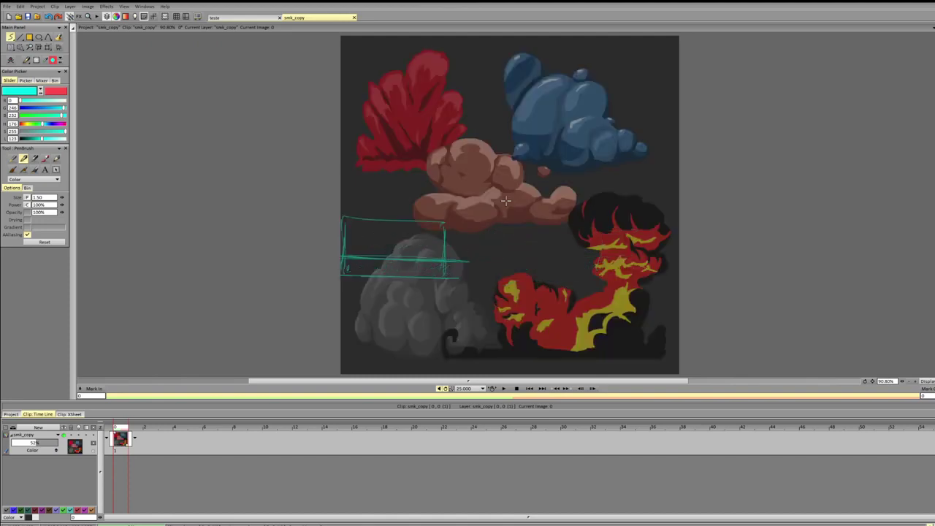
key("ctrl+z")
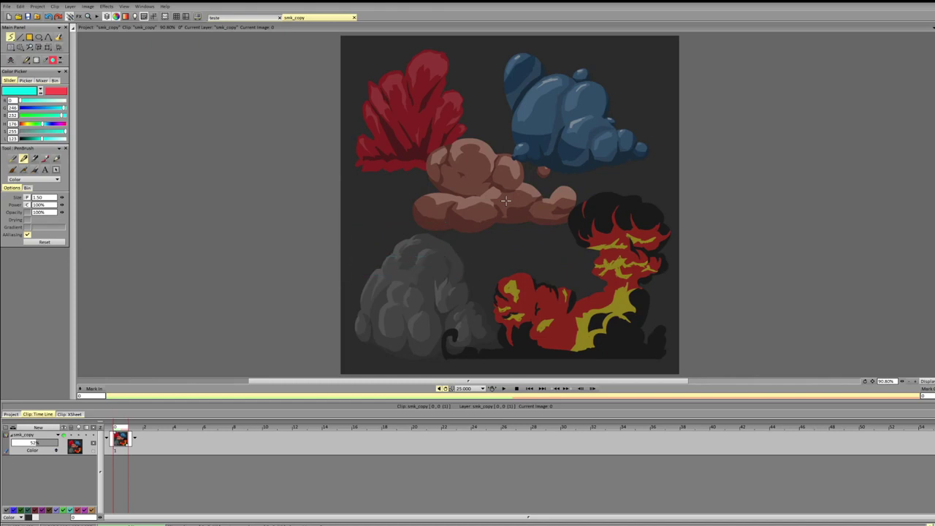
Step: Add a new layer above smk_copy, try marking shapes on the grey smoke and red burst, and clear the strokes
key("ctrl+shift+n")
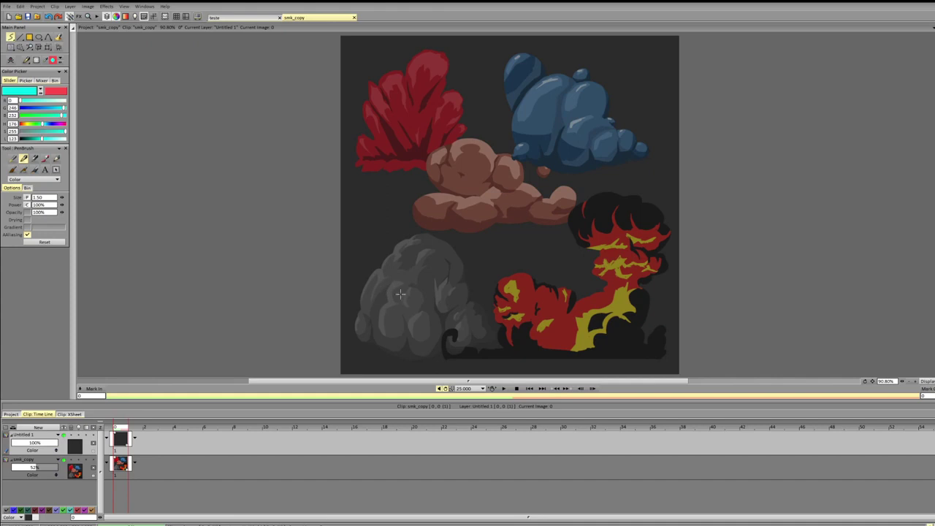
mouse_move(380, 272)
left_mouse_down()
mouse_move(416, 289)
mouse_move(398, 299)
mouse_move(397, 320)
left_mouse_up()
key("ctrl+z")
key("ctrl+z")
left_click_drag(425, 279, 436, 272)
left_click_drag(399, 150, 388, 90)
key("BackSpace")
Step: Circle the lower brown cloud's puffs with overlapping ellipses and sketch a row of shallow arcs below it
mouse_move(465, 206)
left_mouse_down()
mouse_move(432, 219)
mouse_move(468, 208)
mouse_move(420, 212)
mouse_move(470, 205)
mouse_move(471, 225)
mouse_move(449, 209)
mouse_move(504, 217)
mouse_move(511, 194)
mouse_move(533, 216)
mouse_move(566, 208)
mouse_move(549, 224)
mouse_move(522, 215)
left_mouse_up()
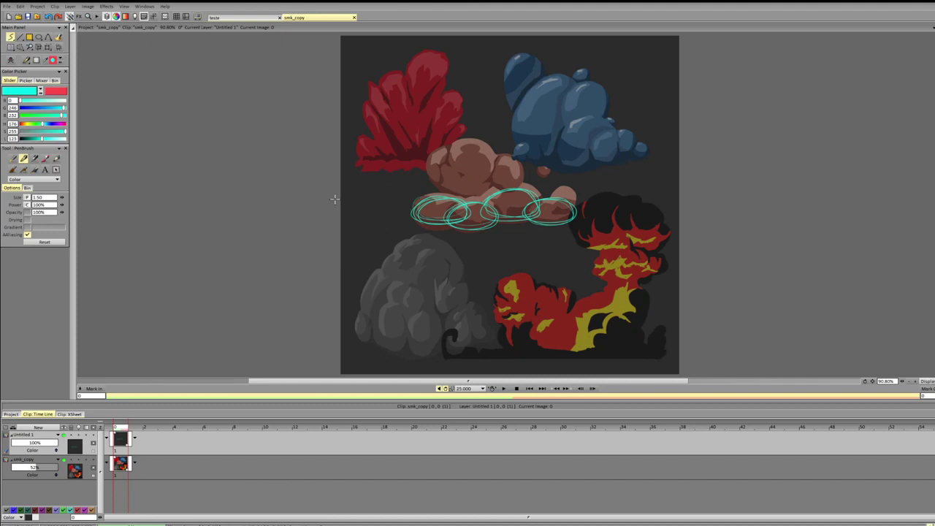
left_click_drag(471, 249, 684, 251)
Step: Outline the blue cloud's puffs with ellipses and draw parallel diagonal axis lines through them
mouse_move(523, 55)
left_mouse_down()
mouse_move(535, 80)
mouse_move(518, 94)
mouse_move(505, 75)
mouse_move(523, 56)
mouse_move(542, 62)
mouse_move(537, 89)
mouse_move(563, 107)
mouse_move(556, 140)
mouse_move(519, 133)
mouse_move(533, 92)
mouse_move(567, 89)
mouse_move(573, 116)
mouse_move(591, 93)
mouse_move(589, 115)
mouse_move(569, 118)
mouse_move(587, 86)
mouse_move(608, 101)
mouse_move(607, 126)
mouse_move(565, 144)
mouse_move(586, 115)
mouse_move(604, 117)
mouse_move(613, 136)
mouse_move(609, 153)
mouse_move(599, 132)
mouse_move(593, 150)
mouse_move(626, 146)
left_mouse_up()
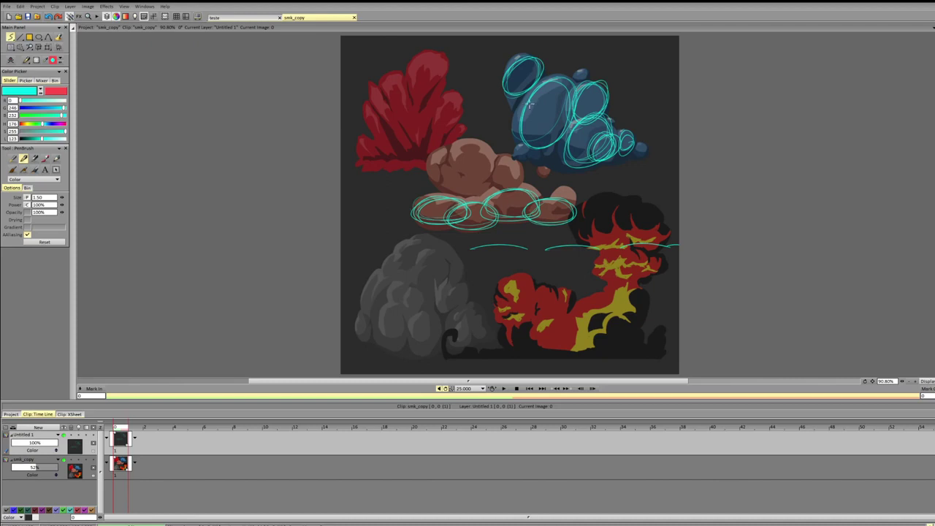
left_click_drag(484, 110, 548, 53)
left_click_drag(516, 158, 588, 69)
left_click_drag(582, 119, 618, 69)
left_click_drag(572, 168, 619, 104)
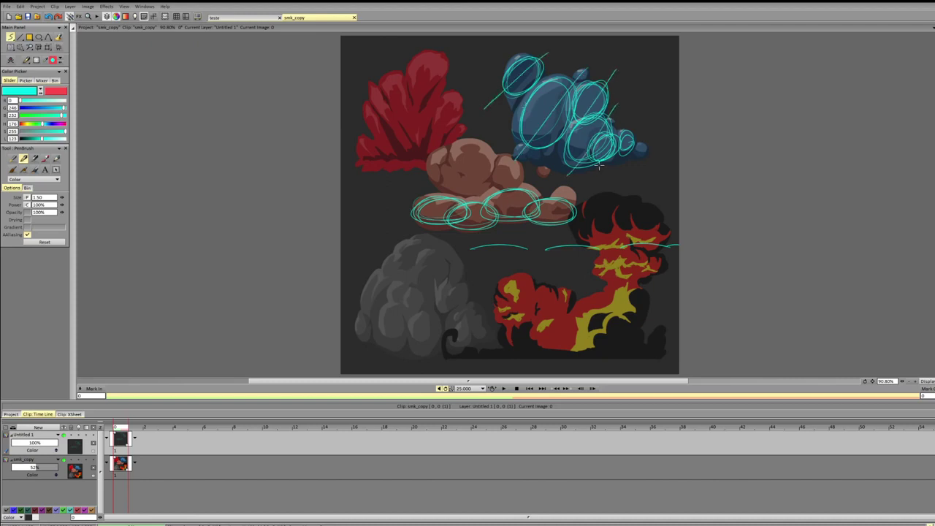
left_click_drag(601, 163, 625, 129)
mouse_move(620, 162)
left_mouse_down()
mouse_move(642, 127)
mouse_move(632, 155)
left_mouse_up()
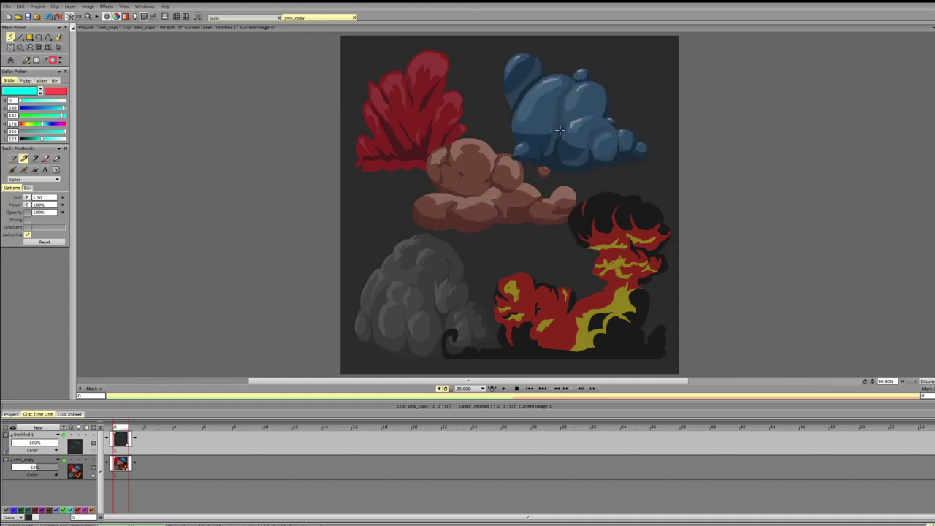
Step: Try more strokes over the blue cloud's puffs, then undo them
mouse_move(523, 50)
left_mouse_down()
mouse_move(501, 70)
mouse_move(517, 112)
left_mouse_up()
mouse_move(589, 80)
left_mouse_down()
mouse_move(566, 105)
mouse_move(566, 141)
mouse_move(628, 146)
left_mouse_up()
key("ctrl+z")
key("ctrl+z")
key("ctrl+z")
key("ctrl+z")
key("ctrl+z")
key("ctrl+z")
Step: Draw a straight guide line under the black smoke cap and a row of circles along it following the curved flame tips
left_click_drag(585, 235, 674, 232)
mouse_move(582, 221)
left_mouse_down()
mouse_move(617, 223)
mouse_move(620, 209)
mouse_move(645, 228)
left_mouse_up()
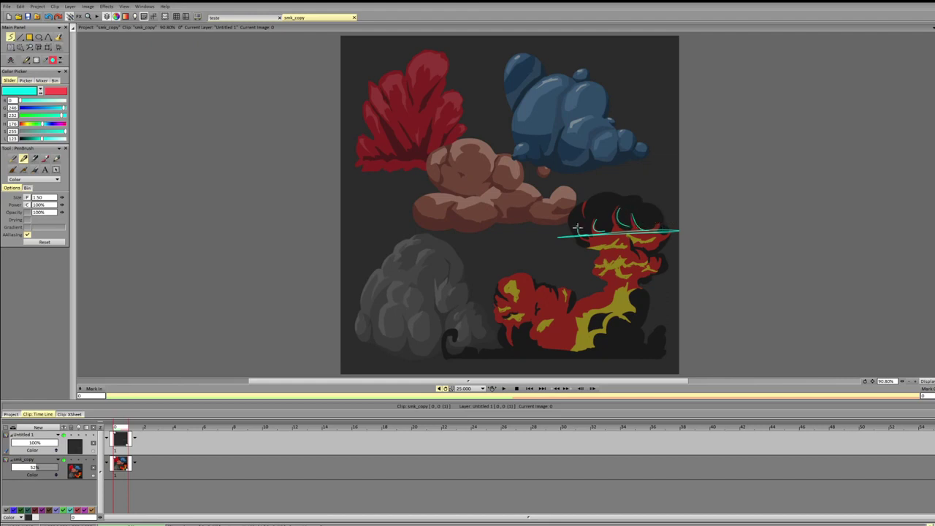
mouse_move(579, 228)
left_mouse_down()
mouse_move(613, 219)
mouse_move(603, 215)
mouse_move(656, 221)
left_mouse_up()
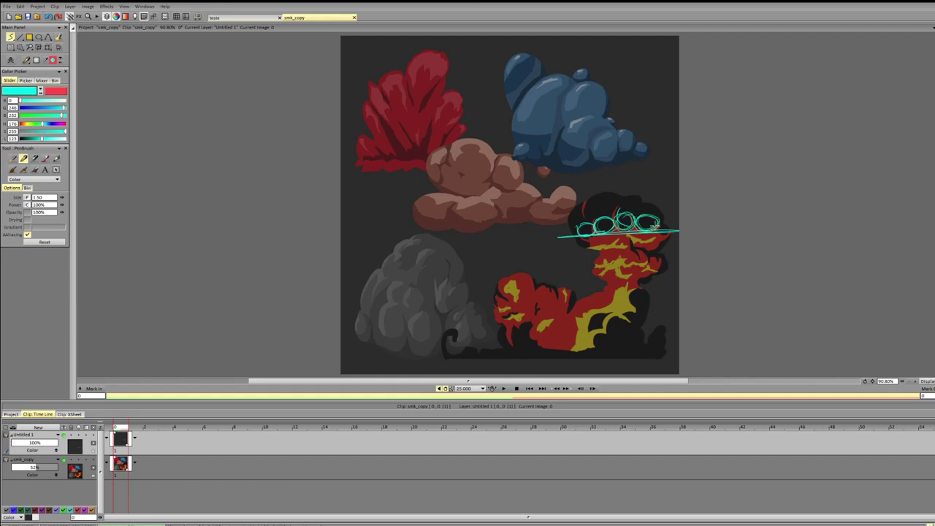
left_click_drag(569, 222, 677, 217)
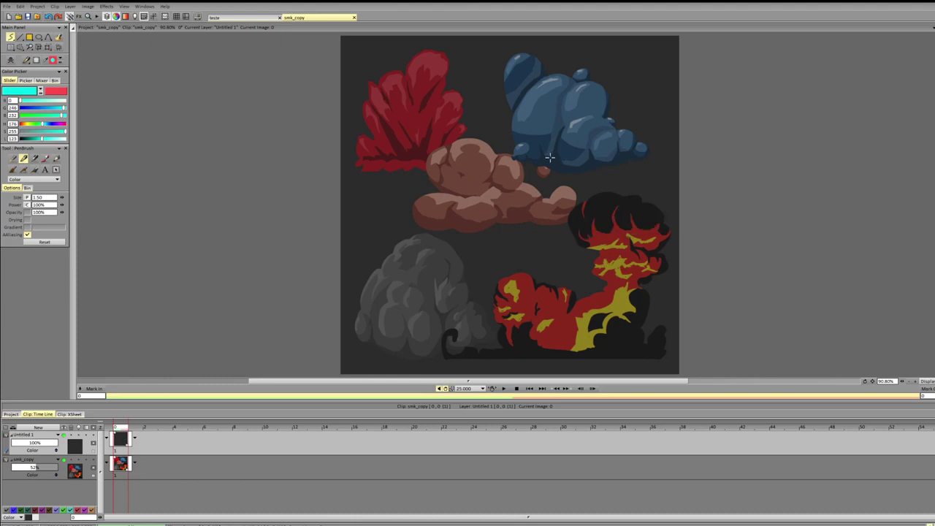
Step: Mark the low fire cloud's top with a guide line, circles of decreasing size and an enclosing box, then clear the sketch
left_click_drag(504, 274, 587, 292)
mouse_move(532, 279)
left_mouse_down()
mouse_move(525, 307)
mouse_move(554, 312)
left_mouse_up()
mouse_move(542, 286)
left_mouse_down()
mouse_move(515, 287)
mouse_move(537, 307)
mouse_move(548, 281)
mouse_move(537, 289)
mouse_move(574, 290)
left_mouse_up()
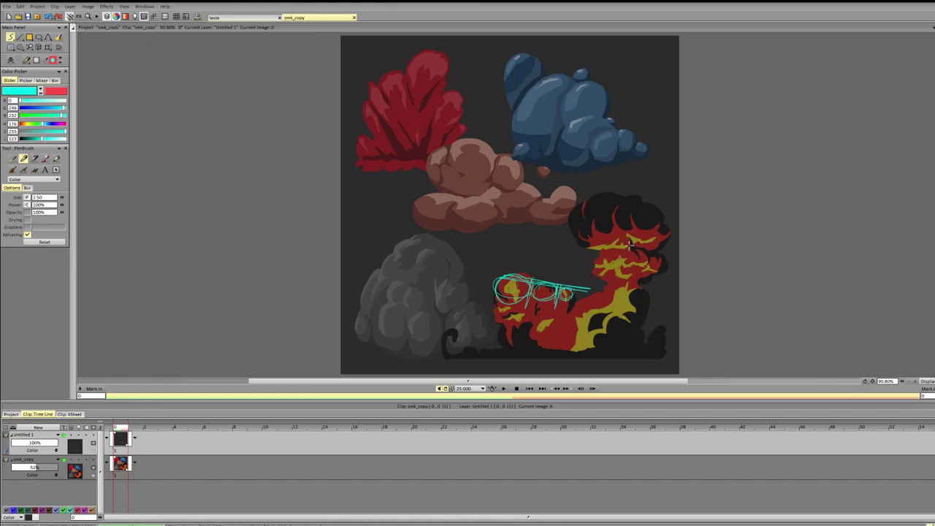
mouse_move(483, 302)
left_mouse_down()
mouse_move(580, 313)
mouse_move(470, 304)
mouse_move(581, 315)
left_mouse_up()
left_click_drag(494, 280, 488, 302)
mouse_move(488, 304)
left_mouse_down()
mouse_move(494, 279)
mouse_move(578, 314)
mouse_move(578, 295)
mouse_move(486, 281)
left_mouse_up()
left_click_drag(486, 280, 581, 288)
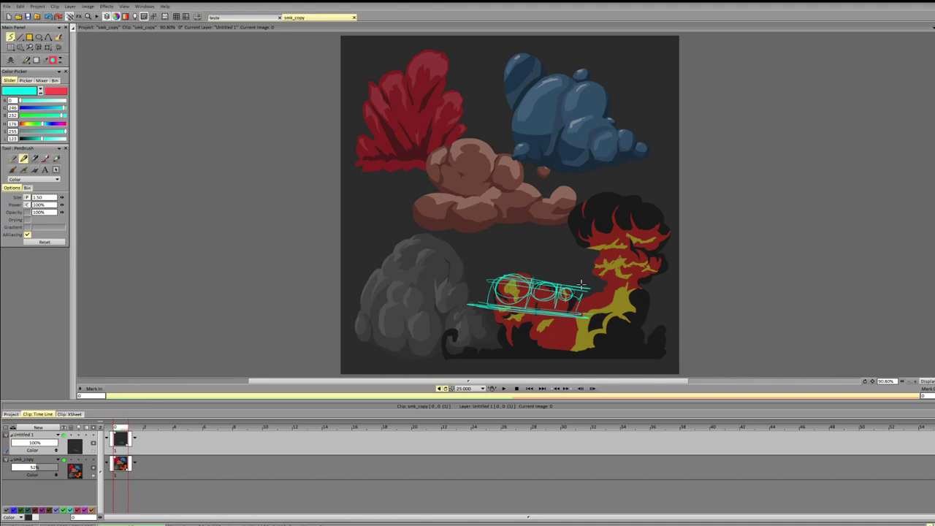
key("BackSpace")
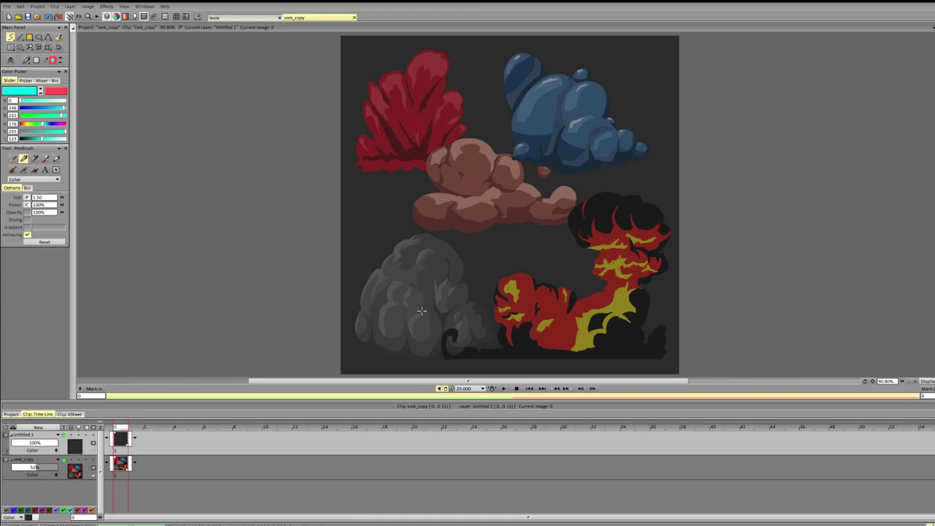
Step: Circle the grey smoke's puffs, sketch its highlight curves and sample shapes beside it, then clear the sketch
left_click_drag(410, 318, 413, 334)
mouse_move(406, 292)
left_mouse_down()
mouse_move(409, 311)
mouse_move(392, 298)
mouse_move(380, 331)
left_mouse_up()
mouse_move(370, 277)
left_mouse_down()
mouse_move(367, 312)
mouse_move(364, 285)
mouse_move(378, 317)
mouse_move(399, 325)
mouse_move(388, 295)
mouse_move(407, 292)
mouse_move(420, 320)
mouse_move(363, 285)
left_mouse_up()
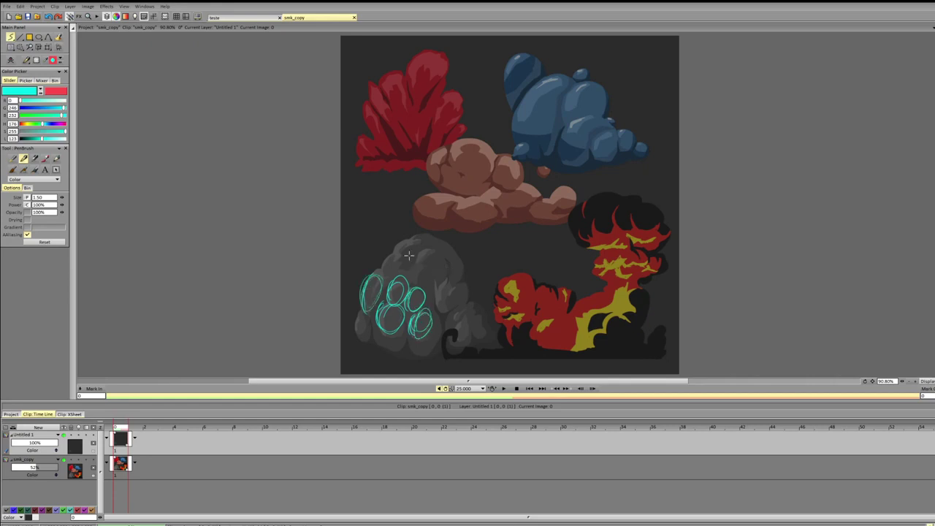
mouse_move(404, 239)
left_mouse_down()
mouse_move(396, 263)
mouse_move(431, 249)
mouse_move(420, 260)
mouse_move(438, 299)
left_mouse_up()
left_click_drag(479, 251, 516, 244)
mouse_move(475, 269)
left_mouse_down()
mouse_move(521, 244)
mouse_move(477, 251)
mouse_move(469, 273)
mouse_move(518, 259)
left_mouse_up()
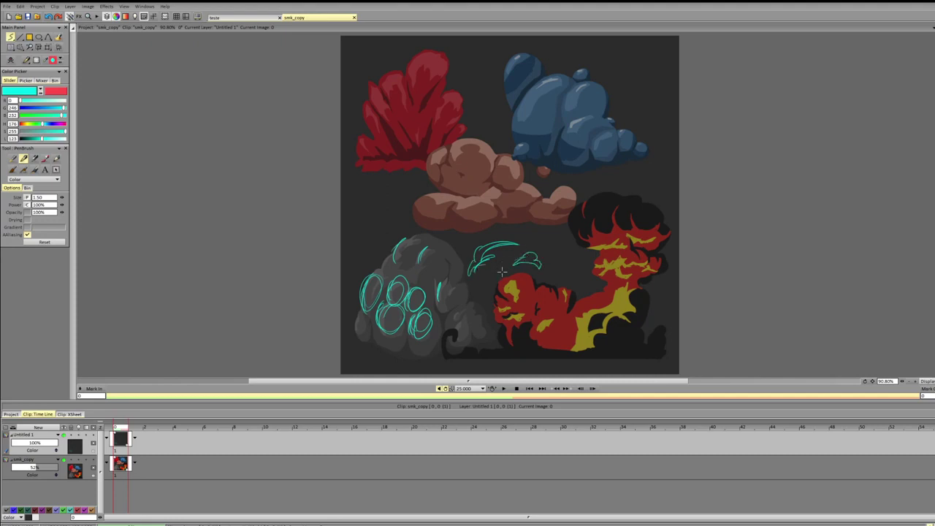
left_click_drag(473, 299, 497, 282)
mouse_move(494, 283)
left_mouse_down()
mouse_move(482, 299)
mouse_move(518, 311)
left_mouse_up()
key("BackSpace")
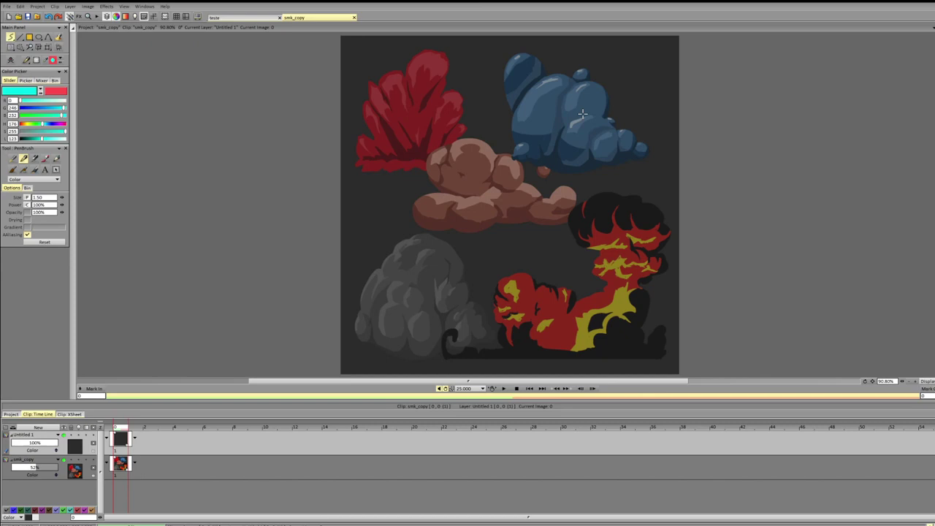
Step: Mark the blue cloud's upper puffs with cyan strokes
mouse_move(528, 61)
left_mouse_down()
mouse_move(495, 81)
mouse_move(537, 148)
mouse_move(522, 130)
mouse_move(639, 151)
mouse_move(562, 158)
mouse_move(620, 162)
mouse_move(635, 145)
mouse_move(601, 124)
mouse_move(586, 84)
mouse_move(521, 66)
mouse_move(488, 93)
mouse_move(573, 155)
mouse_move(633, 151)
mouse_move(608, 132)
left_mouse_up()
mouse_move(510, 85)
left_mouse_down()
mouse_move(544, 107)
mouse_move(515, 85)
left_mouse_up()
Step: Fade the smk_copy layer to 9% opacity and set the drawing colour to red with lightness 145
mouse_move(36, 466)
left_mouse_down()
mouse_move(20, 470)
mouse_move(52, 466)
left_mouse_up()
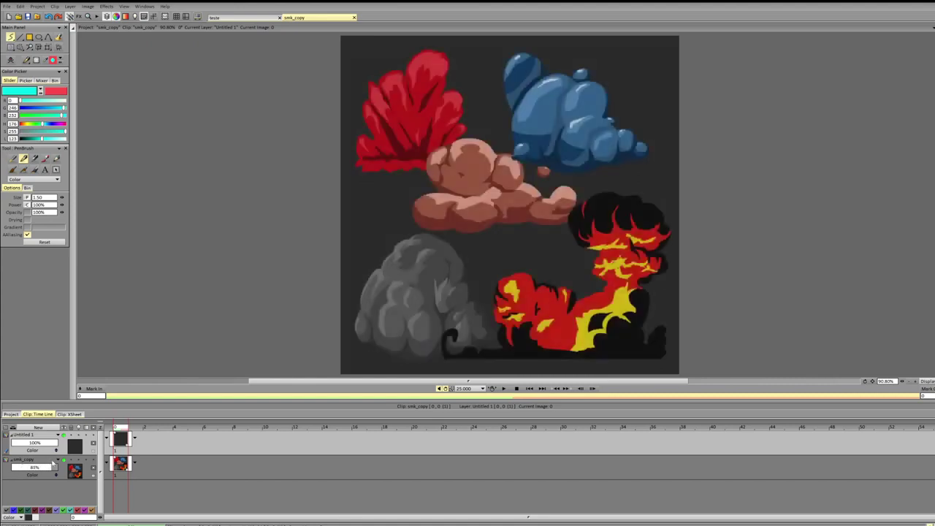
left_click_drag(52, 465, 22, 469)
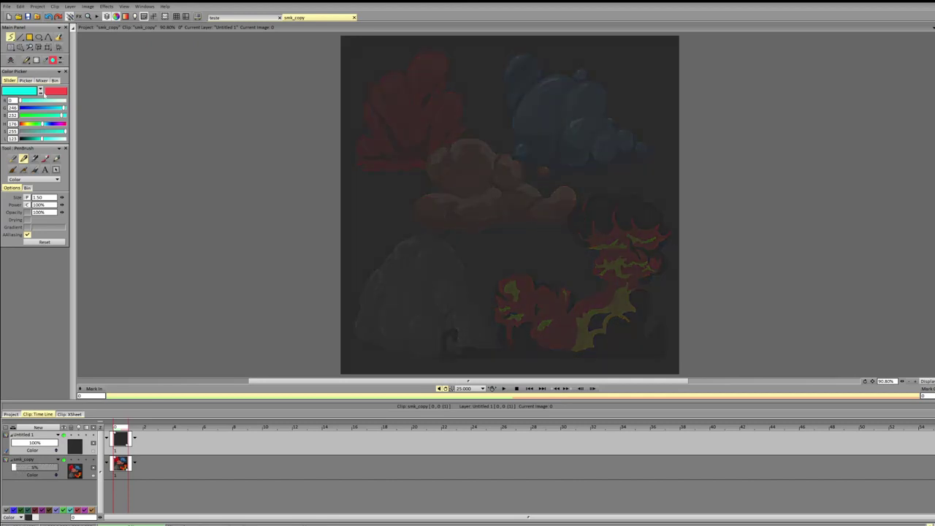
left_click(42, 94)
left_click_drag(55, 140, 45, 141)
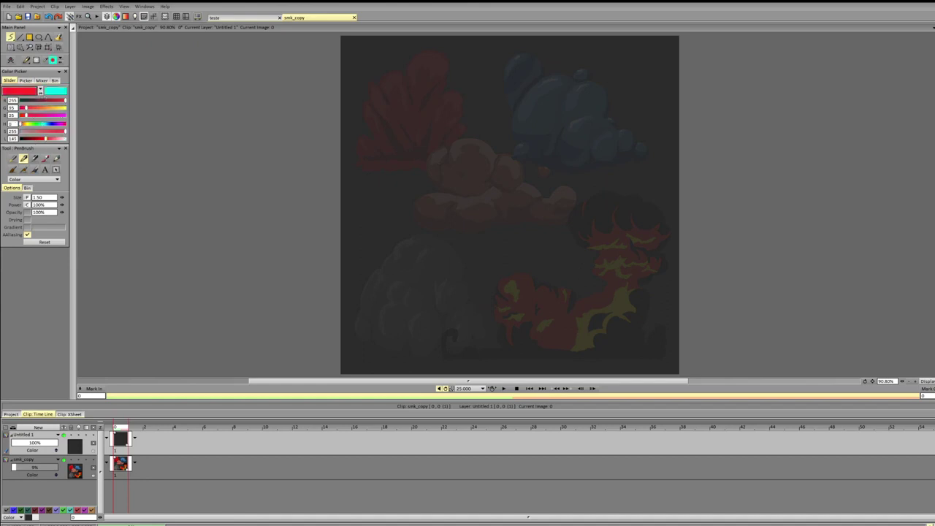
Step: Sketch parallel diagonal lines with a row of circles between them over the faded red burst
left_click_drag(901, 382, 913, 383)
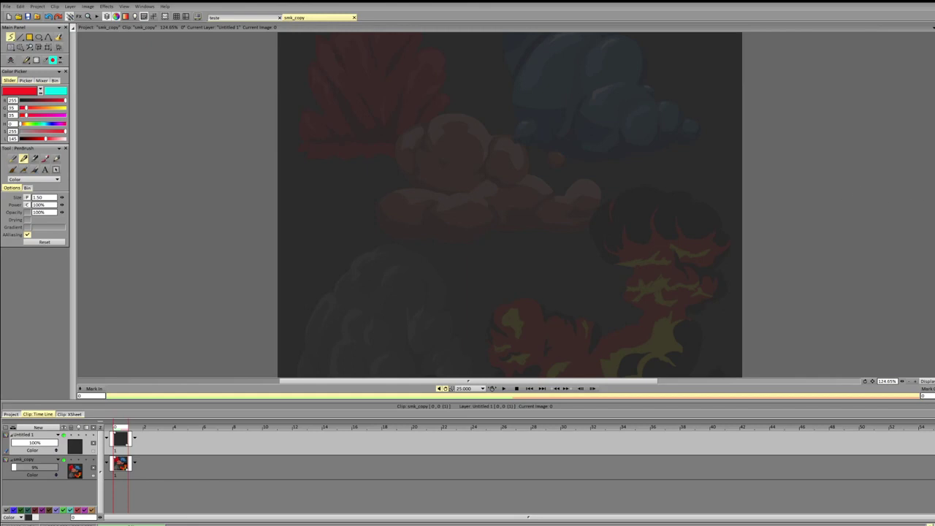
scroll(927, 168, "up", 3)
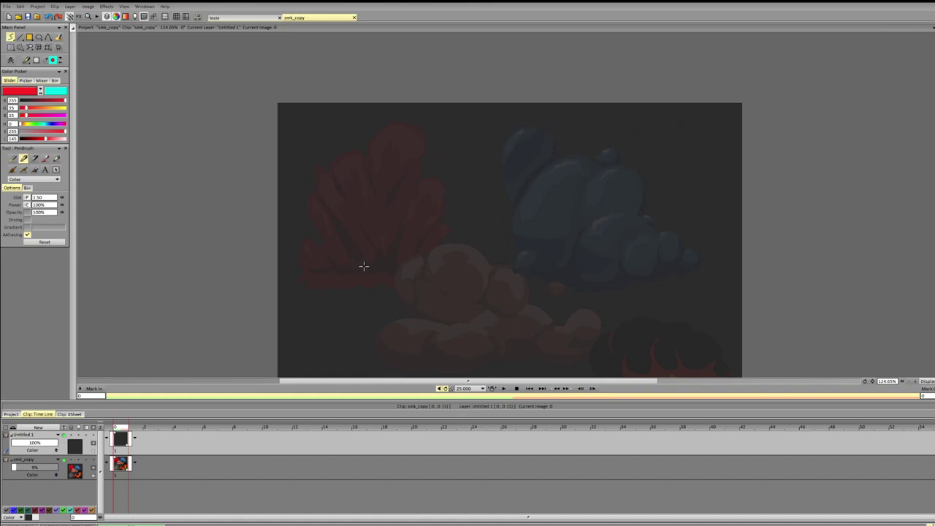
left_click_drag(319, 251, 343, 274)
left_click_drag(326, 210, 366, 265)
left_click_drag(330, 180, 346, 206)
left_click_drag(356, 218, 383, 259)
left_click_drag(322, 253, 344, 277)
mouse_move(292, 254)
left_mouse_down()
mouse_move(310, 276)
mouse_move(322, 264)
mouse_move(329, 271)
mouse_move(342, 246)
mouse_move(323, 236)
mouse_move(373, 241)
left_mouse_up()
left_click_drag(366, 179, 406, 249)
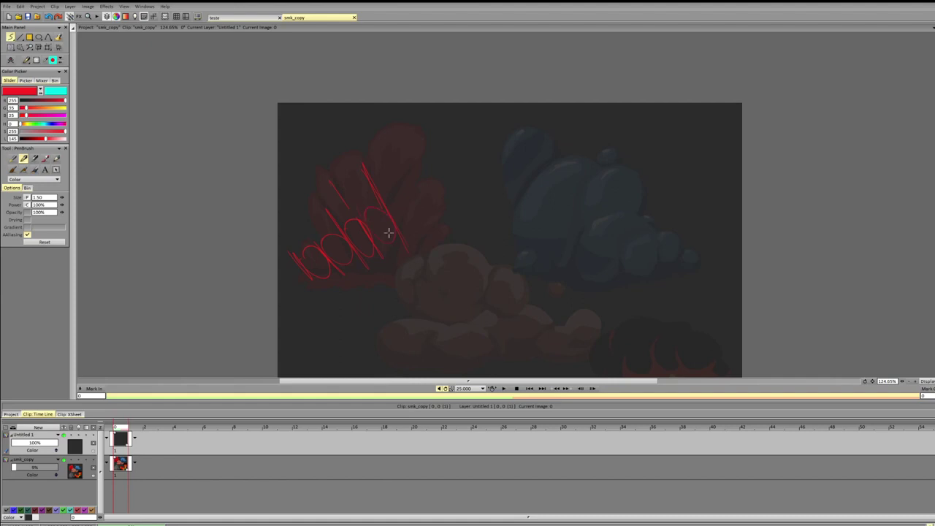
Step: Sketch straight lines radiating outward between the red burst and the blue cloud
left_click_drag(468, 218, 483, 238)
mouse_move(498, 156)
left_mouse_down()
mouse_move(504, 223)
mouse_move(528, 215)
left_mouse_up()
mouse_move(532, 242)
left_mouse_down()
mouse_move(557, 217)
mouse_move(538, 246)
mouse_move(580, 241)
mouse_move(555, 251)
left_mouse_up()
left_click_drag(480, 272, 533, 324)
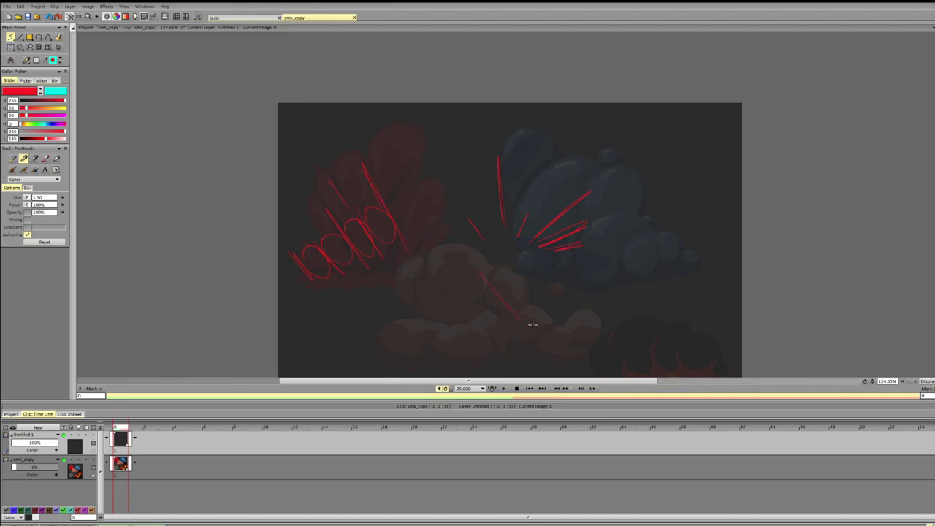
mouse_move(525, 266)
left_mouse_down()
mouse_move(554, 309)
mouse_move(645, 274)
left_mouse_up()
left_click_drag(596, 311, 643, 295)
left_click_drag(604, 319, 641, 307)
Step: Undo all the red diagonal lines, circles and radiating strokes
key("ctrl+z")
key("ctrl+z")
key("ctrl+z")
key("ctrl+z")
key("ctrl+z")
key("ctrl+z")
key("ctrl+z")
key("ctrl+z")
key("ctrl+z")
key("ctrl+z")
key("ctrl+z")
key("ctrl+z")
key("ctrl+z")
key("ctrl+z")
key("ctrl+z")
key("ctrl+z")
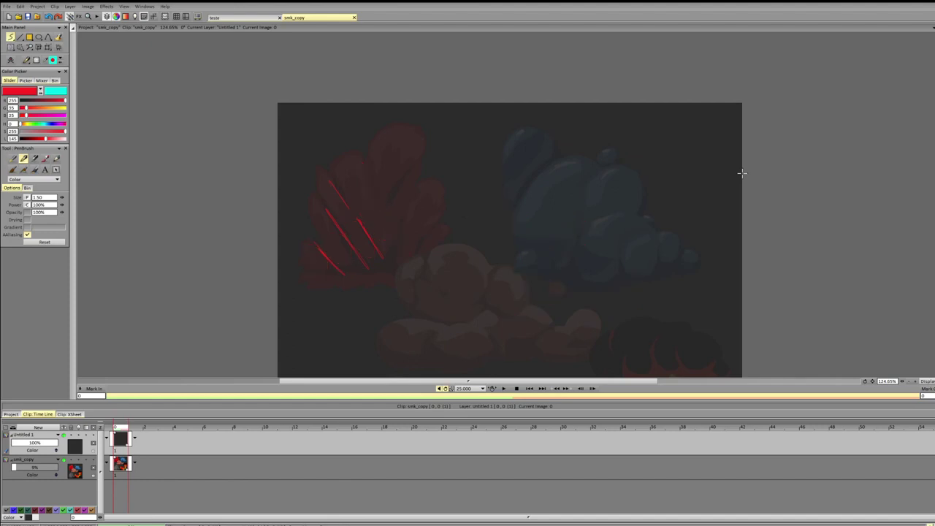
key("ctrl+z")
key("ctrl+z")
Step: Sketch a spiky silhouette over the red burst with curved pointed shapes, from the low outer spikes to the tall tip
left_click_drag(314, 192, 361, 261)
key("ctrl+z")
left_click_drag(311, 182, 367, 261)
left_click_drag(322, 241, 368, 269)
left_click_drag(312, 183, 320, 209)
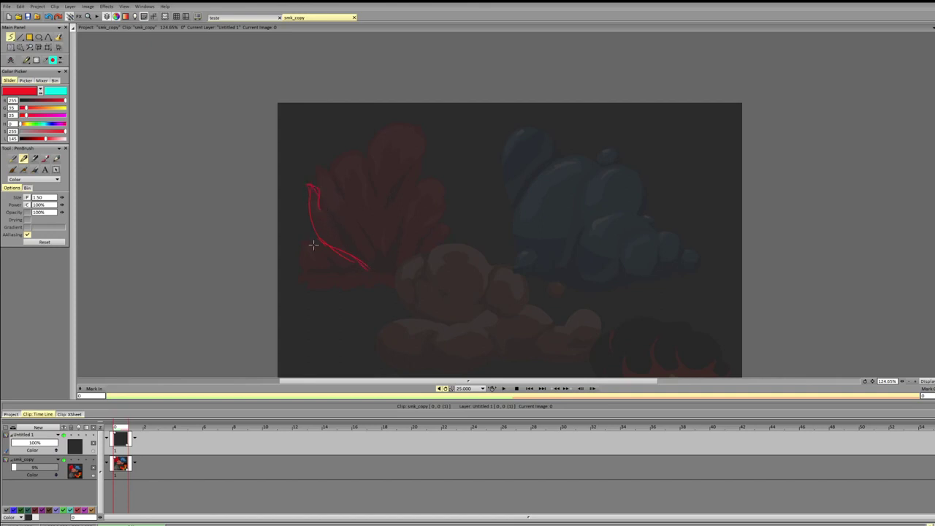
mouse_move(317, 244)
left_mouse_down()
mouse_move(320, 258)
mouse_move(304, 244)
mouse_move(302, 262)
mouse_move(301, 249)
left_mouse_up()
mouse_move(352, 192)
left_mouse_down()
mouse_move(382, 169)
mouse_move(394, 143)
mouse_move(431, 134)
mouse_move(430, 168)
mouse_move(394, 267)
left_mouse_up()
mouse_move(302, 254)
left_mouse_down()
mouse_move(339, 270)
mouse_move(318, 250)
mouse_move(369, 269)
left_mouse_up()
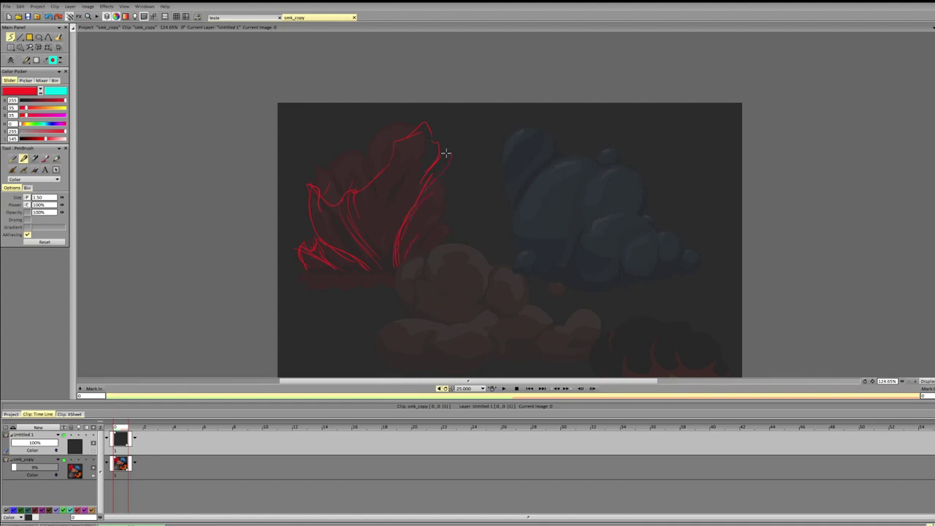
Step: Add pointed spikes down the other side of the red burst sketch and draw a separate curved spike over the blue cloud
left_click_drag(449, 153, 426, 179)
left_click_drag(444, 145, 431, 169)
mouse_move(527, 273)
left_mouse_down()
mouse_move(578, 227)
mouse_move(587, 177)
mouse_move(572, 187)
mouse_move(606, 206)
mouse_move(604, 220)
mouse_move(557, 252)
left_mouse_up()
mouse_move(439, 180)
left_mouse_down()
mouse_move(454, 202)
mouse_move(434, 220)
left_mouse_up()
mouse_move(412, 259)
left_mouse_down()
mouse_move(462, 235)
mouse_move(435, 245)
mouse_move(432, 232)
mouse_move(451, 236)
mouse_move(421, 263)
mouse_move(442, 247)
left_mouse_up()
mouse_move(409, 136)
left_mouse_down()
mouse_move(431, 126)
mouse_move(437, 148)
left_mouse_up()
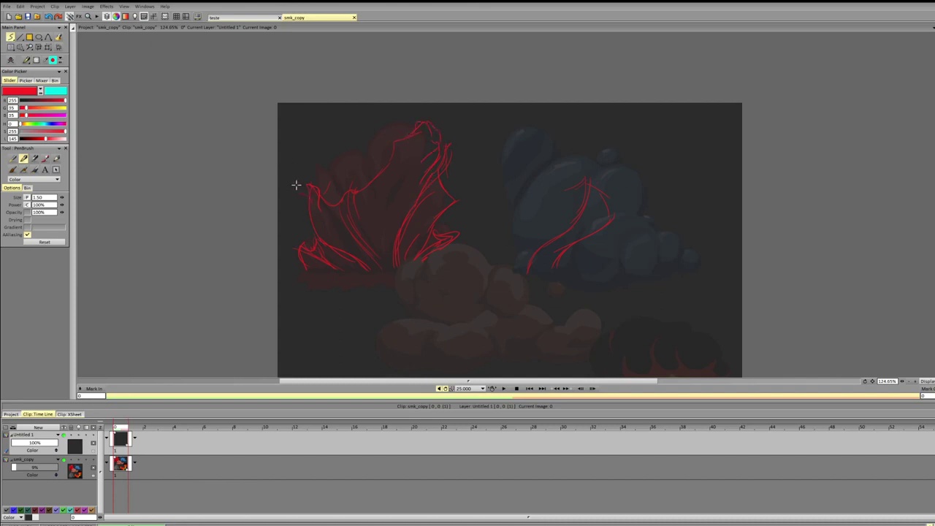
Step: Add accent strokes at the outer and tall tips of the burst sketch, and hide the sketch layer
mouse_move(296, 184)
left_mouse_down()
mouse_move(314, 187)
mouse_move(324, 205)
left_mouse_up()
mouse_move(391, 146)
left_mouse_down()
mouse_move(420, 122)
mouse_move(444, 138)
left_mouse_up()
left_click(64, 435)
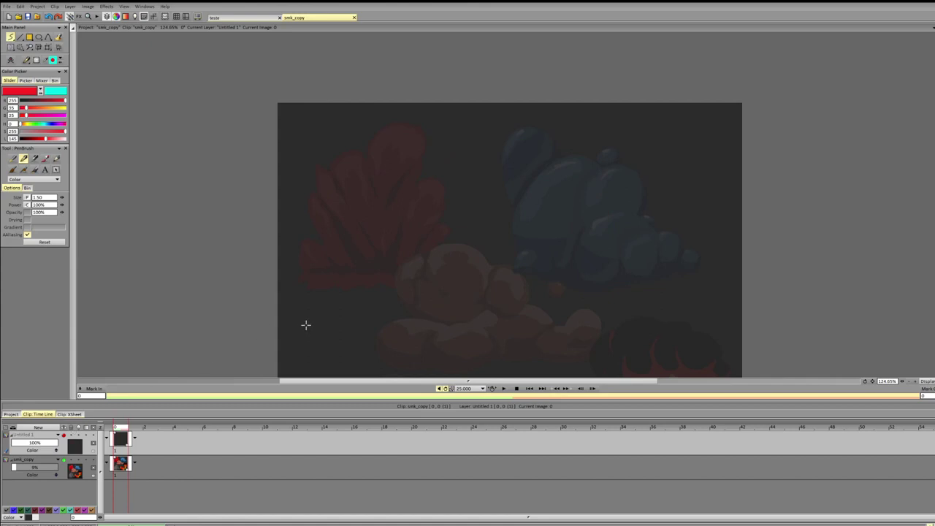
Step: Add a new layer and draw vertical and horizontal proportion lines across the red burst and down both of its sides
key("ctrl+shift+n")
left_click_drag(373, 115, 372, 262)
key("ctrl+z")
left_click_drag(388, 127, 381, 286)
mouse_move(293, 161)
left_mouse_down()
mouse_move(491, 169)
mouse_move(453, 167)
left_mouse_up()
left_click_drag(318, 174, 322, 267)
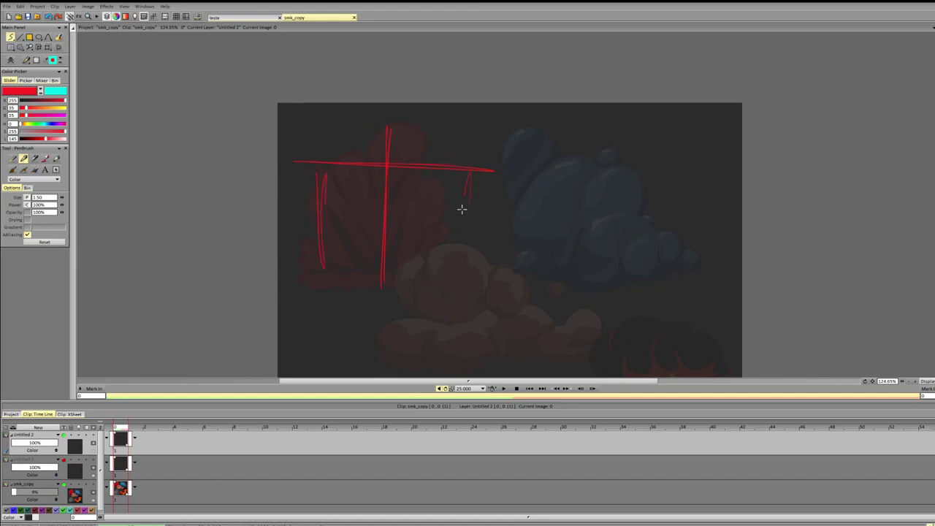
left_click_drag(446, 173, 443, 273)
Step: Undo the straight proportion lines, hide their layer and show the spiky burst sketch layer again
key("ctrl+z")
key("ctrl+z")
key("ctrl+z")
key("ctrl+z")
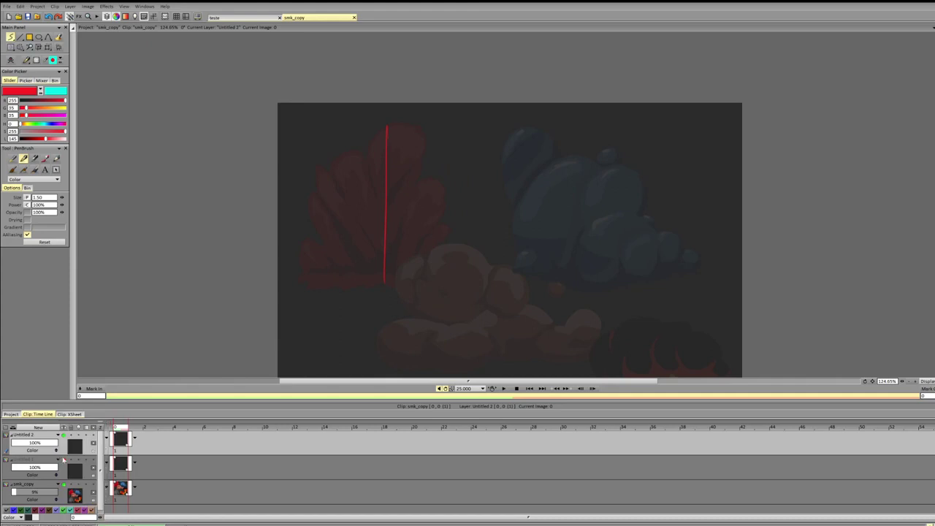
left_click(64, 435)
left_click(64, 460)
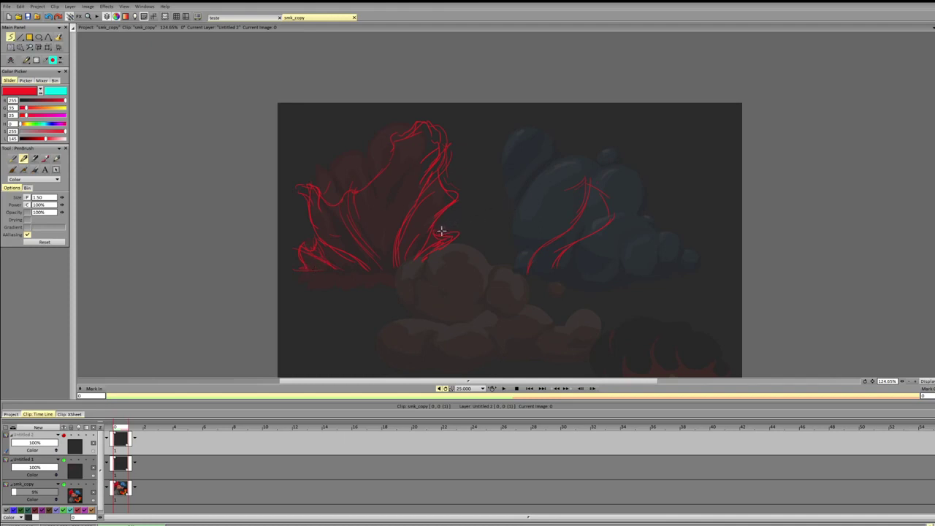
Step: Select the spiky sketch's layer and toggle its visibility repeatedly to compare the sketch with the reference clouds
left_click(117, 473)
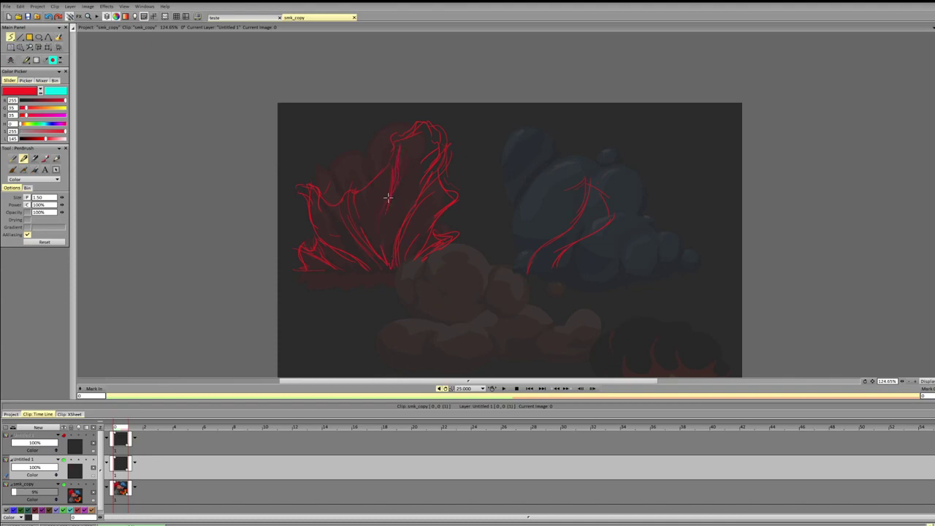
left_click(64, 460)
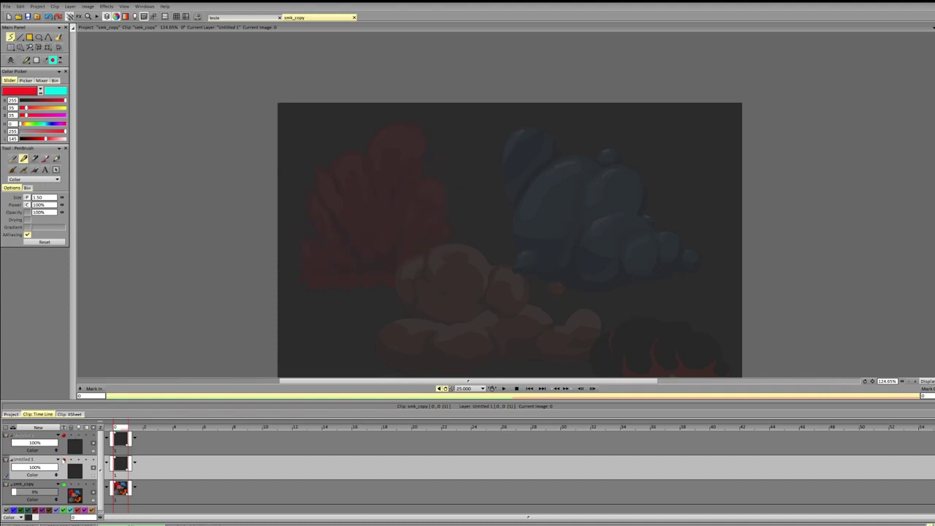
left_click(65, 459)
left_click(65, 460)
left_click(64, 460)
left_click(64, 460)
left_click(63, 459)
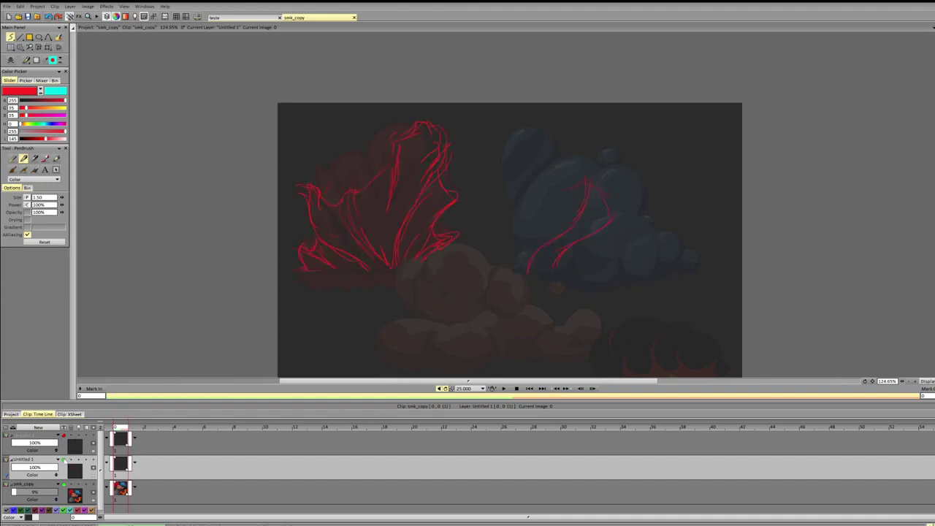
left_click(63, 459)
left_click(64, 460)
left_click(64, 460)
left_click(64, 459)
left_click(63, 460)
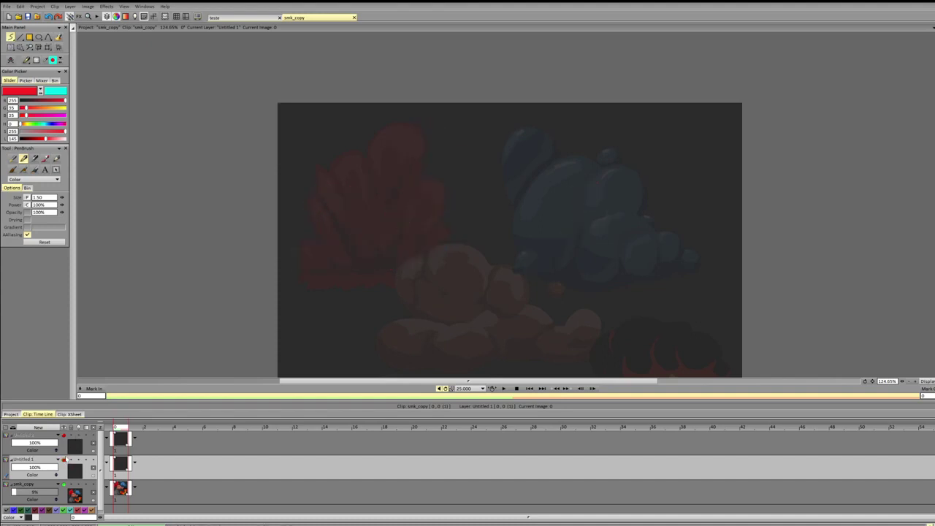
left_click(64, 460)
left_click(64, 460)
left_click(64, 460)
left_click(64, 460)
left_click(64, 459)
left_click(63, 459)
left_click(63, 460)
left_click(64, 459)
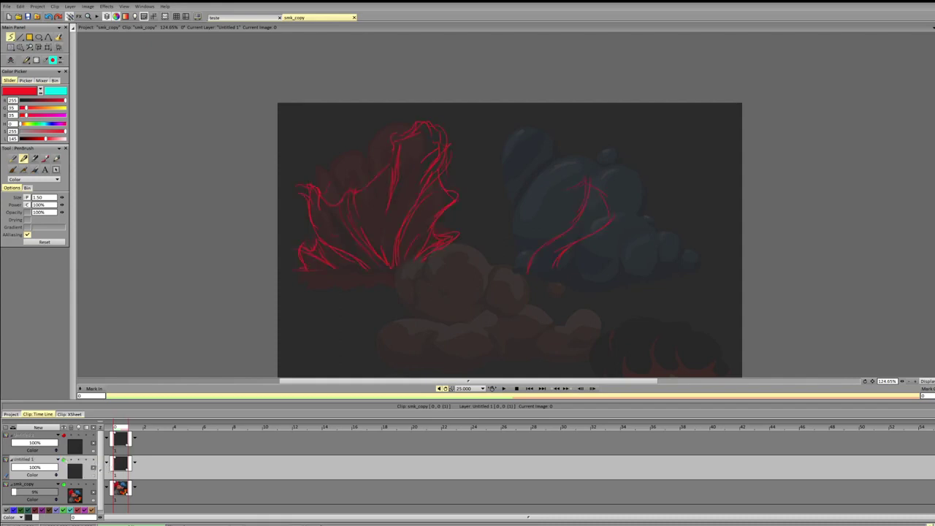
Step: Hide the spiky sketch, add a new layer and outline a low, jagged base band with pointed ends beneath the red burst
left_click(63, 460)
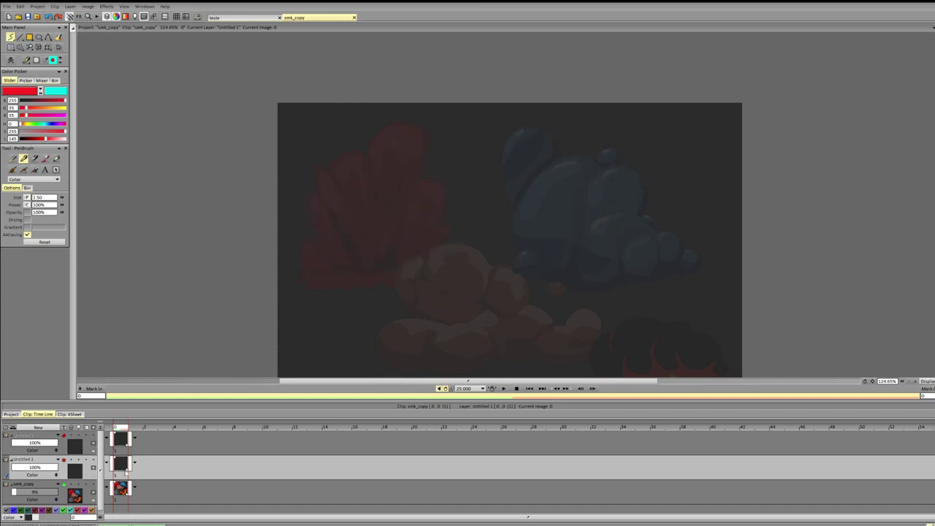
key("ctrl+shift+n")
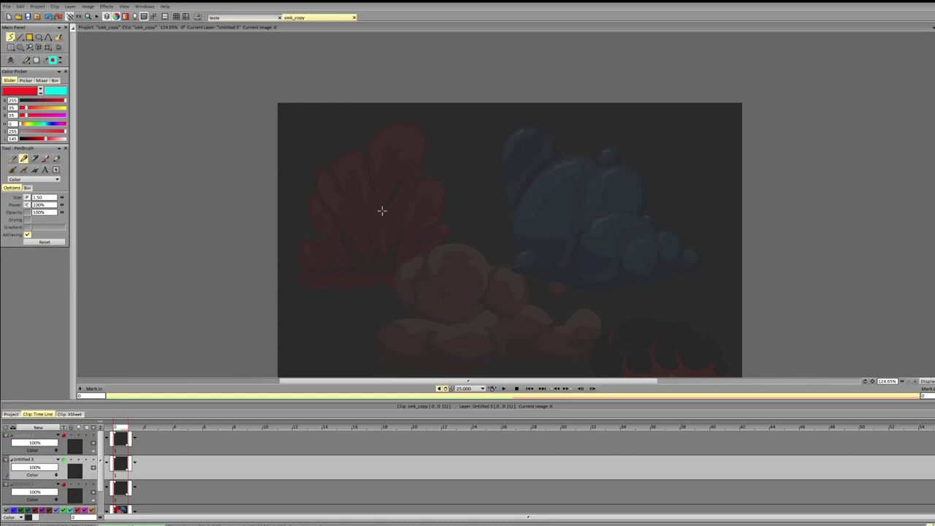
mouse_move(304, 276)
left_mouse_down()
mouse_move(292, 278)
mouse_move(377, 291)
mouse_move(462, 276)
left_mouse_up()
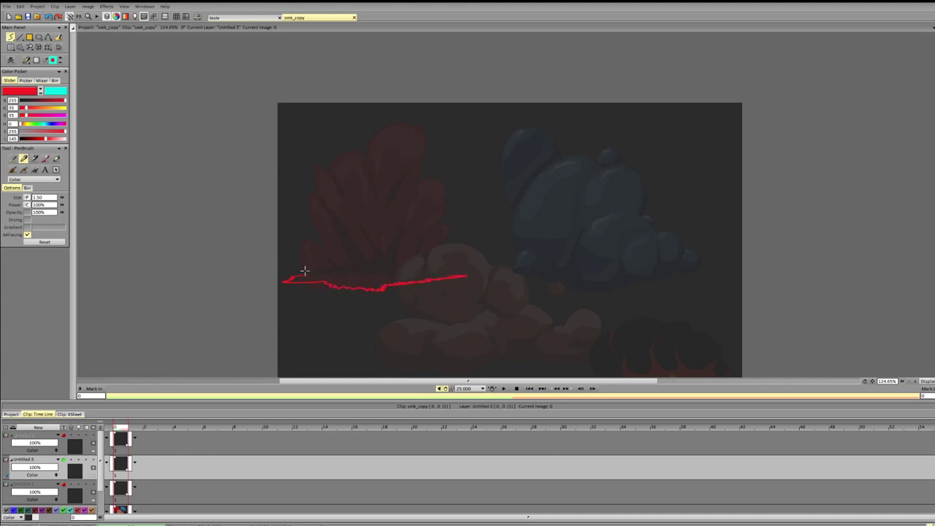
left_click_drag(299, 268, 359, 268)
key("ctrl+z")
mouse_move(304, 274)
left_mouse_down()
mouse_move(300, 265)
mouse_move(410, 261)
mouse_move(473, 239)
mouse_move(453, 268)
mouse_move(460, 273)
left_mouse_up()
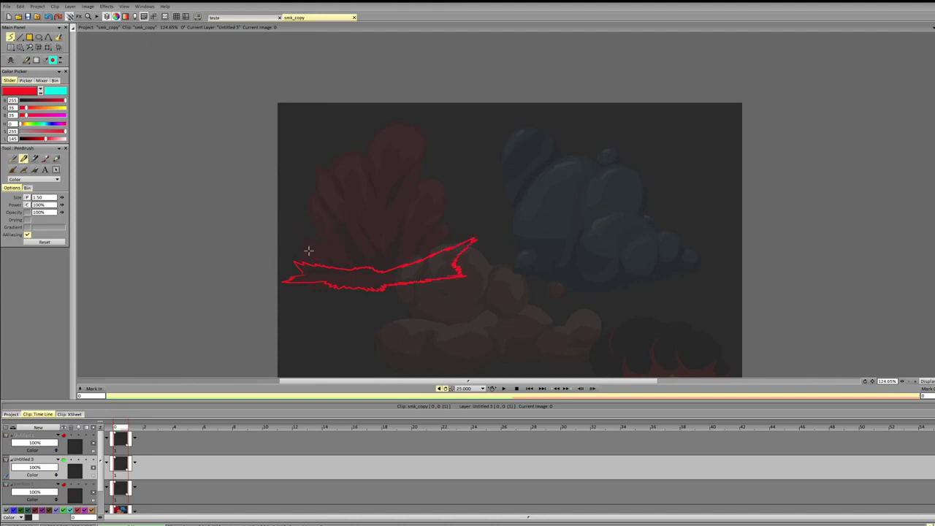
Step: Outline the body of the burst above the base with jagged edges, from the low outer lobe over the crown to a side lobe
mouse_move(314, 264)
left_mouse_down()
mouse_move(300, 240)
mouse_move(308, 230)
mouse_move(332, 229)
mouse_move(344, 157)
mouse_move(378, 150)
left_mouse_up()
key("ctrl+z")
mouse_move(327, 208)
left_mouse_down()
mouse_move(341, 159)
mouse_move(421, 136)
mouse_move(435, 197)
left_mouse_up()
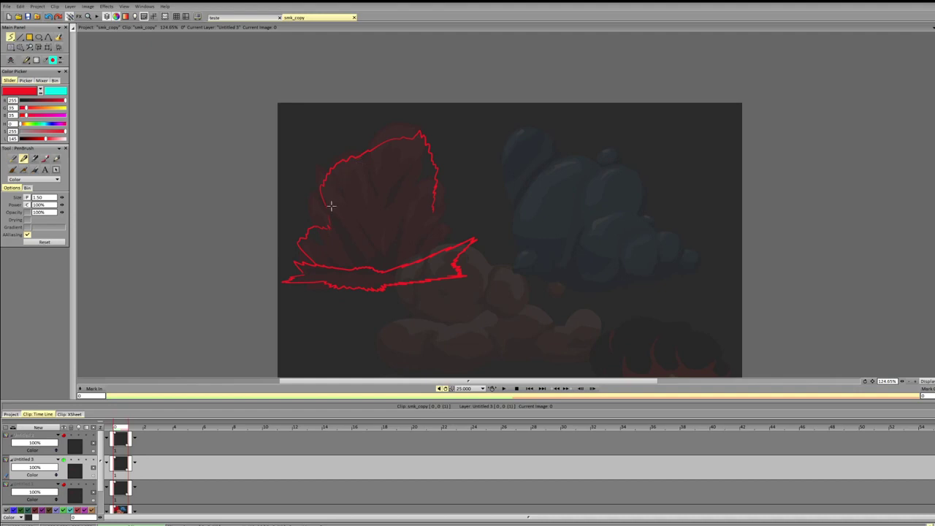
mouse_move(436, 196)
left_mouse_down()
mouse_move(465, 184)
mouse_move(427, 220)
left_mouse_up()
key("ctrl+z")
key("ctrl+z")
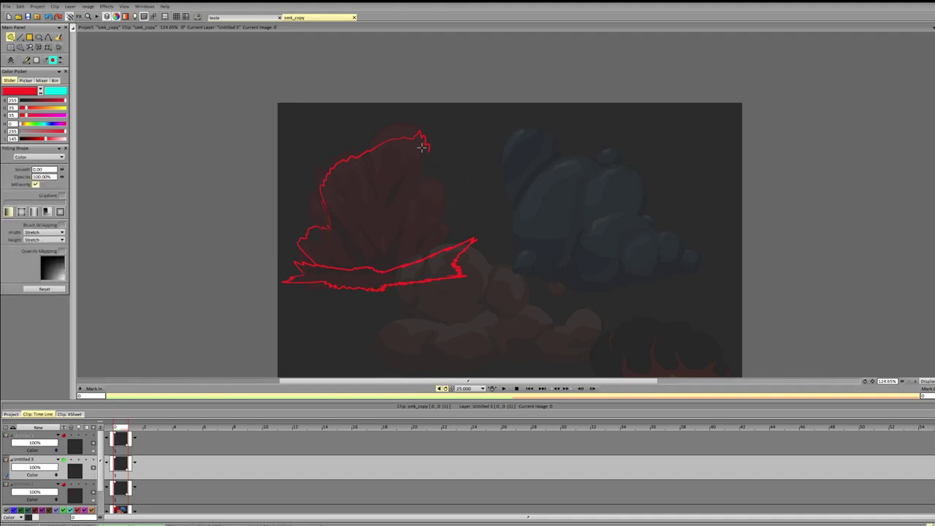
key("ctrl+z")
mouse_move(397, 142)
left_mouse_down()
mouse_move(424, 151)
mouse_move(413, 199)
mouse_move(461, 183)
mouse_move(463, 202)
left_mouse_up()
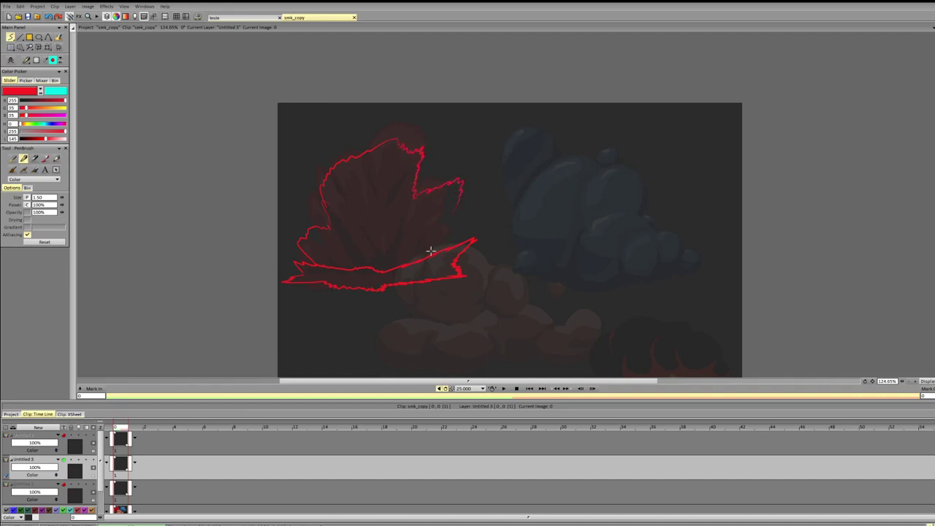
Step: Erase the notched crown and redraw it as a rounded jagged lobe, and join the side lobe to the base with rough strokes
mouse_move(446, 241)
left_mouse_down()
mouse_move(460, 221)
mouse_move(448, 246)
left_mouse_up()
key("ctrl+z")
key("shift+d")
mouse_move(433, 142)
left_mouse_down()
mouse_move(398, 157)
mouse_move(407, 148)
mouse_move(397, 144)
mouse_move(416, 139)
mouse_move(450, 161)
mouse_move(407, 209)
mouse_move(423, 195)
mouse_move(449, 219)
left_mouse_up()
key("d")
key("shift+d")
key("b")
mouse_move(435, 241)
left_mouse_down()
mouse_move(452, 218)
mouse_move(437, 242)
mouse_move(459, 243)
mouse_move(434, 249)
left_mouse_up()
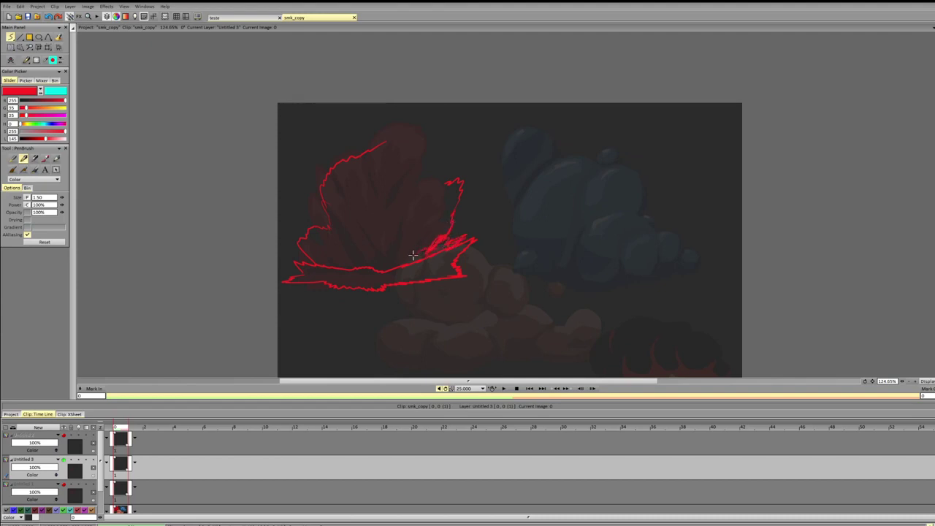
mouse_move(377, 142)
left_mouse_down()
mouse_move(417, 130)
mouse_move(437, 152)
mouse_move(447, 182)
left_mouse_up()
key("f")
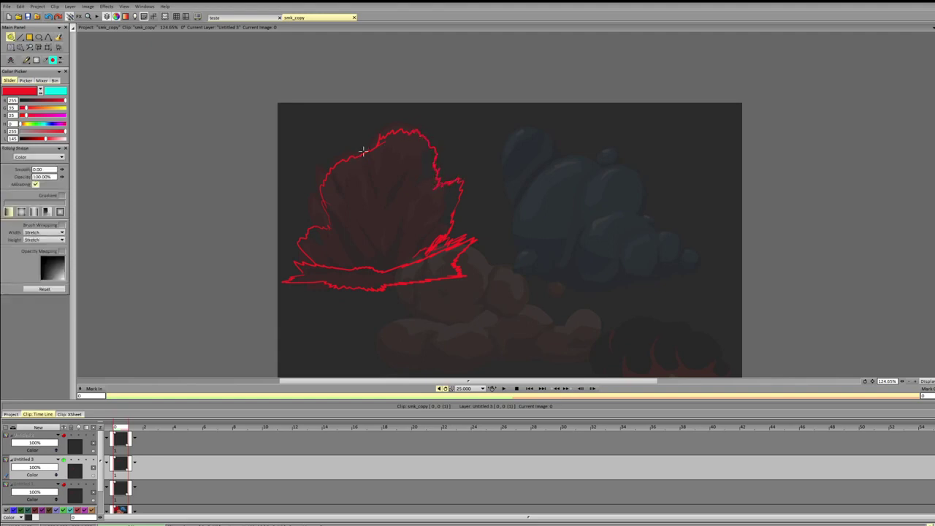
left_click_drag(365, 150, 363, 150)
key("ctrl+z")
key("b")
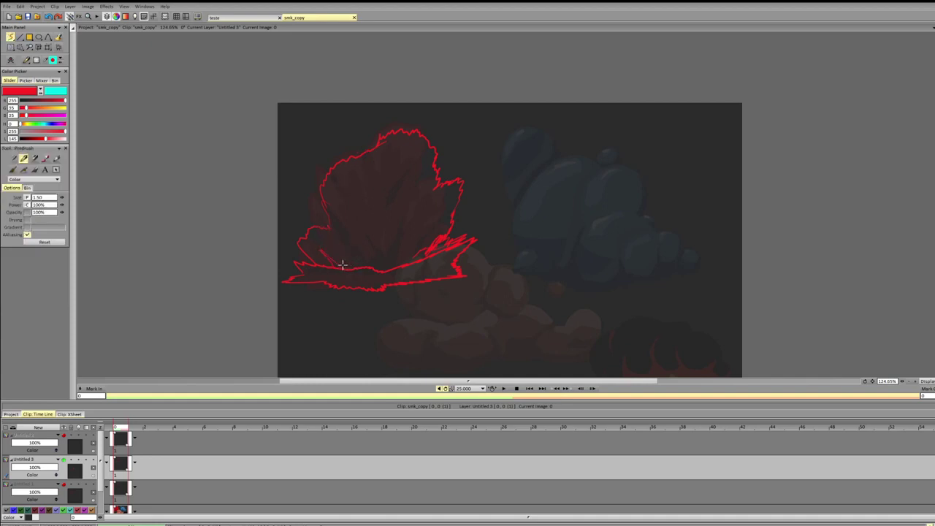
Step: Add jagged inner contour strokes above the base band and short texture marks in the upper part of the burst
left_click_drag(323, 258, 353, 268)
mouse_move(370, 184)
left_mouse_down()
mouse_move(375, 218)
mouse_move(373, 194)
mouse_move(408, 211)
mouse_move(397, 229)
mouse_move(421, 187)
mouse_move(412, 188)
mouse_move(435, 171)
mouse_move(398, 232)
mouse_move(431, 183)
mouse_move(366, 197)
left_mouse_up()
key("f")
mouse_move(366, 197)
left_mouse_down()
mouse_move(381, 178)
mouse_move(379, 201)
left_mouse_up()
key("s")
mouse_move(345, 238)
left_mouse_down()
mouse_move(357, 260)
mouse_move(347, 231)
mouse_move(381, 247)
left_mouse_up()
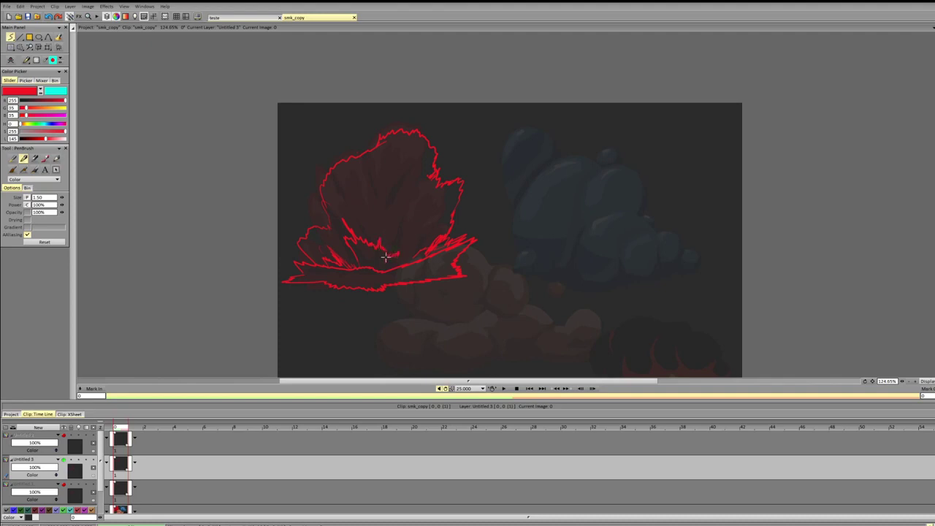
mouse_move(387, 253)
left_mouse_down()
mouse_move(388, 261)
mouse_move(414, 244)
left_mouse_up()
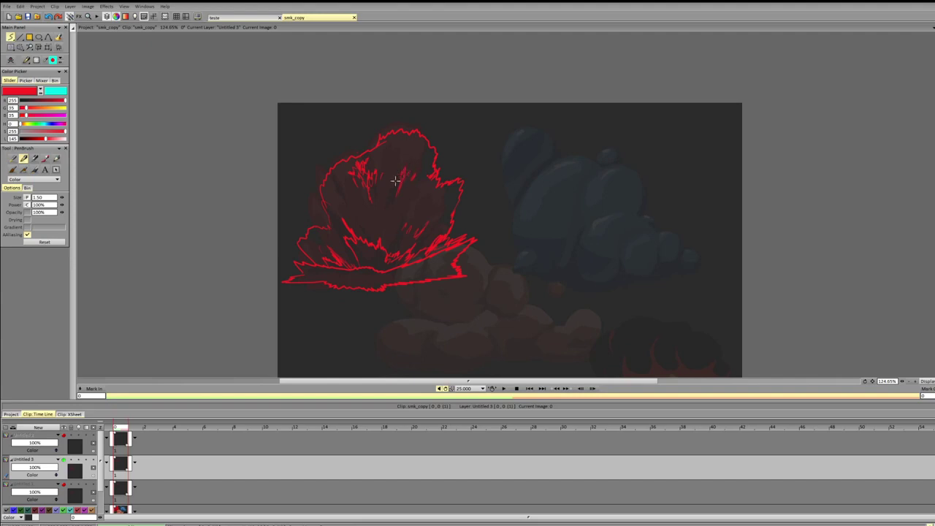
Step: Undo the short marks beneath the crown and add a small accent stroke inside the crown's edge
key("shift+d")
key("ctrl+z")
key("d")
key("shift+d")
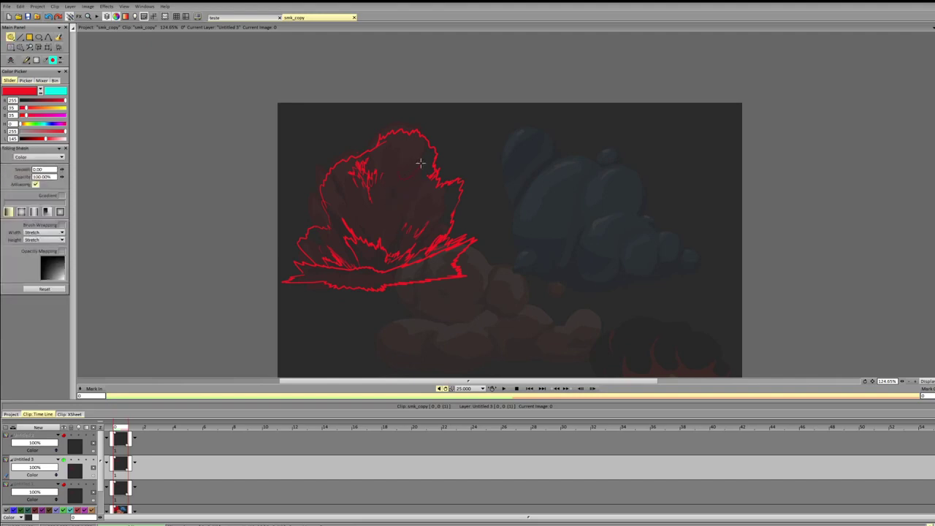
key("d")
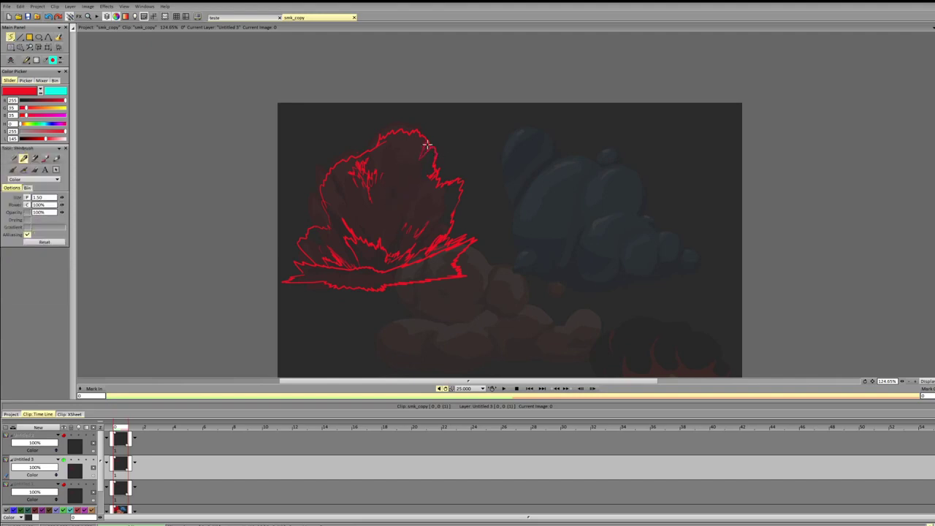
Step: Try a filled oval in the upper burst and horizontal lines across its body
key("f")
left_click_drag(391, 176, 367, 183)
key("b")
mouse_move(362, 162)
left_mouse_down()
mouse_move(357, 181)
mouse_move(440, 202)
left_mouse_up()
left_click_drag(336, 204, 430, 205)
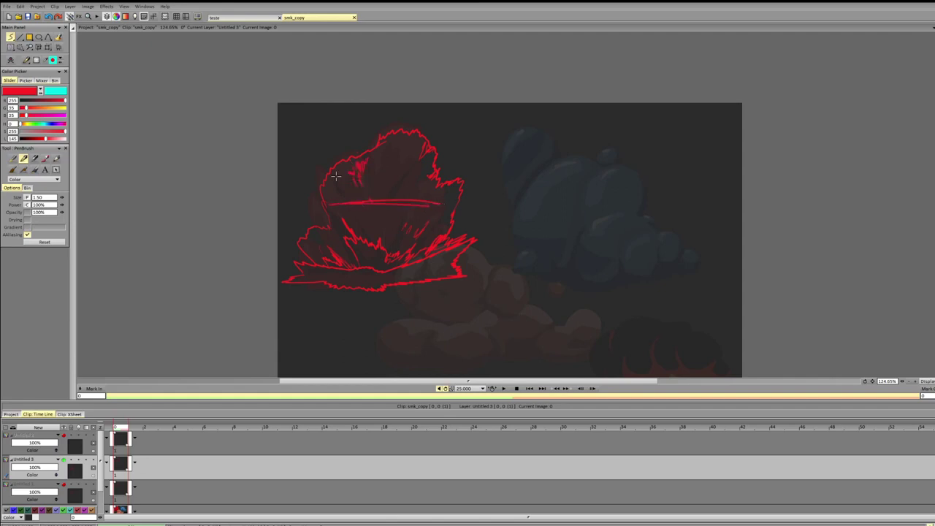
left_click_drag(348, 173, 433, 169)
Step: Undo the filled oval, the horizontal lines and the upper inner marks, including one more line tried across the middle
key("ctrl+z")
key("ctrl+z")
key("ctrl+z")
key("ctrl+z")
key("ctrl+z")
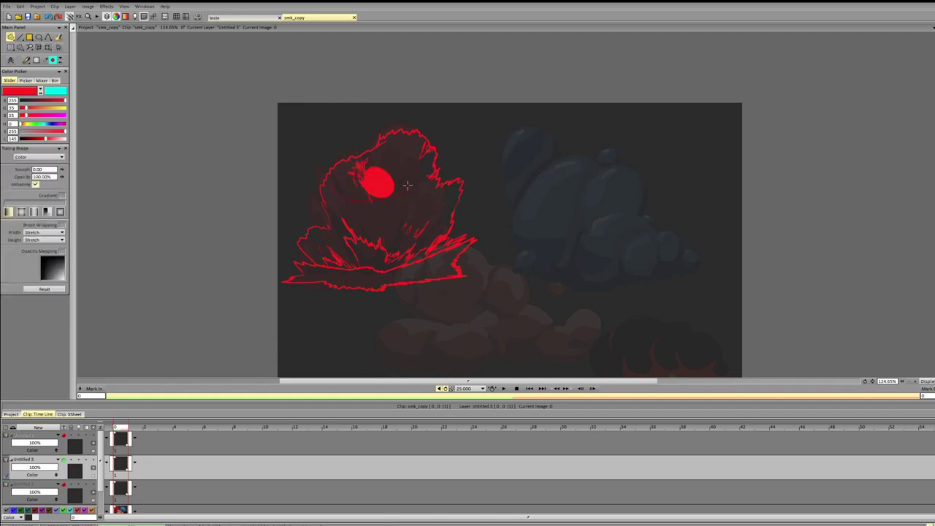
key("ctrl+z")
left_click_drag(330, 202, 442, 203)
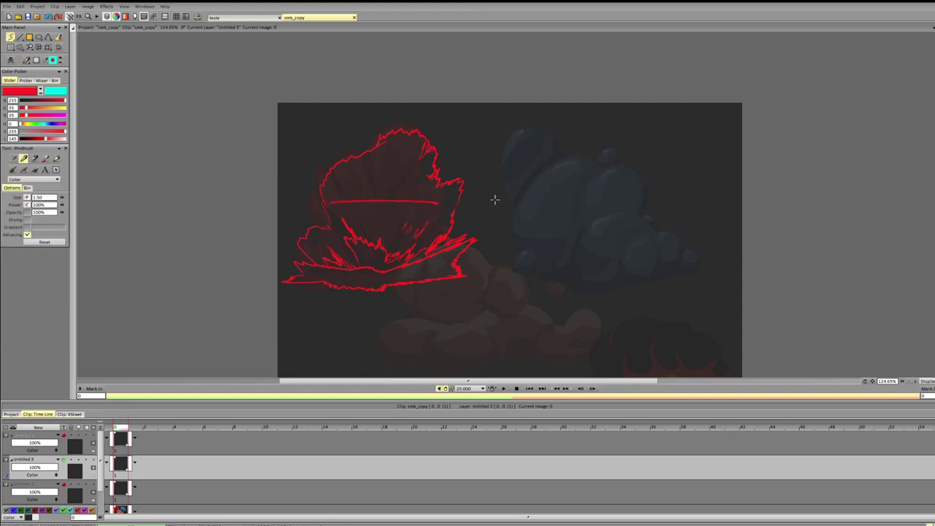
key("ctrl+z")
Step: Draw a jagged inner contour in the upper burst, short marks below the crown and broken strokes inside the side lobe
mouse_move(325, 187)
left_mouse_down()
mouse_move(325, 201)
mouse_move(379, 204)
mouse_move(369, 178)
left_mouse_up()
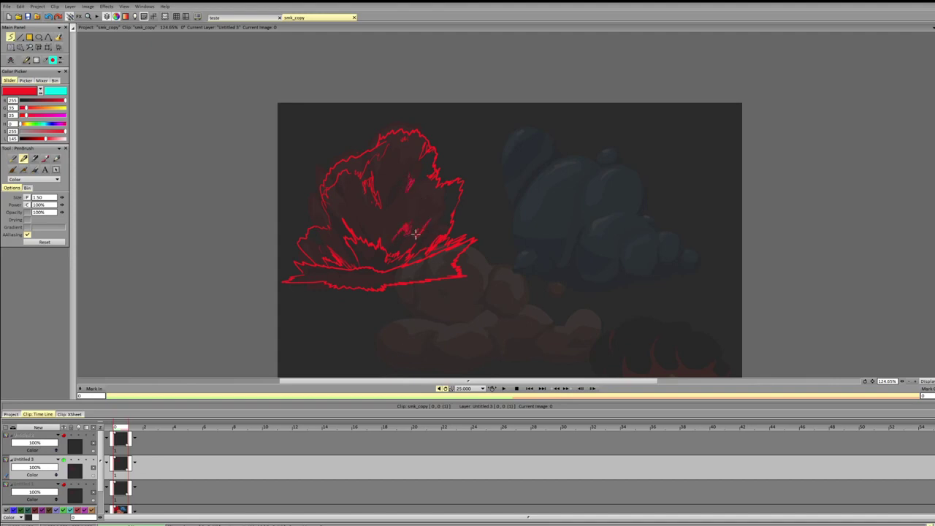
key("shift+d")
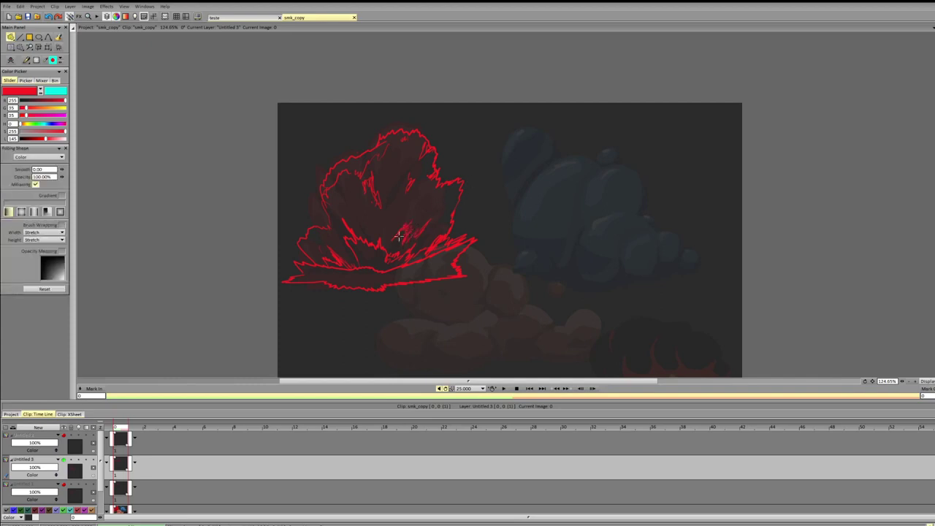
mouse_move(401, 237)
left_mouse_down()
mouse_move(413, 222)
mouse_move(381, 243)
left_mouse_up()
key("ctrl+z")
key("ctrl+z")
key("ctrl+z")
key("b")
mouse_move(422, 220)
left_mouse_down()
mouse_move(437, 210)
mouse_move(435, 186)
left_mouse_up()
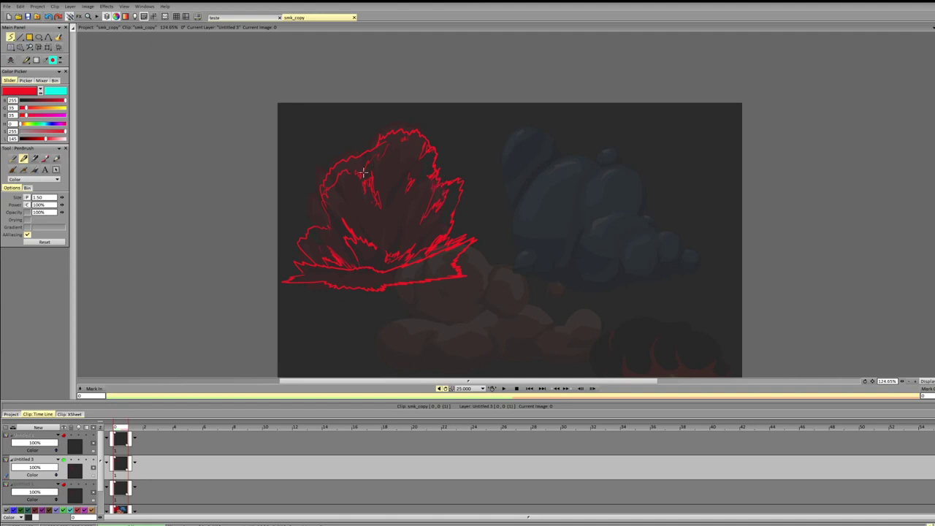
Step: Clean up the inner contour below the crown and add small marks toward the middle of the burst
key("e")
mouse_move(386, 168)
left_mouse_down()
mouse_move(357, 171)
mouse_move(362, 179)
mouse_move(368, 162)
mouse_move(356, 169)
mouse_move(396, 142)
left_mouse_up()
key("b")
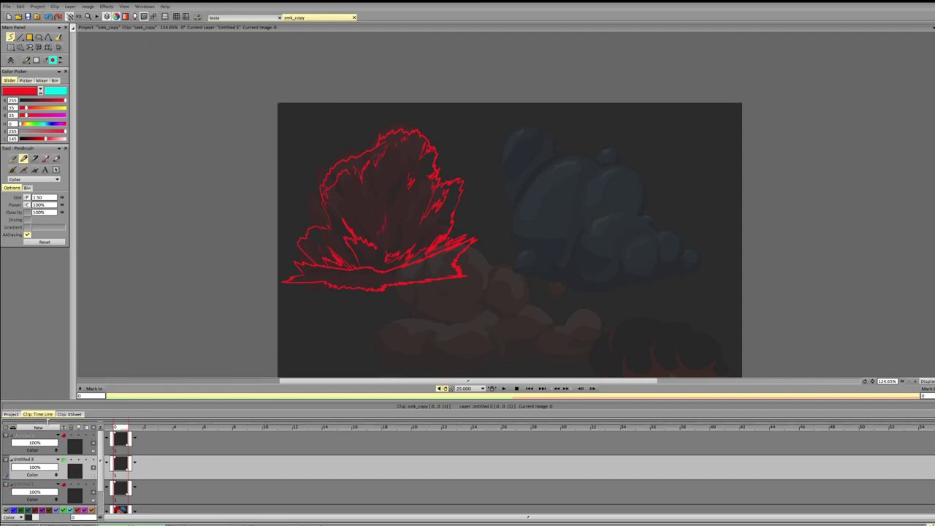
Step: Toggle the jagged sketch layer's visibility repeatedly to compare its silhouette with the red burst underneath
left_click(64, 460)
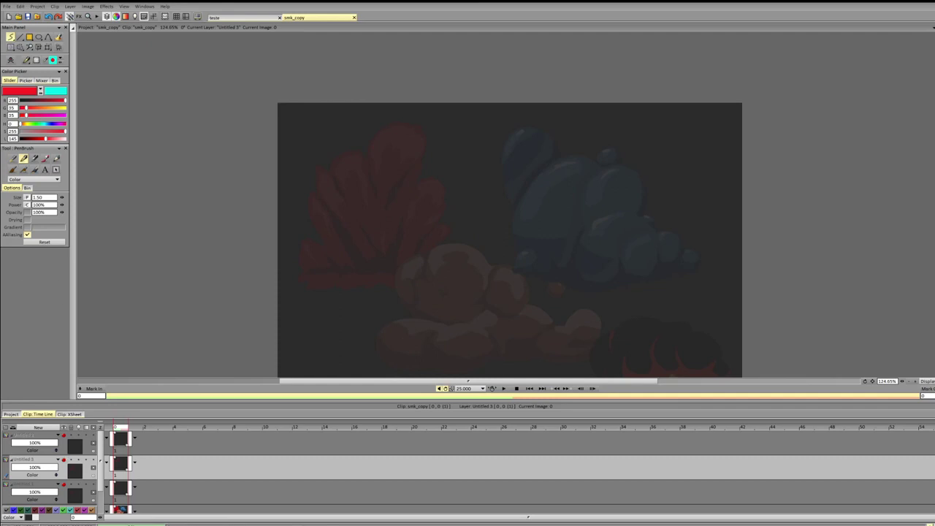
left_click(64, 459)
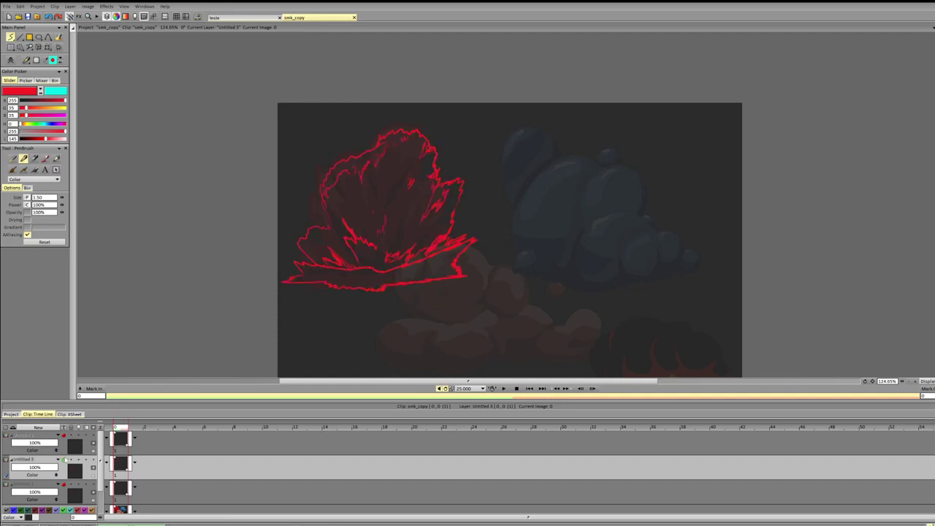
left_click(65, 460)
left_click(64, 460)
left_click(65, 460)
left_click(64, 459)
left_click(65, 455)
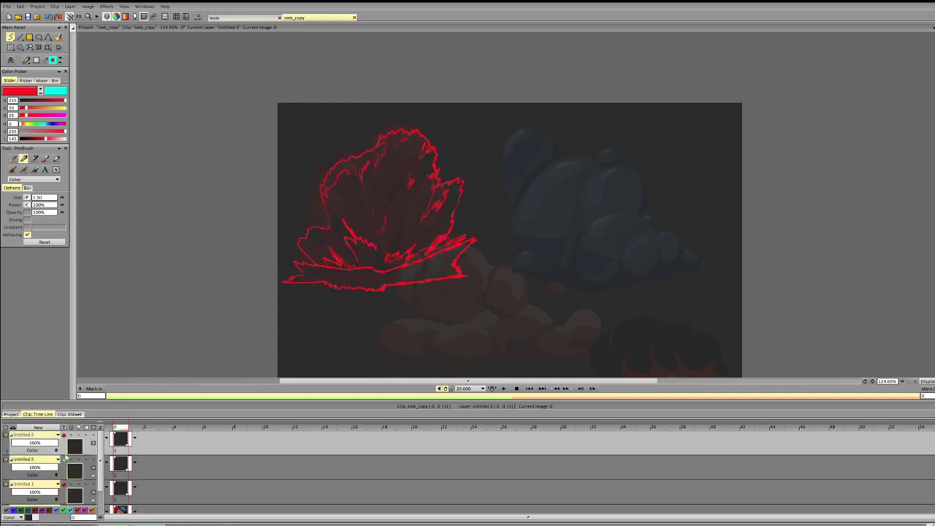
left_click(64, 460)
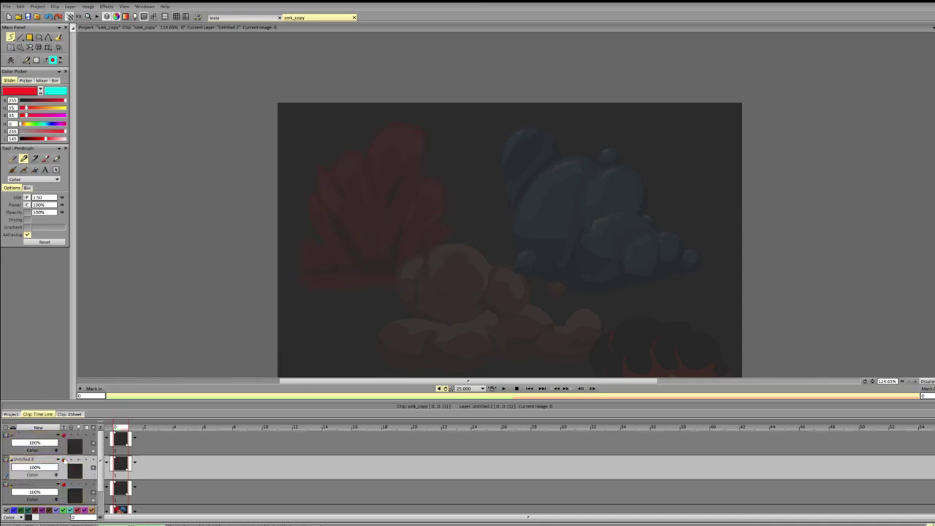
left_click(65, 460)
left_click(65, 460)
left_click(64, 461)
left_click(64, 460)
left_click(64, 461)
left_click(65, 461)
left_click(65, 460)
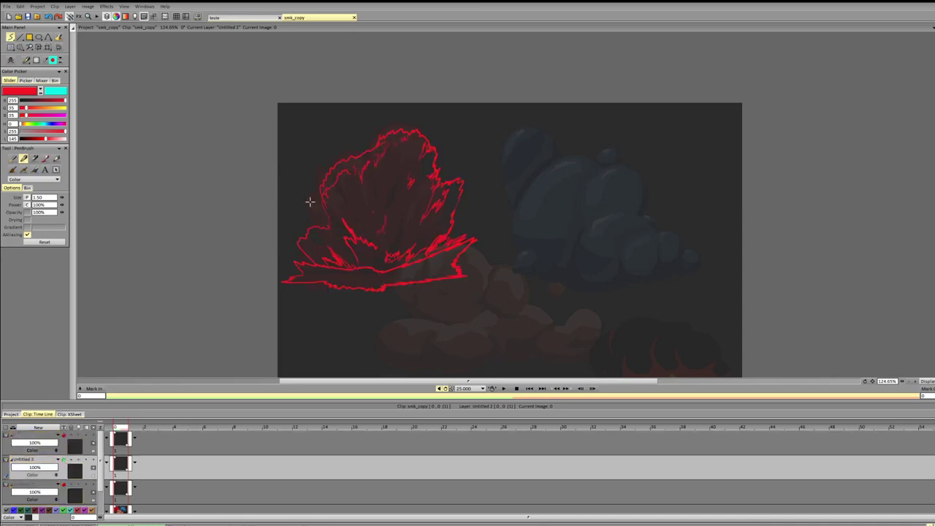
Step: Erase and redraw small parts of the jagged outline along the burst's upper outer shoulder, and hide the sketch layer
key("e")
left_click_drag(320, 179, 313, 182)
key("e")
key("e")
left_click_drag(339, 164, 341, 179)
key("b")
mouse_move(336, 173)
left_mouse_down()
mouse_move(359, 185)
mouse_move(365, 171)
mouse_move(346, 160)
mouse_move(360, 156)
mouse_move(338, 167)
left_mouse_up()
key("e")
key("b")
left_click(63, 460)
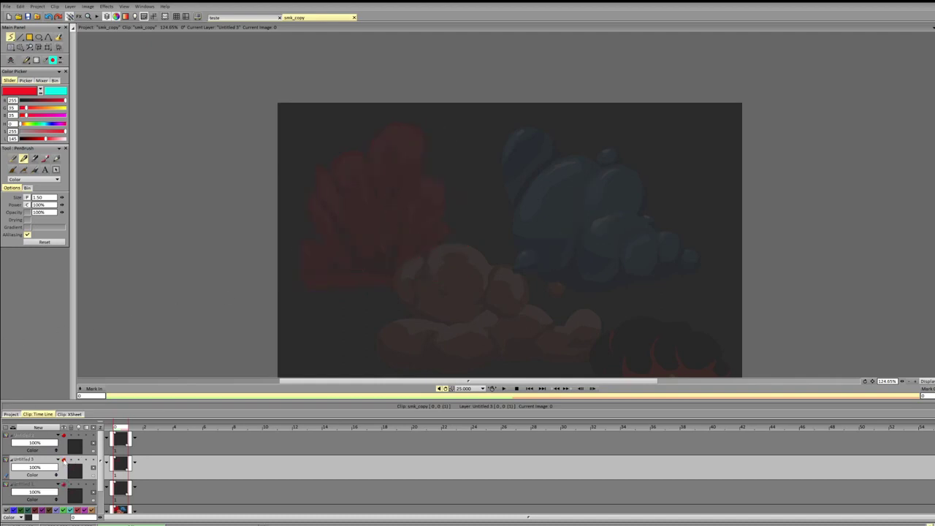
Step: Hide the earlier sketch layers, then show, select and clear the topmost layer for a fresh drawing
left_click(64, 459)
left_click(63, 460)
left_click(64, 434)
left_click(123, 453)
key("BackSpace")
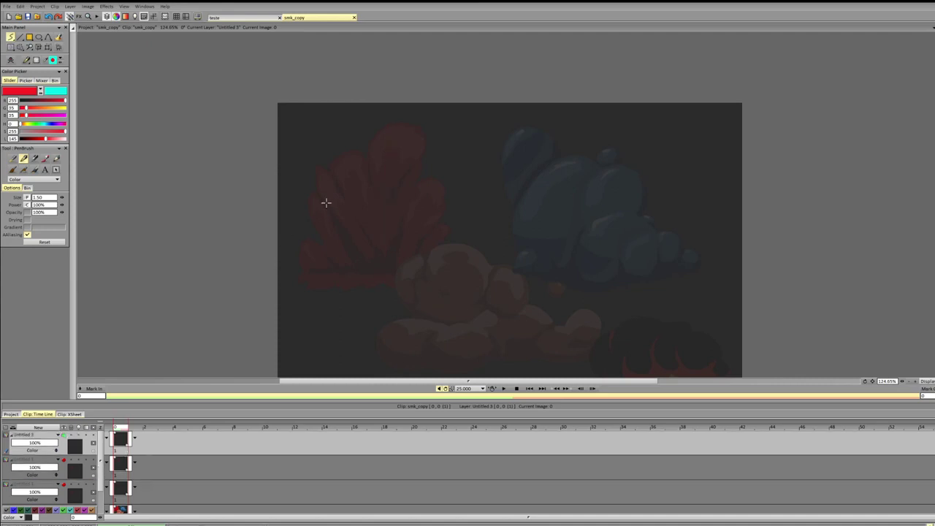
Step: Try a few quick red strokes over the base of the red burst, and clear them
left_click_drag(326, 241, 339, 240)
mouse_move(330, 187)
left_mouse_down()
mouse_move(343, 218)
mouse_move(337, 198)
left_mouse_up()
key("BackSpace")
mouse_move(325, 274)
left_mouse_down()
mouse_move(418, 247)
mouse_move(336, 274)
mouse_move(390, 252)
left_mouse_up()
left_click_drag(338, 269, 392, 253)
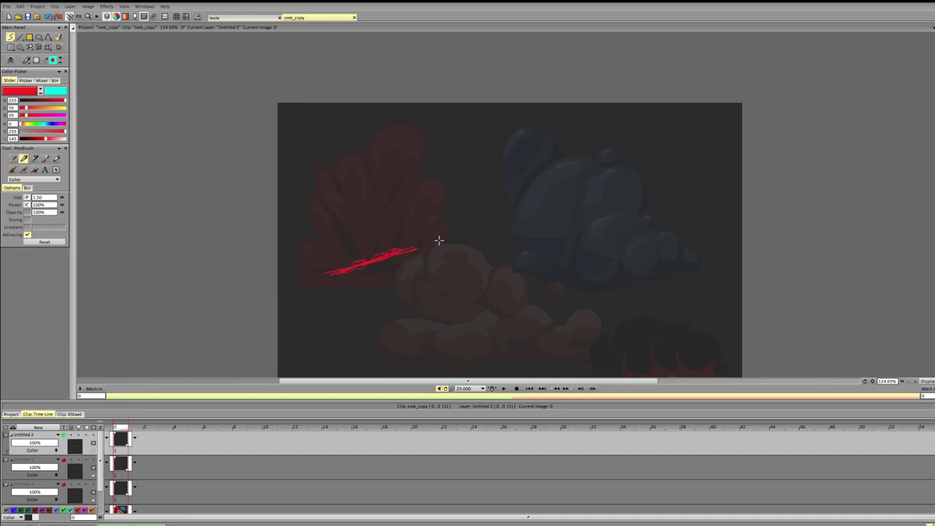
key("ctrl+z")
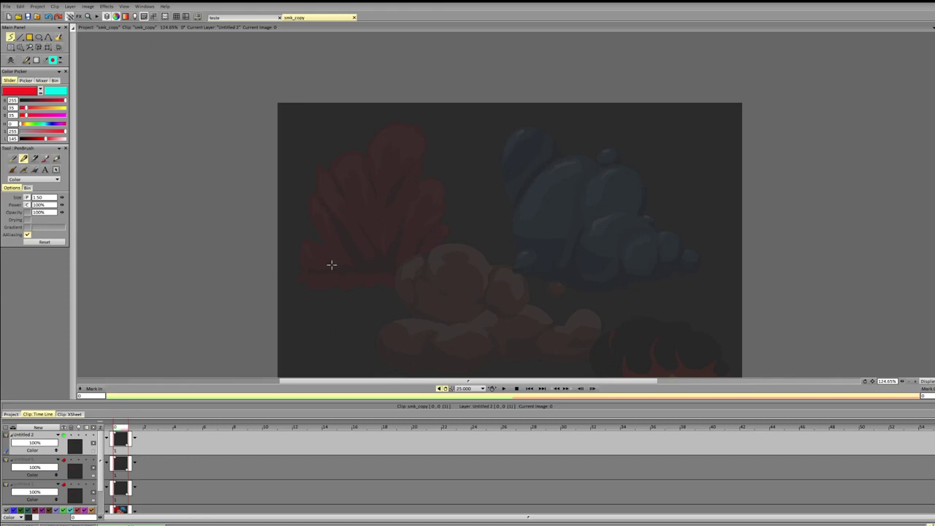
mouse_move(302, 254)
left_mouse_down()
mouse_move(317, 271)
mouse_move(336, 270)
mouse_move(346, 255)
mouse_move(355, 265)
mouse_move(349, 253)
mouse_move(378, 261)
mouse_move(340, 247)
left_mouse_up()
key("BackSpace")
Step: Outline the blue reference cloud's silhouette in red, with a raised lobe, a rounded crown and a low trailing lobe
mouse_move(549, 141)
left_mouse_down()
mouse_move(490, 176)
mouse_move(514, 189)
left_mouse_up()
key("ctrl+z")
mouse_move(552, 144)
left_mouse_down()
mouse_move(508, 134)
mouse_move(485, 216)
left_mouse_up()
key("ctrl+z")
left_click_drag(531, 134, 503, 246)
left_click_drag(511, 212, 510, 256)
key("ctrl+z")
mouse_move(512, 223)
left_mouse_down()
mouse_move(540, 274)
mouse_move(518, 254)
mouse_move(541, 258)
mouse_move(524, 267)
mouse_move(518, 253)
mouse_move(523, 270)
mouse_move(509, 255)
mouse_move(542, 272)
mouse_move(511, 261)
mouse_move(529, 274)
mouse_move(571, 274)
mouse_move(532, 276)
mouse_move(617, 294)
mouse_move(701, 274)
mouse_move(525, 279)
mouse_move(664, 278)
mouse_move(632, 285)
mouse_move(701, 271)
mouse_move(642, 283)
mouse_move(720, 256)
mouse_move(621, 238)
mouse_move(673, 239)
mouse_move(699, 267)
mouse_move(655, 227)
mouse_move(637, 241)
mouse_move(697, 253)
mouse_move(680, 269)
mouse_move(686, 224)
mouse_move(655, 236)
mouse_move(635, 222)
mouse_move(721, 243)
mouse_move(666, 241)
mouse_move(703, 260)
mouse_move(686, 266)
mouse_move(738, 262)
mouse_move(668, 250)
mouse_move(681, 270)
mouse_move(707, 251)
mouse_move(671, 252)
mouse_move(667, 270)
mouse_move(680, 272)
mouse_move(628, 232)
mouse_move(676, 236)
mouse_move(669, 269)
mouse_move(649, 217)
mouse_move(621, 227)
mouse_move(673, 220)
left_mouse_up()
key("ctrl+z")
key("ctrl+z")
mouse_move(633, 212)
left_mouse_down()
mouse_move(556, 176)
mouse_move(631, 179)
mouse_move(649, 212)
mouse_move(570, 158)
mouse_move(643, 193)
mouse_move(644, 211)
mouse_move(634, 187)
mouse_move(602, 168)
mouse_move(645, 212)
mouse_move(645, 180)
mouse_move(611, 150)
mouse_move(657, 191)
mouse_move(635, 177)
mouse_move(646, 202)
mouse_move(631, 193)
mouse_move(662, 180)
mouse_move(637, 194)
mouse_move(664, 202)
mouse_move(642, 187)
mouse_move(632, 213)
mouse_move(640, 176)
mouse_move(654, 221)
mouse_move(640, 181)
mouse_move(647, 217)
left_mouse_up()
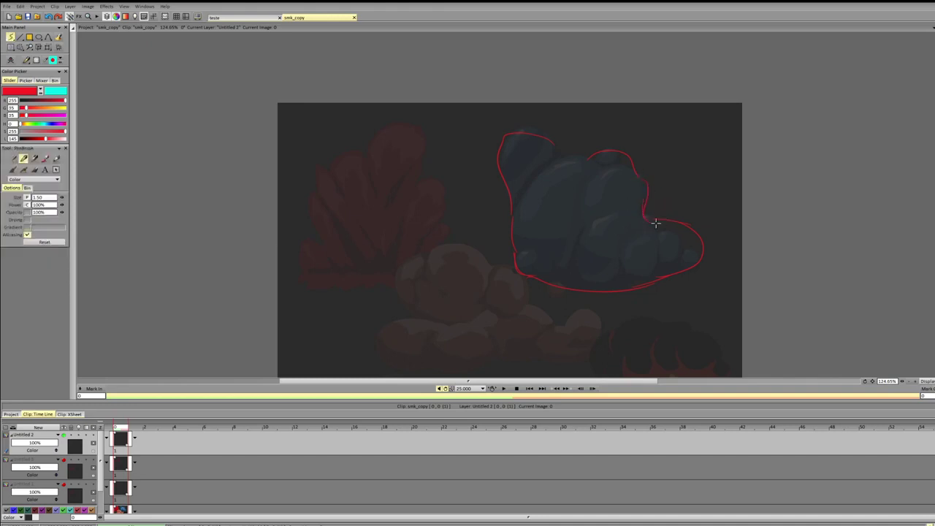
Step: Redraw the blue cloud's raised lobe as a longer rounded form stretching outward toward the red burst
mouse_move(552, 157)
left_mouse_down()
mouse_move(586, 160)
mouse_move(478, 211)
mouse_move(526, 124)
left_mouse_up()
key("e")
mouse_move(471, 174)
left_mouse_down()
mouse_move(472, 157)
mouse_move(554, 156)
mouse_move(459, 156)
mouse_move(456, 171)
left_mouse_up()
key("b")
key("ctrl+z")
left_click_drag(572, 156, 518, 200)
key("ctrl+z")
mouse_move(575, 157)
left_mouse_down()
mouse_move(507, 136)
mouse_move(445, 187)
left_mouse_up()
key("ctrl+z")
mouse_move(576, 158)
left_mouse_down()
mouse_move(528, 138)
mouse_move(490, 198)
left_mouse_up()
key("ctrl+z")
mouse_move(574, 160)
left_mouse_down()
mouse_move(525, 134)
mouse_move(483, 196)
left_mouse_up()
Step: Erase the leftover side edge and reconnect the extended lobe to the cloud's base with a curved line
key("e")
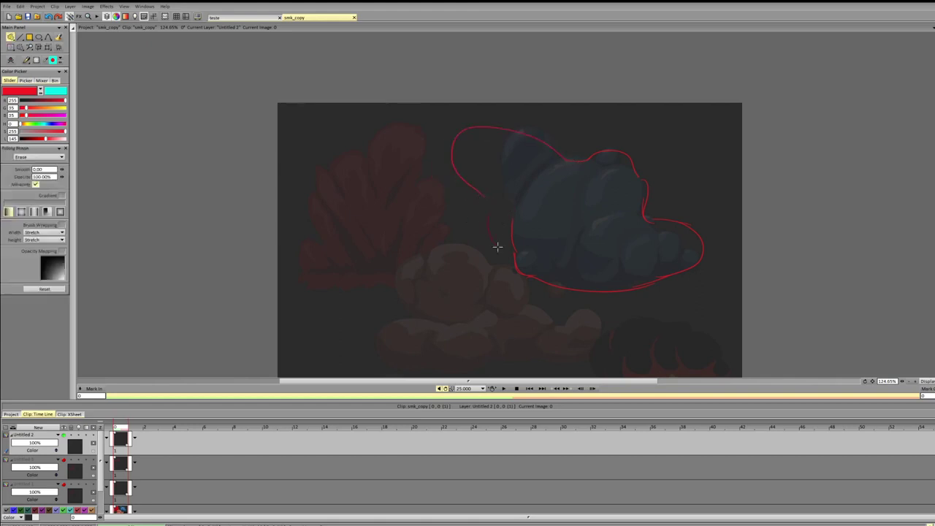
left_click_drag(497, 246, 485, 216)
left_click_drag(478, 217, 510, 245)
key("b")
mouse_move(486, 198)
left_mouse_down()
mouse_move(505, 246)
mouse_move(488, 209)
mouse_move(516, 251)
left_mouse_up()
key("ctrl+z")
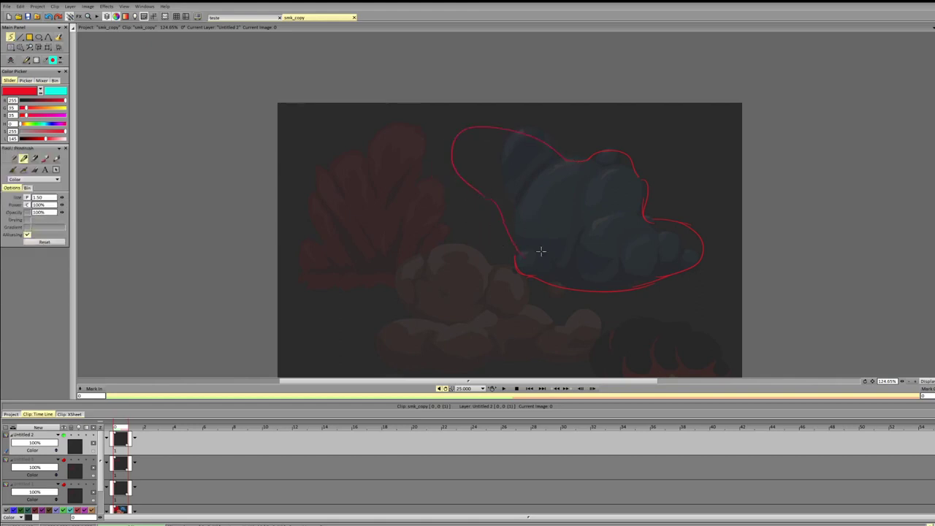
key("ctrl+z")
left_click_drag(483, 204, 516, 219)
Step: Draw an inner ridge contour along the extended lobe and crown, plus a small highlight shape inside the trailing lobe
key("b")
mouse_move(568, 203)
left_mouse_down()
mouse_move(438, 171)
mouse_move(452, 155)
mouse_move(494, 202)
mouse_move(488, 200)
mouse_move(515, 252)
left_mouse_up()
key("b")
mouse_move(559, 178)
left_mouse_down()
mouse_move(482, 141)
mouse_move(567, 175)
left_mouse_up()
mouse_move(563, 182)
left_mouse_down()
mouse_move(634, 197)
mouse_move(609, 192)
mouse_move(627, 187)
mouse_move(621, 181)
mouse_move(631, 187)
mouse_move(597, 189)
mouse_move(624, 184)
mouse_move(622, 194)
mouse_move(608, 195)
mouse_move(629, 188)
mouse_move(598, 192)
left_mouse_up()
mouse_move(662, 235)
left_mouse_down()
mouse_move(683, 239)
mouse_move(665, 236)
left_mouse_up()
Step: Sketch curved cross-contour lines around the extended lobe, body and trailing lobe to describe their volume
mouse_move(460, 189)
left_mouse_down()
mouse_move(468, 153)
mouse_move(498, 166)
mouse_move(501, 141)
mouse_move(519, 180)
mouse_move(536, 131)
left_mouse_up()
mouse_move(496, 207)
left_mouse_down()
mouse_move(554, 144)
mouse_move(580, 150)
left_mouse_up()
left_click_drag(527, 201, 597, 160)
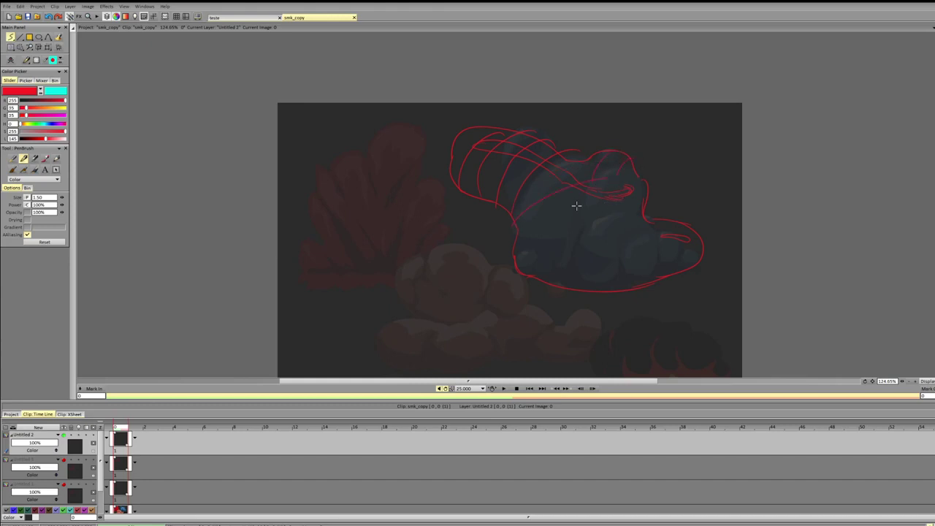
left_click_drag(524, 245, 593, 201)
key("ctrl+z")
left_click_drag(531, 266, 597, 201)
left_click_drag(575, 281, 658, 217)
left_click_drag(619, 279, 621, 253)
Step: Undo the cross-contour lines on the cloud
key("ctrl+z")
key("ctrl+z")
key("ctrl+z")
key("ctrl+z")
key("ctrl+z")
key("ctrl+z")
key("ctrl+z")
key("ctrl+z")
key("ctrl+z")
Step: Draw an inner contour following the cloud's lower edge, and mark the highlight area of the extended lobe in white
mouse_move(470, 141)
left_mouse_down()
mouse_move(562, 189)
mouse_move(511, 184)
mouse_move(629, 254)
mouse_move(584, 233)
mouse_move(630, 269)
left_mouse_up()
key("d")
left_click_drag(48, 138, 65, 139)
left_click_drag(488, 147, 485, 146)
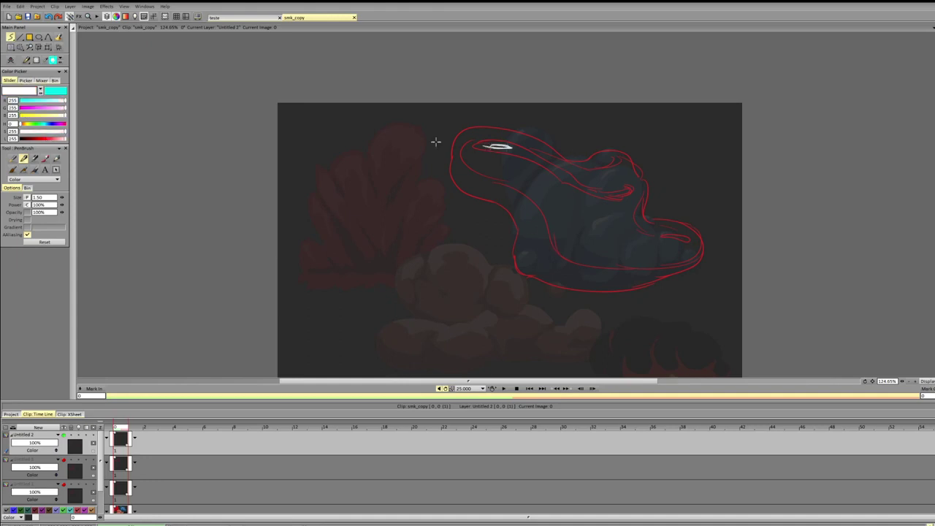
Step: Mark the cloud's middle tone with a dark blue scribble and its lower rim with a light blue scribble
left_click(41, 94)
left_click_drag(46, 124, 48, 124)
left_click_drag(558, 183, 539, 184)
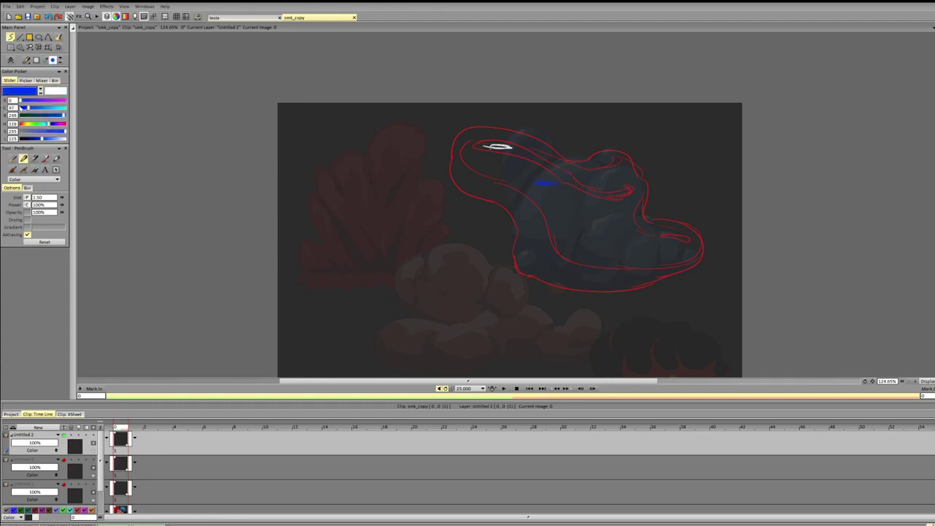
left_click_drag(52, 126, 47, 139)
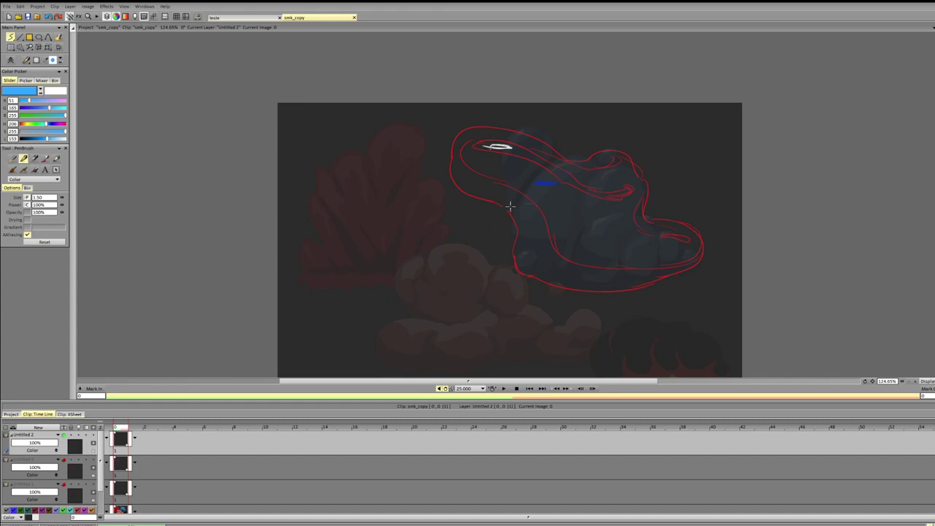
mouse_move(511, 208)
left_mouse_down()
mouse_move(551, 189)
mouse_move(520, 212)
left_mouse_up()
key("ctrl+z")
key("ctrl+z")
Step: Fill an elongated two-lobed blob in blue (31, 77, 209) across the base of the red burst
key("shift+d")
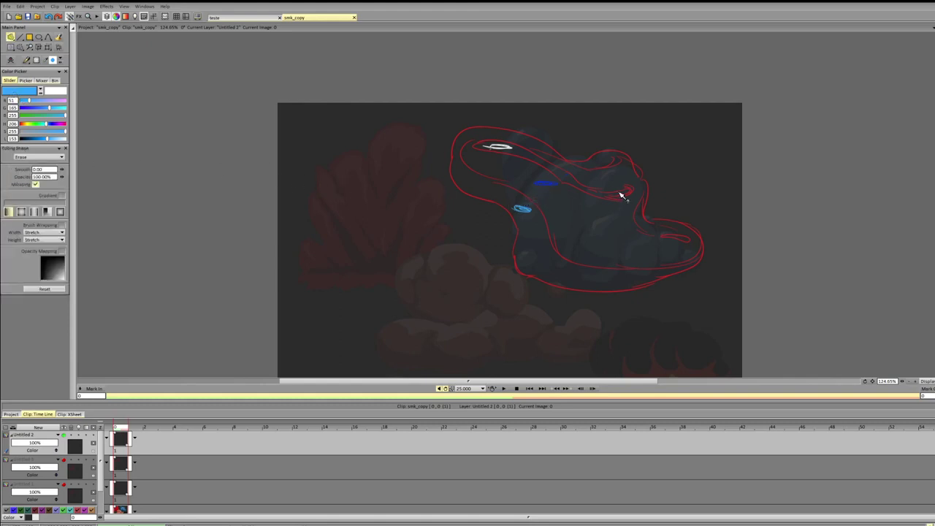
left_click(539, 196, "ctrl")
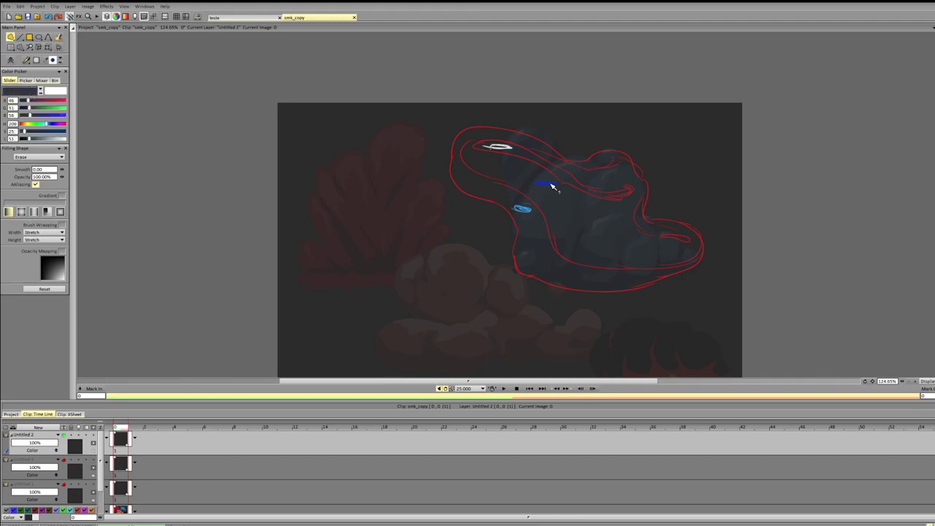
left_click(50, 131)
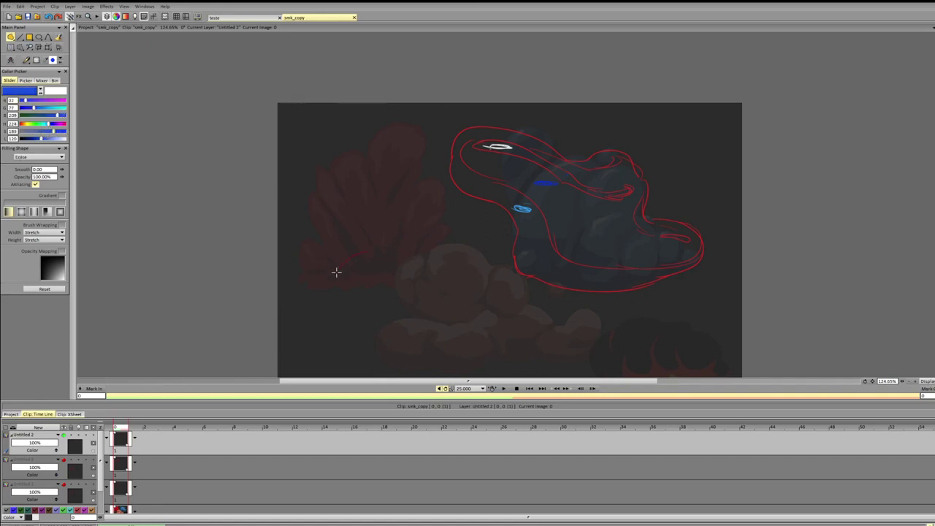
left_click_drag(336, 272, 470, 276)
key("ctrl+z")
left_click_drag(369, 247, 340, 249)
mouse_move(462, 300)
left_mouse_down()
mouse_move(420, 257)
mouse_move(350, 257)
left_mouse_up()
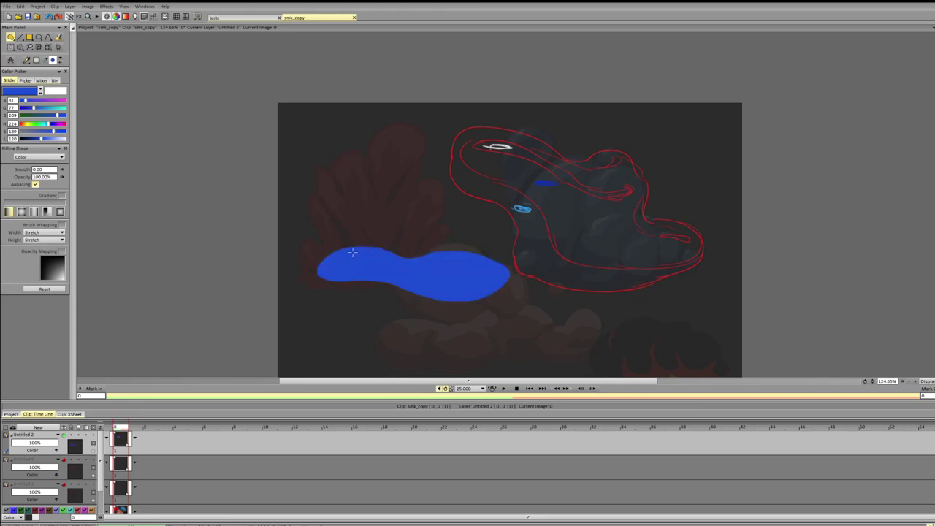
Step: Add a filled rounded bump to the upper edge of the blue blob's larger lobe
mouse_move(462, 271)
left_mouse_down()
mouse_move(351, 249)
mouse_move(327, 254)
mouse_move(349, 245)
mouse_move(478, 249)
left_mouse_up()
key("ctrl+z")
mouse_move(410, 275)
left_mouse_down()
mouse_move(458, 256)
mouse_move(406, 250)
left_mouse_up()
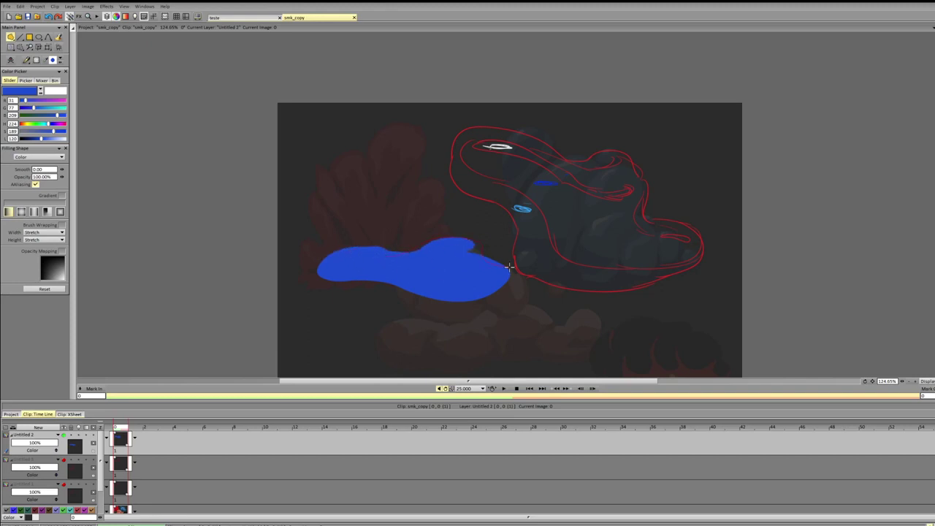
left_click_drag(510, 267, 482, 252)
key("ctrl+z")
mouse_move(485, 241)
left_mouse_down()
mouse_move(514, 268)
mouse_move(438, 287)
mouse_move(517, 282)
mouse_move(416, 292)
mouse_move(498, 296)
mouse_move(470, 278)
left_mouse_up()
Step: Lengthen the blue blob's narrow lobe to a tip and deepen the underside of its larger lobe
left_click_drag(341, 274, 393, 271)
key("ctrl+z")
mouse_move(323, 277)
left_mouse_down()
mouse_move(408, 284)
mouse_move(388, 268)
mouse_move(350, 280)
left_mouse_up()
left_click_drag(466, 288, 372, 266)
mouse_move(422, 286)
left_mouse_down()
mouse_move(452, 271)
mouse_move(292, 261)
mouse_move(415, 254)
mouse_move(348, 274)
mouse_move(434, 265)
left_mouse_up()
key("ctrl+z")
mouse_move(335, 275)
left_mouse_down()
mouse_move(295, 278)
mouse_move(390, 258)
left_mouse_up()
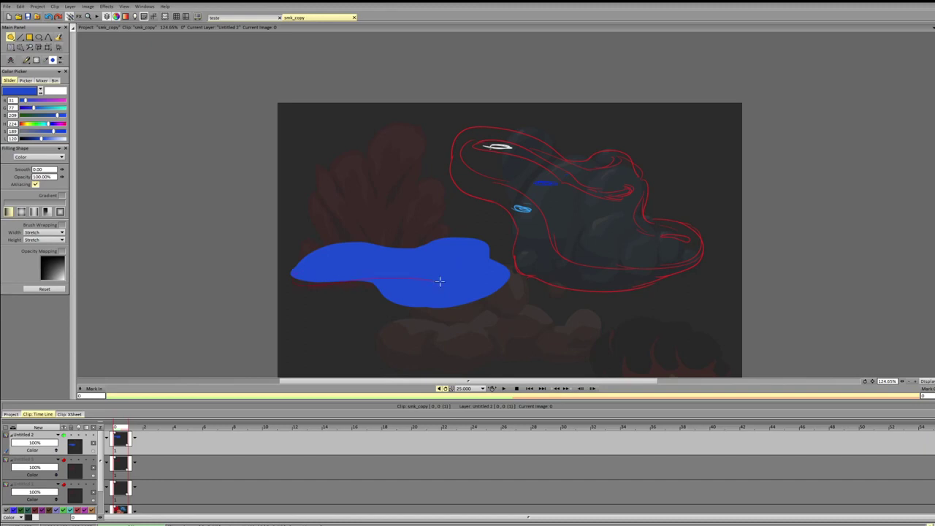
Step: Try several filled patches to broaden the blue blob's underside and the end of its larger lobe
mouse_move(440, 282)
left_mouse_down()
mouse_move(345, 270)
mouse_move(347, 283)
mouse_move(416, 262)
left_mouse_up()
key("ctrl+z")
mouse_move(357, 282)
left_mouse_down()
mouse_move(423, 311)
mouse_move(475, 263)
mouse_move(441, 286)
mouse_move(355, 266)
left_mouse_up()
key("ctrl+z")
key("ctrl+z")
mouse_move(496, 262)
left_mouse_down()
mouse_move(463, 231)
mouse_move(305, 258)
mouse_move(410, 248)
mouse_move(375, 254)
mouse_move(504, 260)
mouse_move(439, 288)
left_mouse_up()
key("ctrl+z")
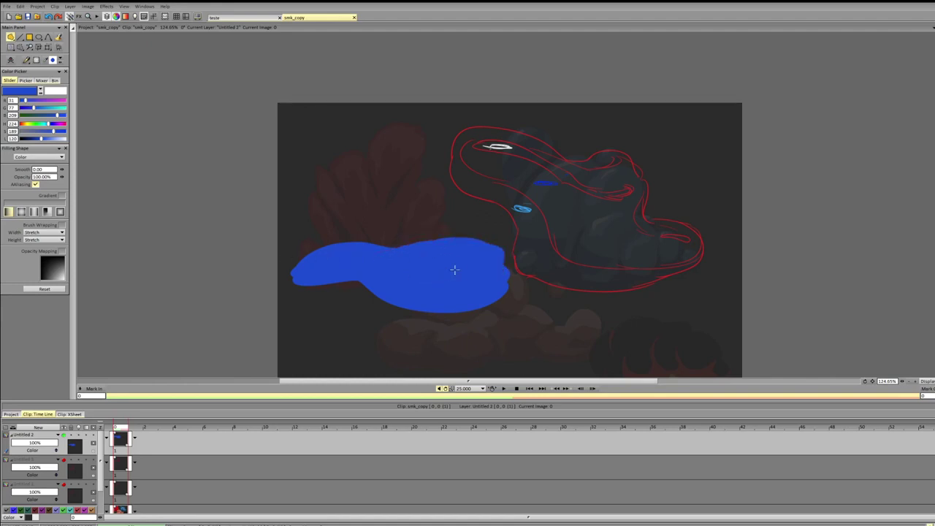
Step: Raise the top of the blob's narrow lobe and stretch the larger lobe's end into a tapered tip
key("ctrl+z")
mouse_move(369, 246)
left_mouse_down()
mouse_move(521, 259)
mouse_move(347, 251)
mouse_move(445, 288)
mouse_move(394, 274)
left_mouse_up()
key("ctrl+z")
mouse_move(324, 250)
left_mouse_down()
mouse_move(516, 265)
mouse_move(374, 284)
left_mouse_up()
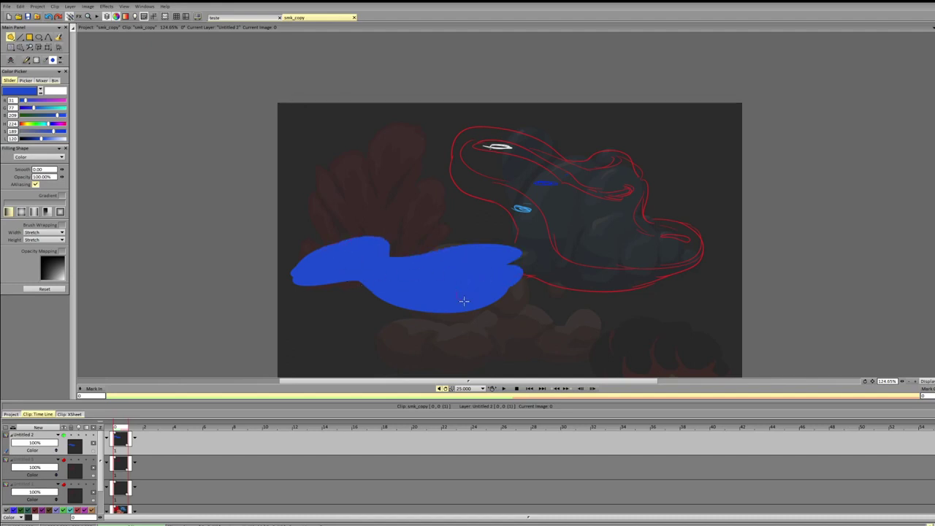
mouse_move(464, 301)
left_mouse_down()
mouse_move(428, 270)
mouse_move(551, 257)
mouse_move(472, 294)
left_mouse_up()
key("ctrl+z")
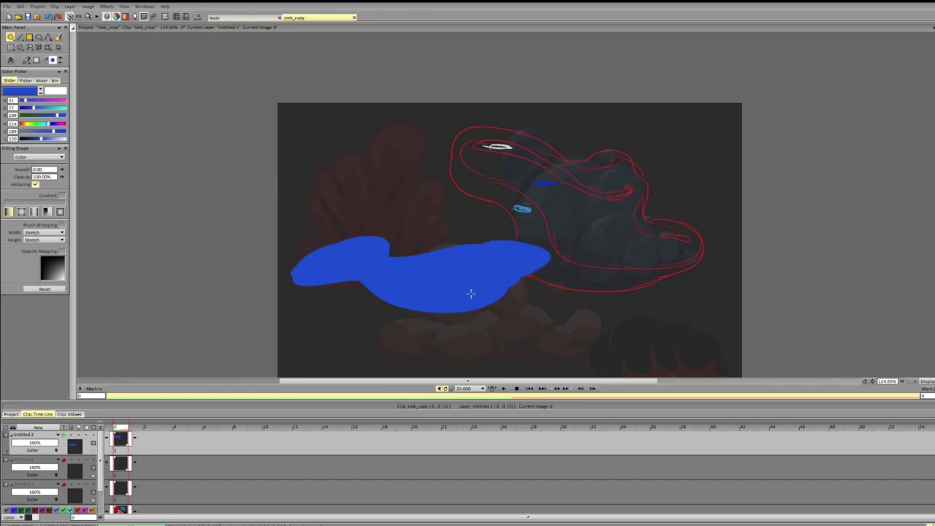
key("ctrl+z")
key("ctrl+shift+z")
Step: Smooth the dip between the blob's two lobes and add a rounded bulge to the larger lobe's underside
left_click_drag(349, 244, 341, 273)
mouse_move(396, 310)
left_mouse_down()
mouse_move(483, 270)
mouse_move(416, 317)
mouse_move(484, 271)
left_mouse_up()
key("ctrl+z")
left_click_drag(427, 320, 394, 296)
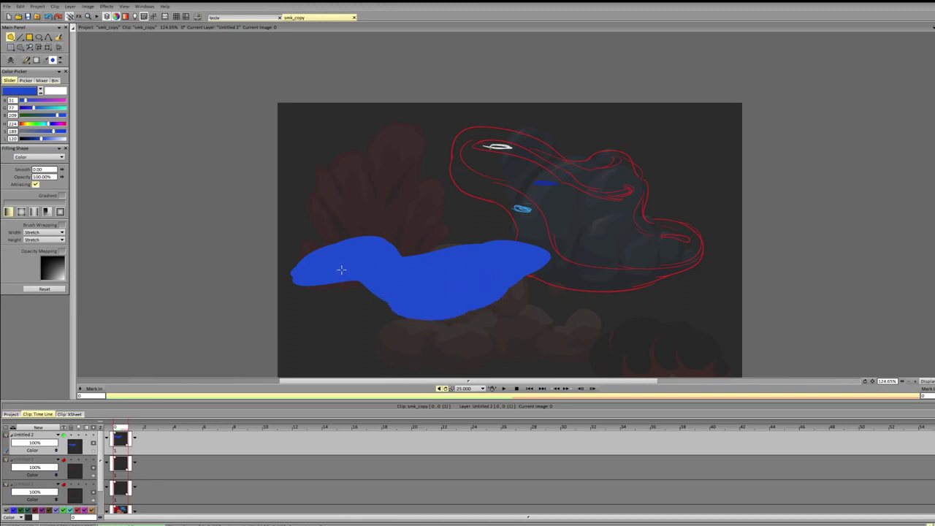
Step: Add a new layer and try a light blue patch along the upper part of the blob's narrow lobe
left_click(24, 93)
left_click(527, 209)
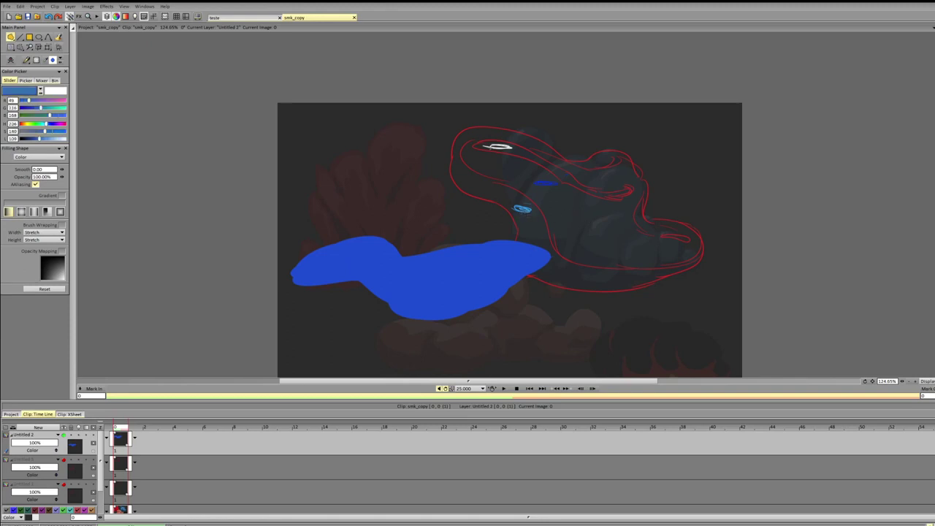
mouse_move(46, 132)
left_mouse_down()
mouse_move(55, 131)
mouse_move(46, 124)
mouse_move(50, 143)
left_mouse_up()
left_click(46, 139)
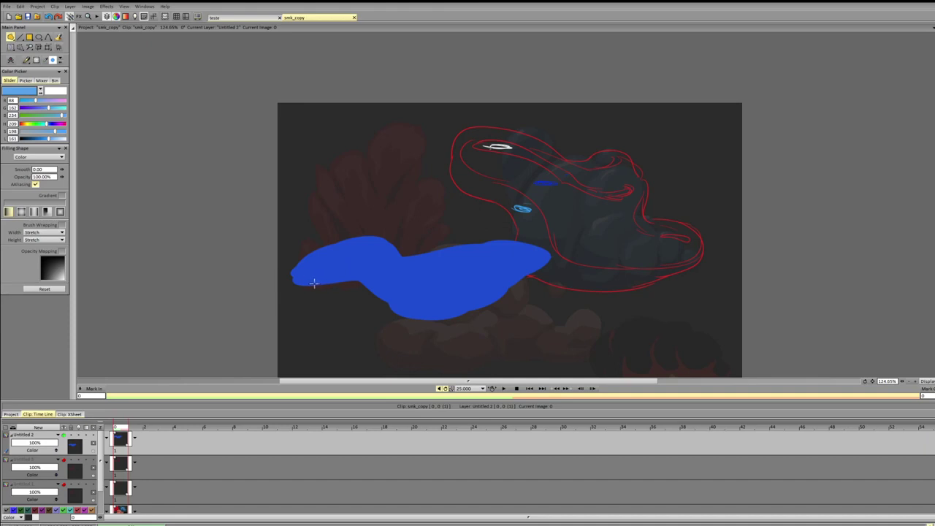
left_click(38, 428)
left_click_drag(397, 249, 296, 266)
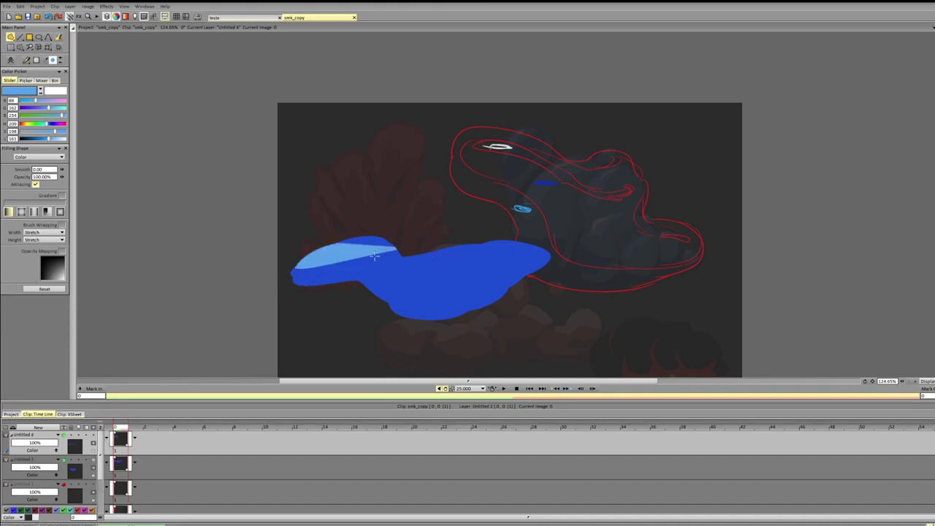
key("ctrl+z")
Step: Set the colour to white and paint a curved highlight streak with a small dot on the blob's narrow lobe
left_click_drag(50, 138, 87, 141)
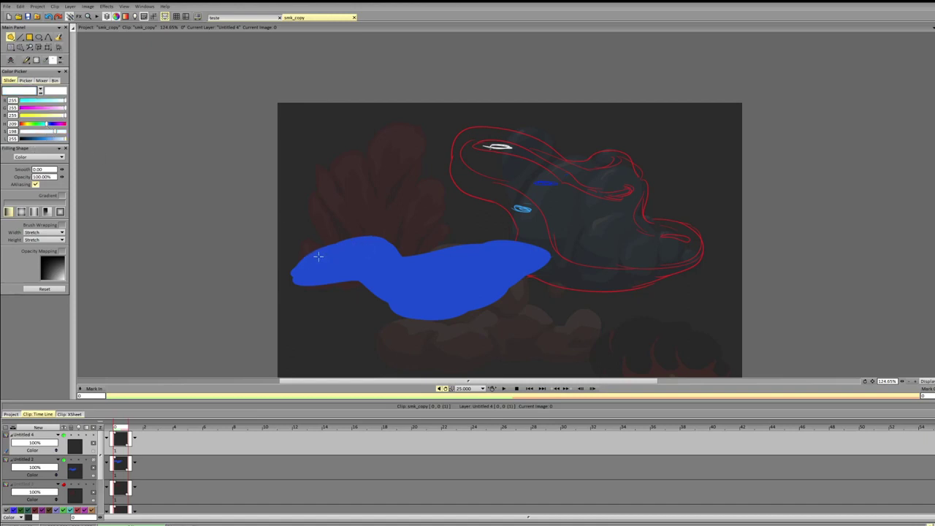
mouse_move(363, 248)
left_mouse_down()
mouse_move(317, 258)
mouse_move(362, 249)
left_mouse_up()
mouse_move(382, 254)
left_mouse_down()
mouse_move(349, 250)
mouse_move(386, 256)
left_mouse_up()
key("ctrl+z")
Step: Try several long curved white highlights across the blob's larger lobe, undoing each one
left_click_drag(505, 260, 427, 276)
mouse_move(490, 266)
left_mouse_down()
mouse_move(434, 278)
mouse_move(480, 283)
mouse_move(415, 293)
left_mouse_up()
key("ctrl+z")
key("ctrl+z")
left_click_drag(481, 279, 401, 277)
key("ctrl+z")
key("ctrl+z")
left_click_drag(507, 274, 509, 277)
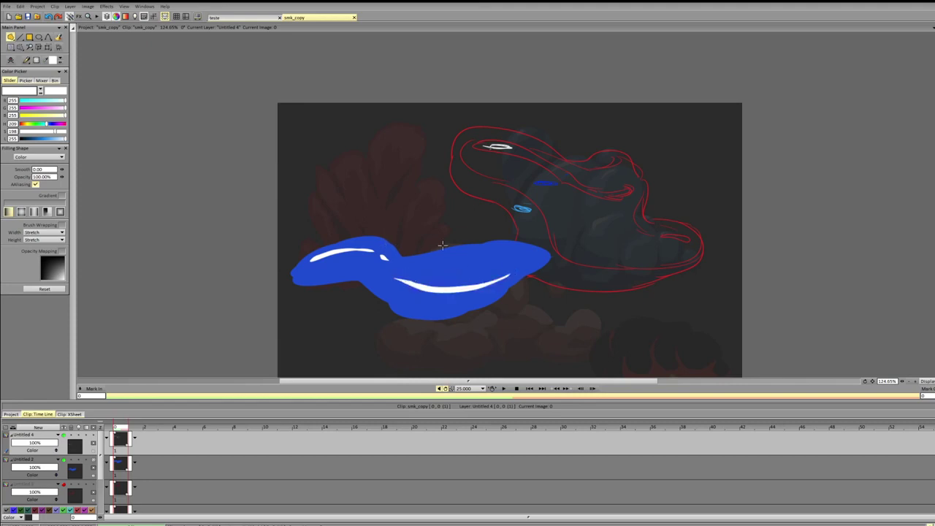
key("ctrl+z")
mouse_move(407, 277)
left_mouse_down()
mouse_move(426, 286)
mouse_move(400, 274)
left_mouse_up()
key("ctrl+z")
key("ctrl+z")
key("ctrl+z")
Step: Paint a short curved white highlight low on the blob's larger lobe, comparing versions by undoing and redoing
mouse_move(420, 286)
left_mouse_down()
mouse_move(469, 287)
mouse_move(408, 279)
mouse_move(443, 294)
mouse_move(474, 290)
mouse_move(426, 283)
left_mouse_up()
mouse_move(500, 290)
left_mouse_down()
mouse_move(478, 292)
mouse_move(492, 277)
mouse_move(504, 291)
mouse_move(500, 275)
mouse_move(451, 292)
mouse_move(528, 266)
left_mouse_up()
key("ctrl+z")
key("ctrl+z")
key("ctrl+z")
key("ctrl+z")
key("ctrl+z")
key("ctrl+y")
key("ctrl+z")
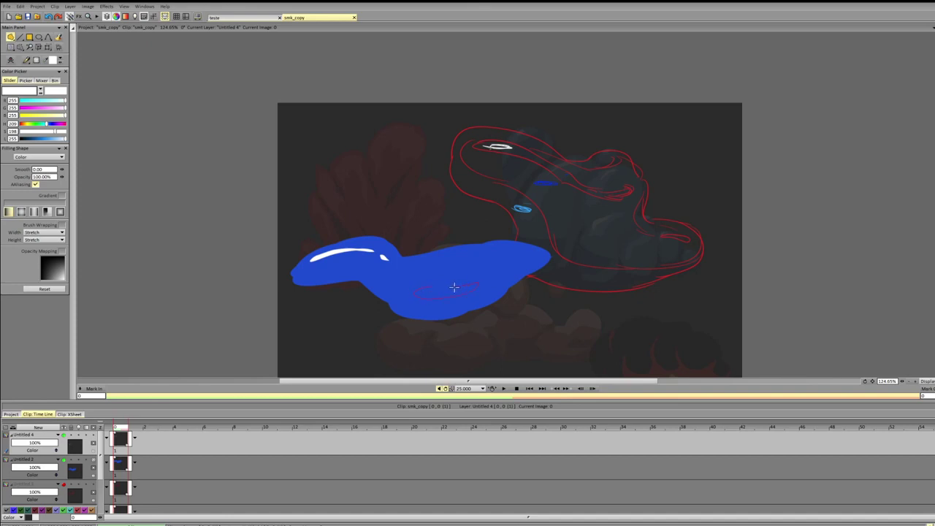
key("ctrl+y")
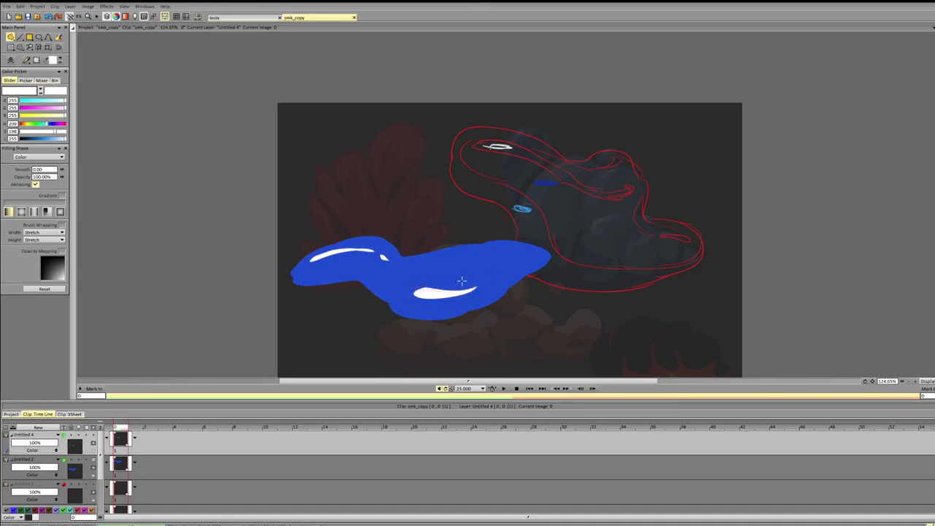
key("ctrl+y")
Step: Paint a second, smaller white highlight on the larger lobe toward its tapered tip
left_click_drag(528, 261, 487, 284)
key("ctrl+z")
key("ctrl+z")
left_click_drag(486, 274, 502, 270)
Step: Paint a light blue patch over the top of the narrow lobe on a layer beneath the white highlights
mouse_move(60, 141)
left_mouse_down()
mouse_move(51, 140)
mouse_move(64, 134)
left_mouse_up()
left_click(126, 474)
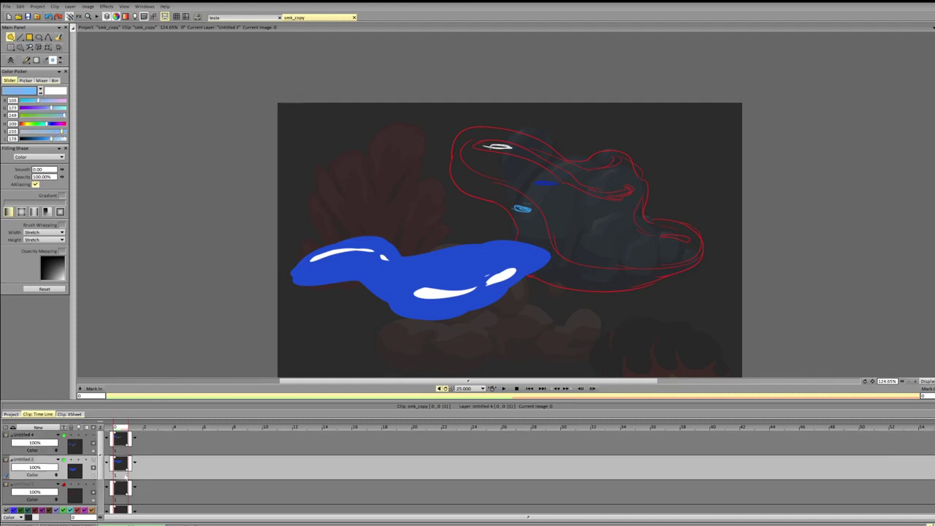
mouse_move(399, 257)
left_mouse_down()
mouse_move(307, 249)
mouse_move(356, 238)
left_mouse_up()
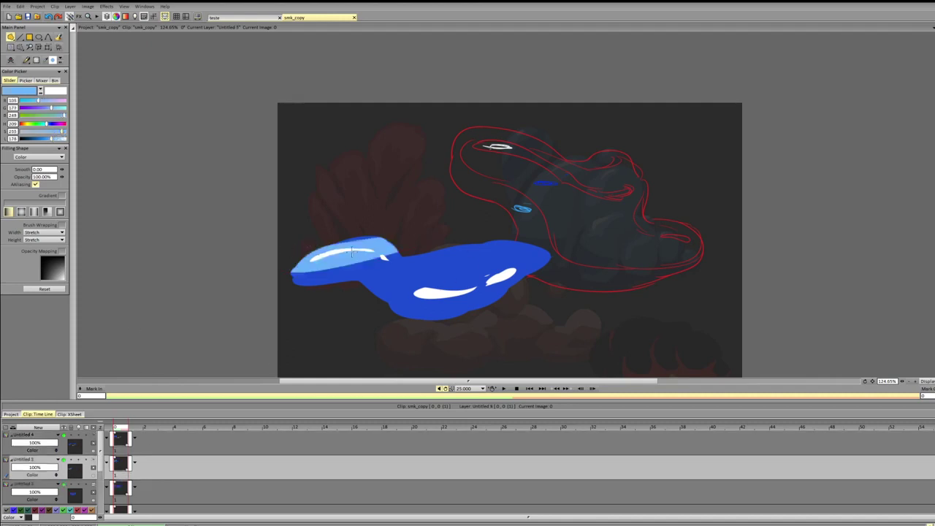
Step: Undo the light blue patch on the narrow lobe and try a light blue band along its lower edge instead, undoing that too
key("ctrl+z")
mouse_move(298, 268)
left_mouse_down()
mouse_move(417, 273)
mouse_move(294, 280)
left_mouse_up()
key("ctrl+z")
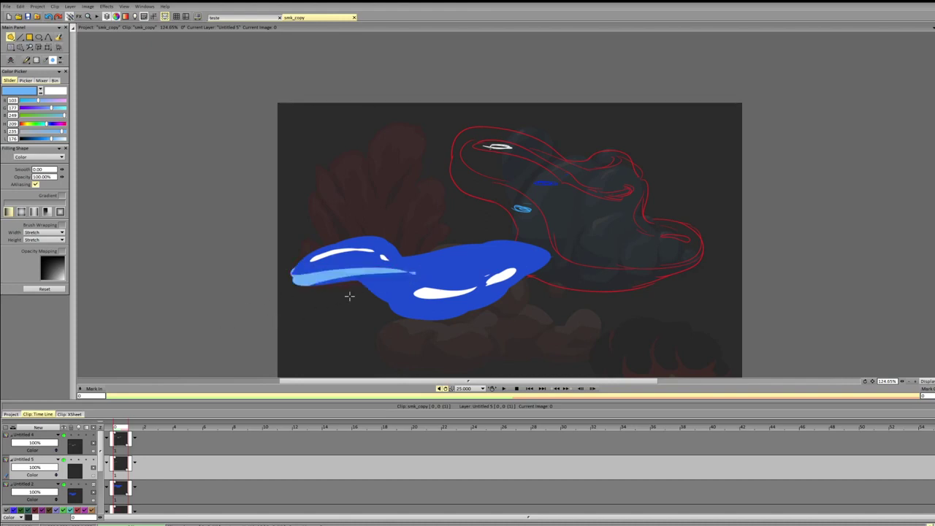
key("ctrl+z")
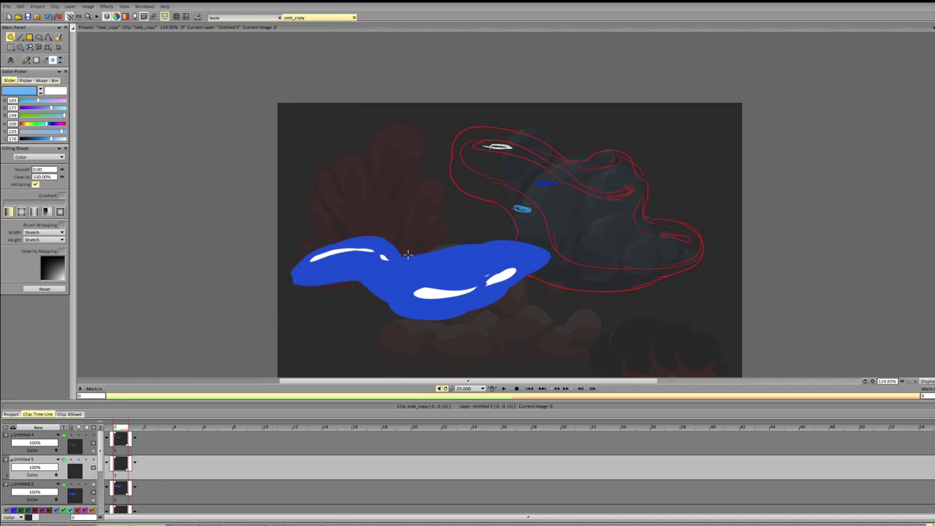
Step: Try a light blue band along the upper edge of the larger lobe and a wide patch across its body
mouse_move(382, 274)
left_mouse_down()
mouse_move(524, 252)
mouse_move(402, 238)
left_mouse_up()
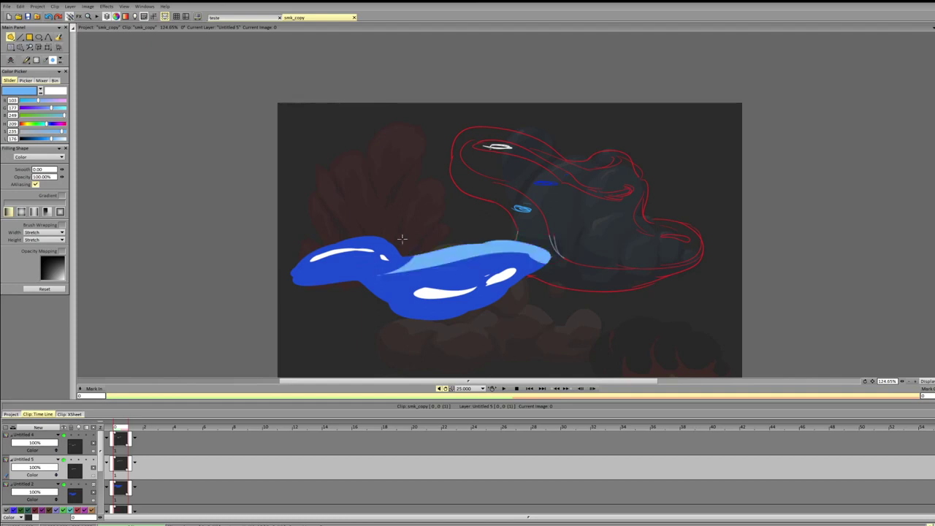
mouse_move(575, 255)
left_mouse_down()
mouse_move(412, 248)
mouse_move(521, 258)
mouse_move(405, 259)
mouse_move(481, 248)
mouse_move(384, 251)
left_mouse_up()
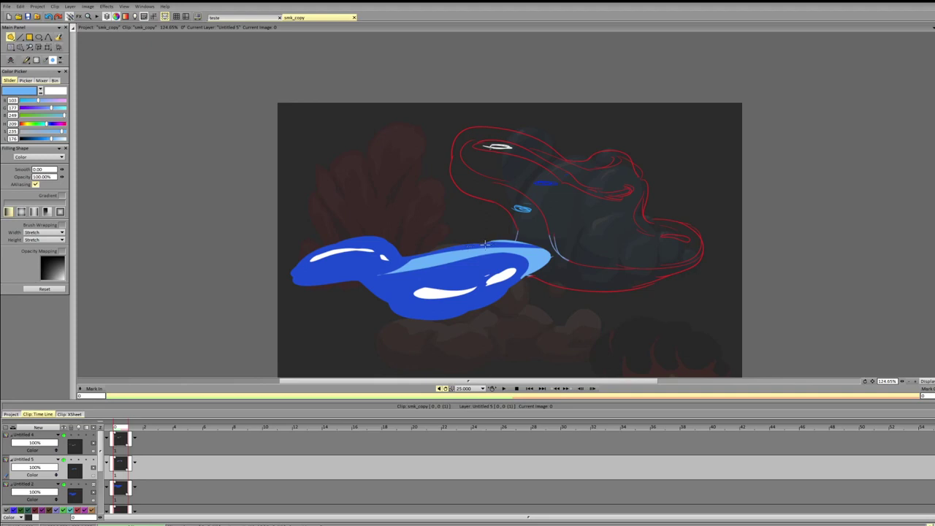
mouse_move(553, 244)
left_mouse_down()
mouse_move(440, 248)
mouse_move(549, 270)
mouse_move(382, 279)
left_mouse_up()
key("ctrl+z")
key("ctrl+z")
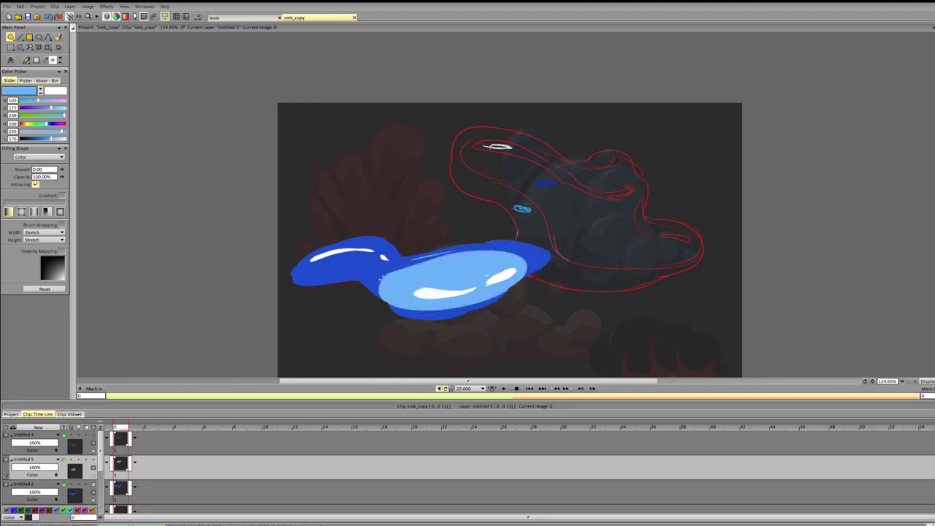
Step: Try smaller light blue ovals around the lower white highlight on the larger lobe, undoing each one
key("ctrl+z")
key("ctrl+z")
mouse_move(442, 307)
left_mouse_down()
mouse_move(386, 278)
mouse_move(445, 311)
mouse_move(379, 290)
left_mouse_up()
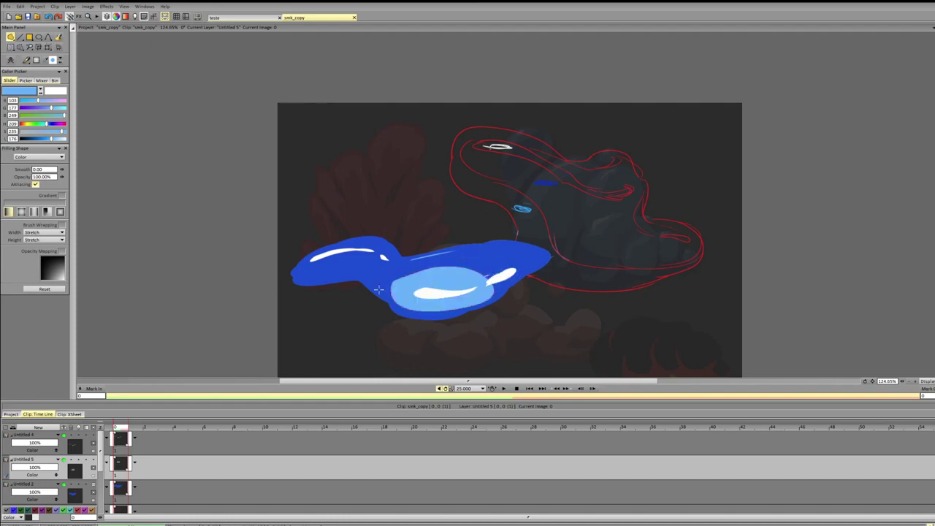
key("ctrl+z")
left_click_drag(494, 304, 406, 290)
key("ctrl+z")
Step: Try a two-lobed light blue patch enclosing both white highlights on the larger lobe, and undo it
mouse_move(476, 304)
left_mouse_down()
mouse_move(409, 281)
mouse_move(486, 253)
mouse_move(461, 269)
mouse_move(519, 281)
mouse_move(472, 264)
mouse_move(544, 248)
left_mouse_up()
key("ctrl+z")
key("ctrl+z")
key("ctrl+z")
key("ctrl+z")
key("ctrl+z")
key("ctrl+z")
left_click_drag(460, 286, 542, 252)
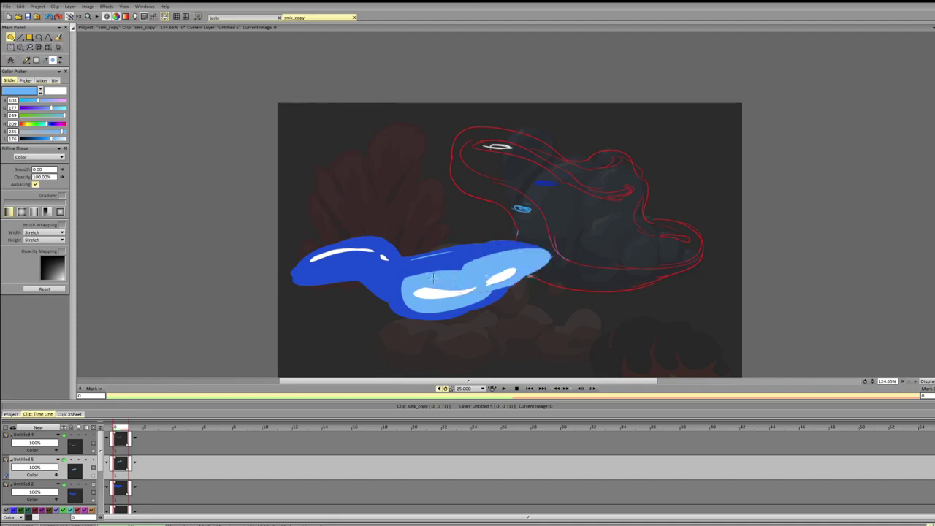
key("ctrl+z")
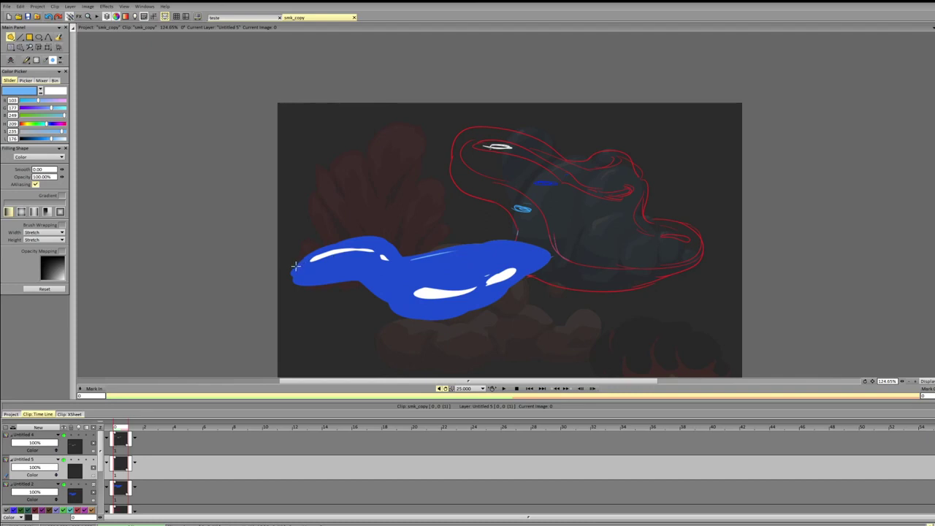
Step: Try light blue shapes along the underside and rounded end of the narrow lobe
left_click_drag(346, 262, 344, 263)
key("ctrl+z")
left_click_drag(266, 264, 350, 253)
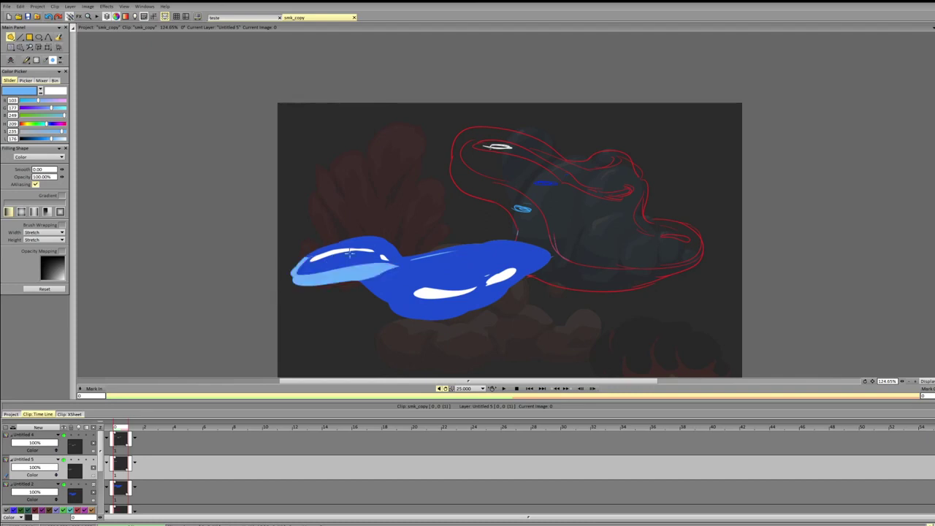
mouse_move(289, 274)
left_mouse_down()
mouse_move(324, 297)
mouse_move(313, 260)
mouse_move(361, 299)
left_mouse_up()
key("ctrl+z")
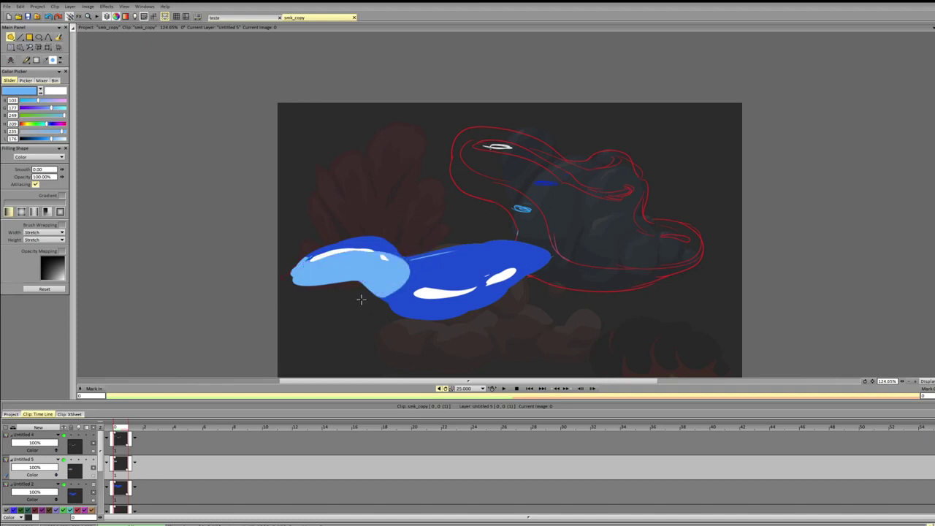
Step: Extend the light blue from the narrow lobe until it covers the whole blob beneath the white highlights
left_click_drag(304, 261, 375, 275)
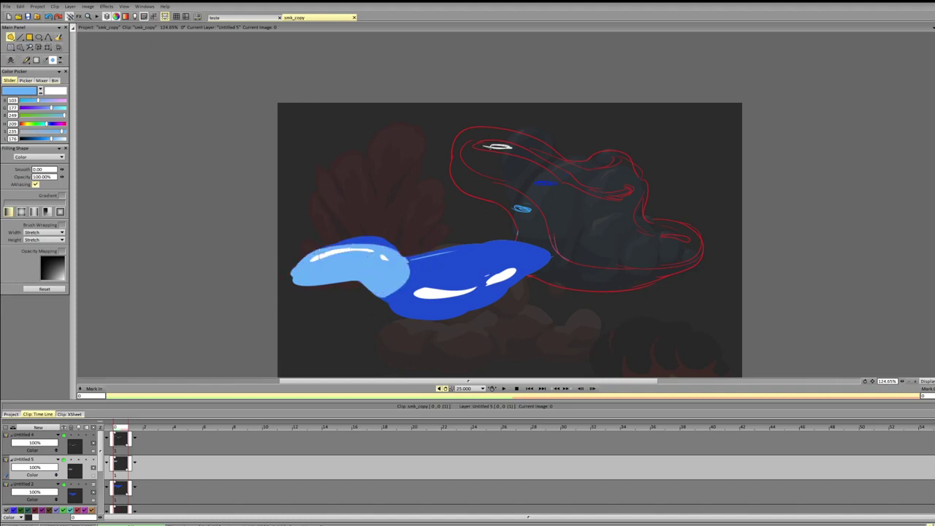
mouse_move(318, 254)
left_mouse_down()
mouse_move(329, 266)
mouse_move(307, 266)
mouse_move(335, 250)
mouse_move(303, 278)
mouse_move(482, 286)
mouse_move(492, 328)
mouse_move(257, 233)
left_mouse_up()
key("ctrl+z")
key("ctrl+z")
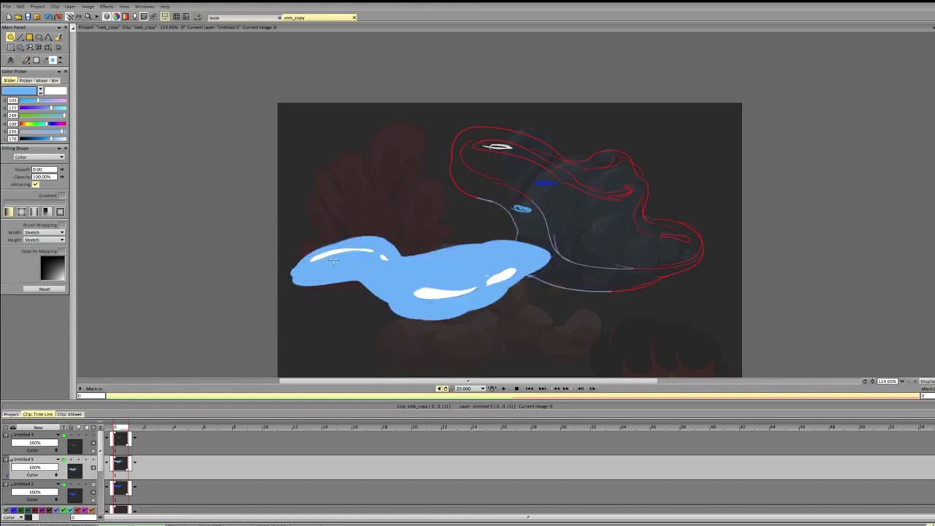
Step: Try cutting an oval out of the light blue on the narrow lobe to expose the dark blue, and undo it
mouse_move(319, 251)
left_mouse_down()
mouse_move(310, 249)
mouse_move(395, 240)
mouse_move(323, 247)
mouse_move(410, 257)
mouse_move(373, 253)
mouse_move(383, 273)
mouse_move(361, 258)
left_mouse_up()
key("ctrl+z")
key("ctrl+z")
key("ctrl+z")
key("ctrl+z")
left_click_drag(305, 270, 328, 261)
key("ctrl+z")
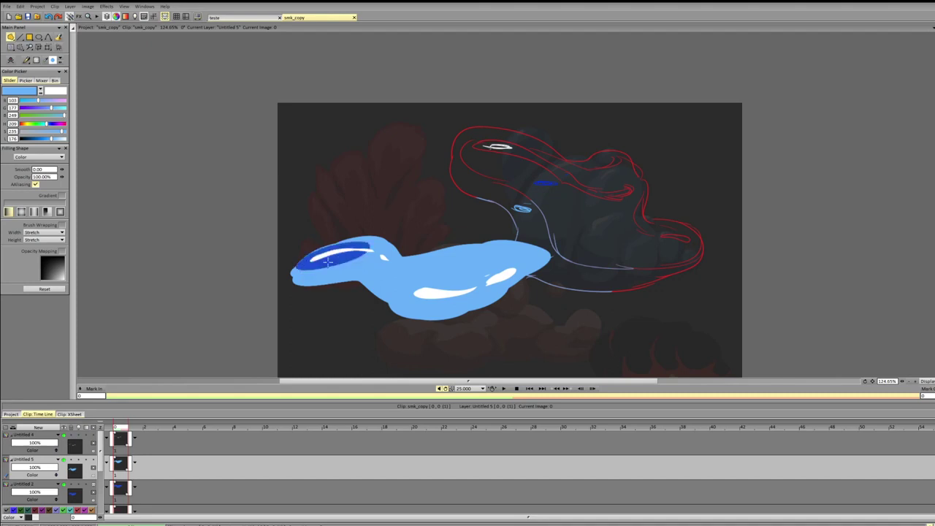
key("ctrl+z")
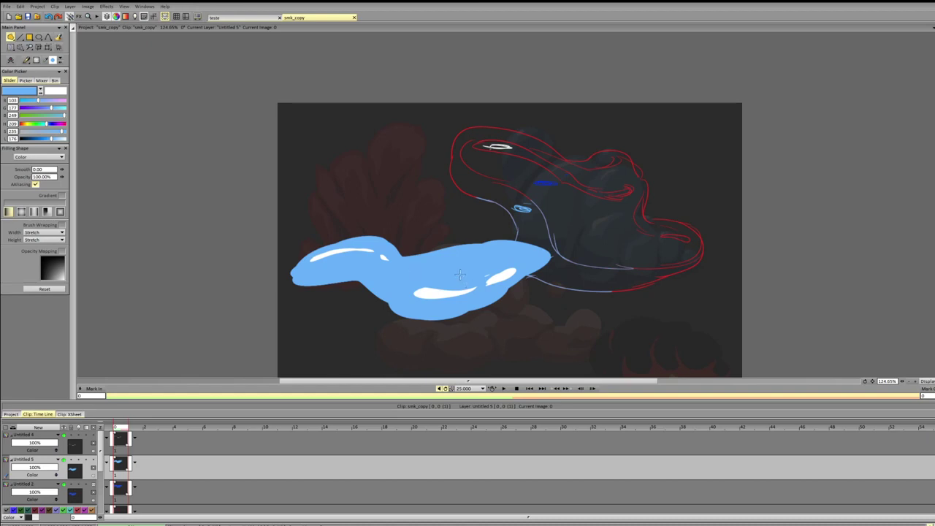
Step: Cut away the light blue along the top of the larger lobe, leaving a dark blue band with a wavy lower edge
mouse_move(428, 260)
left_mouse_down()
mouse_move(479, 269)
mouse_move(454, 250)
mouse_move(442, 257)
left_mouse_up()
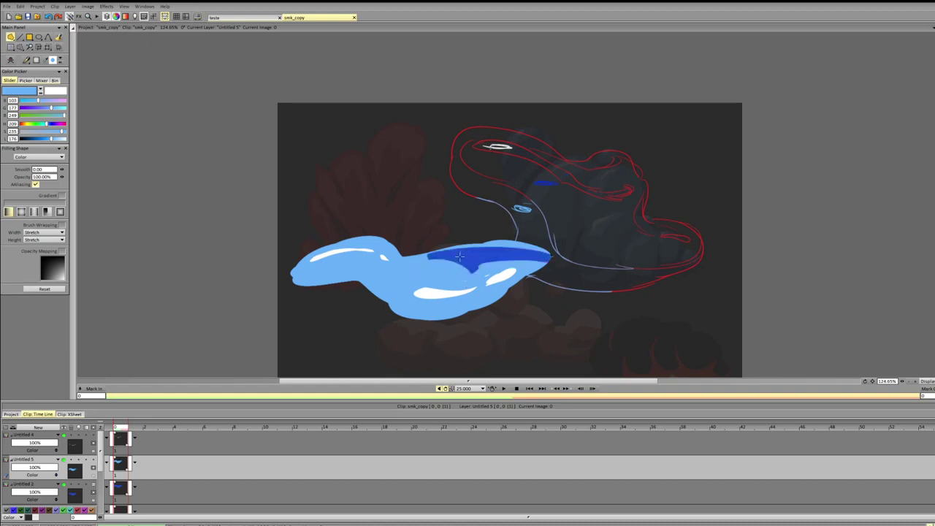
left_click_drag(387, 271, 439, 263)
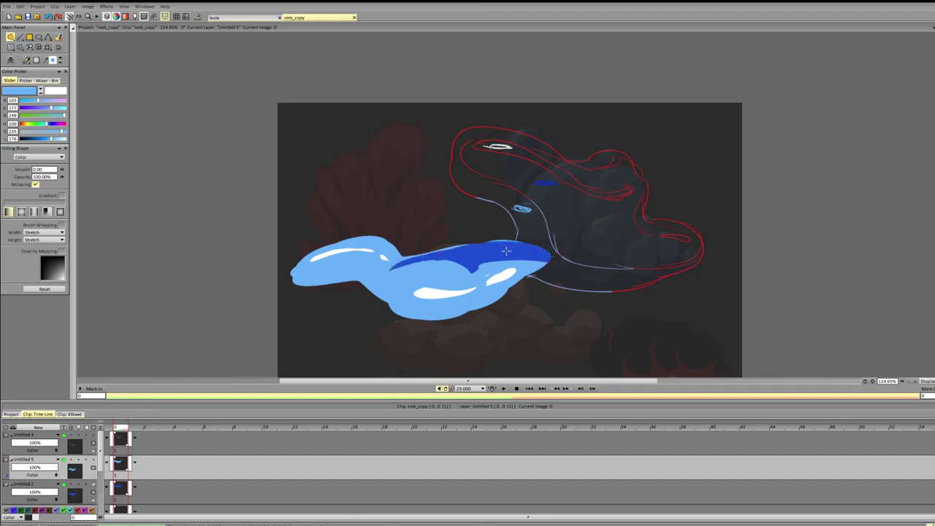
mouse_move(472, 273)
left_mouse_down()
mouse_move(532, 280)
mouse_move(469, 266)
mouse_move(483, 287)
mouse_move(530, 252)
mouse_move(470, 272)
mouse_move(515, 276)
mouse_move(488, 274)
left_mouse_up()
key("ctrl+z")
key("ctrl+z")
left_click_drag(533, 253, 479, 277)
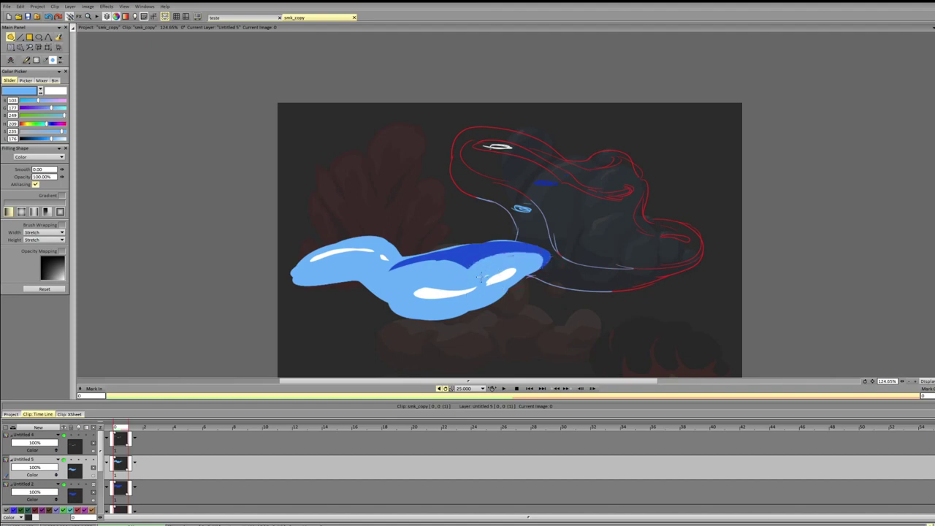
Step: Cut away the light blue along the narrow lobe's underside and across the neck, separating the two light areas with dark blue
mouse_move(287, 275)
left_mouse_down()
mouse_move(387, 262)
mouse_move(364, 273)
mouse_move(384, 258)
mouse_move(354, 280)
mouse_move(387, 271)
mouse_move(384, 259)
mouse_move(376, 273)
mouse_move(389, 268)
mouse_move(362, 282)
mouse_move(388, 274)
mouse_move(367, 274)
mouse_move(383, 296)
mouse_move(428, 254)
mouse_move(374, 293)
mouse_move(460, 265)
left_mouse_up()
mouse_move(372, 287)
left_mouse_down()
mouse_move(505, 260)
mouse_move(462, 278)
left_mouse_up()
mouse_move(392, 269)
left_mouse_down()
mouse_move(518, 251)
mouse_move(396, 285)
mouse_move(387, 268)
mouse_move(372, 276)
mouse_move(426, 248)
left_mouse_up()
key("ctrl+z")
key("ctrl+z")
key("ctrl+z")
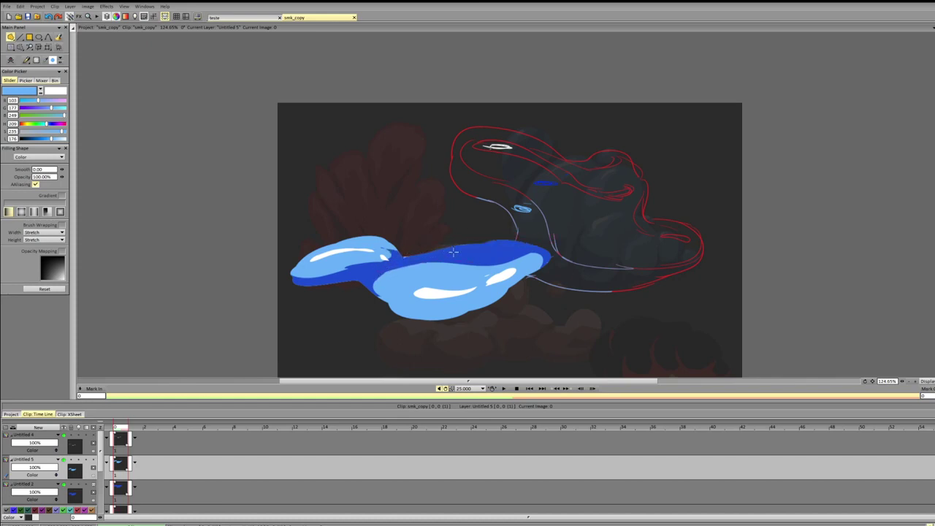
Step: Add a small light blue oval on the larger lobe's dark top and try a dark edge over the narrow lobe's crest
left_click_drag(488, 250, 464, 250)
mouse_move(337, 268)
left_mouse_down()
mouse_move(401, 258)
mouse_move(395, 243)
mouse_move(365, 261)
mouse_move(405, 252)
left_mouse_up()
key("ctrl+z")
key("ctrl+y")
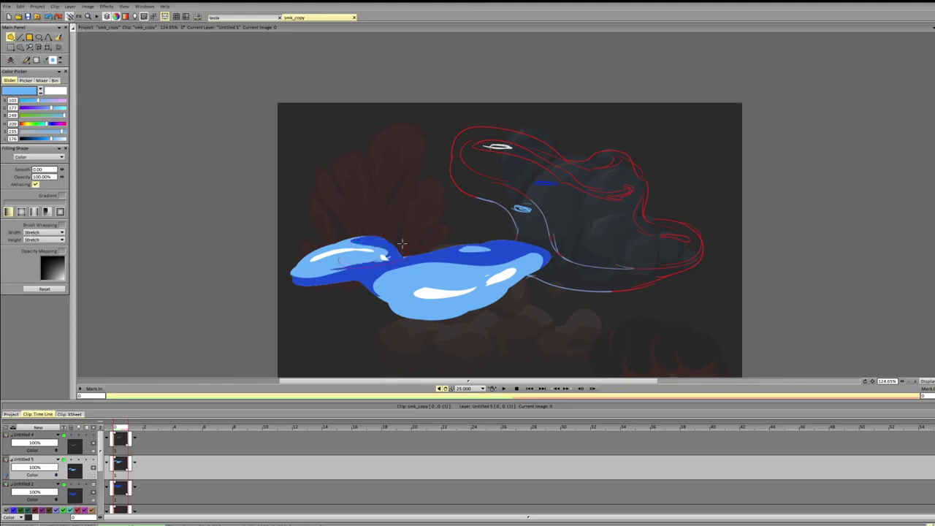
key("ctrl+z")
key("ctrl+z")
Step: Try other dark blue cut-outs around the narrow lobe and the neck, undoing them back to the full light blue fill
mouse_move(322, 267)
left_mouse_down()
mouse_move(388, 236)
mouse_move(363, 268)
left_mouse_up()
mouse_move(362, 268)
left_mouse_down()
mouse_move(286, 280)
mouse_move(323, 255)
mouse_move(579, 244)
mouse_move(406, 243)
left_mouse_up()
key("ctrl+y")
key("ctrl+z")
mouse_move(264, 255)
left_mouse_down()
mouse_move(248, 302)
mouse_move(385, 252)
mouse_move(388, 279)
mouse_move(392, 272)
mouse_move(409, 281)
mouse_move(391, 286)
mouse_move(413, 314)
mouse_move(411, 303)
left_mouse_up()
key("ctrl+z")
key("ctrl+z")
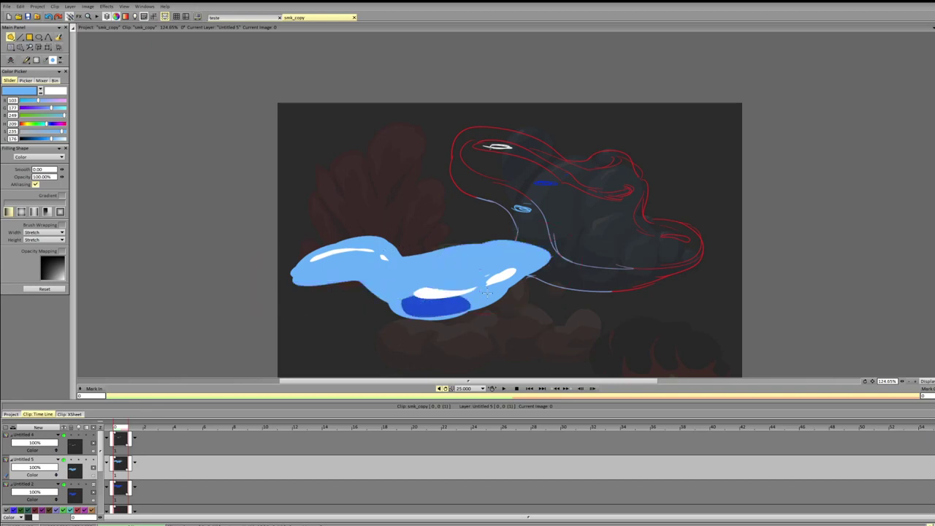
Step: Try dark blue patches along the underside of the larger lobe, and undo them together with the light blue fill
mouse_move(512, 281)
left_mouse_down()
mouse_move(468, 299)
mouse_move(498, 291)
left_mouse_up()
key("ctrl+z")
key("ctrl+z")
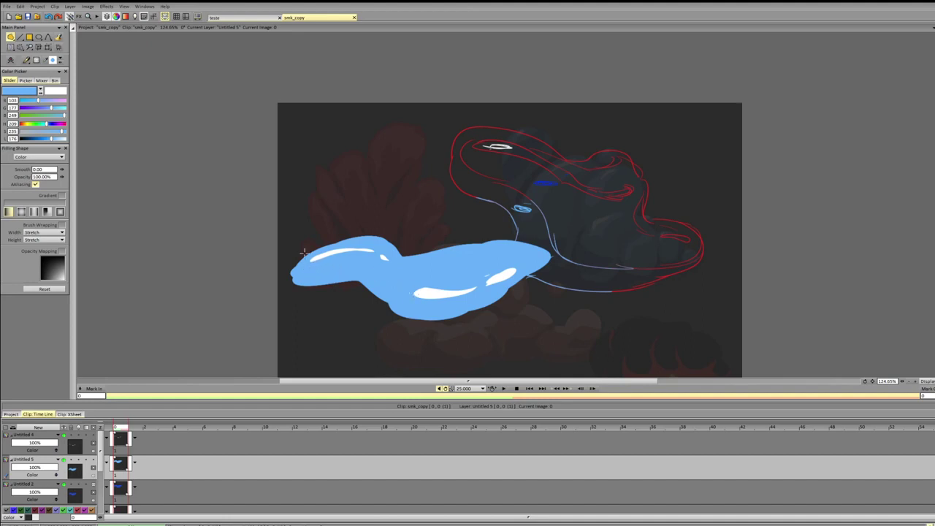
key("ctrl+z")
Step: Try a thin light blue strip low on the narrow lobe, below its white highlight
mouse_move(301, 268)
left_mouse_down()
mouse_move(424, 273)
mouse_move(307, 276)
mouse_move(362, 272)
left_mouse_up()
key("ctrl+z")
key("ctrl+z")
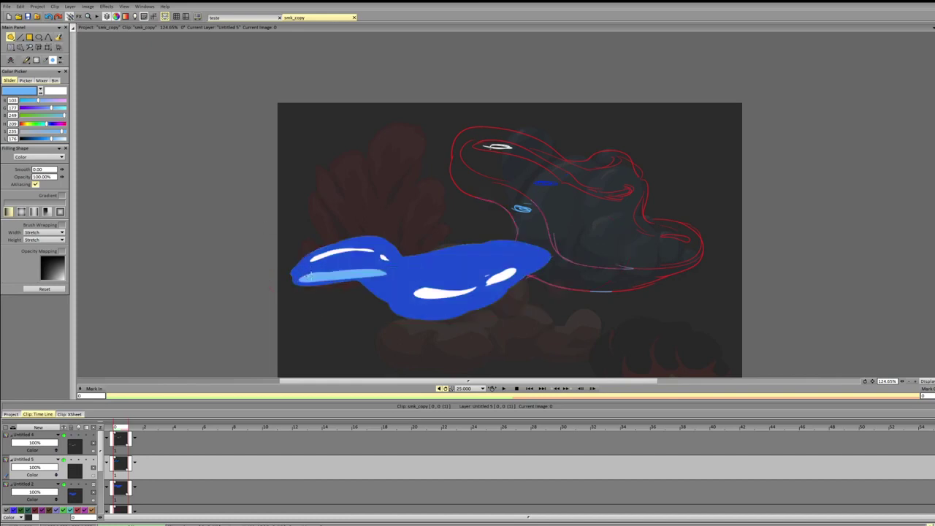
key("ctrl+z")
Step: Paint a light blue band running from the narrow lobe's underside across the upper part of the larger lobe
mouse_move(301, 274)
left_mouse_down()
mouse_move(342, 275)
mouse_move(291, 281)
mouse_move(385, 274)
mouse_move(293, 280)
mouse_move(395, 282)
mouse_move(375, 272)
mouse_move(321, 279)
mouse_move(543, 248)
mouse_move(517, 260)
left_mouse_up()
key("ctrl+z")
key("ctrl+z")
key("ctrl+z")
mouse_move(387, 266)
left_mouse_down()
mouse_move(556, 244)
mouse_move(340, 276)
mouse_move(407, 253)
mouse_move(370, 271)
left_mouse_up()
key("ctrl+z")
key("ctrl+z")
key("ctrl+z")
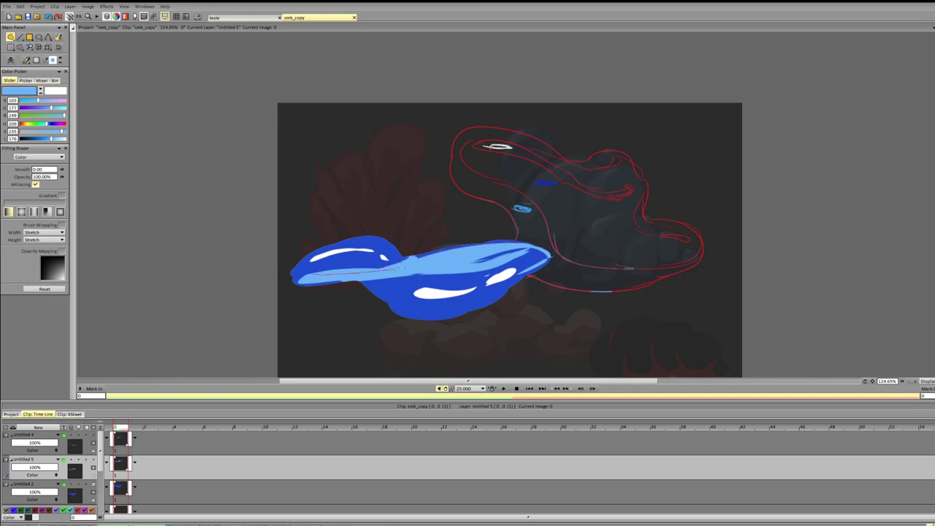
Step: Trim the narrow lobe's light band to a thin lower rim and test a few freehand strokes with a larger brush
mouse_move(384, 264)
left_mouse_down()
mouse_move(266, 291)
mouse_move(345, 259)
left_mouse_up()
key("b")
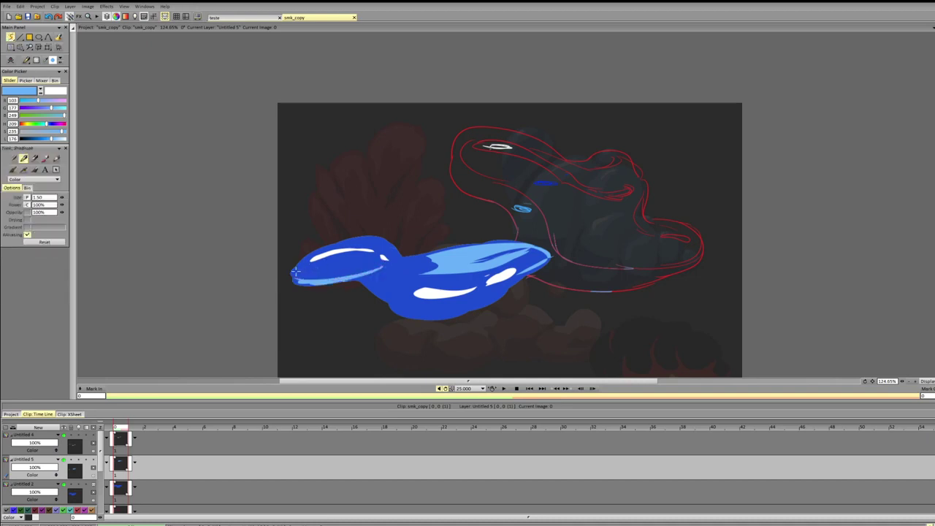
left_click_drag(61, 198, 80, 199)
mouse_move(295, 269)
left_mouse_down()
mouse_move(353, 272)
mouse_move(291, 275)
mouse_move(386, 269)
left_mouse_up()
key("ctrl+z")
mouse_move(531, 269)
left_mouse_down()
mouse_move(432, 317)
mouse_move(507, 289)
mouse_move(457, 316)
left_mouse_up()
key("ctrl+z")
left_click(375, 275)
Step: Fill the whole blob with light blue beneath the white highlights using the filled freehand shape
key("shift+d")
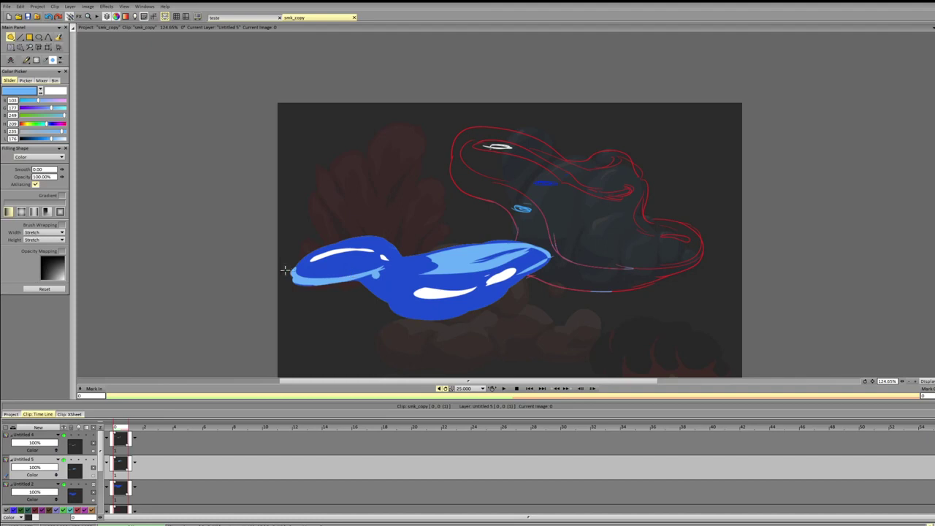
left_click_drag(285, 271, 289, 255)
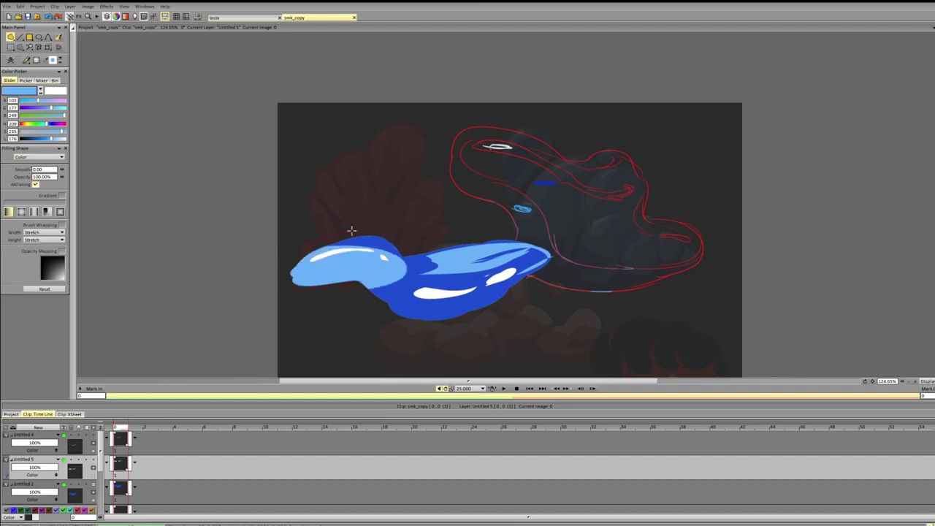
mouse_move(351, 230)
left_mouse_down()
mouse_move(315, 290)
mouse_move(507, 230)
left_mouse_up()
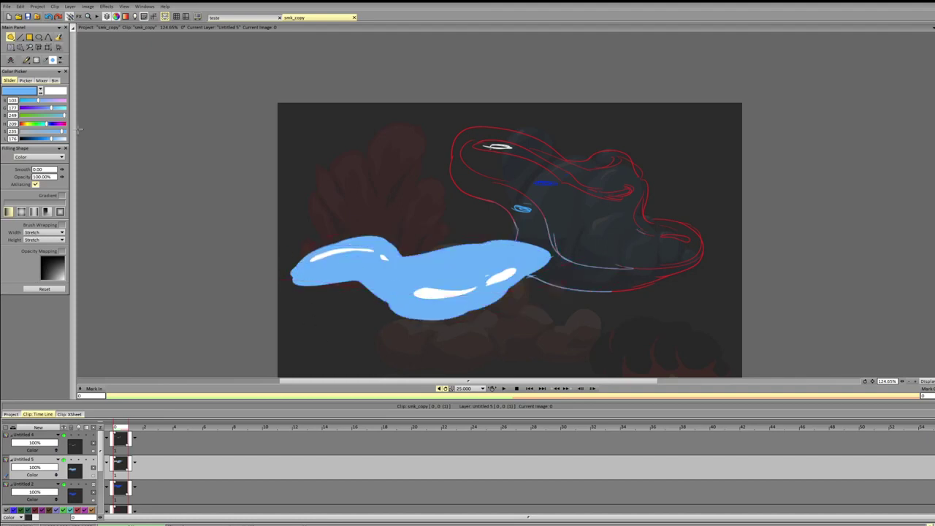
Step: Mix a medium blue of about RGB 63, 129, 247, testing a darker tone on the narrow lobe
left_click_drag(52, 139, 47, 139)
mouse_move(313, 259)
left_mouse_down()
mouse_move(356, 272)
mouse_move(307, 263)
mouse_move(379, 267)
mouse_move(371, 254)
mouse_move(350, 271)
mouse_move(373, 255)
left_mouse_up()
key("ctrl+z")
key("ctrl+z")
left_click_drag(48, 107, 42, 107)
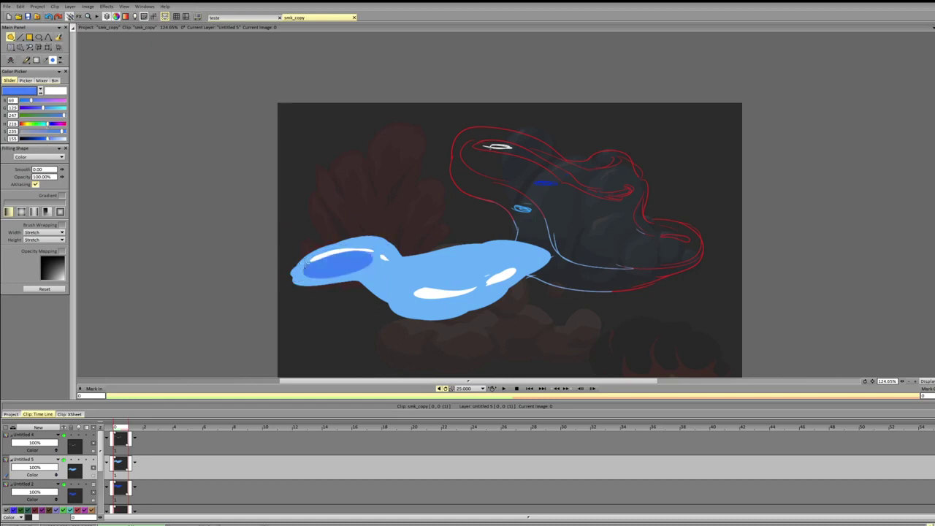
Step: Try medium blue patches on the narrow lobe below its white highlight, undoing all of them
mouse_move(303, 269)
left_mouse_down()
mouse_move(329, 255)
mouse_move(323, 274)
mouse_move(383, 271)
mouse_move(349, 274)
mouse_move(340, 260)
mouse_move(328, 263)
mouse_move(346, 266)
mouse_move(337, 257)
mouse_move(347, 255)
mouse_move(301, 271)
mouse_move(348, 264)
mouse_move(302, 280)
mouse_move(344, 266)
mouse_move(320, 261)
mouse_move(354, 263)
mouse_move(308, 273)
mouse_move(367, 263)
mouse_move(375, 270)
mouse_move(396, 263)
mouse_move(388, 254)
mouse_move(413, 263)
mouse_move(382, 243)
mouse_move(400, 257)
left_mouse_up()
key("ctrl+z")
key("ctrl+z")
key("ctrl+z")
key("ctrl+z")
key("ctrl+z")
key("ctrl+z")
key("ctrl+z")
key("ctrl+z")
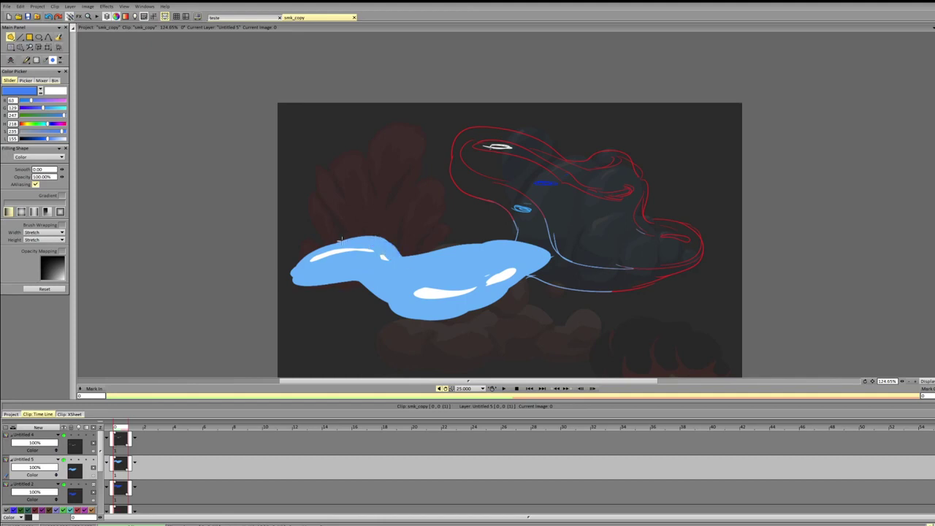
Step: Paint a medium blue shadow along the narrow lobe's upper back edge, curling in where it meets the larger lobe
mouse_move(342, 240)
left_mouse_down()
mouse_move(407, 255)
mouse_move(331, 242)
mouse_move(406, 243)
mouse_move(341, 240)
left_mouse_up()
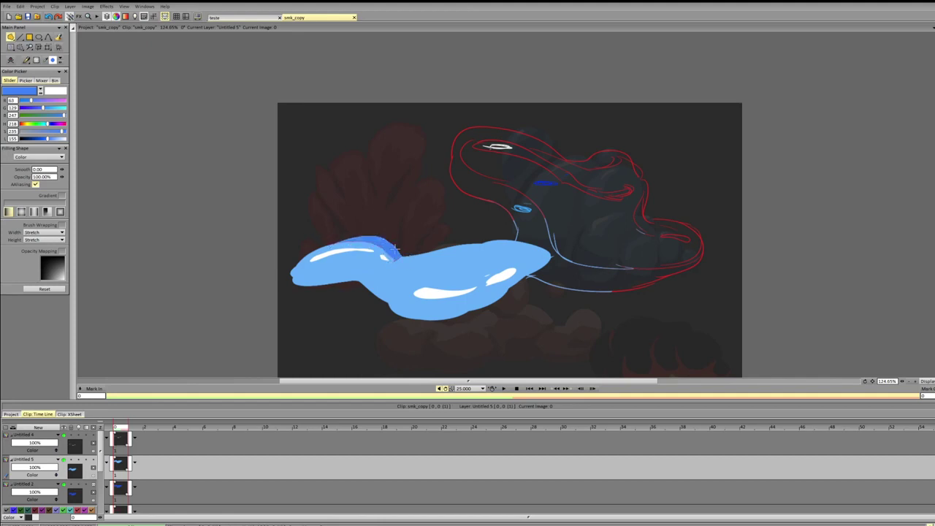
mouse_move(396, 250)
left_mouse_down()
mouse_move(376, 268)
mouse_move(408, 259)
left_mouse_up()
key("ctrl+z")
key("ctrl+z")
key("ctrl+z")
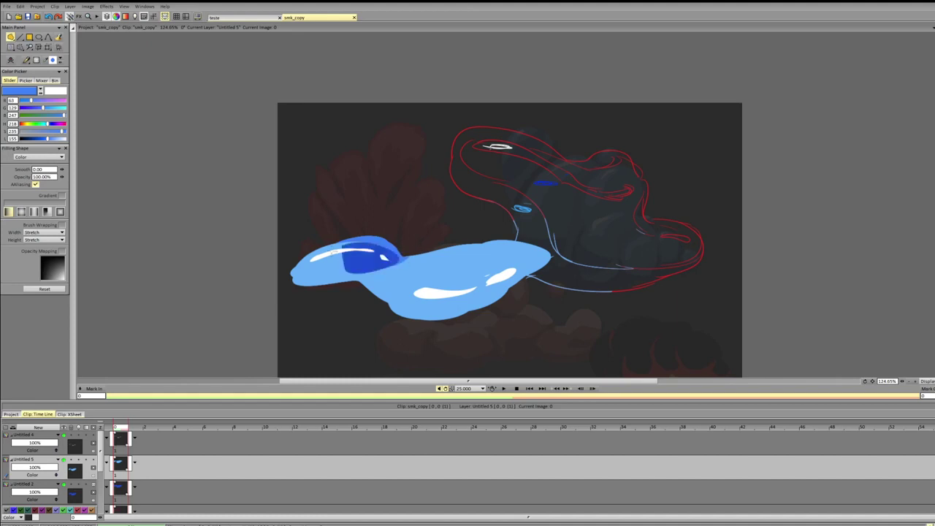
key("ctrl+y")
Step: Sample the blob's light blue as the secondary colour and make the medium blue the drawing colour again
left_click(40, 91)
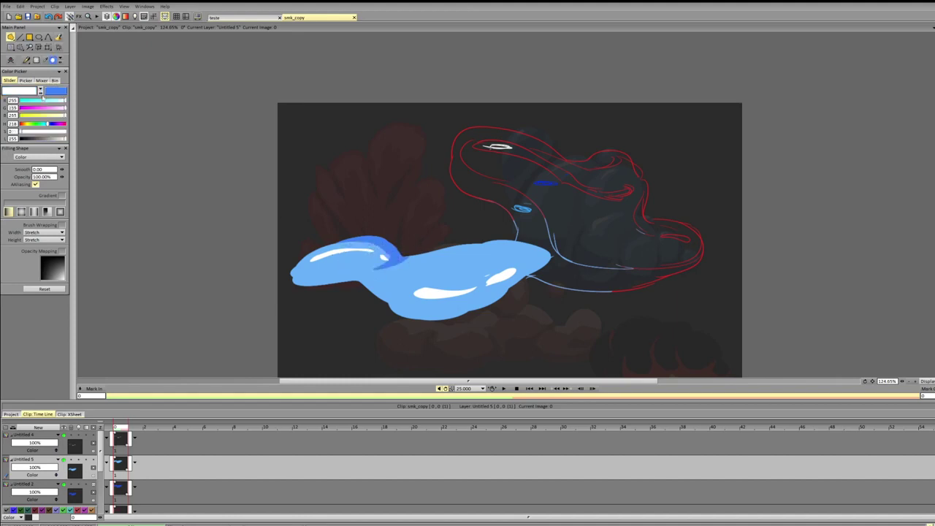
left_click(401, 262, "alt")
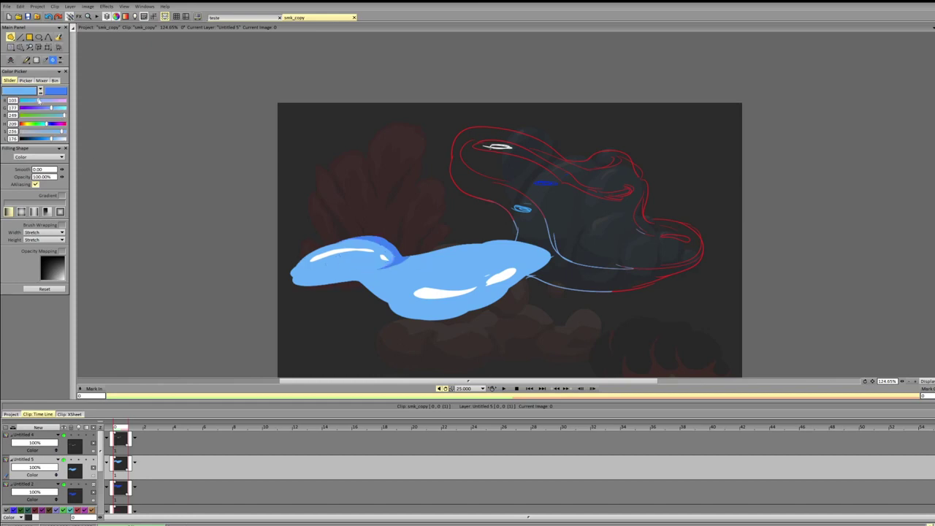
left_click(40, 91)
Step: Paint a medium blue shadow at the junction of the two lobes, running along the larger lobe's upper back edge
mouse_move(296, 285)
left_mouse_down()
mouse_move(381, 268)
mouse_move(301, 305)
left_mouse_up()
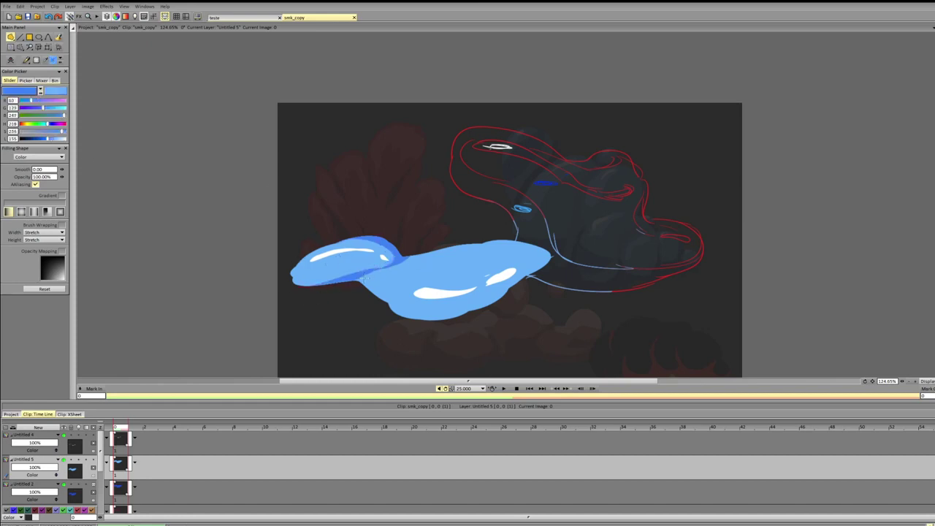
key("ctrl+z")
mouse_move(353, 284)
left_mouse_down()
mouse_move(413, 264)
mouse_move(357, 293)
left_mouse_up()
mouse_move(407, 275)
left_mouse_down()
mouse_move(547, 250)
mouse_move(475, 246)
mouse_move(379, 276)
left_mouse_up()
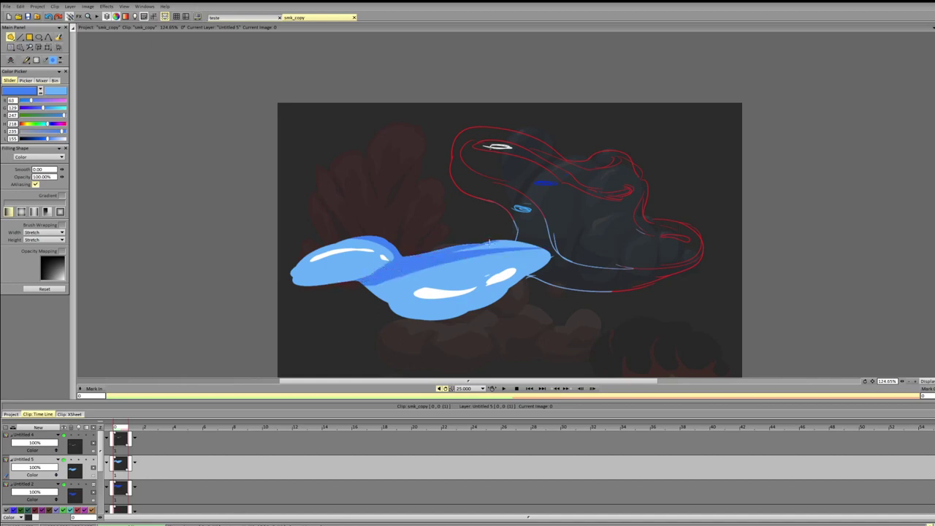
Step: Shade the larger lobe's upper edge out to its tip and its lower edge with medium blue
left_click_drag(534, 243, 420, 249)
mouse_move(525, 248)
left_mouse_down()
mouse_move(560, 254)
mouse_move(515, 285)
mouse_move(568, 249)
left_mouse_up()
key("ctrl+z")
mouse_move(387, 288)
left_mouse_down()
mouse_move(454, 304)
mouse_move(341, 296)
mouse_move(394, 292)
left_mouse_up()
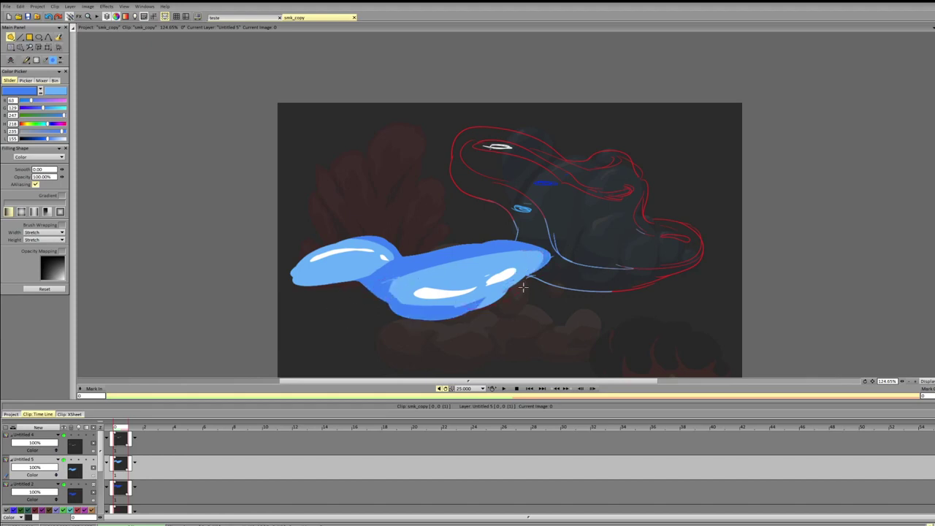
mouse_move(523, 287)
left_mouse_down()
mouse_move(473, 307)
mouse_move(469, 326)
left_mouse_up()
Step: Widen and smooth the light blue areas of both lobes with the secondary colour, leaving medium blue rims at the edges
left_click(40, 91)
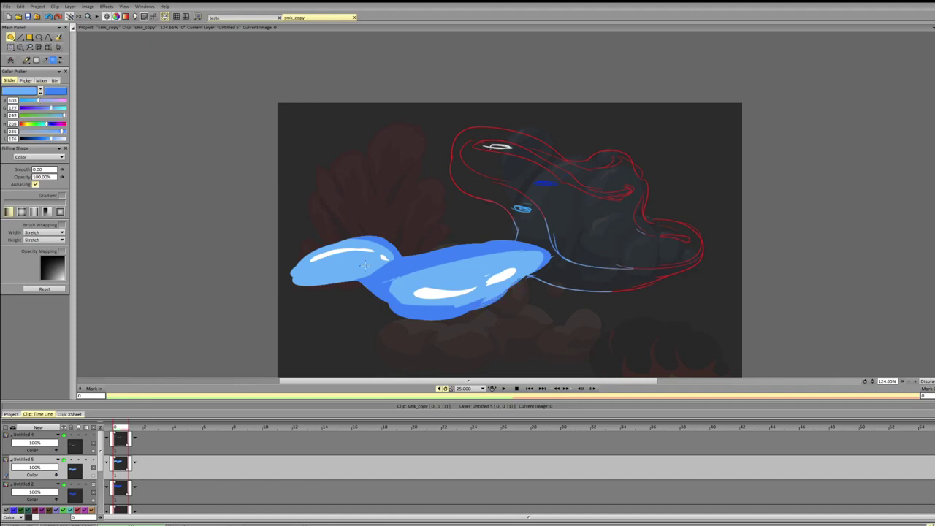
left_click_drag(370, 263, 395, 269)
left_click(408, 282, "ctrl")
mouse_move(393, 287)
left_mouse_down()
mouse_move(451, 299)
mouse_move(438, 311)
mouse_move(466, 298)
left_mouse_up()
key("ctrl+z")
mouse_move(399, 307)
left_mouse_down()
mouse_move(444, 309)
mouse_move(455, 280)
left_mouse_up()
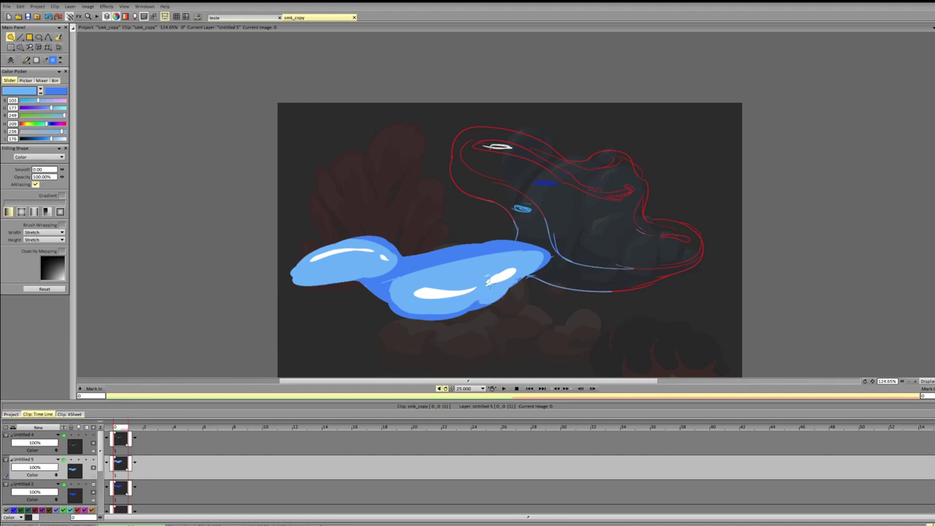
mouse_move(386, 283)
left_mouse_down()
mouse_move(502, 270)
mouse_move(541, 244)
mouse_move(507, 270)
mouse_move(486, 262)
left_mouse_up()
key("ctrl+z")
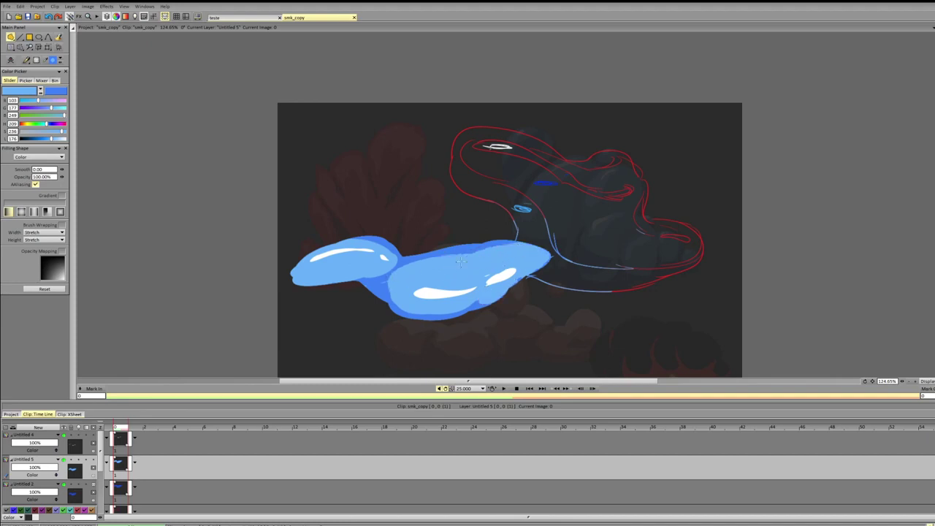
Step: Bridge the narrow lobe and the larger lobe with a continuous light blue area between their medium blue edges
mouse_move(369, 271)
left_mouse_down()
mouse_move(389, 292)
mouse_move(431, 281)
mouse_move(399, 276)
left_mouse_up()
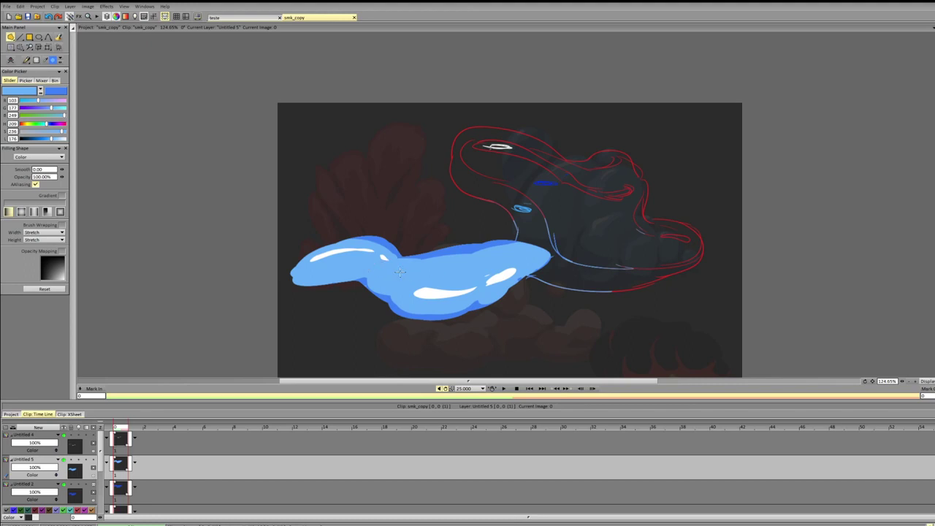
key("ctrl+z")
key("ctrl+z")
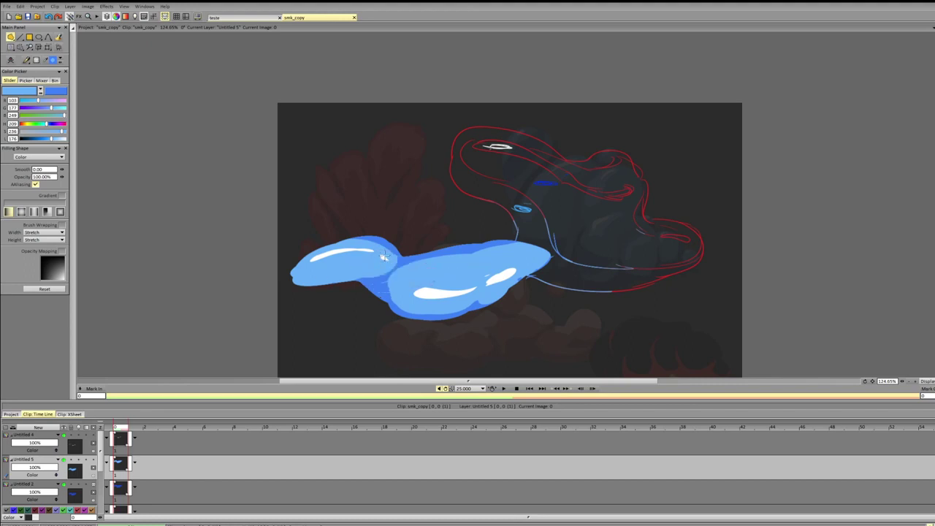
left_click_drag(351, 277, 431, 280)
mouse_move(348, 278)
left_mouse_down()
mouse_move(420, 295)
mouse_move(351, 270)
left_mouse_up()
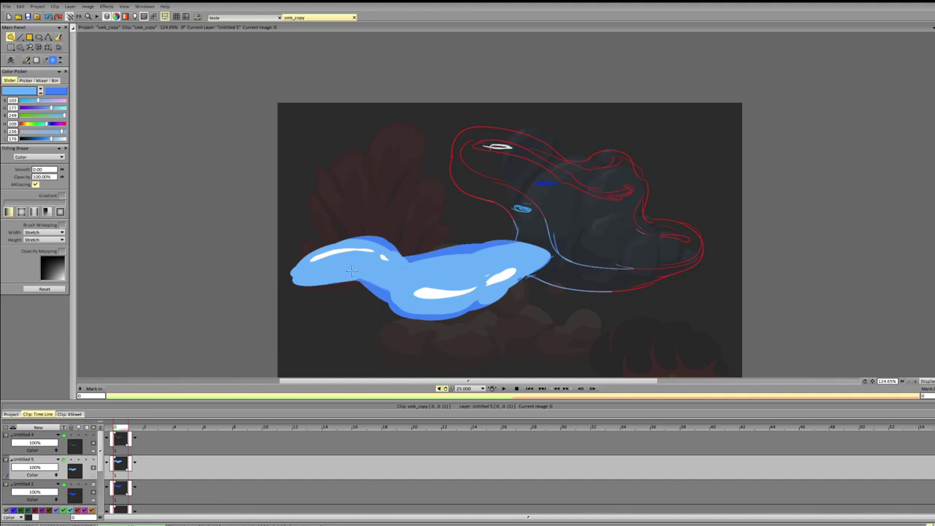
Step: Try medium blue shadows along the narrow lobe's upper edge and into the notch before the larger lobe
left_click(40, 91)
left_click_drag(322, 244, 424, 262)
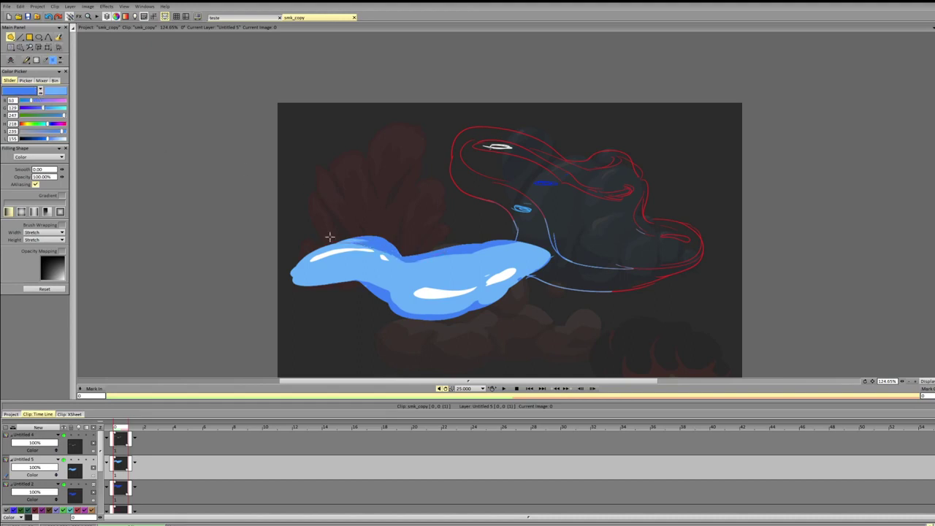
key("ctrl+z")
mouse_move(326, 247)
left_mouse_down()
mouse_move(453, 254)
mouse_move(386, 235)
left_mouse_up()
mouse_move(413, 261)
left_mouse_down()
mouse_move(326, 247)
mouse_move(446, 247)
mouse_move(330, 242)
mouse_move(412, 258)
left_mouse_up()
key("ctrl+z")
key("ctrl+z")
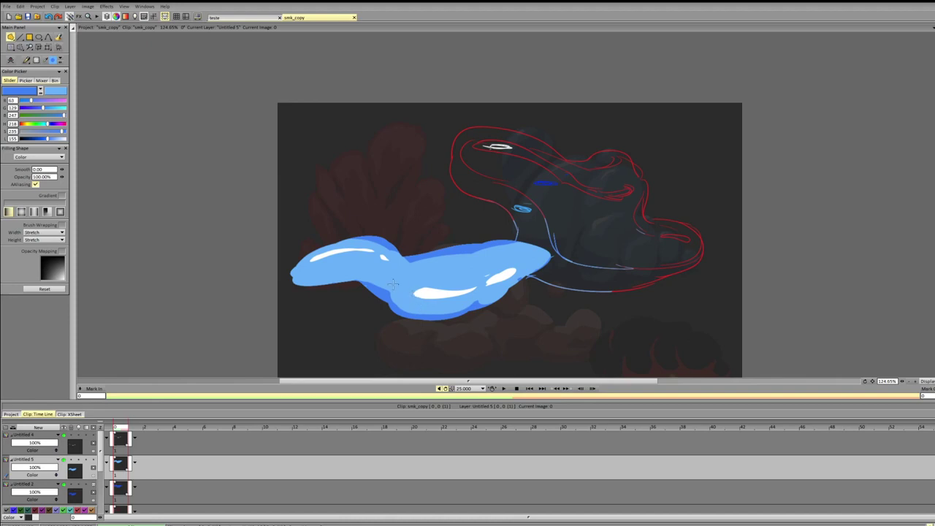
mouse_move(346, 242)
left_mouse_down()
mouse_move(385, 255)
mouse_move(415, 247)
mouse_move(396, 243)
mouse_move(386, 247)
mouse_move(417, 261)
mouse_move(427, 246)
mouse_move(385, 253)
mouse_move(429, 259)
mouse_move(428, 241)
mouse_move(388, 250)
mouse_move(442, 243)
mouse_move(388, 250)
mouse_move(434, 253)
mouse_move(383, 251)
mouse_move(406, 258)
left_mouse_up()
key("ctrl+z")
key("ctrl+z")
key("ctrl+z")
key("ctrl+z")
Step: Try light blue corrections in the notch between the two lobes, undoing them
left_click(41, 92)
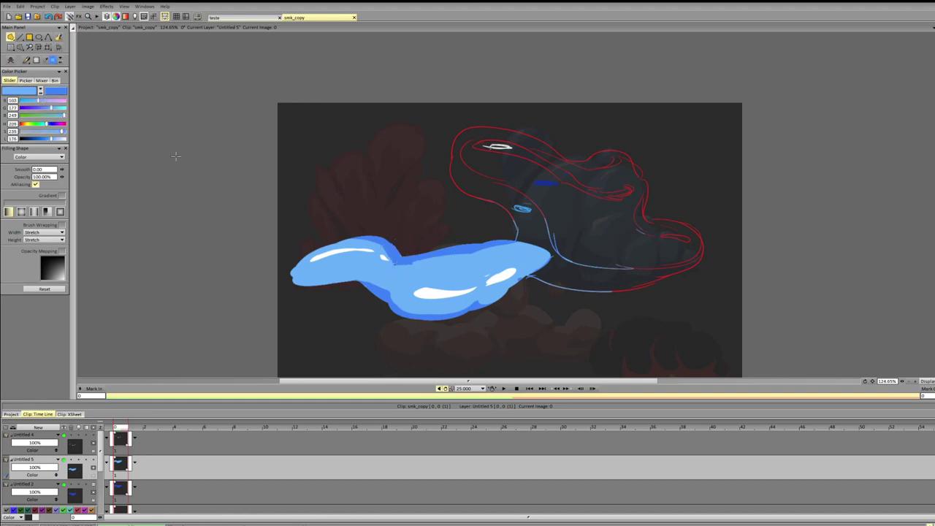
left_click_drag(383, 248, 404, 263)
key("ctrl+z")
key("ctrl+y")
key("ctrl+z")
mouse_move(383, 253)
left_mouse_down()
mouse_move(402, 257)
mouse_move(380, 255)
left_mouse_up()
key("ctrl+z")
Step: Review the general preferences and close the dialog
left_click(19, 6)
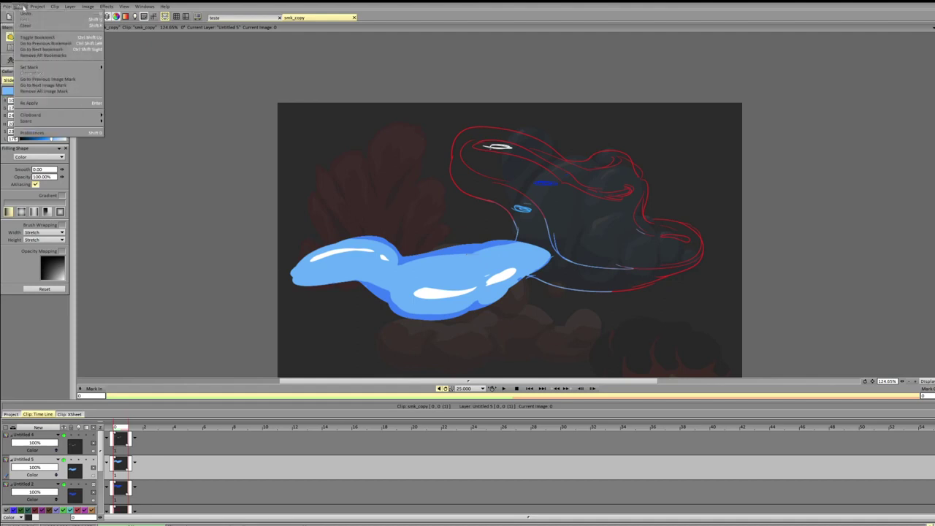
left_click(44, 133)
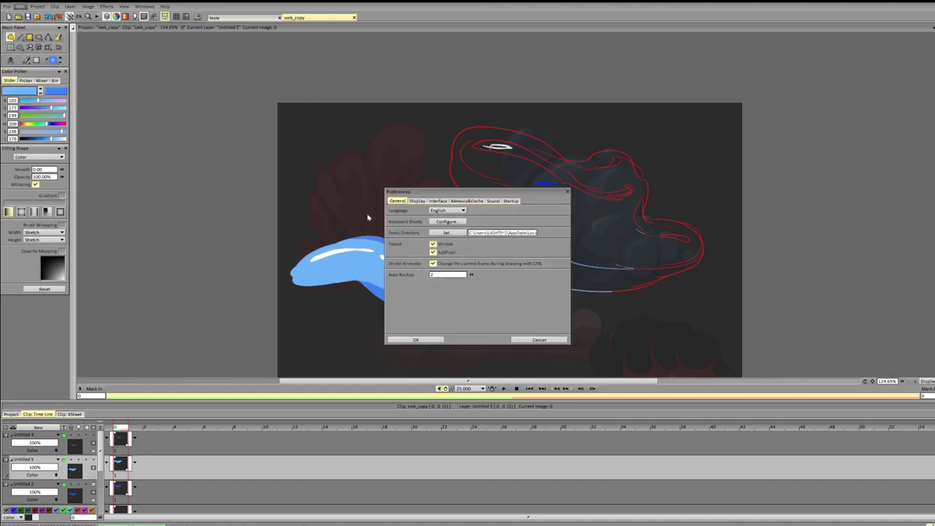
left_click(421, 339)
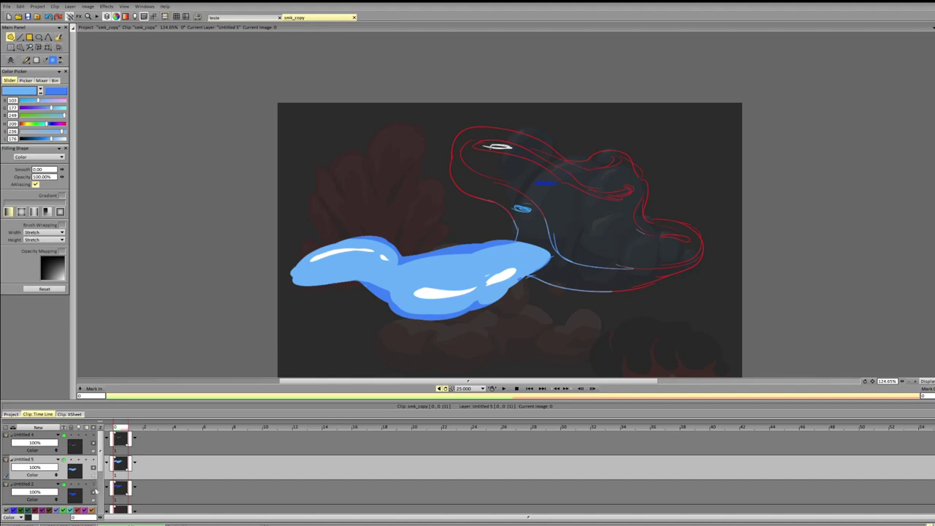
Step: Clear the blob's fill, shading and highlight drawings from the three layers, Untitled 2, Untitled 5 and Untitled 4
left_click(115, 496)
key("BackSpace")
left_click(118, 479)
key("BackSpace")
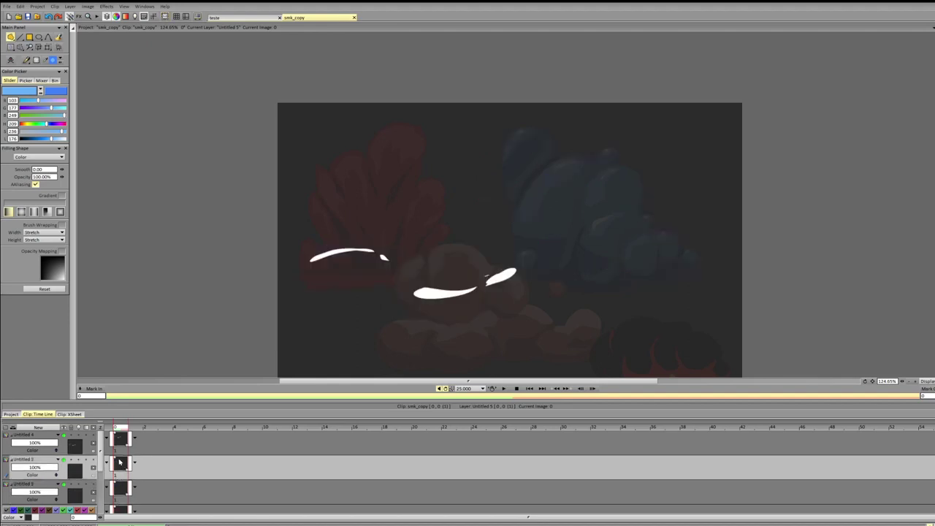
left_click(118, 440)
key("BackSpace")
Step: Select layer Untitled 2 and mix a deeper blue of about RGB 23, 97, 229, undoing the test shapes
left_click(119, 498)
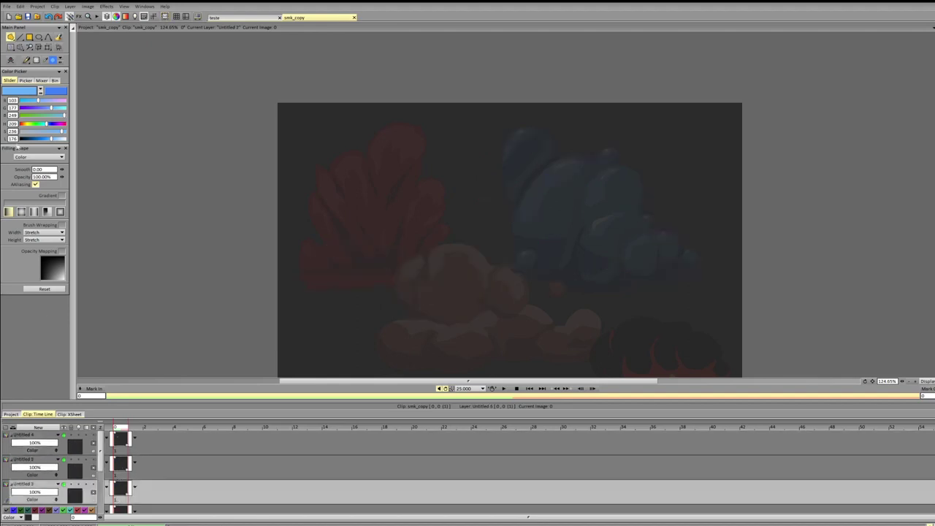
mouse_move(445, 262)
left_mouse_down()
mouse_move(417, 268)
mouse_move(478, 295)
left_mouse_up()
key("ctrl+z")
left_click(40, 91)
left_click_drag(47, 139, 45, 139)
left_click_drag(61, 132, 57, 131)
left_click_drag(443, 222, 540, 228)
key("ctrl+z")
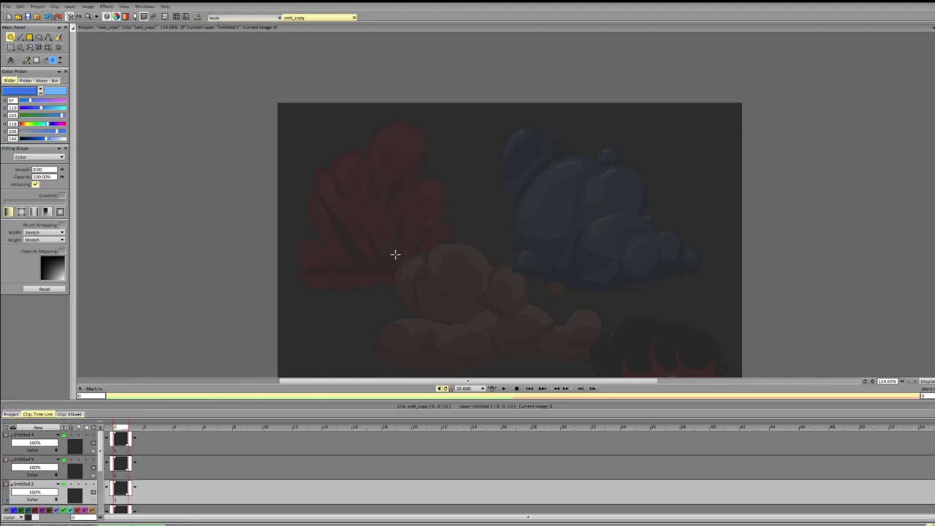
left_click_drag(46, 138, 41, 139)
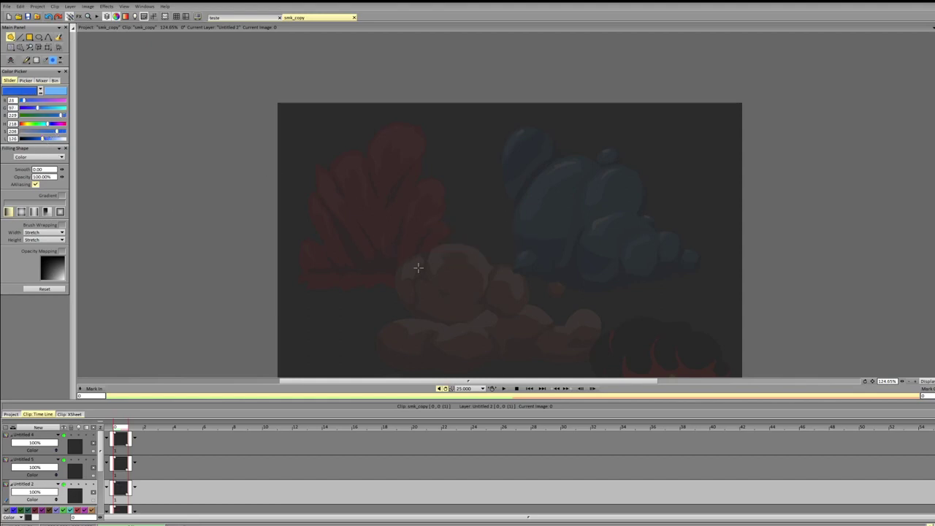
Step: Draw a long flat blue liquid shape with a small rounded lobe above a fuller one, stretching into a rising tail
mouse_move(426, 233)
left_mouse_down()
mouse_move(424, 277)
mouse_move(698, 279)
mouse_move(555, 249)
left_mouse_up()
key("ctrl+z")
mouse_move(426, 255)
left_mouse_down()
mouse_move(401, 255)
mouse_move(506, 316)
mouse_move(697, 226)
mouse_move(540, 268)
mouse_move(416, 255)
mouse_move(397, 261)
mouse_move(625, 241)
mouse_move(411, 292)
mouse_move(471, 263)
mouse_move(415, 280)
mouse_move(503, 300)
left_mouse_up()
mouse_move(630, 259)
left_mouse_down()
mouse_move(691, 272)
mouse_move(681, 257)
mouse_move(724, 270)
mouse_move(654, 231)
mouse_move(616, 236)
left_mouse_up()
key("ctrl+z")
key("ctrl+z")
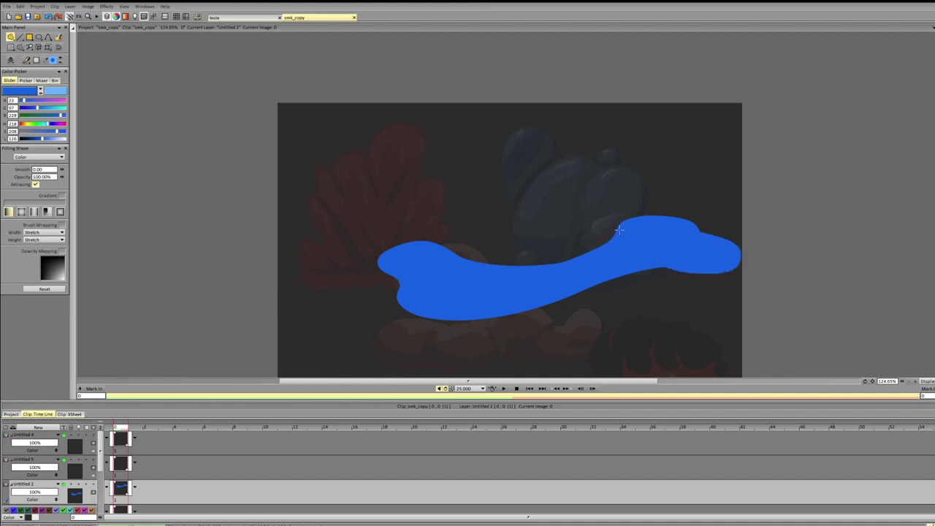
Step: Reshape the blue form's tail into a smooth wave that rises, crests and runs off the canvas edge
key("ctrl+z")
key("ctrl+z")
mouse_move(702, 222)
left_mouse_down()
mouse_move(685, 247)
mouse_move(749, 240)
mouse_move(692, 252)
left_mouse_up()
key("ctrl+z")
mouse_move(594, 246)
left_mouse_down()
mouse_move(735, 247)
mouse_move(669, 254)
left_mouse_up()
mouse_move(562, 263)
left_mouse_down()
mouse_move(695, 244)
mouse_move(534, 265)
mouse_move(651, 244)
left_mouse_up()
key("ctrl+z")
mouse_move(527, 267)
left_mouse_down()
mouse_move(621, 230)
mouse_move(689, 251)
left_mouse_up()
left_click_drag(620, 277, 804, 259)
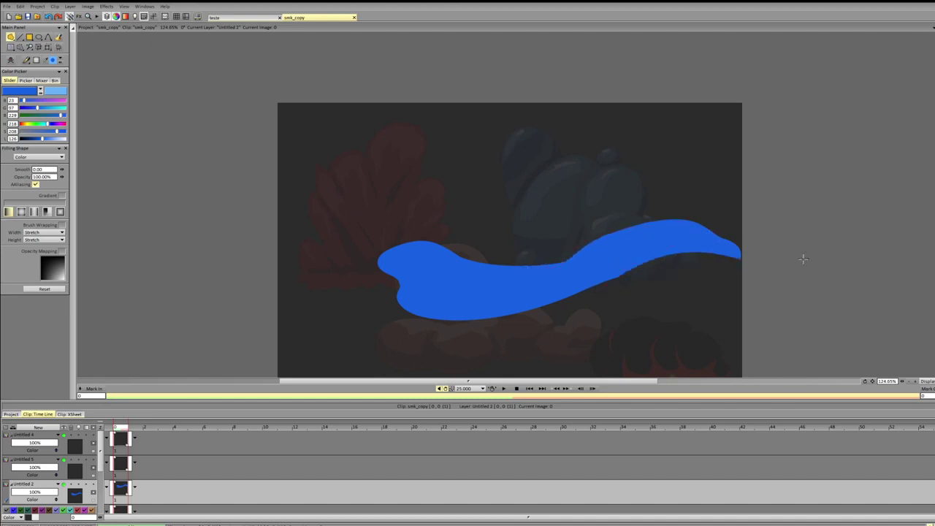
key("ctrl+z")
mouse_move(550, 296)
left_mouse_down()
mouse_move(842, 266)
mouse_move(691, 263)
left_mouse_up()
key("ctrl+z")
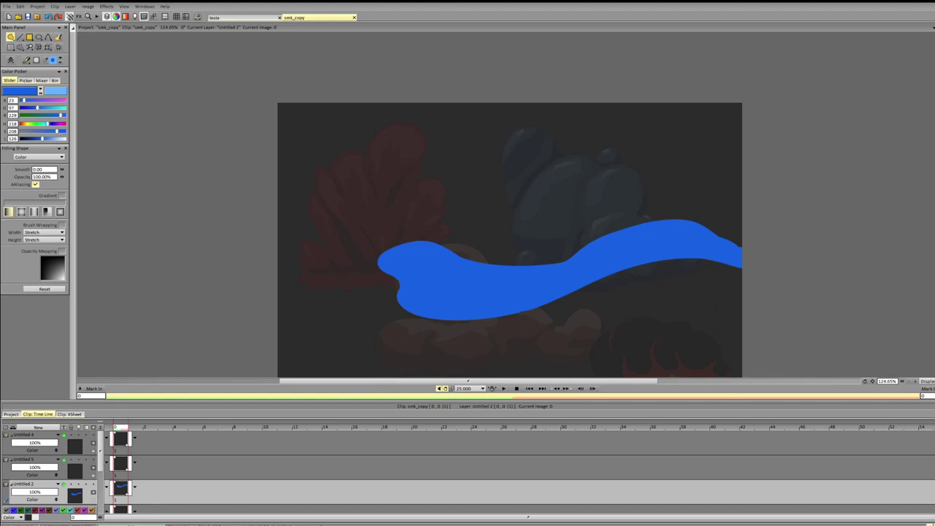
Step: Keep white as the secondary colour, then select layer Untitled 5 and mix a light blue of about RGB 82, 166, 248
left_click_drag(46, 136, 72, 137)
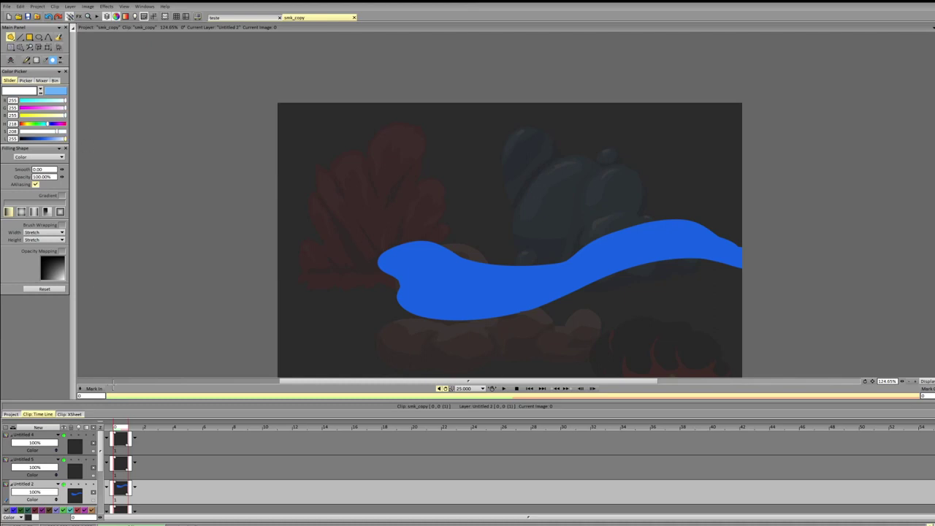
left_click(94, 485)
left_click(124, 450)
left_click(129, 475)
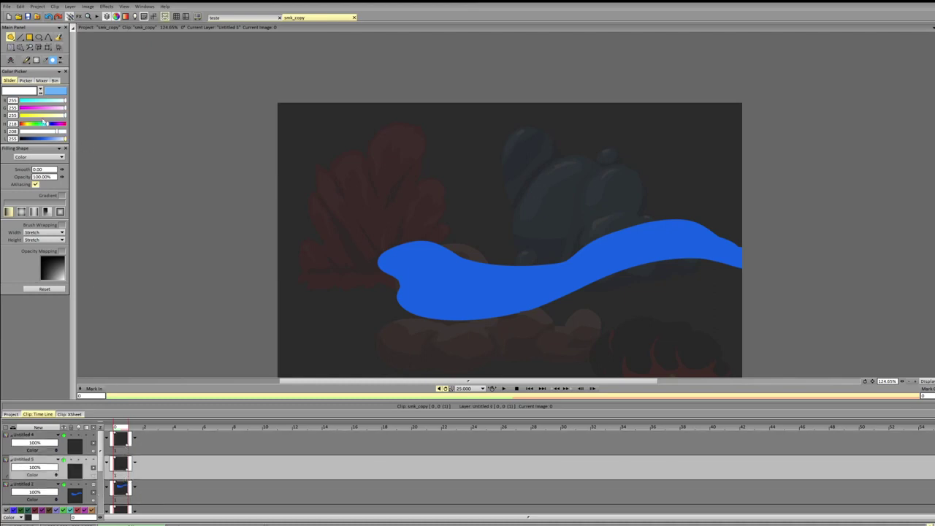
left_click(40, 91)
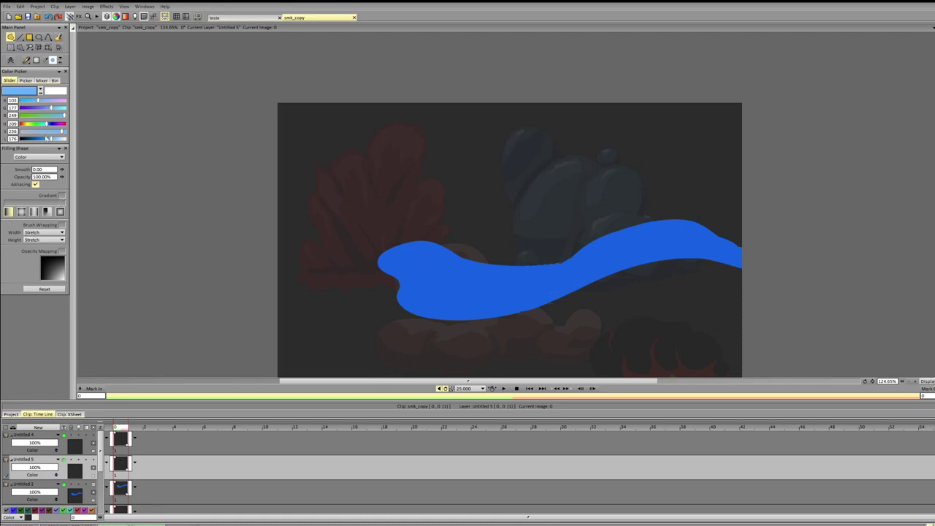
left_click_drag(46, 138, 50, 139)
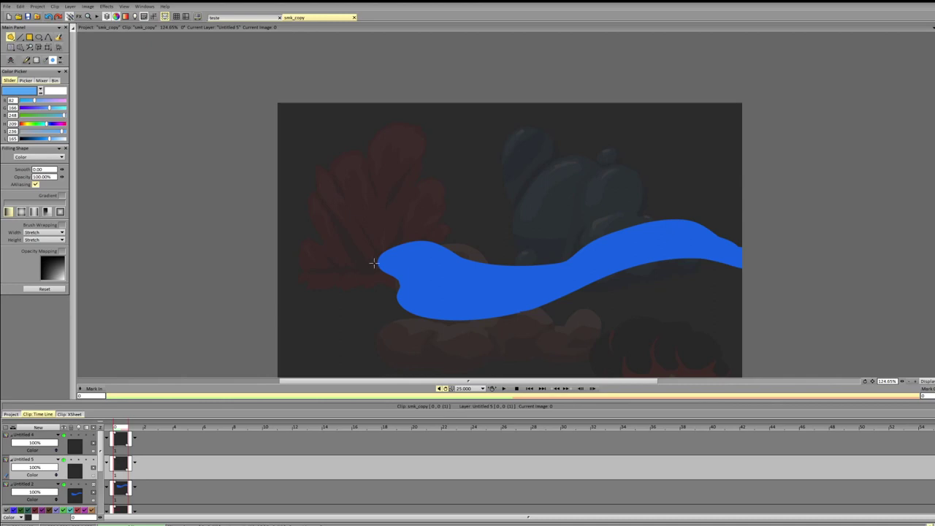
Step: Paint a light blue rim around the small upper lobe's end and a broad light area along the body's underside
mouse_move(379, 257)
left_mouse_down()
mouse_move(415, 275)
mouse_move(378, 280)
mouse_move(418, 277)
mouse_move(346, 277)
mouse_move(388, 262)
left_mouse_up()
left_click(393, 248)
mouse_move(407, 278)
left_mouse_down()
mouse_move(408, 300)
mouse_move(613, 289)
mouse_move(471, 306)
left_mouse_up()
left_click(401, 273)
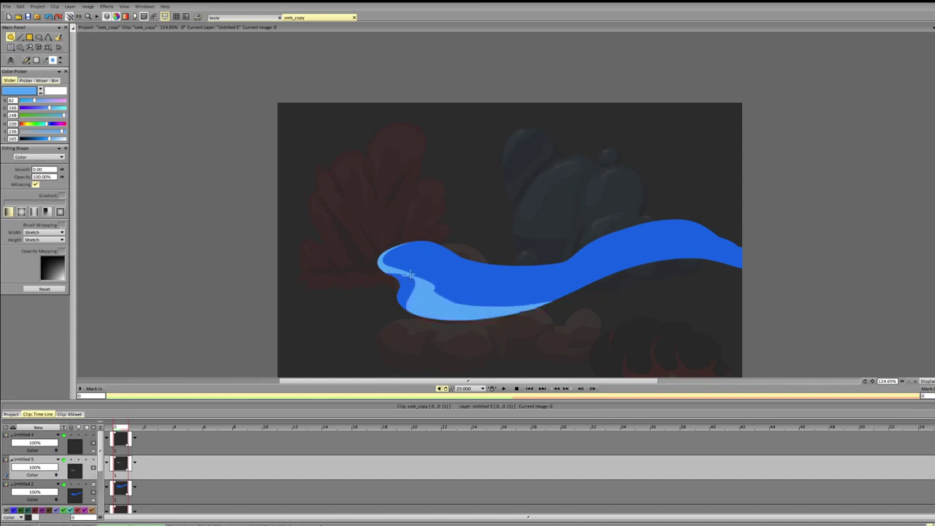
left_click_drag(604, 270, 395, 316)
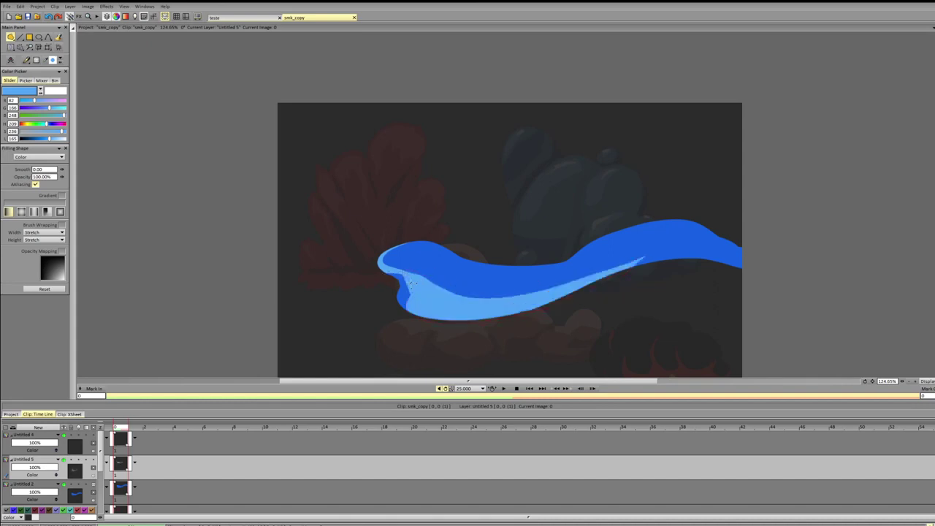
mouse_move(384, 275)
left_mouse_down()
mouse_move(420, 281)
mouse_move(389, 276)
mouse_move(396, 279)
left_mouse_up()
left_click_drag(484, 298, 396, 274)
key("ctrl+z")
double_click(422, 270)
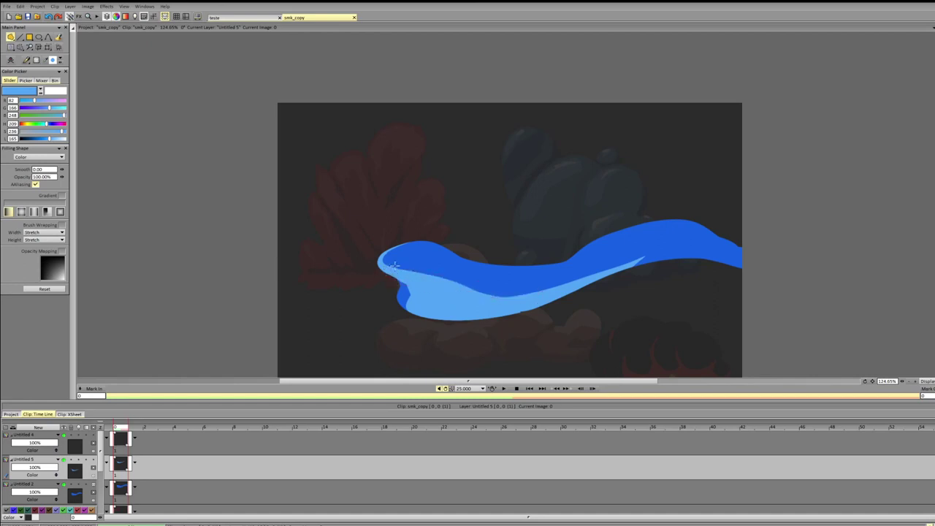
Step: Refine the light area's upper boundary and extend the light blue band along the tail's underside to the canvas edge
left_click_drag(394, 265, 550, 267)
mouse_move(494, 302)
left_mouse_down()
mouse_move(808, 278)
mouse_move(824, 304)
left_mouse_up()
key("ctrl+z")
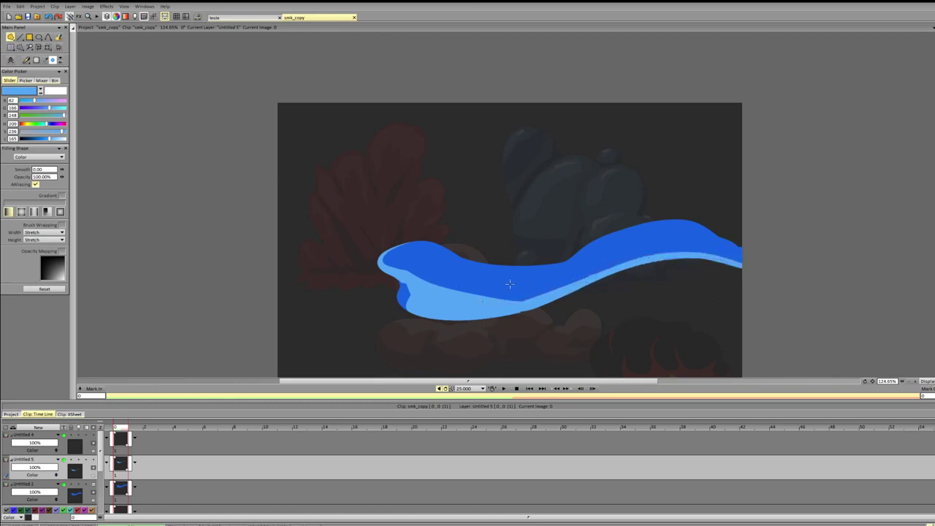
Step: Rework the light blue band so it narrows where the tail rises and widens under the crest
mouse_move(483, 302)
left_mouse_down()
mouse_move(844, 323)
mouse_move(722, 298)
left_mouse_up()
key("ctrl+z")
mouse_move(533, 295)
left_mouse_down()
mouse_move(809, 280)
mouse_move(528, 298)
left_mouse_up()
key("ctrl+z")
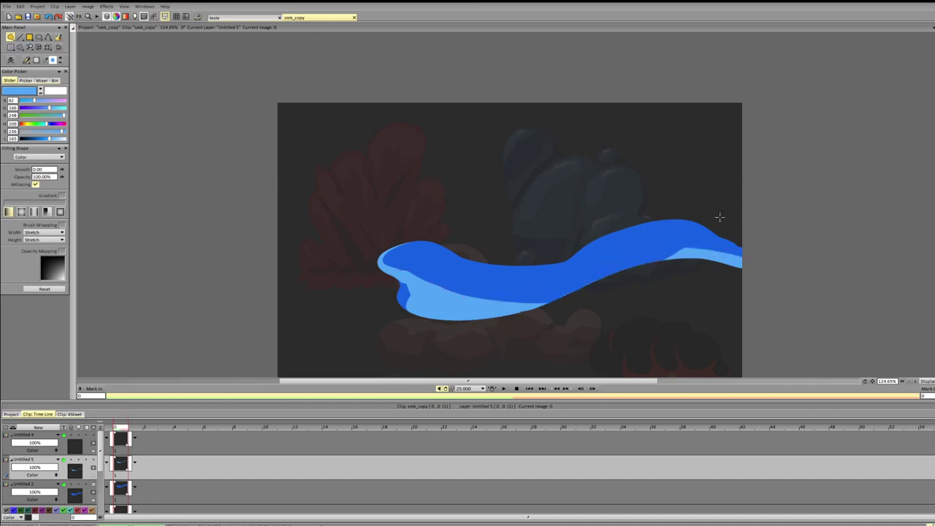
key("ctrl+y")
key("ctrl+z")
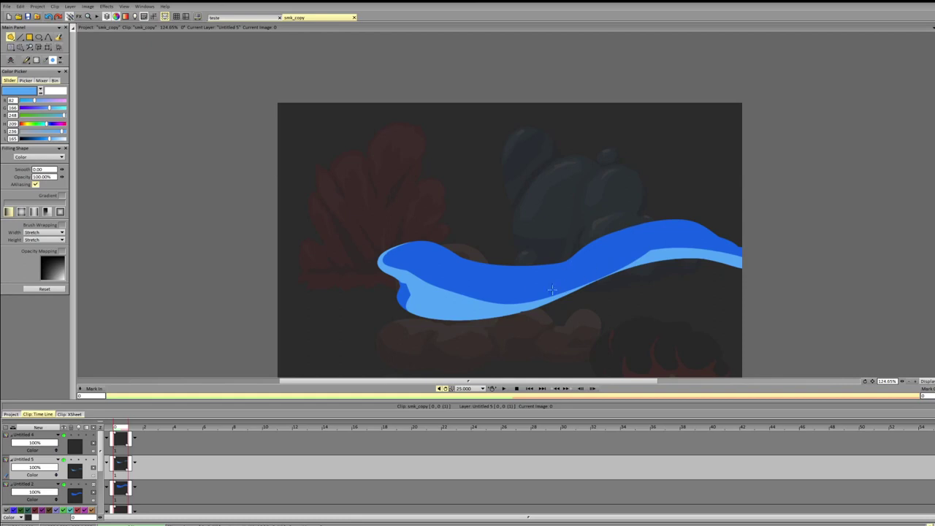
mouse_move(766, 261)
left_mouse_down()
mouse_move(562, 291)
mouse_move(527, 306)
mouse_move(611, 271)
mouse_move(816, 270)
mouse_move(673, 255)
mouse_move(781, 256)
left_mouse_up()
key("ctrl+z")
key("ctrl+z")
left_click_drag(675, 246, 680, 238)
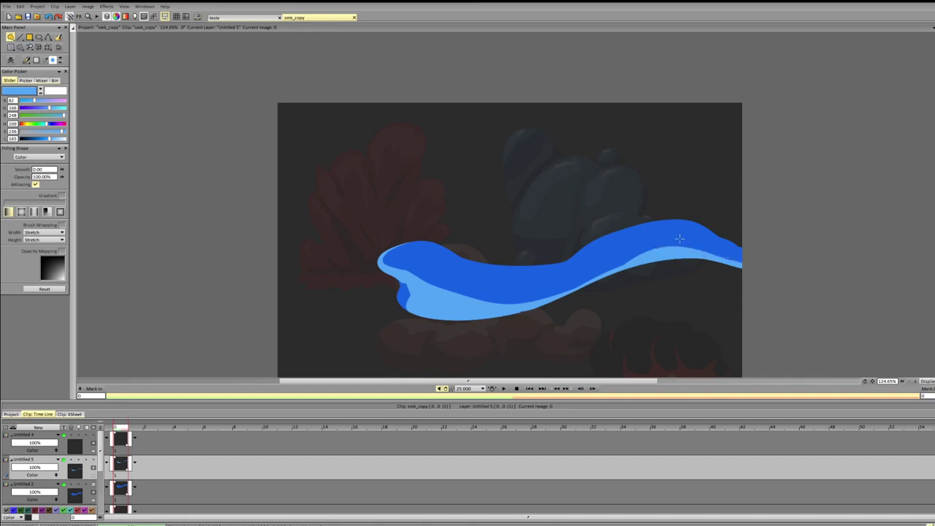
mouse_move(751, 260)
left_mouse_down()
mouse_move(715, 261)
mouse_move(754, 271)
mouse_move(745, 256)
mouse_move(730, 256)
left_mouse_up()
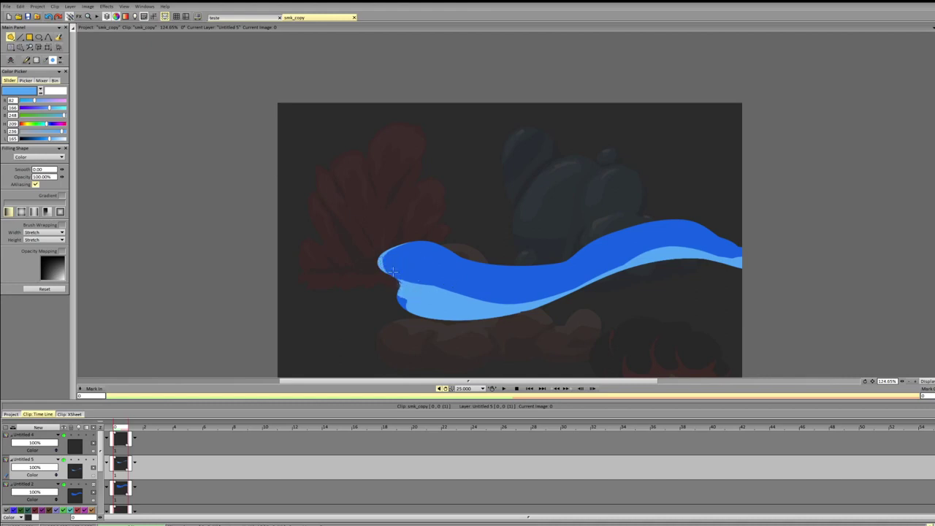
Step: Refine the light blue on the fuller lower lobe where it meets the small upper lobe, comparing edge variants
mouse_move(382, 252)
left_mouse_down()
mouse_move(401, 278)
mouse_move(427, 289)
mouse_move(428, 304)
mouse_move(417, 304)
mouse_move(564, 283)
mouse_move(413, 281)
left_mouse_up()
key("ctrl+z")
key("ctrl+y")
key("ctrl+z")
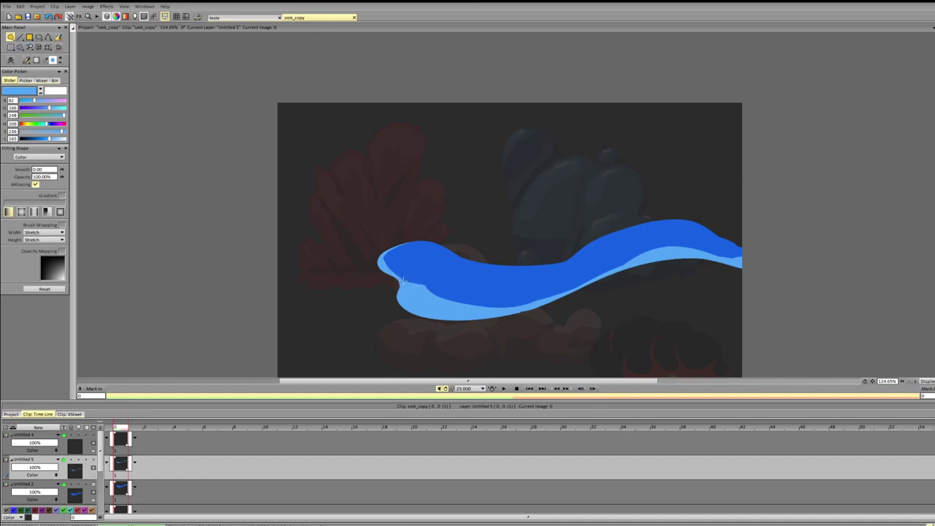
left_click_drag(411, 282, 507, 284)
mouse_move(556, 258)
left_mouse_down()
mouse_move(607, 237)
mouse_move(590, 249)
left_mouse_up()
left_click_drag(714, 237, 575, 256)
key("ctrl+z")
mouse_move(649, 240)
left_mouse_down()
mouse_move(576, 247)
mouse_move(676, 238)
mouse_move(575, 256)
mouse_move(696, 268)
mouse_move(573, 255)
left_mouse_up()
key("ctrl+z")
key("ctrl+z")
key("ctrl+z")
Step: Switch the fill colour to white and make the Untitled 4 layer above the light blue shading active
left_click(40, 91)
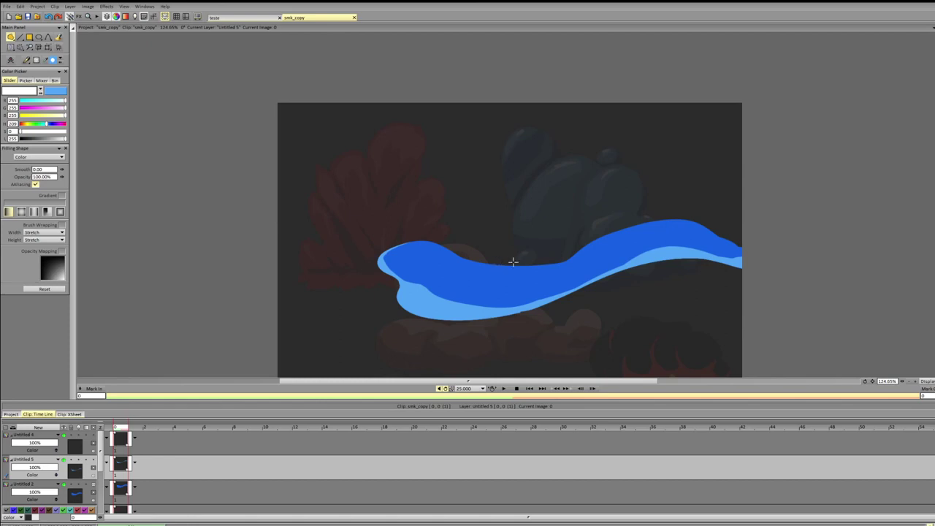
mouse_move(418, 258)
left_mouse_down()
mouse_move(489, 276)
mouse_move(559, 273)
mouse_move(438, 261)
left_mouse_up()
key("ctrl+z")
left_click(120, 440)
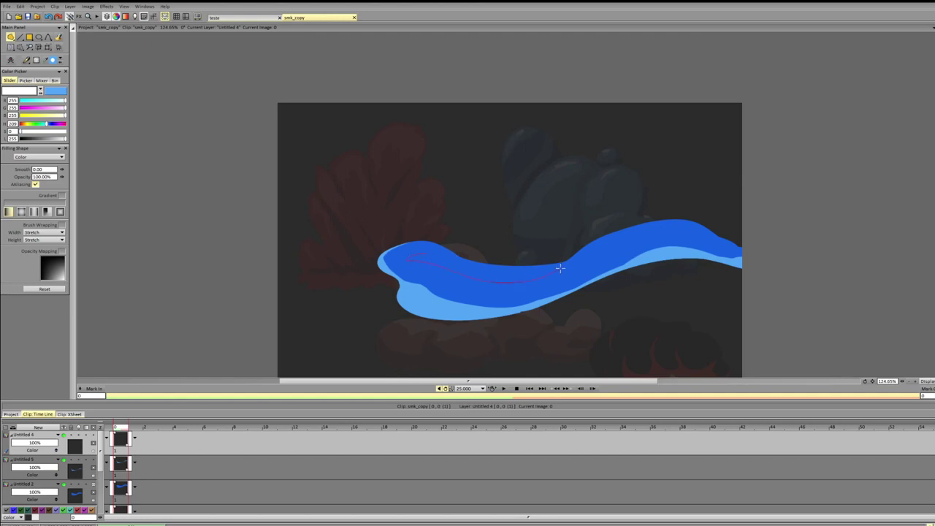
Step: Try a long thin white highlight following the upper edge from the front lobe into the body's dip
mouse_move(560, 268)
left_mouse_down()
mouse_move(480, 274)
mouse_move(409, 261)
mouse_move(539, 275)
mouse_move(460, 266)
mouse_move(571, 265)
mouse_move(497, 268)
mouse_move(427, 254)
mouse_move(518, 280)
mouse_move(539, 275)
left_mouse_up()
key("ctrl+z")
key("ctrl+z")
key("ctrl+z")
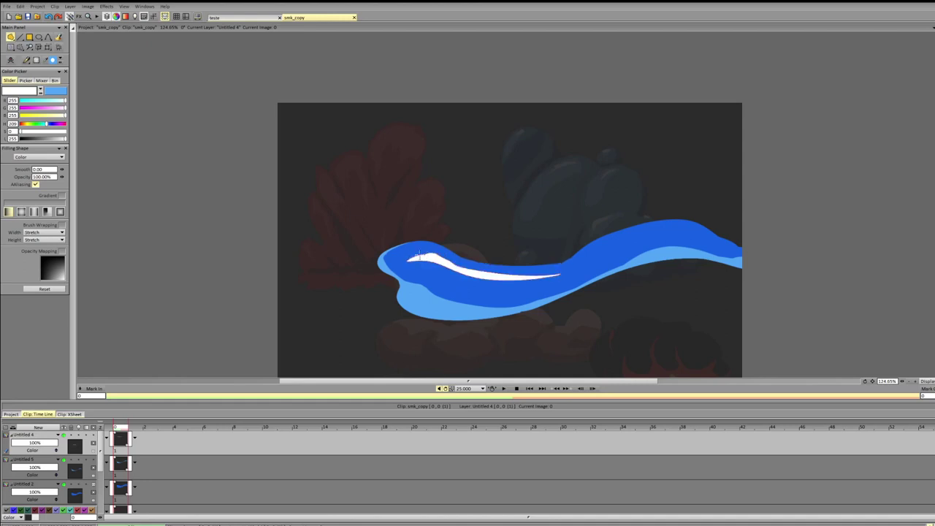
key("ctrl+z")
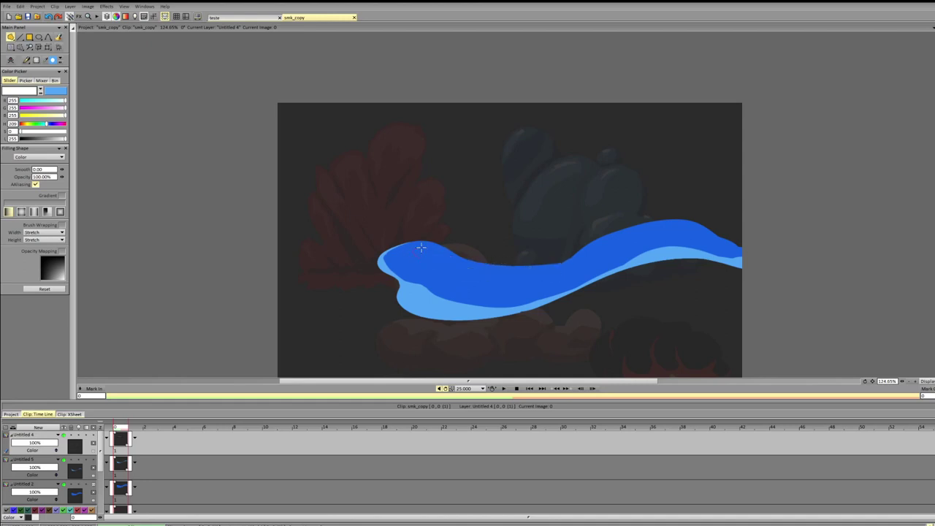
Step: Paint a tapering white highlight along the front lobe's upper side, with a small separate spot beyond its thin end
mouse_move(421, 248)
left_mouse_down()
mouse_move(513, 277)
mouse_move(504, 269)
left_mouse_up()
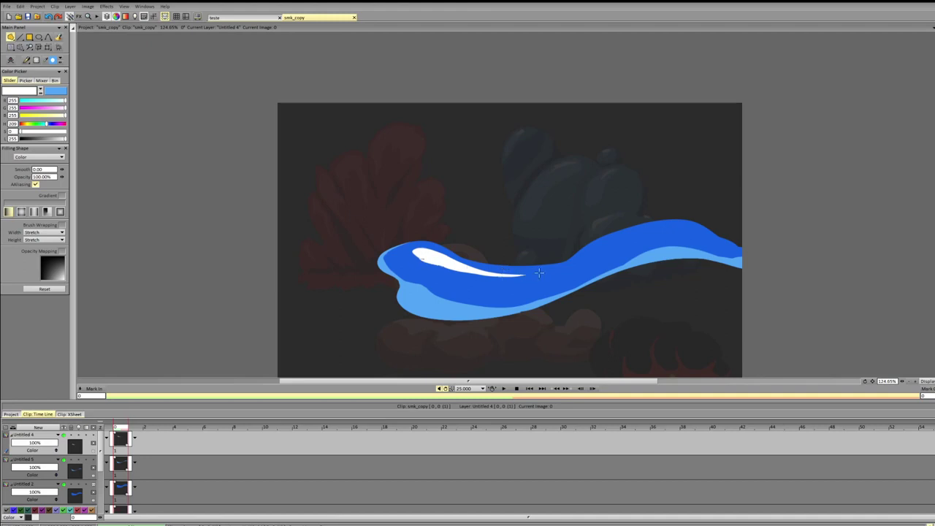
left_click_drag(537, 275, 591, 253)
key("ctrl+z")
key("ctrl+z")
mouse_move(465, 271)
left_mouse_down()
mouse_move(395, 254)
mouse_move(451, 269)
mouse_move(490, 266)
mouse_move(405, 250)
left_mouse_up()
key("ctrl+z")
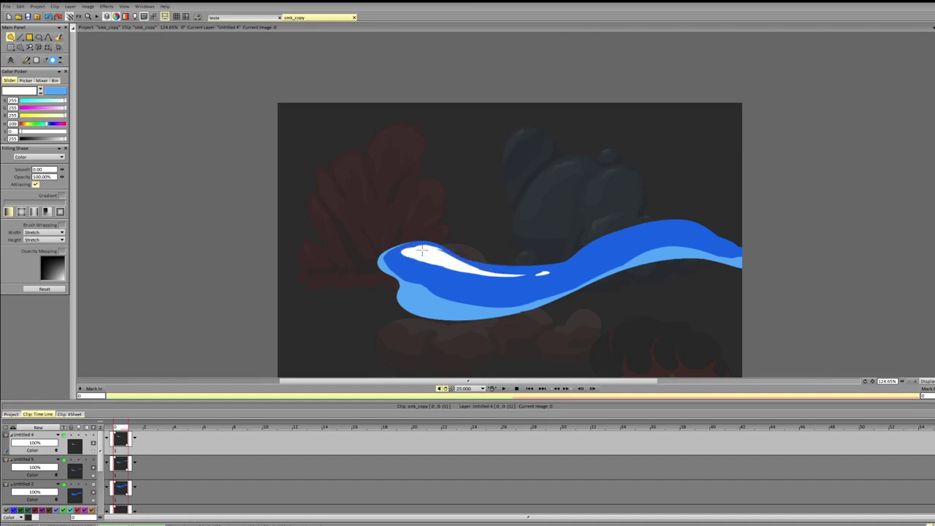
Step: Try adding thin white streaks along the underside of the front highlight
mouse_move(410, 248)
left_mouse_down()
mouse_move(514, 253)
mouse_move(510, 271)
mouse_move(467, 269)
mouse_move(519, 275)
mouse_move(469, 271)
left_mouse_up()
key("ctrl+z")
key("ctrl+z")
left_click_drag(531, 278, 502, 274)
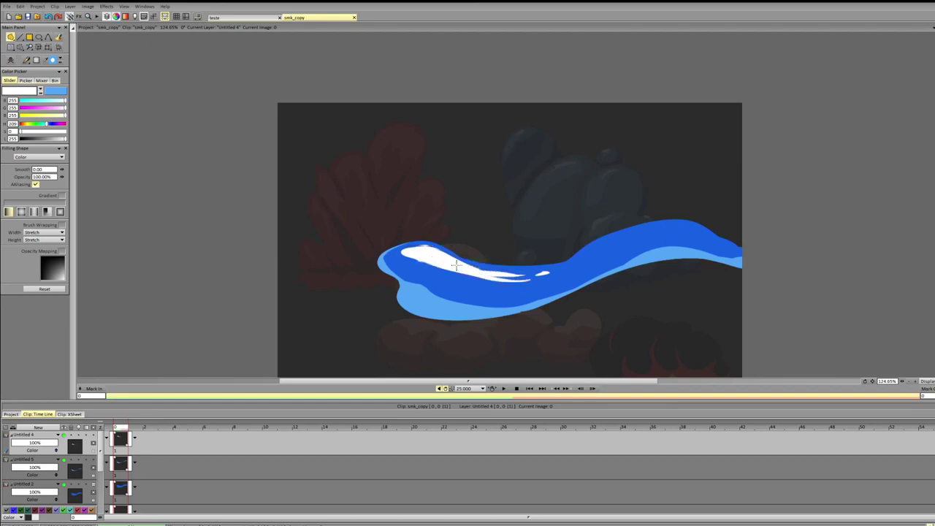
key("ctrl+z")
Step: Extend the front highlight into a long taper through the body's dip, with a notch in its lower edge and a reshaped upper edge
mouse_move(425, 263)
left_mouse_down()
mouse_move(510, 279)
mouse_move(426, 263)
mouse_move(532, 278)
mouse_move(546, 277)
mouse_move(462, 271)
mouse_move(568, 264)
mouse_move(470, 271)
mouse_move(532, 276)
left_mouse_up()
key("ctrl+z")
key("ctrl+z")
key("ctrl+z")
key("ctrl+z")
key("ctrl+z")
key("ctrl+z")
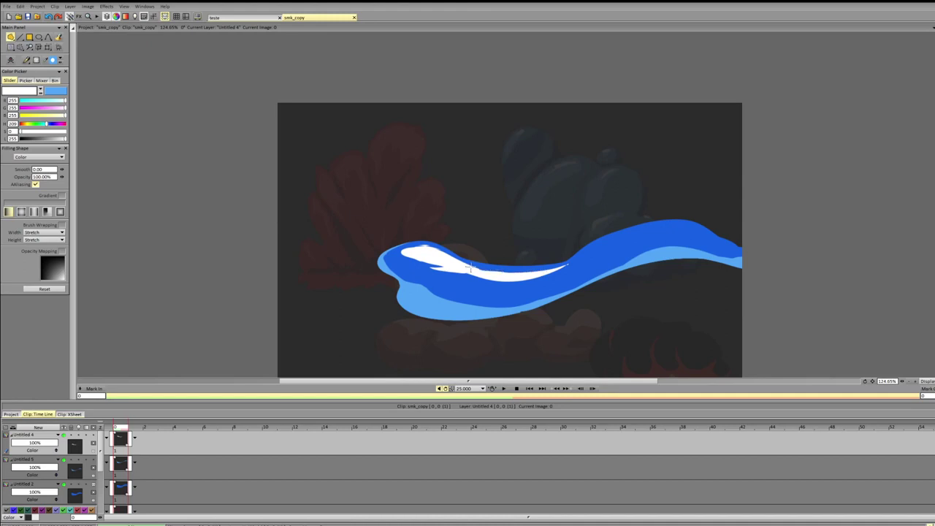
mouse_move(530, 270)
left_mouse_down()
mouse_move(483, 273)
mouse_move(547, 273)
mouse_move(519, 275)
left_mouse_up()
key("ctrl+z")
key("ctrl+z")
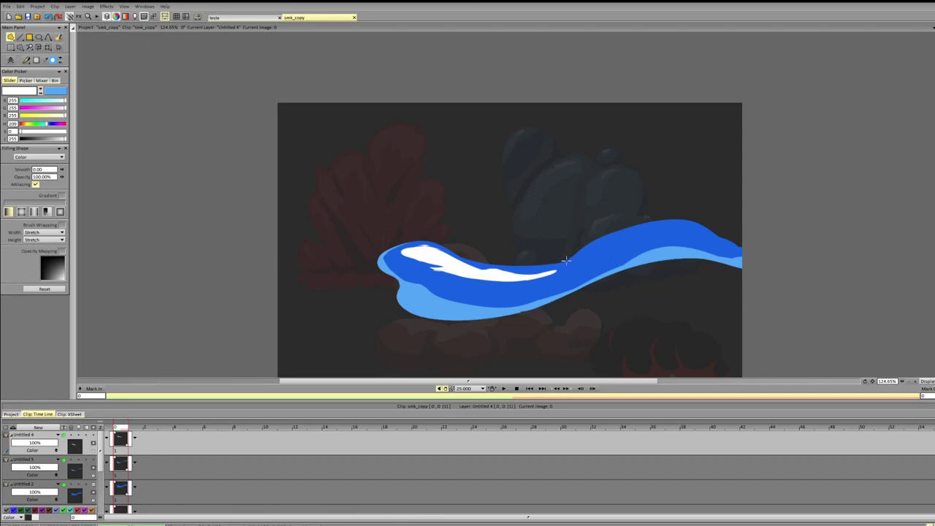
Step: Paint a small white spot where the tail starts rising, a tapered highlight along the crest and a small spot beyond it
left_click_drag(566, 261, 574, 259)
left_click_drag(677, 232, 596, 251)
key("ctrl+z")
left_click_drag(673, 230, 589, 253)
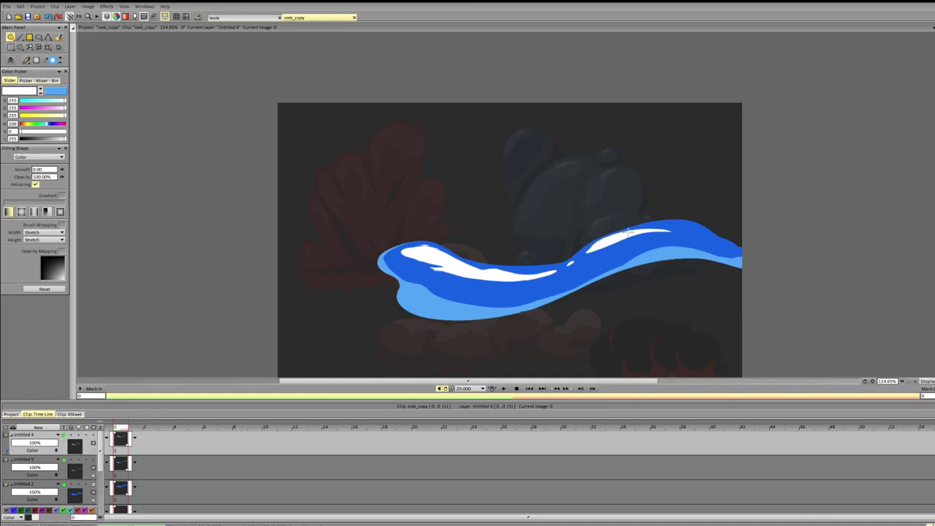
left_click_drag(679, 228, 642, 234)
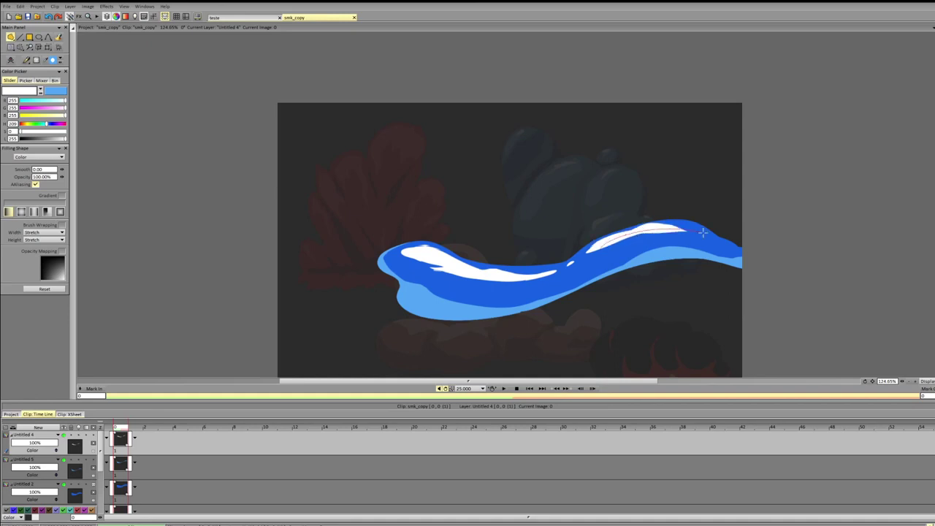
key("ctrl+z")
left_click_drag(674, 226, 686, 228)
mouse_move(598, 248)
left_mouse_down()
mouse_move(646, 230)
mouse_move(595, 249)
mouse_move(701, 232)
mouse_move(673, 232)
mouse_move(621, 242)
mouse_move(720, 235)
mouse_move(699, 234)
mouse_move(727, 234)
left_mouse_up()
Step: Trim the light blue area under the front lobe on the Untitled 5 layer to a narrower, even rim
left_click(114, 475)
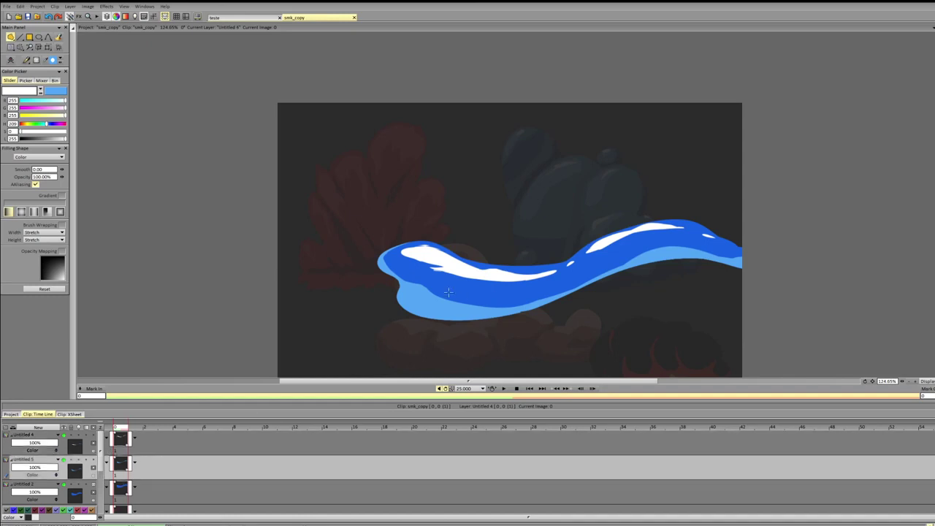
left_click_drag(412, 293, 551, 274)
key("ctrl+z")
mouse_move(412, 293)
left_mouse_down()
mouse_move(476, 306)
mouse_move(520, 279)
left_mouse_up()
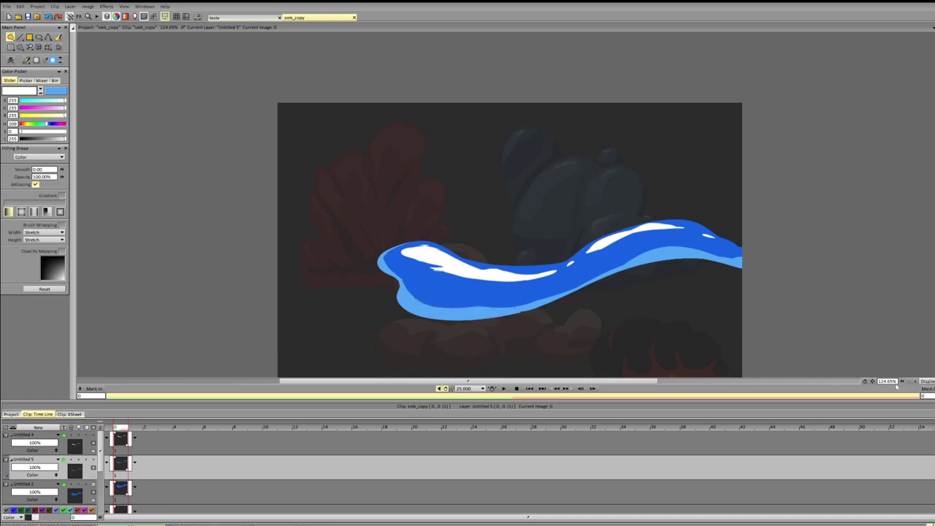
mouse_move(901, 382)
left_mouse_down()
mouse_move(857, 381)
mouse_move(897, 383)
left_mouse_up()
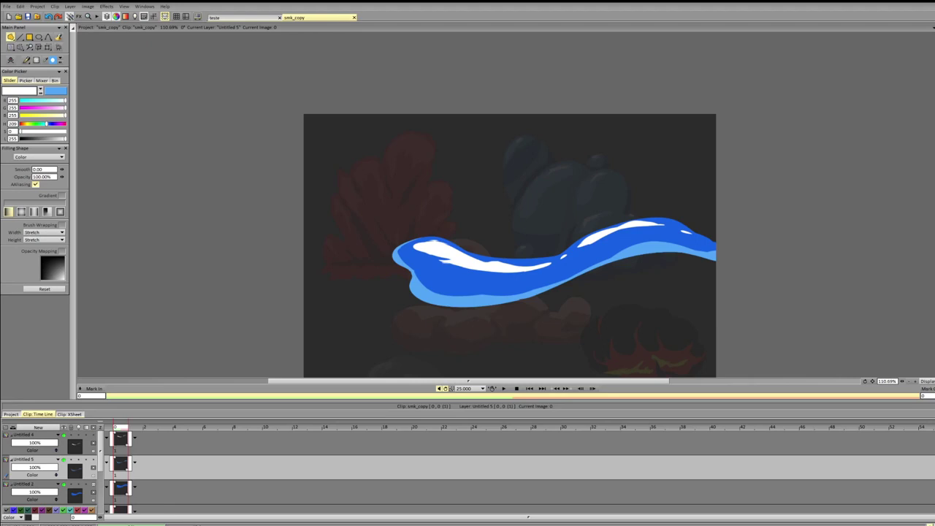
Step: Add a new layer above the body's base layer, sample the body's blue and darken it slightly
left_click(123, 497)
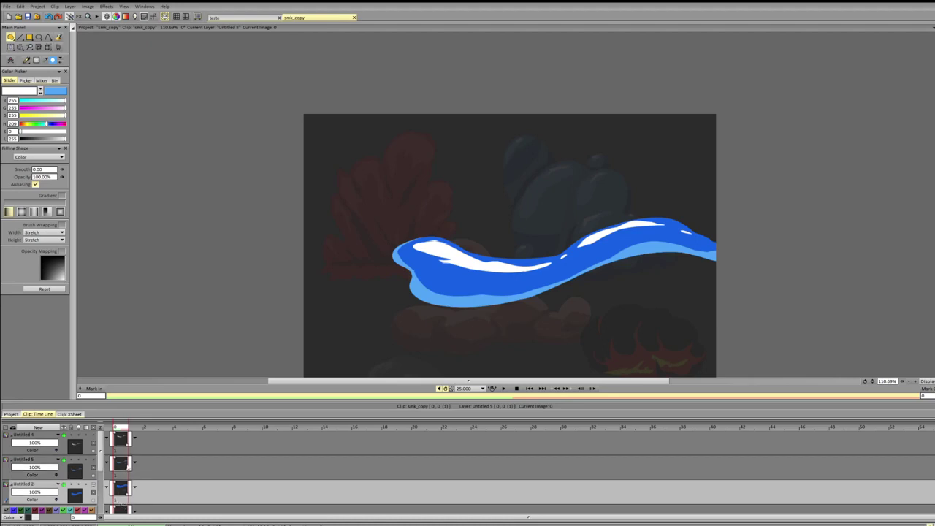
key("ctrl+shift+n")
left_click(496, 292)
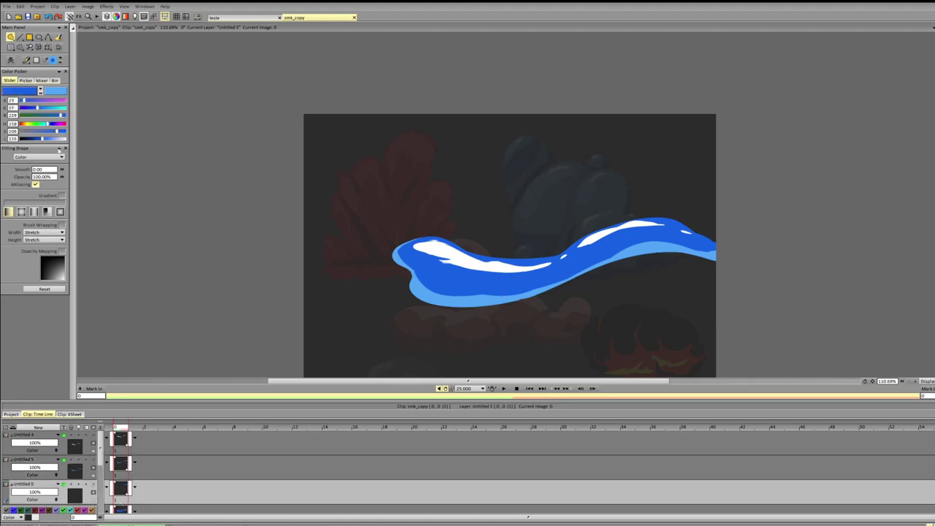
left_click_drag(41, 139, 39, 140)
Step: Airbrush soft darker blue shading along the middle of the body with a brush size of 50
left_click(27, 60)
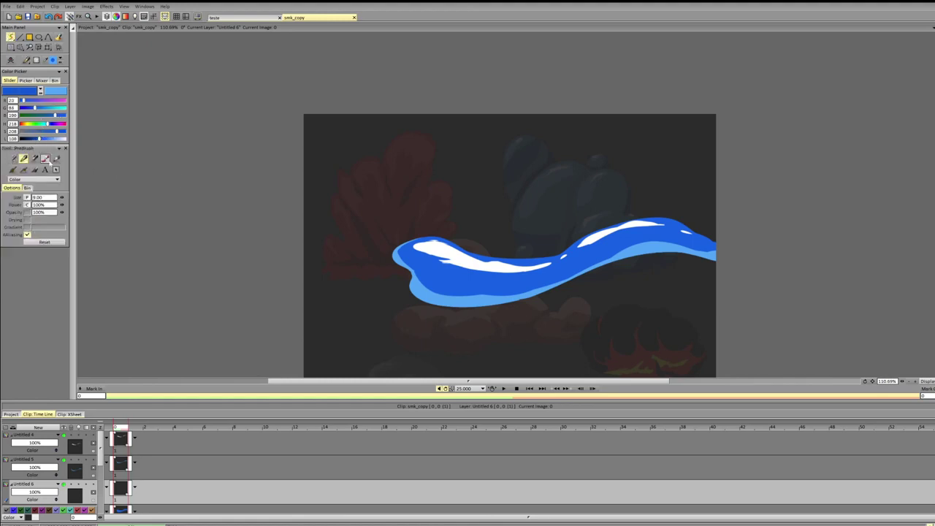
left_click(12, 158)
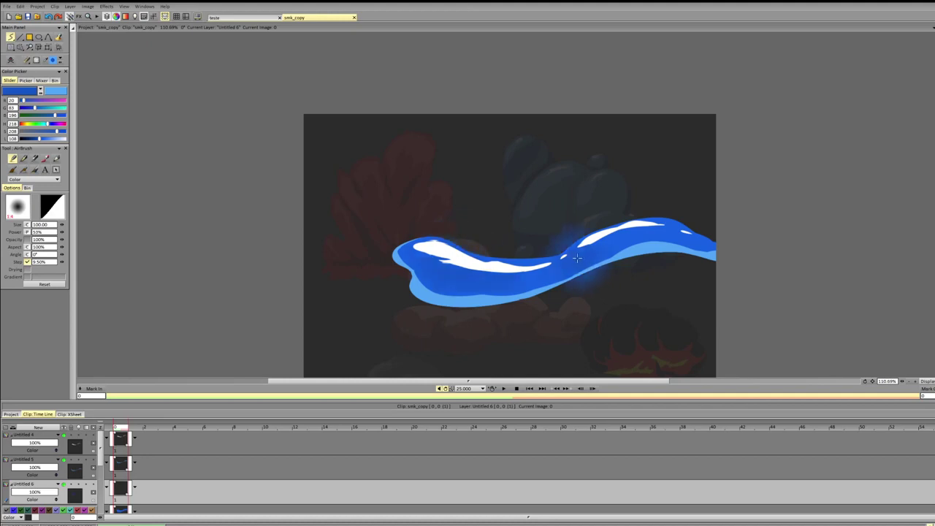
double_click(55, 226)
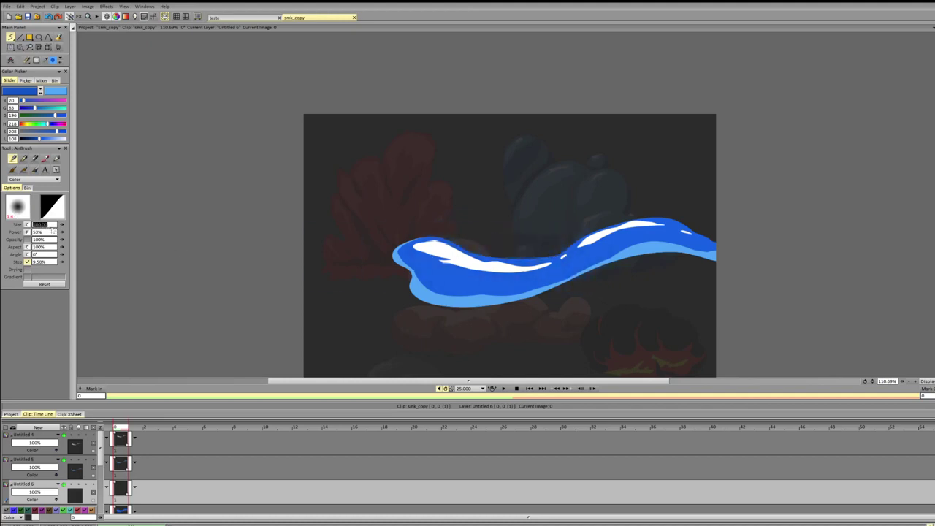
type("80")
key("Tab")
type("55")
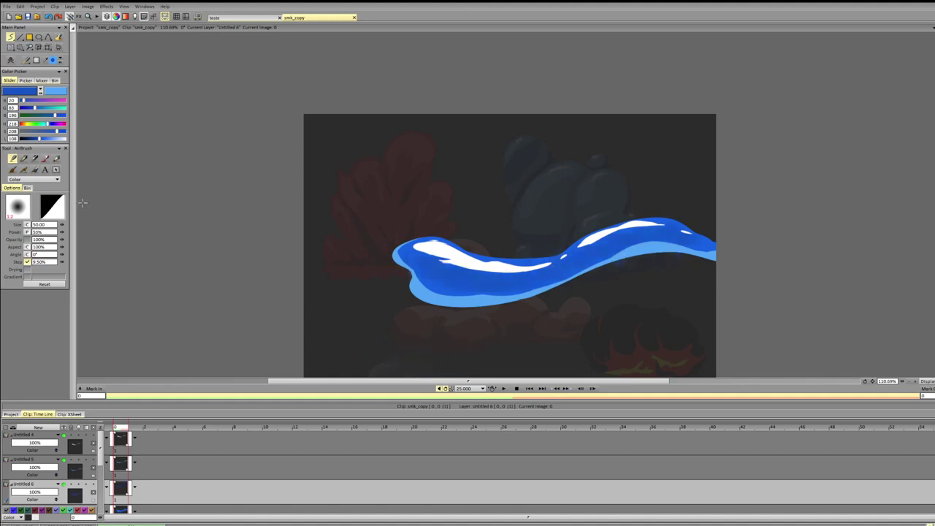
Step: Recolour the body's base on the Untitled 2 layer to a lighter, less saturated blue, RGB 57, 114, 217
left_click_drag(99, 470, 99, 480)
left_click(58, 484)
left_click(60, 485)
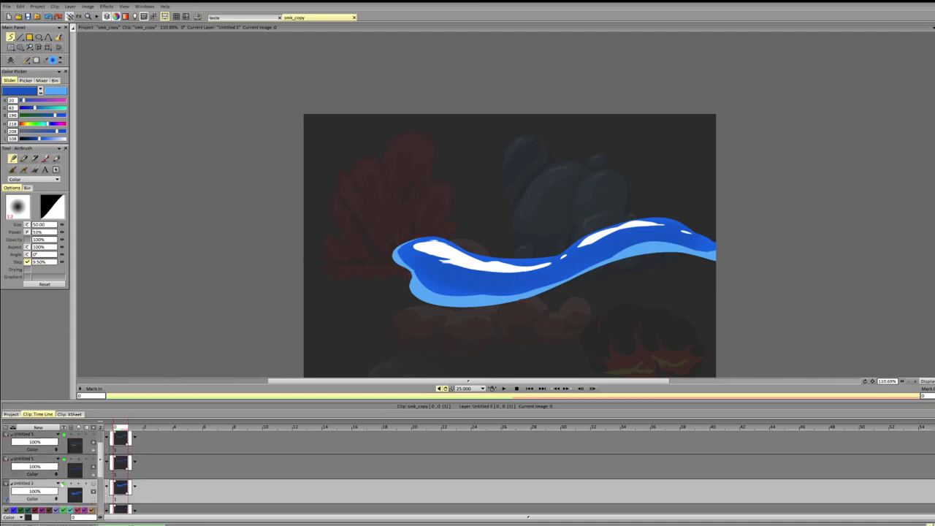
left_click(28, 92)
left_click(643, 234)
left_click_drag(40, 138, 45, 138)
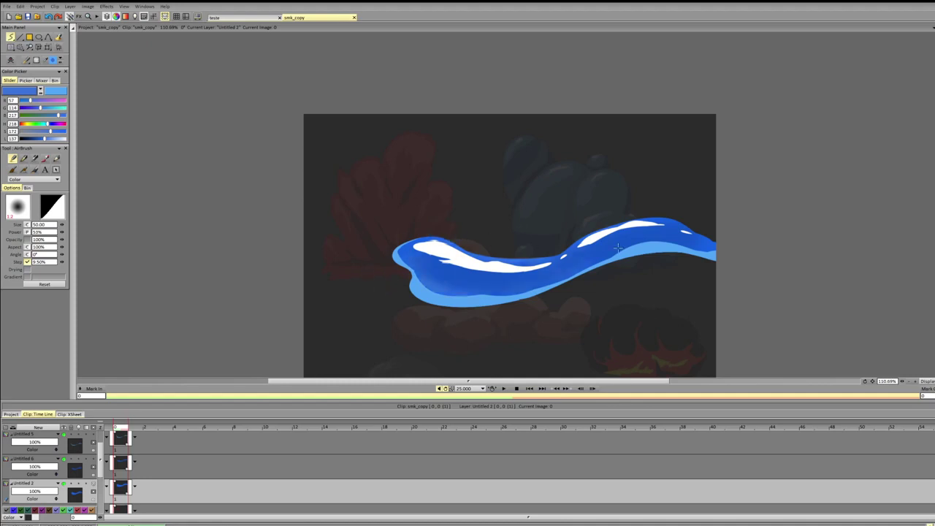
Step: Compare the body with its base layer hidden and shown again, and with the airbrushed shading layer hidden
left_click_drag(100, 467, 100, 474)
left_click(64, 468)
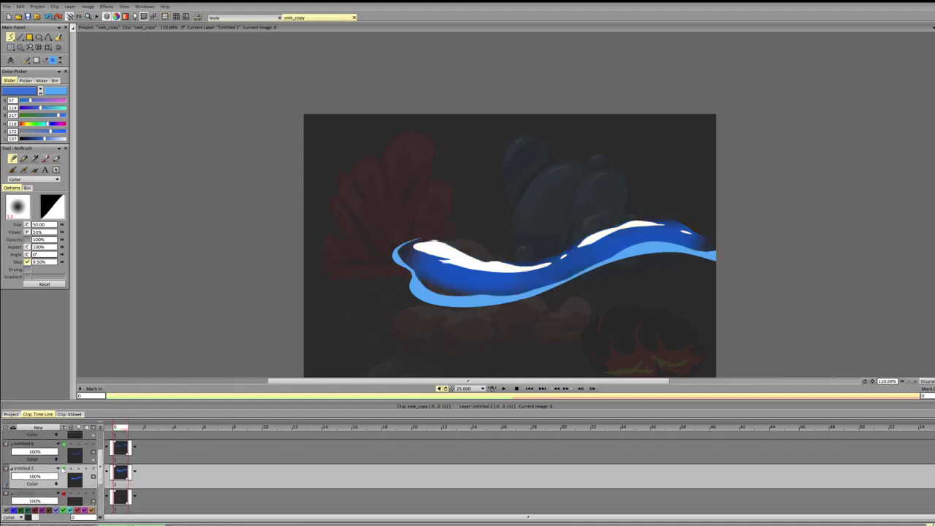
left_click(64, 469)
left_click(64, 444)
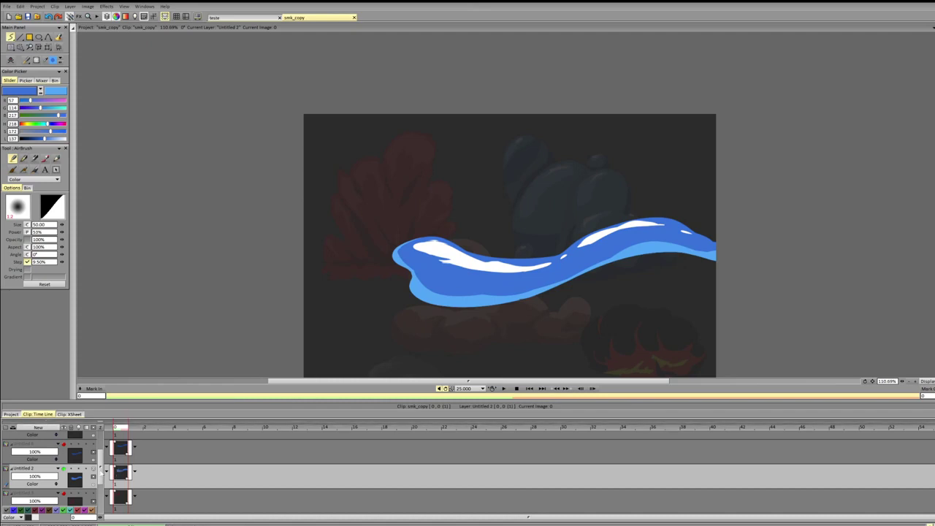
scroll(96, 476, "up", 2)
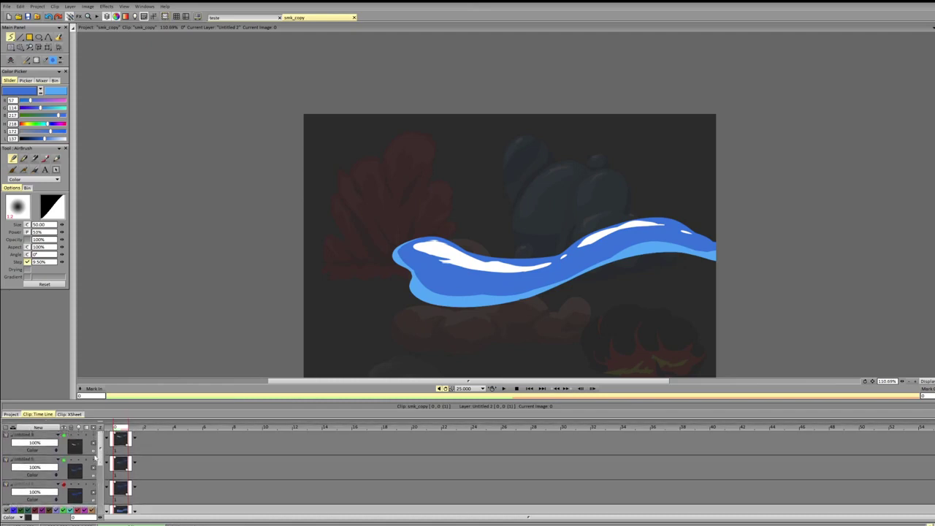
Step: Recolour the light blue rim on the Untitled 5 layer to a paler blue, RGB 117, 182, 245
left_click(98, 458)
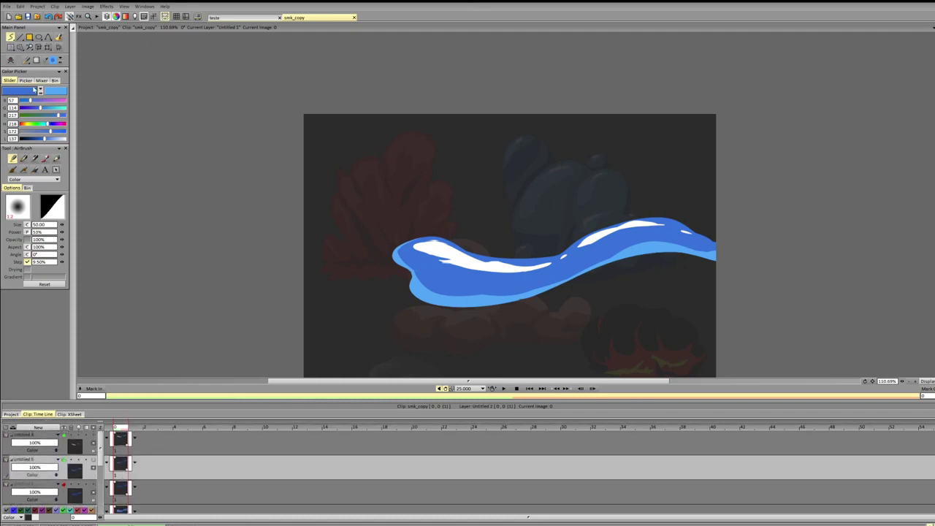
left_click(472, 303)
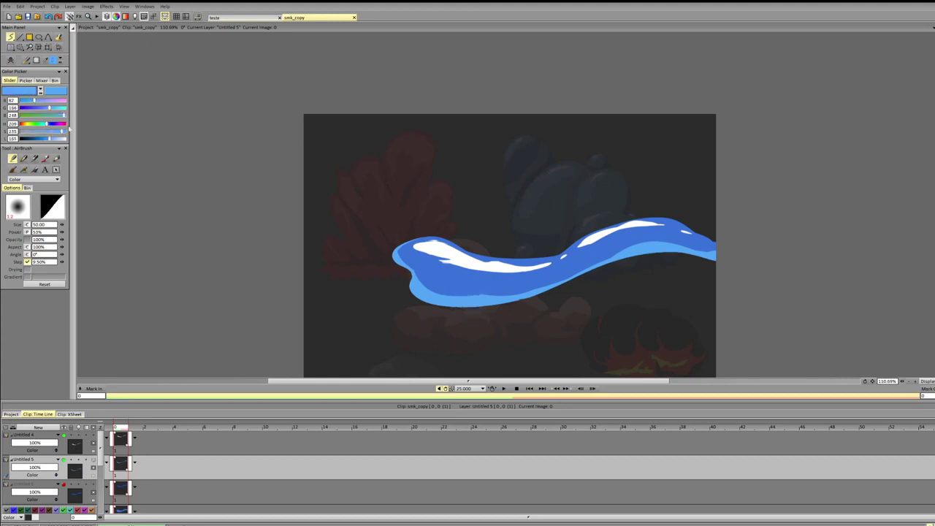
left_click_drag(60, 131, 57, 131)
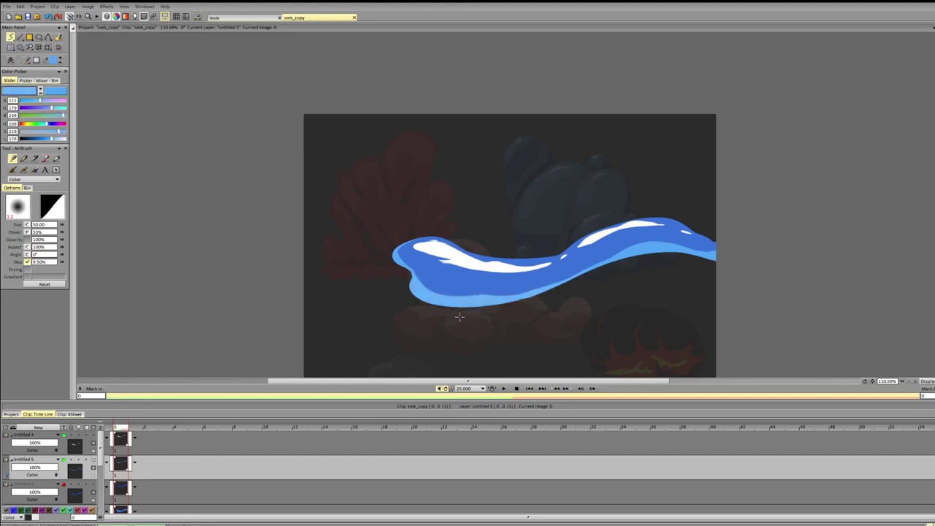
left_click(55, 139)
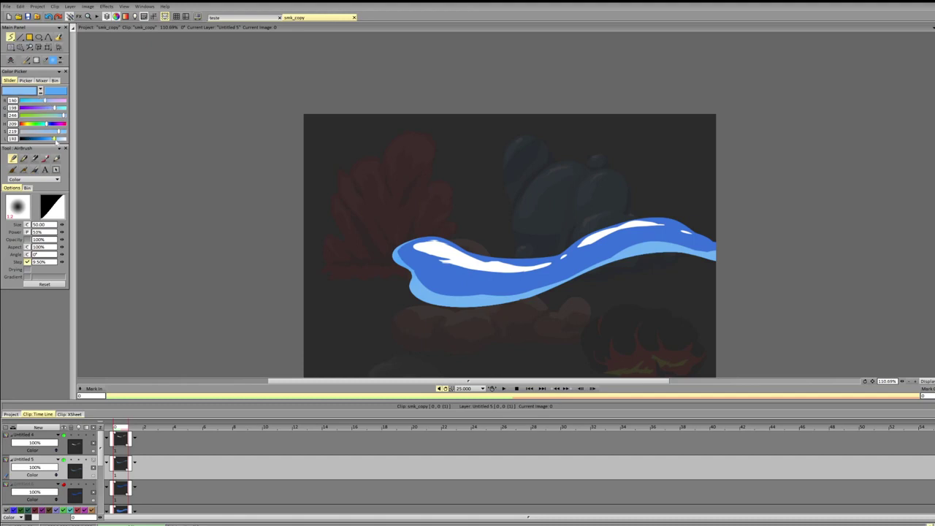
mouse_move(410, 285)
left_mouse_down()
mouse_move(718, 253)
mouse_move(449, 273)
left_mouse_up()
left_click_drag(56, 139, 52, 138)
Step: Show the Untitled 6 shading layer again and clear its airbrushed shading
left_click_drag(100, 459, 99, 469)
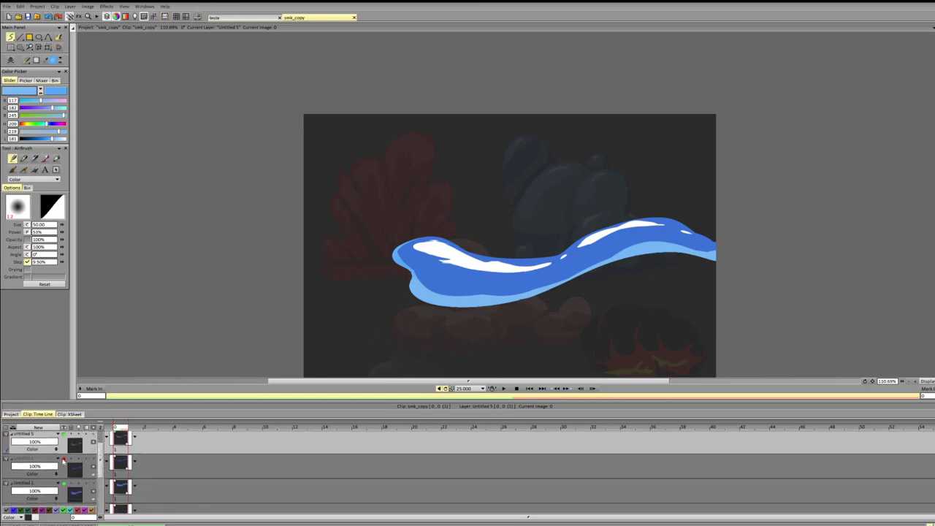
left_click(119, 476)
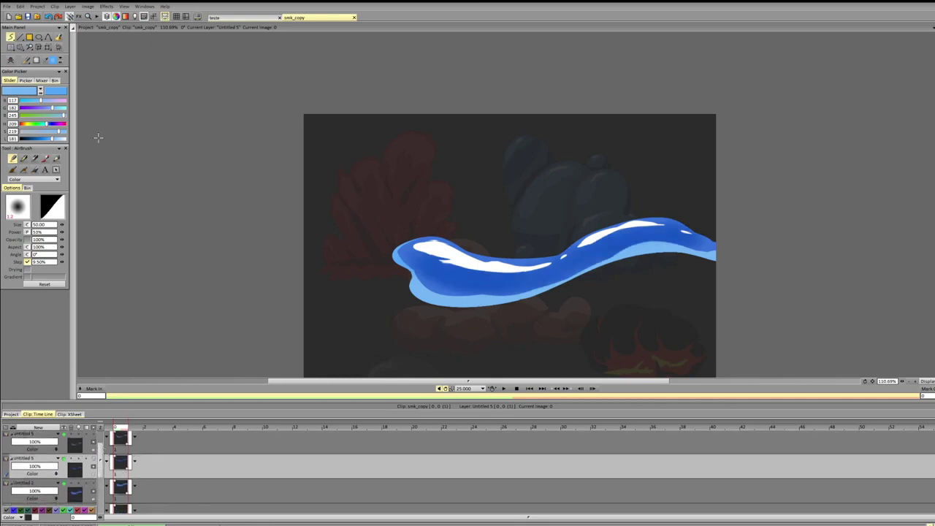
left_click(48, 139)
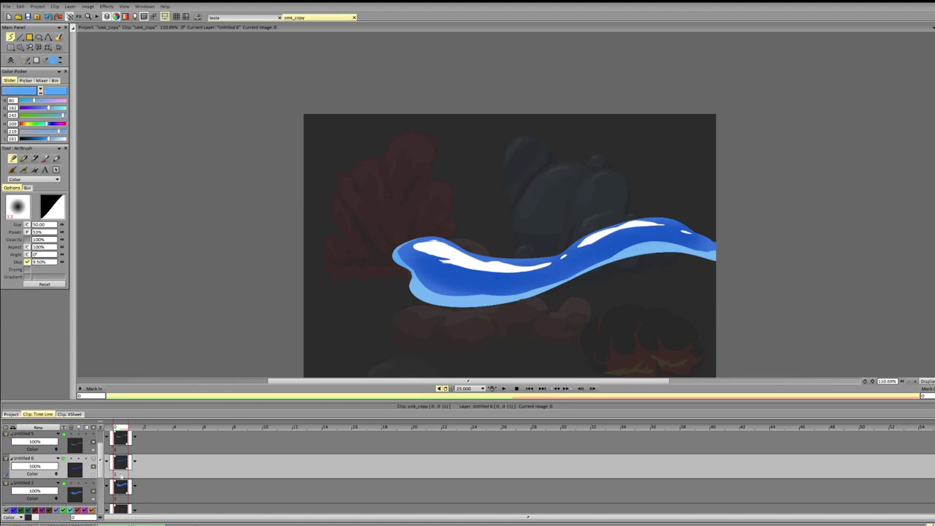
left_click_drag(100, 475, 100, 480)
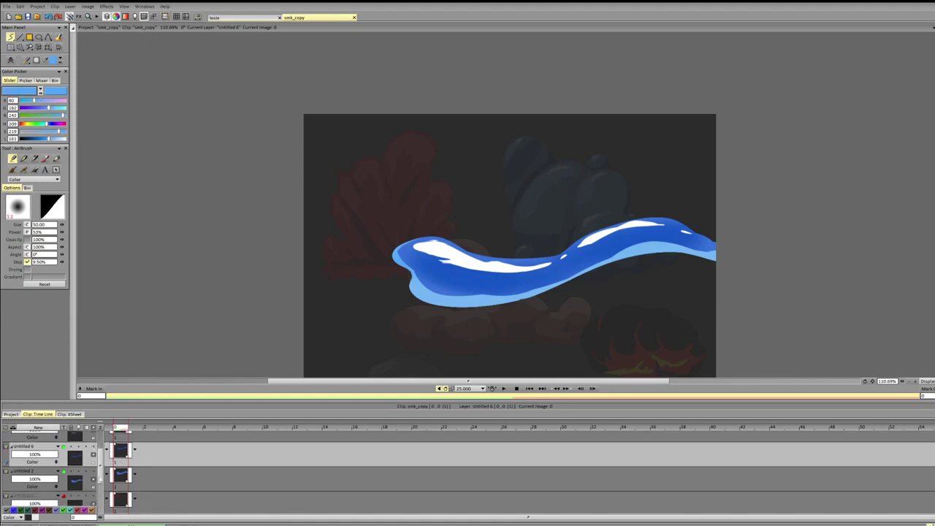
left_click(120, 464)
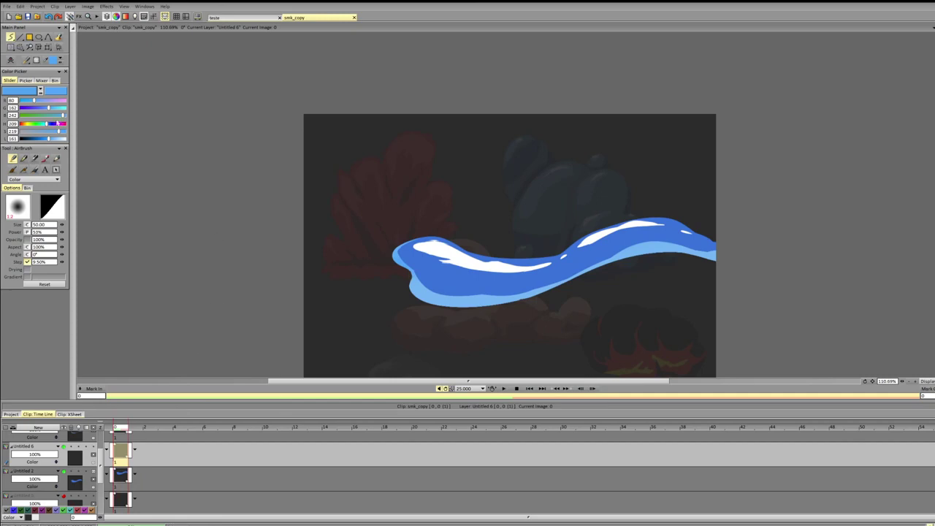
Step: Airbrush darker blue shading, RGB 43, 93, 177, along the body beneath the highlights with a brush size of 32.50
left_click_drag(47, 139, 48, 124)
mouse_move(447, 269)
left_mouse_down()
mouse_move(420, 267)
mouse_move(501, 268)
left_mouse_up()
key("ctrl+z")
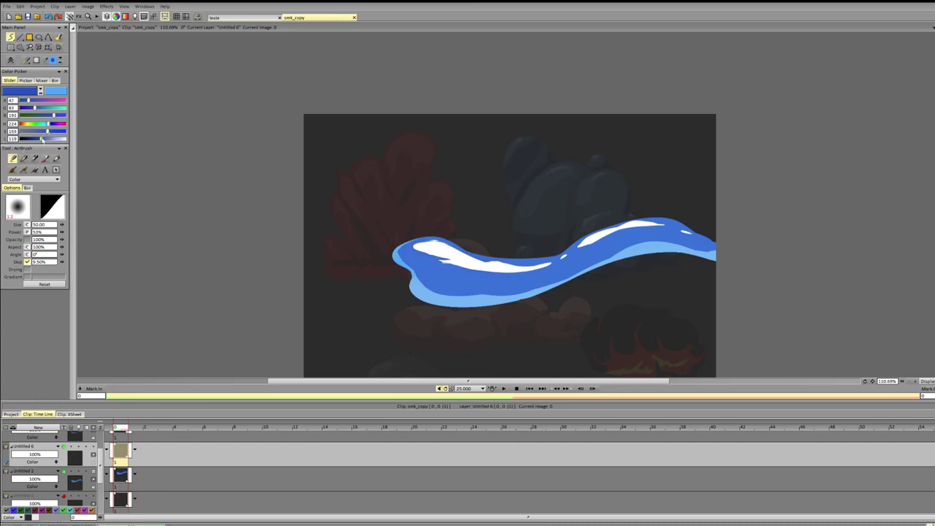
left_click_drag(48, 124, 39, 139)
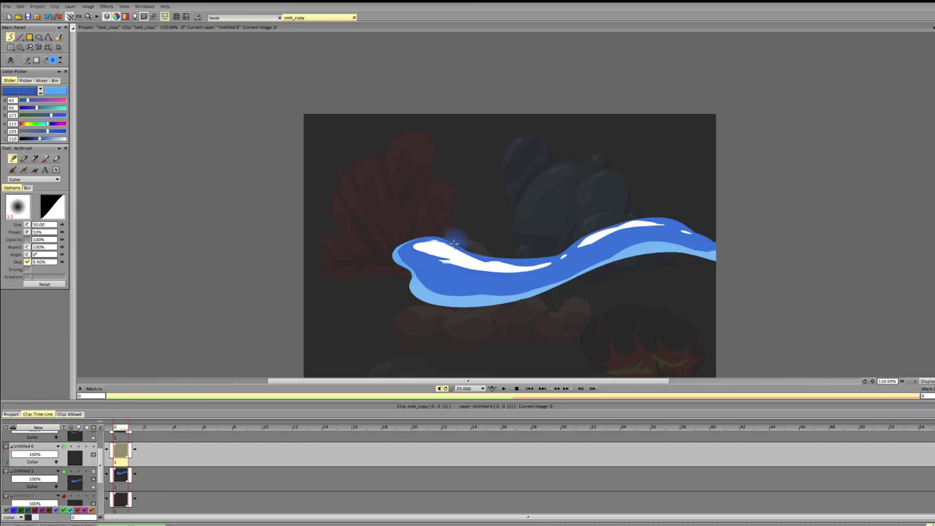
left_click_drag(423, 257, 489, 273)
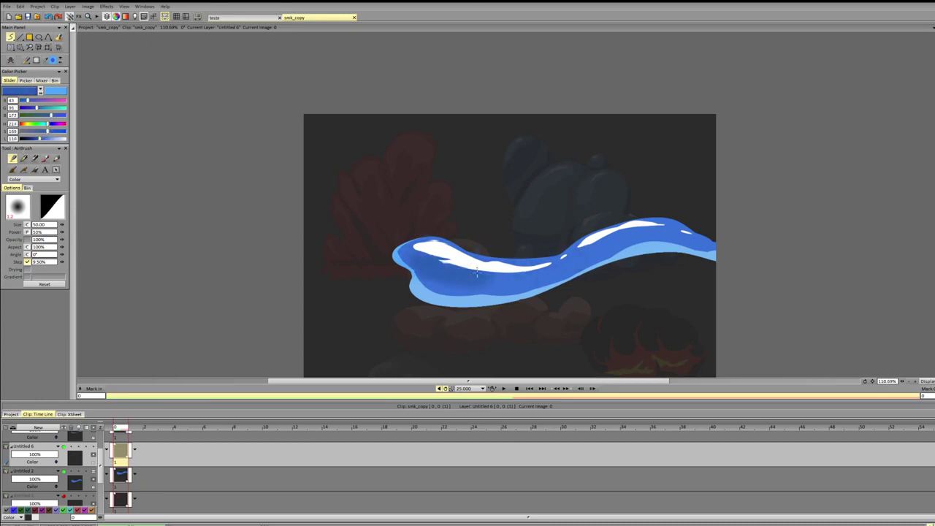
key("ctrl+z")
left_click_drag(63, 225, 51, 225)
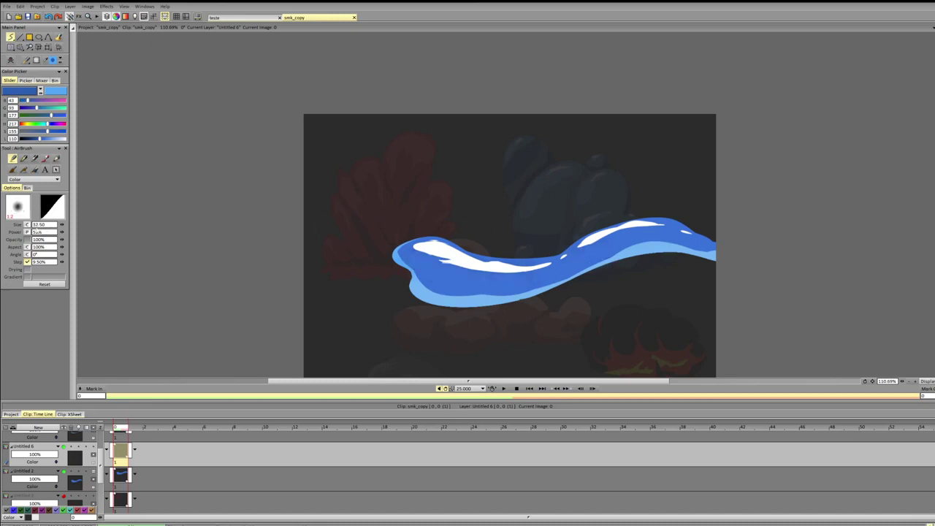
left_click_drag(411, 255, 511, 276)
mouse_move(425, 272)
left_mouse_down()
mouse_move(562, 265)
mouse_move(547, 271)
mouse_move(630, 232)
mouse_move(660, 236)
mouse_move(590, 241)
mouse_move(710, 238)
left_mouse_up()
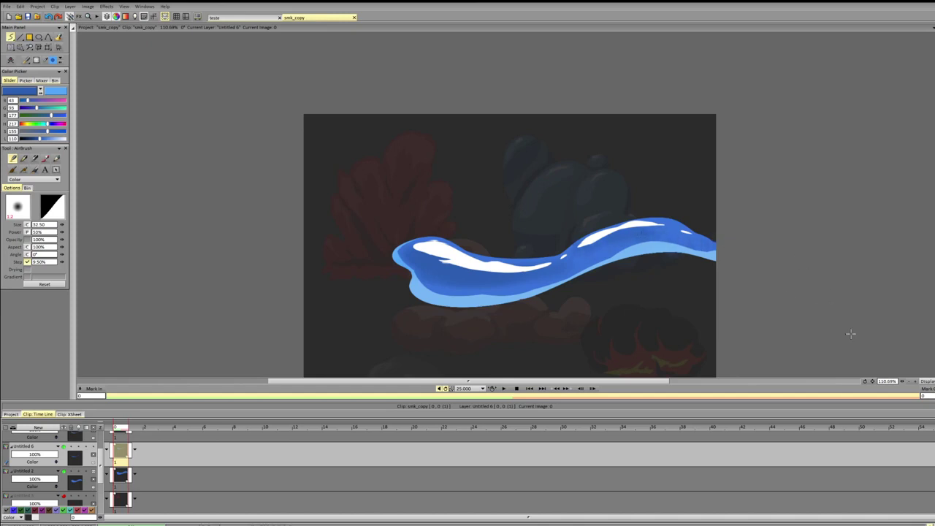
Step: Clear the airbrushed shading, the light blue rim and the white highlights from their layers, leaving the flat blue body
mouse_move(901, 382)
left_mouse_down()
mouse_move(875, 378)
mouse_move(903, 371)
left_mouse_up()
left_click(130, 475)
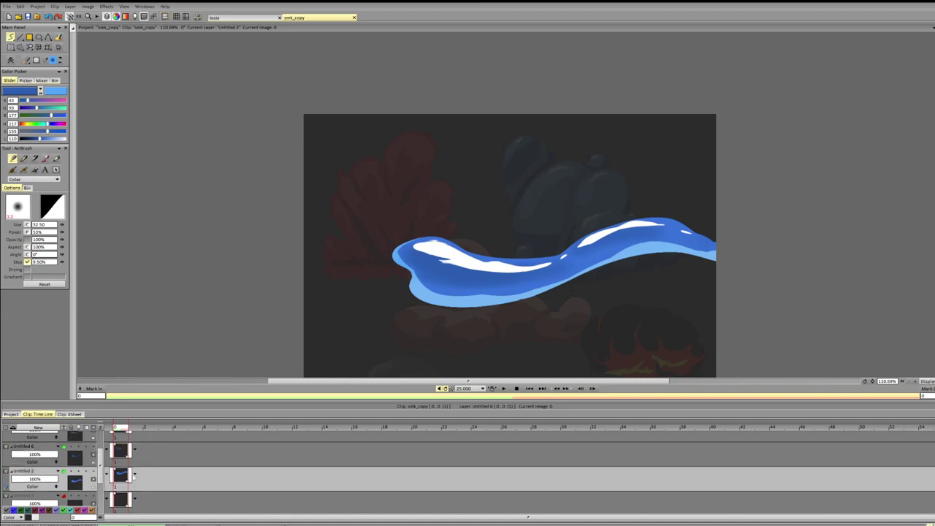
left_click(120, 457)
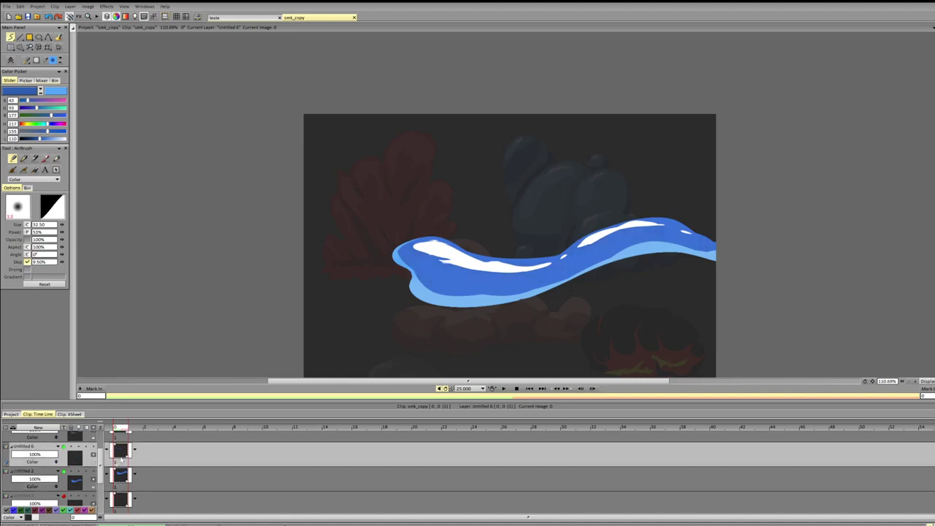
left_click_drag(102, 470, 101, 464)
left_click(120, 459)
left_click(122, 443)
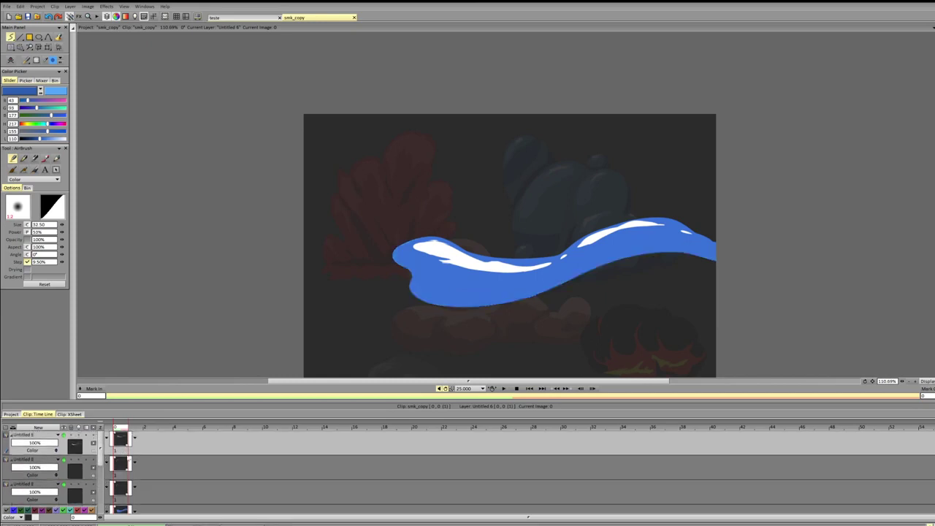
key("BackSpace")
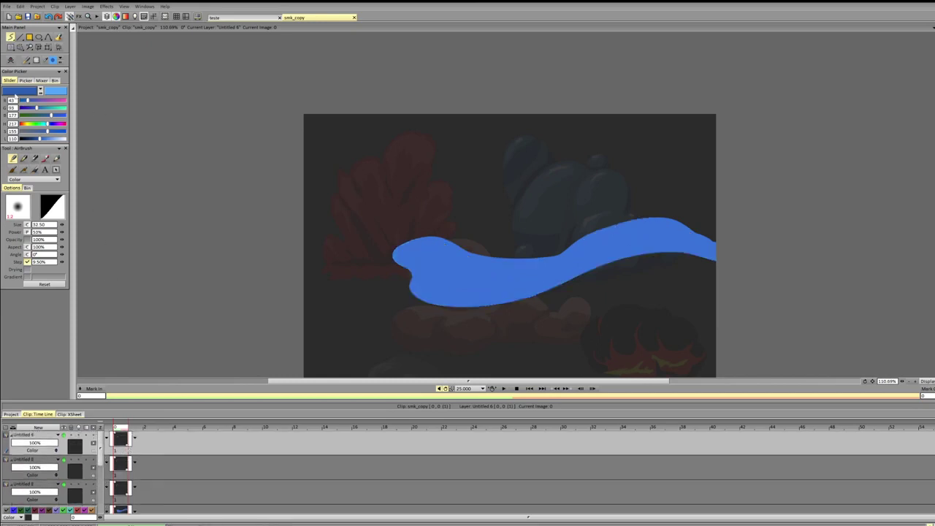
Step: On the Untitled 6 layer, draw a white foam rim around the body's rounded end using the Filled Shape tool
left_click(18, 91)
left_click(498, 292)
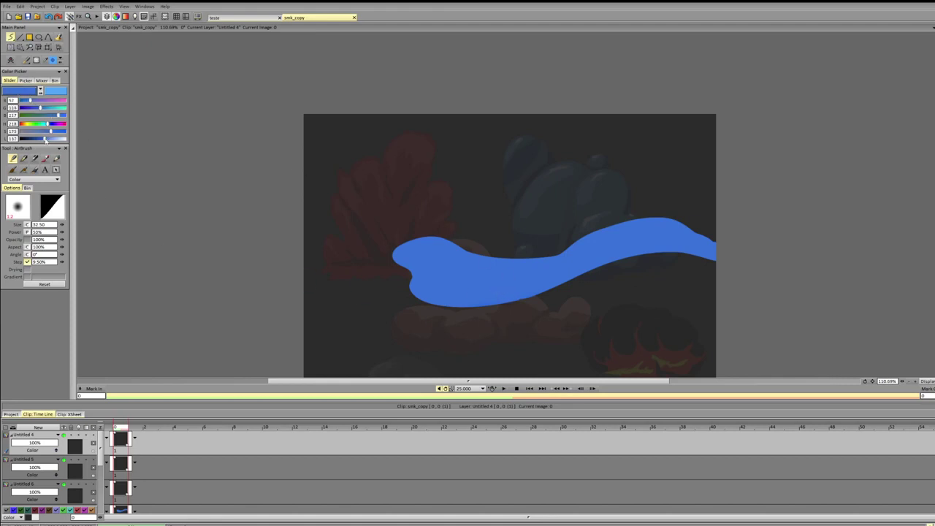
left_click_drag(46, 139, 66, 139)
key("shift+d")
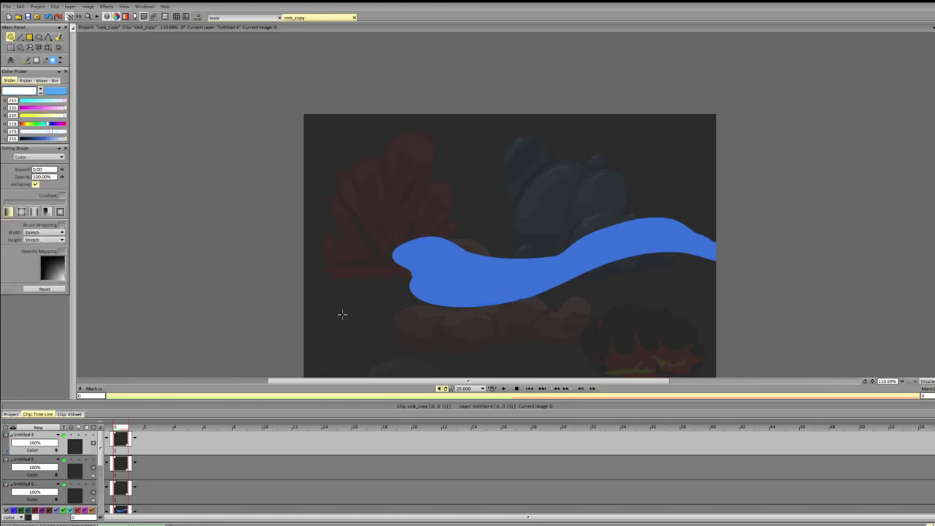
left_click_drag(99, 462, 99, 472)
left_click(121, 466)
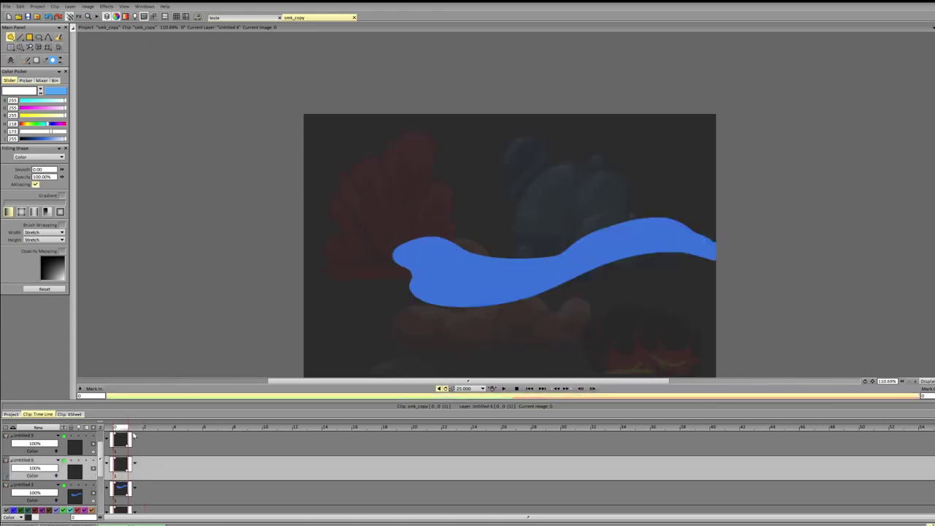
left_click(93, 485)
left_click_drag(419, 262, 455, 241)
key("ctrl+z")
mouse_move(532, 295)
left_mouse_down()
mouse_move(331, 263)
mouse_move(477, 254)
mouse_move(440, 242)
mouse_move(498, 260)
left_mouse_up()
key("ctrl+z")
key("ctrl+z")
key("ctrl+z")
Step: Try white foam streaks running from the rounded end's rim into the blue body
mouse_move(450, 238)
left_mouse_down()
mouse_move(376, 245)
mouse_move(450, 247)
left_mouse_up()
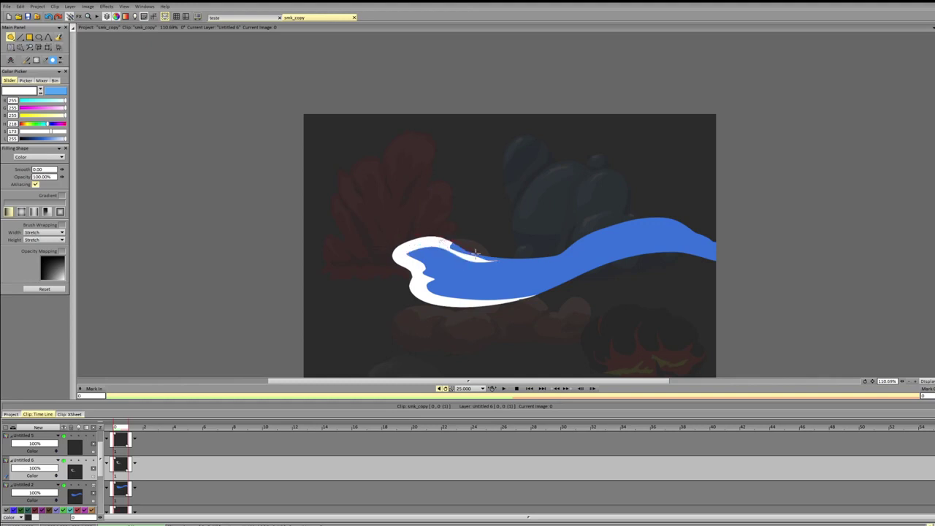
key("ctrl+z")
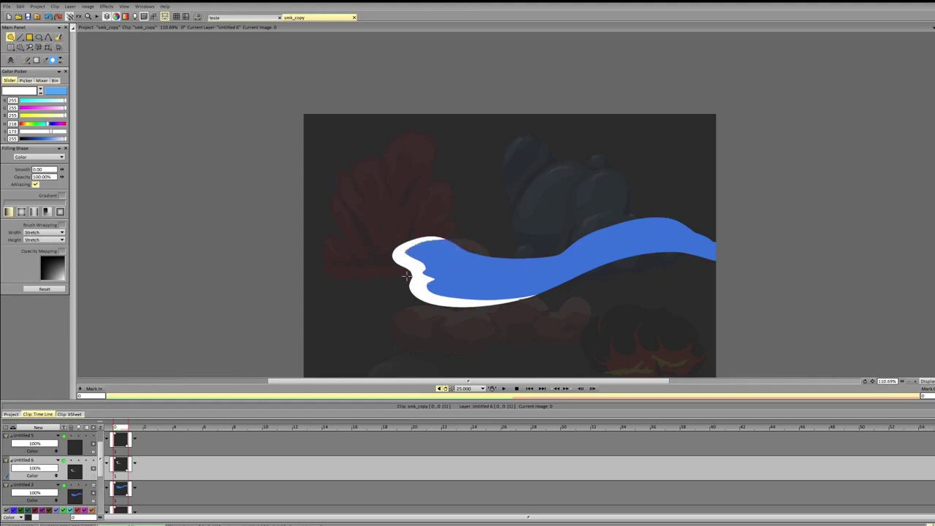
mouse_move(419, 282)
left_mouse_down()
mouse_move(598, 246)
mouse_move(422, 291)
left_mouse_up()
key("ctrl+z")
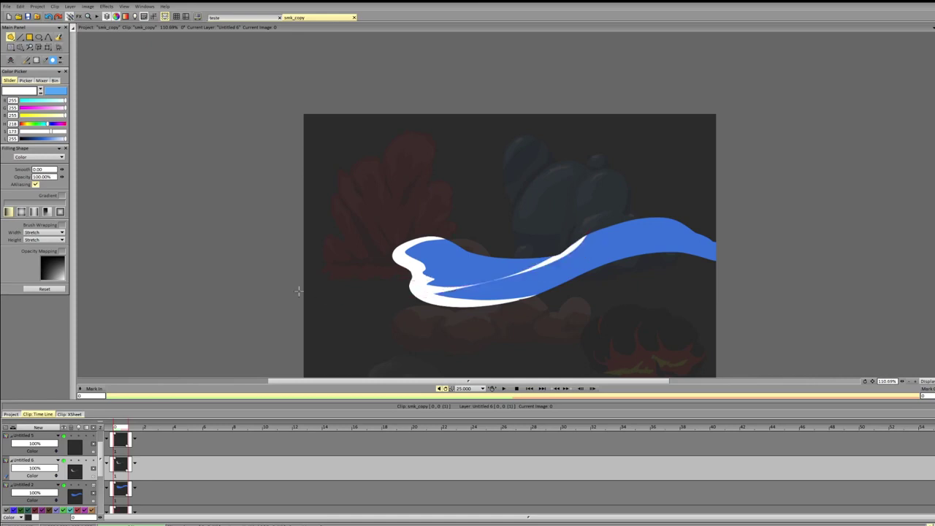
key("ctrl+z")
key("ctrl+y")
key("ctrl+z")
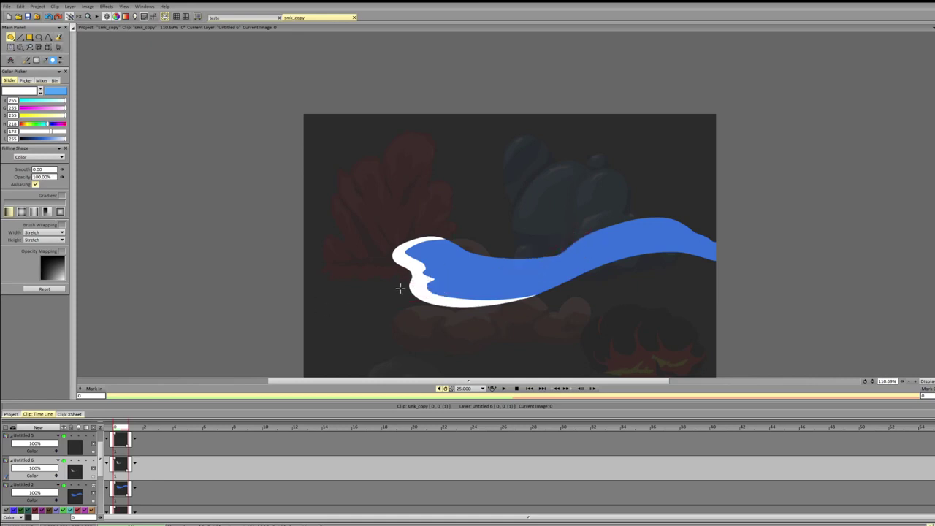
left_click_drag(540, 250, 326, 328)
key("ctrl+z")
mouse_move(410, 287)
left_mouse_down()
mouse_move(524, 253)
mouse_move(353, 313)
left_mouse_up()
key("ctrl+z")
Step: Draw white bands from the notch in the rounded end up to the body's upper edge
mouse_move(413, 280)
left_mouse_down()
mouse_move(496, 256)
mouse_move(360, 309)
left_mouse_up()
mouse_move(408, 288)
left_mouse_down()
mouse_move(501, 249)
mouse_move(356, 295)
left_mouse_up()
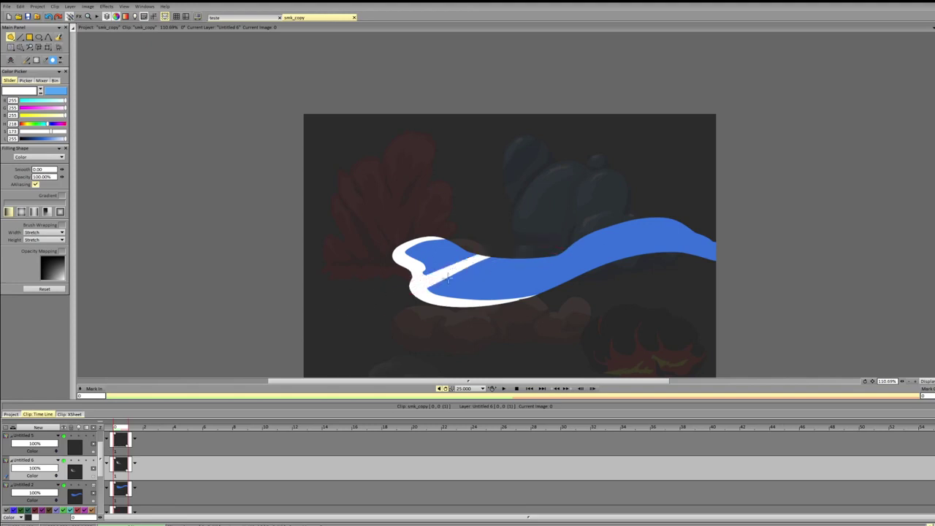
left_click_drag(425, 291, 531, 265)
key("ctrl+z")
left_click_drag(426, 290, 546, 259)
mouse_move(423, 282)
left_mouse_down()
mouse_move(538, 252)
mouse_move(458, 265)
mouse_move(474, 250)
mouse_move(451, 264)
left_mouse_up()
mouse_move(546, 255)
left_mouse_down()
mouse_move(502, 258)
mouse_move(406, 290)
mouse_move(453, 263)
mouse_move(557, 256)
mouse_move(437, 274)
mouse_move(411, 303)
mouse_move(505, 272)
mouse_move(464, 275)
mouse_move(428, 294)
mouse_move(506, 257)
mouse_move(461, 281)
mouse_move(451, 313)
mouse_move(482, 278)
mouse_move(413, 271)
mouse_move(543, 257)
mouse_move(388, 285)
mouse_move(417, 269)
mouse_move(522, 255)
mouse_move(402, 273)
mouse_move(457, 254)
mouse_move(522, 257)
mouse_move(453, 259)
mouse_move(400, 279)
mouse_move(466, 253)
mouse_move(506, 258)
mouse_move(407, 272)
mouse_move(466, 258)
mouse_move(410, 263)
mouse_move(482, 255)
mouse_move(424, 278)
mouse_move(461, 263)
mouse_move(405, 243)
mouse_move(475, 247)
left_mouse_up()
Step: Rework the bands from the notch into two curved white strands that taper along the body's upper edge
key("ctrl+z")
key("ctrl+z")
key("ctrl+z")
key("ctrl+z")
key("ctrl+z")
key("ctrl+z")
key("ctrl+z")
key("ctrl+y")
mouse_move(410, 247)
left_mouse_down()
mouse_move(464, 259)
mouse_move(398, 250)
mouse_move(470, 256)
mouse_move(384, 241)
mouse_move(406, 245)
left_mouse_up()
key("ctrl+z")
key("ctrl+z")
key("ctrl+z")
key("ctrl+z")
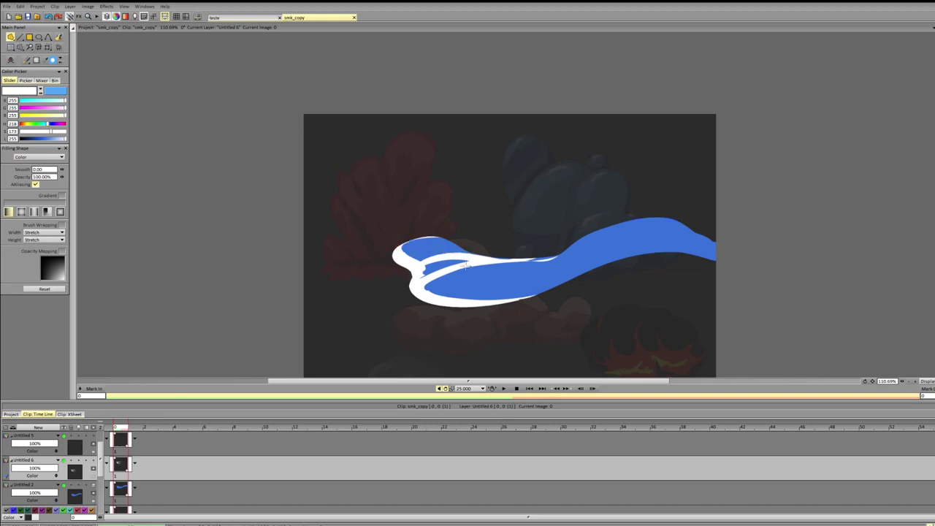
Step: Extend the white strands across the narrow middle to the body's lower edge and thicken the foam at the notch
mouse_move(444, 271)
left_mouse_down()
mouse_move(523, 259)
mouse_move(487, 248)
mouse_move(666, 241)
mouse_move(424, 286)
left_mouse_up()
key("ctrl+z")
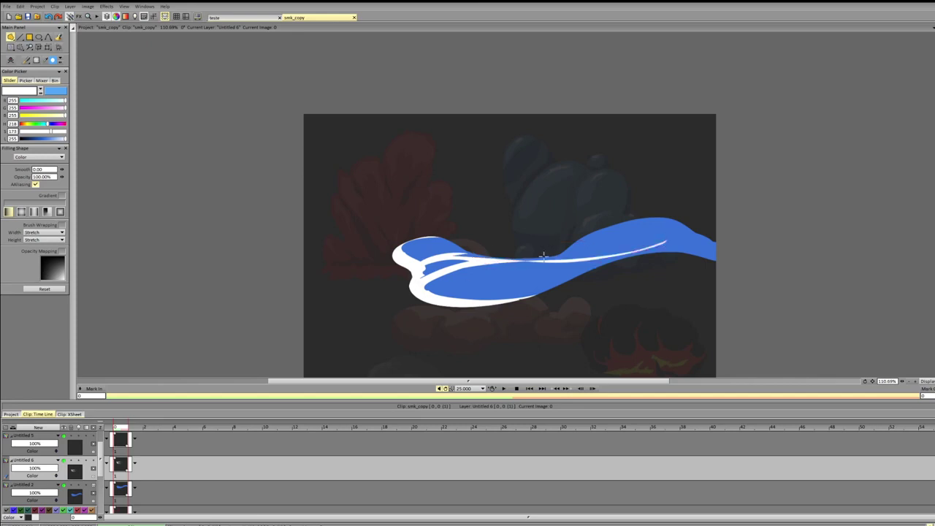
key("ctrl+z")
mouse_move(487, 265)
left_mouse_down()
mouse_move(552, 261)
mouse_move(424, 276)
mouse_move(493, 263)
left_mouse_up()
key("ctrl+z")
mouse_move(576, 264)
left_mouse_down()
mouse_move(500, 257)
mouse_move(452, 269)
mouse_move(549, 264)
mouse_move(433, 278)
mouse_move(529, 261)
mouse_move(435, 277)
mouse_move(488, 263)
mouse_move(579, 275)
mouse_move(467, 273)
mouse_move(540, 263)
mouse_move(572, 277)
mouse_move(476, 268)
mouse_move(585, 270)
mouse_move(462, 269)
left_mouse_up()
key("ctrl+z")
mouse_move(520, 260)
left_mouse_down()
mouse_move(533, 257)
mouse_move(517, 263)
left_mouse_up()
mouse_move(422, 275)
left_mouse_down()
mouse_move(450, 255)
mouse_move(421, 266)
mouse_move(424, 274)
mouse_move(458, 258)
mouse_move(408, 284)
mouse_move(427, 270)
left_mouse_up()
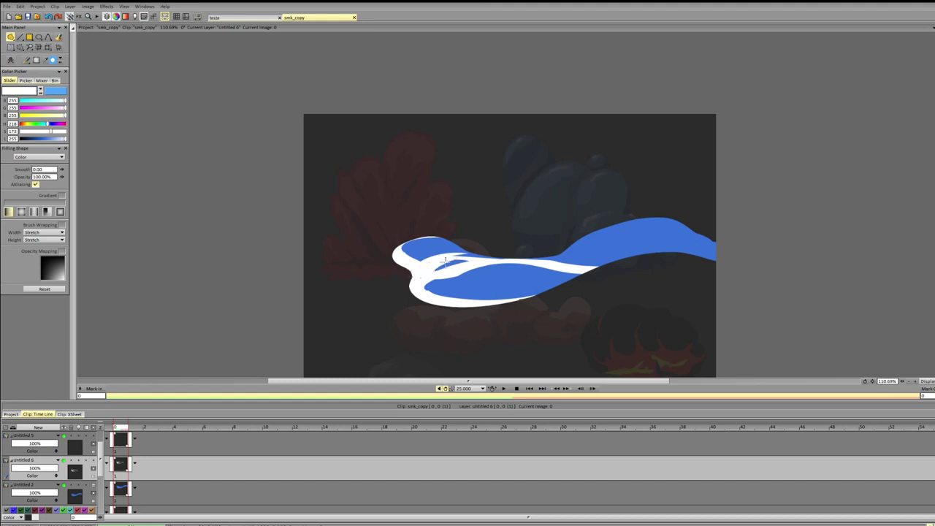
Step: Redraw the foam around the small opening near the notch, closing it into a slim blue gap
key("ctrl+z")
key("ctrl+z")
key("ctrl+y")
key("ctrl+z")
key("ctrl+z")
key("ctrl+z")
key("ctrl+z")
key("ctrl+z")
left_click_drag(481, 257, 426, 270)
left_click_drag(483, 255, 418, 258)
mouse_move(480, 254)
left_mouse_down()
mouse_move(385, 247)
mouse_move(469, 253)
mouse_move(398, 239)
mouse_move(483, 258)
left_mouse_up()
key("ctrl+z")
key("ctrl+z")
Step: Draw a thin white strand across the upper blue lobe at the rounded end
left_click_drag(411, 244, 427, 240)
mouse_move(462, 254)
left_mouse_down()
mouse_move(411, 230)
mouse_move(474, 257)
mouse_move(431, 230)
mouse_move(491, 266)
left_mouse_up()
key("ctrl+z")
key("ctrl+z")
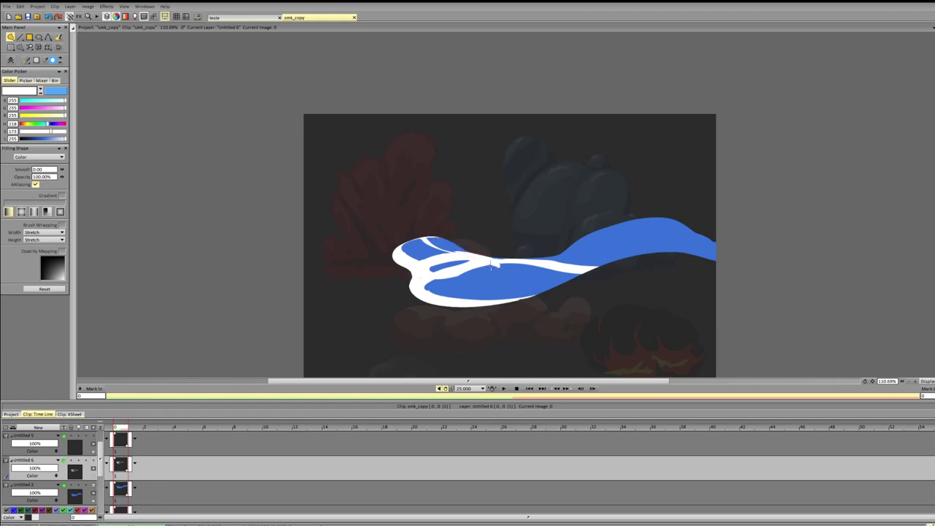
Step: Draw a tapered white streak diagonally through the large lower blue area, from the end rim to the middle crossing
mouse_move(465, 301)
left_mouse_down()
mouse_move(496, 296)
mouse_move(491, 308)
mouse_move(515, 279)
mouse_move(433, 303)
mouse_move(573, 265)
mouse_move(440, 301)
left_mouse_up()
key("ctrl+z")
key("ctrl+z")
key("ctrl+z")
mouse_move(501, 281)
left_mouse_down()
mouse_move(425, 290)
mouse_move(517, 268)
mouse_move(461, 279)
mouse_move(533, 277)
left_mouse_up()
key("ctrl+z")
key("ctrl+z")
key("ctrl+z")
mouse_move(431, 283)
left_mouse_down()
mouse_move(535, 266)
mouse_move(455, 287)
left_mouse_up()
mouse_move(519, 269)
left_mouse_down()
mouse_move(397, 303)
mouse_move(585, 257)
mouse_move(359, 292)
left_mouse_up()
key("ctrl+z")
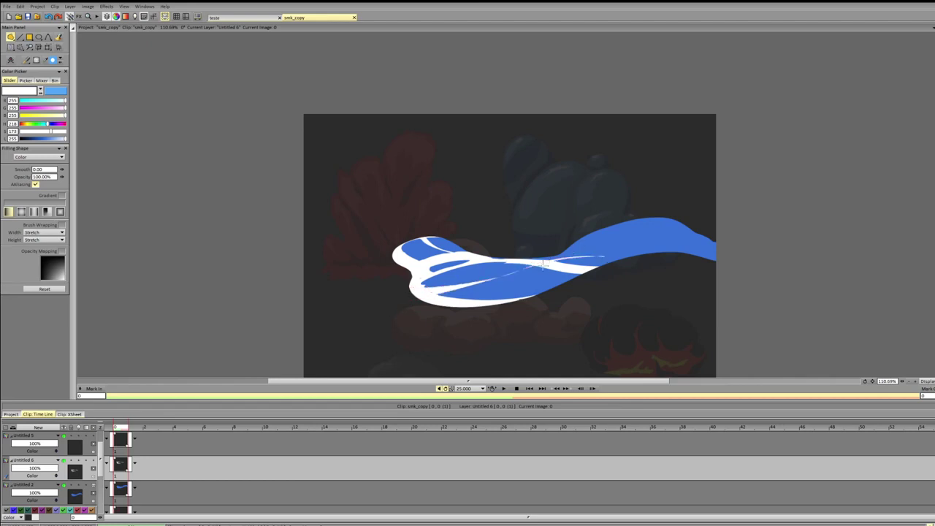
Step: Continue the white foam strands past the middle crossing, framing a blue gap in the rising part of the body
left_click_drag(636, 250, 468, 282)
key("ctrl+z")
mouse_move(648, 258)
left_mouse_down()
mouse_move(504, 275)
mouse_move(558, 255)
mouse_move(478, 279)
left_mouse_up()
key("ctrl+z")
mouse_move(639, 258)
left_mouse_down()
mouse_move(540, 262)
mouse_move(480, 277)
left_mouse_up()
mouse_move(534, 263)
left_mouse_down()
mouse_move(690, 245)
mouse_move(699, 224)
mouse_move(605, 251)
left_mouse_up()
key("ctrl+z")
key("ctrl+z")
mouse_move(676, 245)
left_mouse_down()
mouse_move(591, 254)
mouse_move(712, 234)
mouse_move(600, 258)
left_mouse_up()
key("ctrl+z")
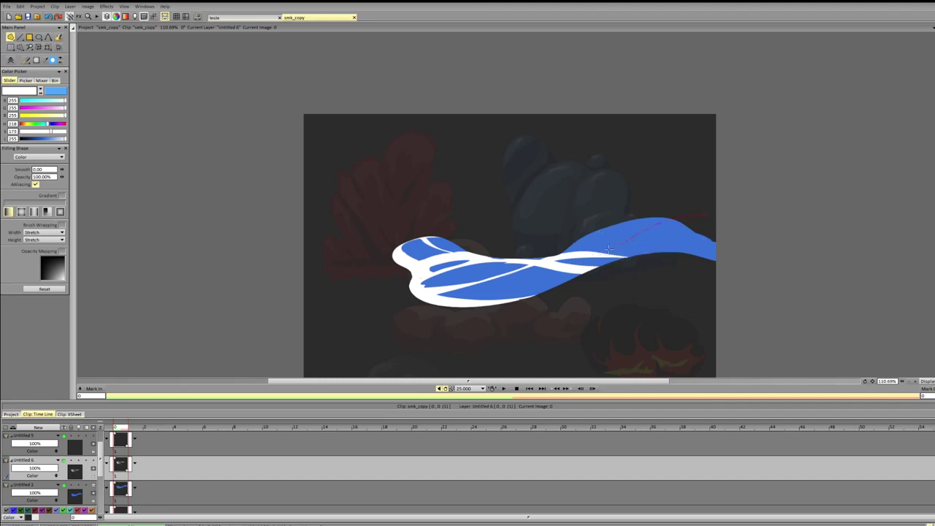
Step: Extend the foam along the lower edge of the rising part and reshape the white strands around its blue gap
left_click_drag(610, 249, 756, 224)
key("ctrl+z")
mouse_move(544, 257)
left_mouse_down()
mouse_move(655, 254)
mouse_move(593, 257)
mouse_move(653, 254)
mouse_move(602, 256)
mouse_move(570, 270)
mouse_move(624, 261)
mouse_move(581, 273)
mouse_move(620, 263)
left_mouse_up()
key("ctrl+z")
key("ctrl+z")
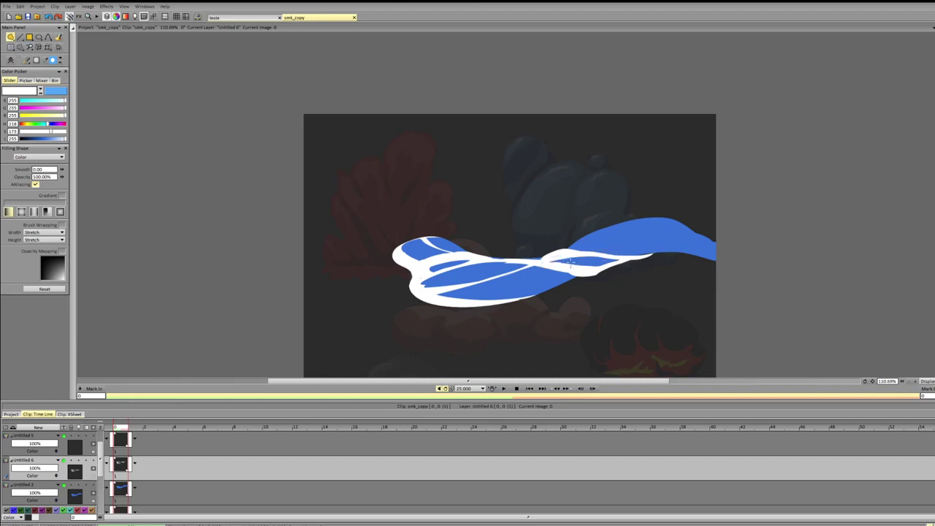
mouse_move(567, 263)
left_mouse_down()
mouse_move(535, 262)
mouse_move(630, 256)
mouse_move(560, 259)
mouse_move(631, 258)
mouse_move(567, 260)
mouse_move(574, 250)
mouse_move(615, 254)
mouse_move(551, 261)
mouse_move(624, 258)
mouse_move(569, 260)
left_mouse_up()
key("ctrl+z")
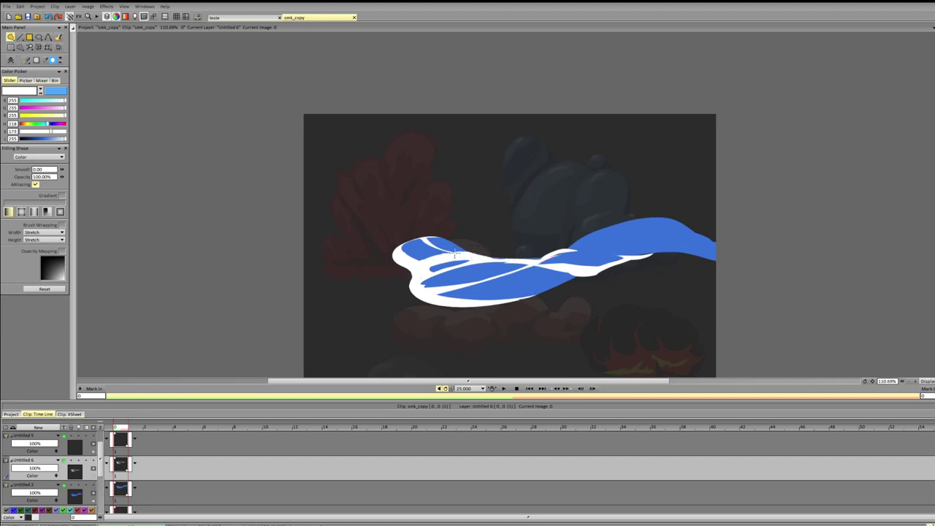
Step: Add uneven white foam bulges over the upper edge's dip and outside the rounded end's silhouette
left_click_drag(455, 253, 522, 259)
key("ctrl+z")
key("ctrl+y")
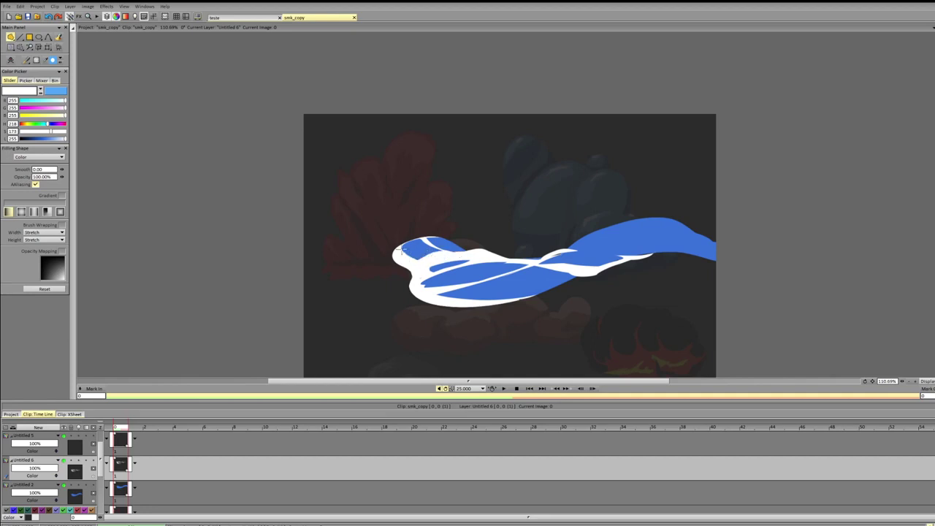
key("ctrl+z")
key("ctrl+y")
mouse_move(397, 266)
left_mouse_down()
mouse_move(408, 286)
mouse_move(420, 281)
mouse_move(405, 259)
mouse_move(414, 266)
mouse_move(420, 285)
mouse_move(406, 284)
mouse_move(438, 307)
mouse_move(516, 301)
mouse_move(421, 284)
left_mouse_up()
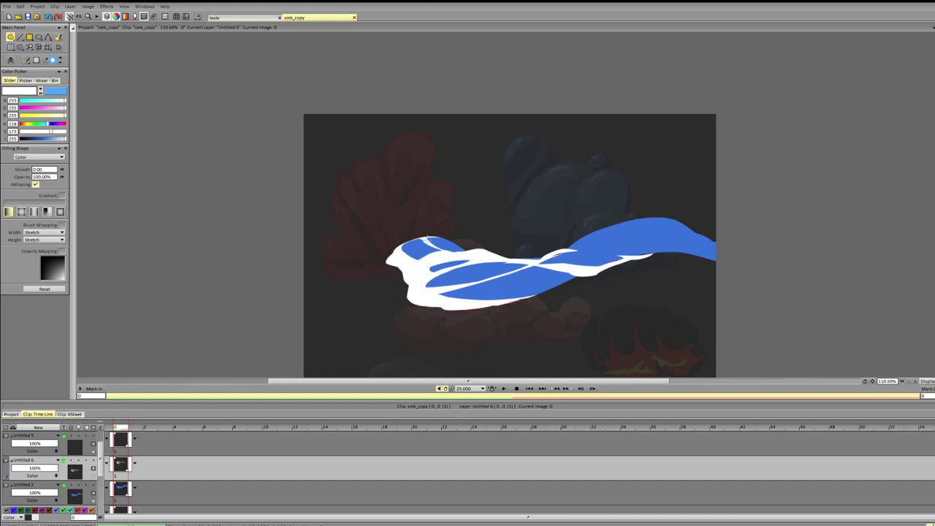
Step: Outline the top of the upper lobe at the rounded end with irregular white foam
mouse_move(406, 241)
left_mouse_down()
mouse_move(473, 246)
mouse_move(408, 243)
mouse_move(448, 247)
left_mouse_up()
key("ctrl+z")
left_click_drag(466, 248, 405, 250)
mouse_move(472, 245)
left_mouse_down()
mouse_move(437, 235)
mouse_move(471, 247)
mouse_move(421, 244)
mouse_move(475, 244)
left_mouse_up()
Step: Draw a white foam cap on the far crest with tapering strands running down to the canvas edge
mouse_move(575, 251)
left_mouse_down()
mouse_move(704, 249)
mouse_move(553, 253)
left_mouse_up()
key("ctrl+z")
mouse_move(697, 234)
left_mouse_down()
mouse_move(641, 221)
mouse_move(741, 248)
mouse_move(589, 235)
mouse_move(600, 225)
mouse_move(628, 225)
mouse_move(610, 225)
mouse_move(710, 244)
mouse_move(736, 238)
mouse_move(703, 247)
mouse_move(590, 236)
mouse_move(606, 221)
mouse_move(573, 241)
mouse_move(619, 225)
mouse_move(600, 229)
mouse_move(728, 245)
mouse_move(670, 251)
left_mouse_up()
key("ctrl+z")
key("ctrl+z")
key("ctrl+z")
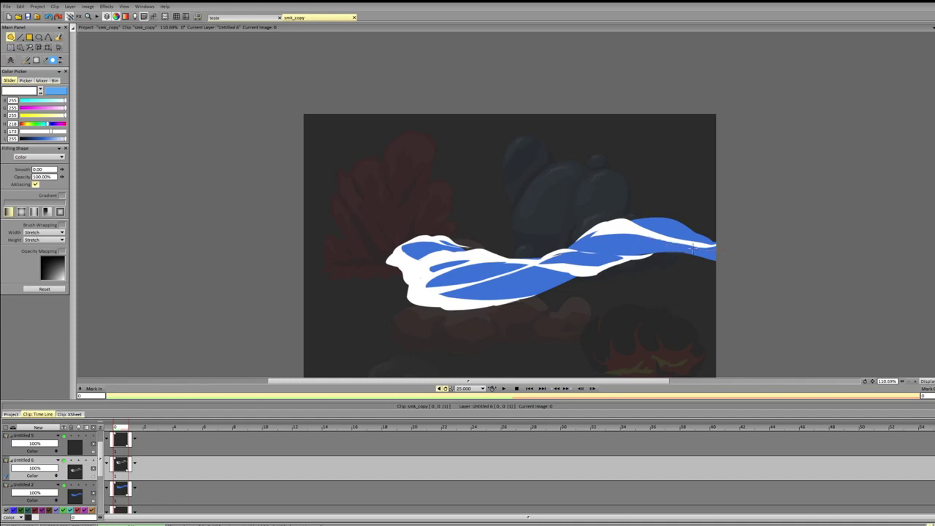
mouse_move(741, 245)
left_mouse_down()
mouse_move(672, 251)
mouse_move(646, 219)
mouse_move(632, 222)
mouse_move(678, 228)
left_mouse_up()
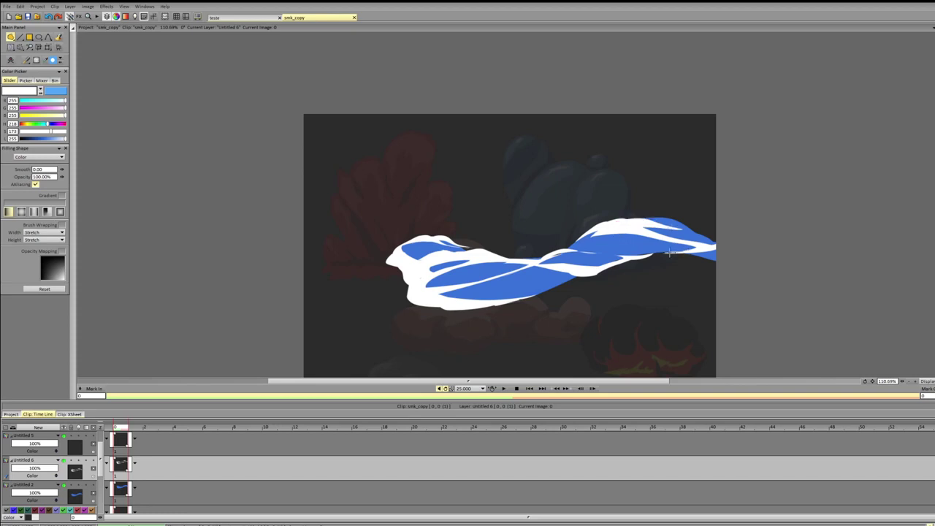
Step: Add a new layer between the white foam layer and the blue base layer
mouse_move(902, 380)
left_mouse_down()
mouse_move(882, 381)
mouse_move(900, 380)
mouse_move(891, 375)
left_mouse_up()
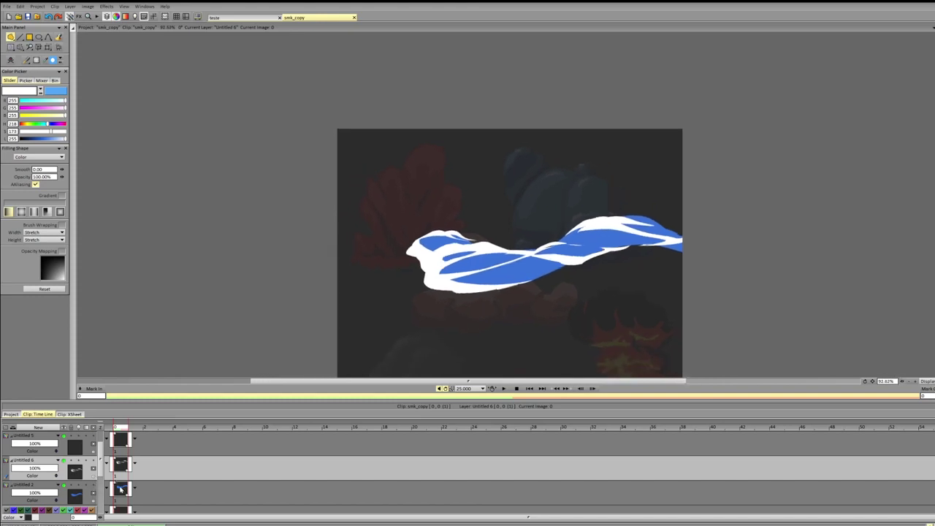
left_click(121, 490)
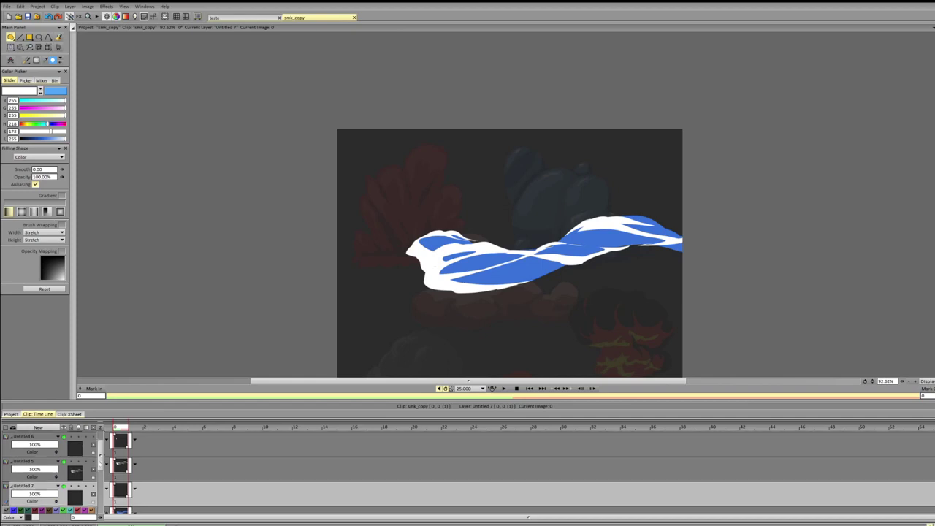
scroll(108, 475, "down", 1)
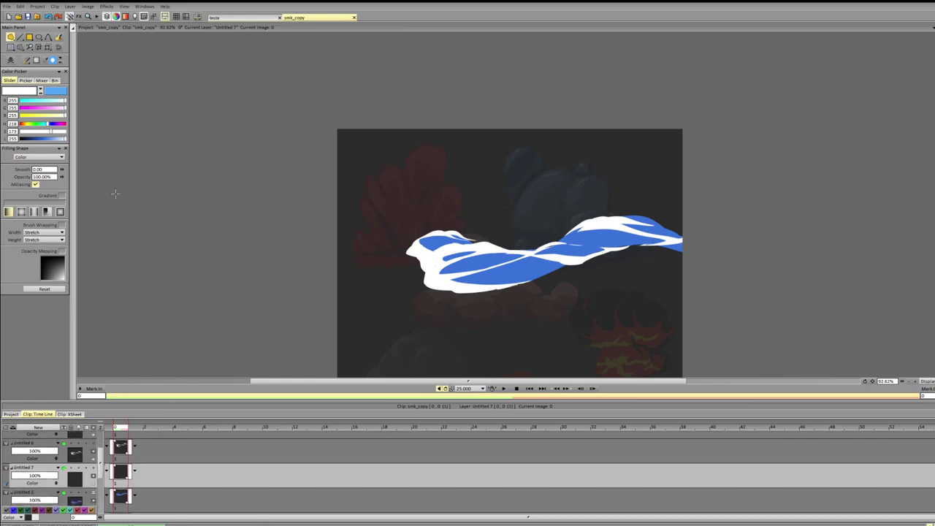
Step: Mix a lighter blue, RGB 111, 172, 235, from the body's colour, testing tones with filled shapes between the foam strands
left_click(528, 274)
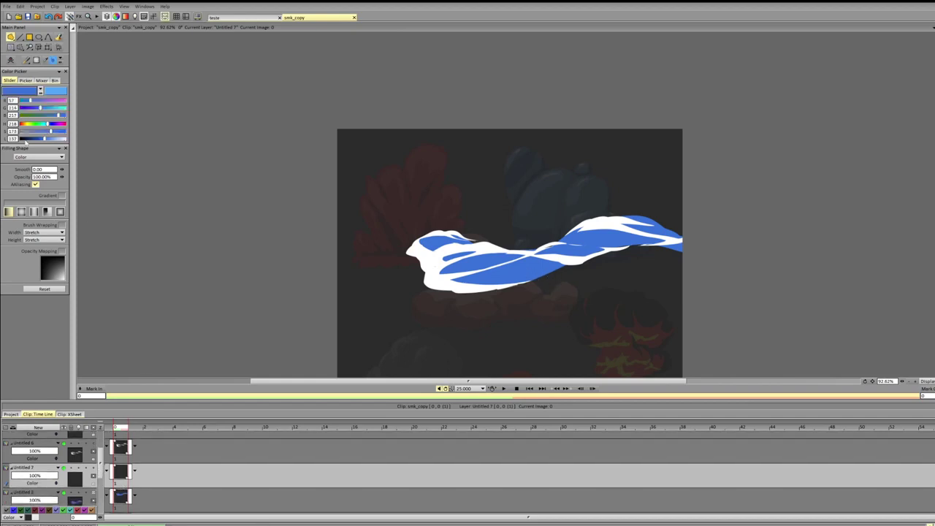
left_click_drag(46, 137, 45, 129)
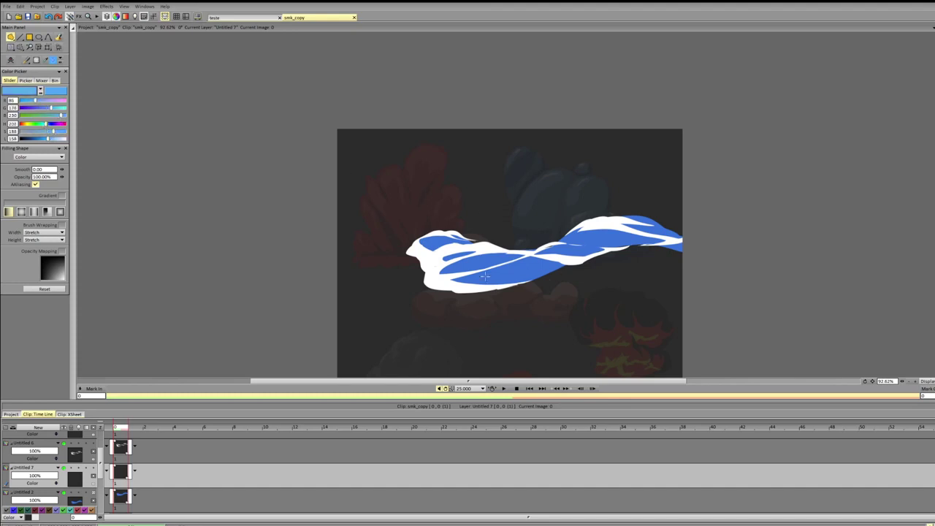
mouse_move(484, 276)
left_mouse_down()
mouse_move(448, 282)
mouse_move(484, 293)
left_mouse_up()
key("ctrl+z")
left_click_drag(48, 139, 48, 125)
left_click_drag(557, 261, 509, 267)
key("ctrl+z")
left_click_drag(48, 124, 54, 132)
Step: Try light blue patches inside the two large blue gaps between the foam strands near the rounded end
left_click(492, 269)
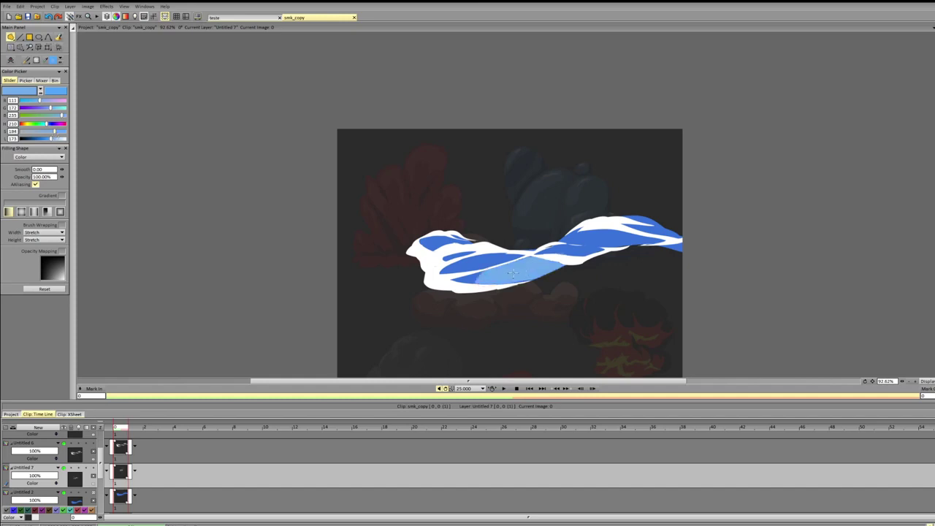
key("ctrl+z")
left_click(486, 269)
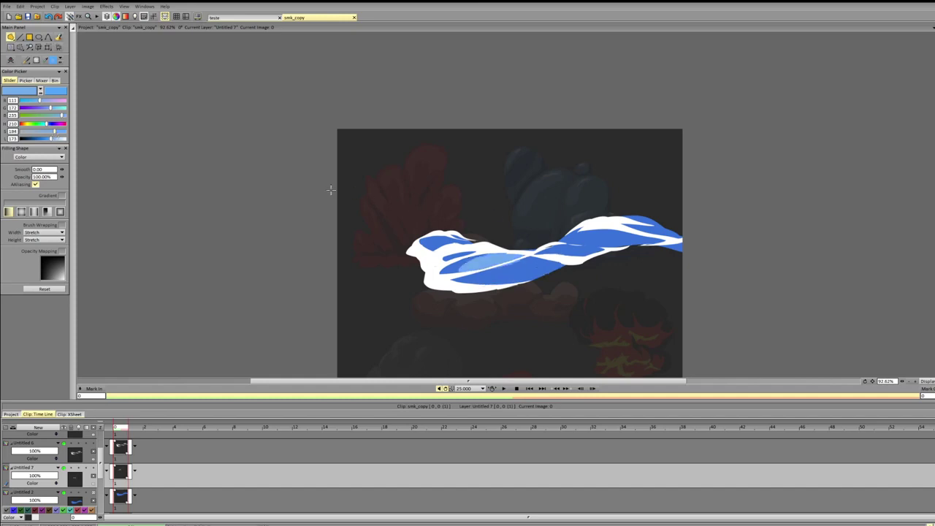
key("ctrl+z")
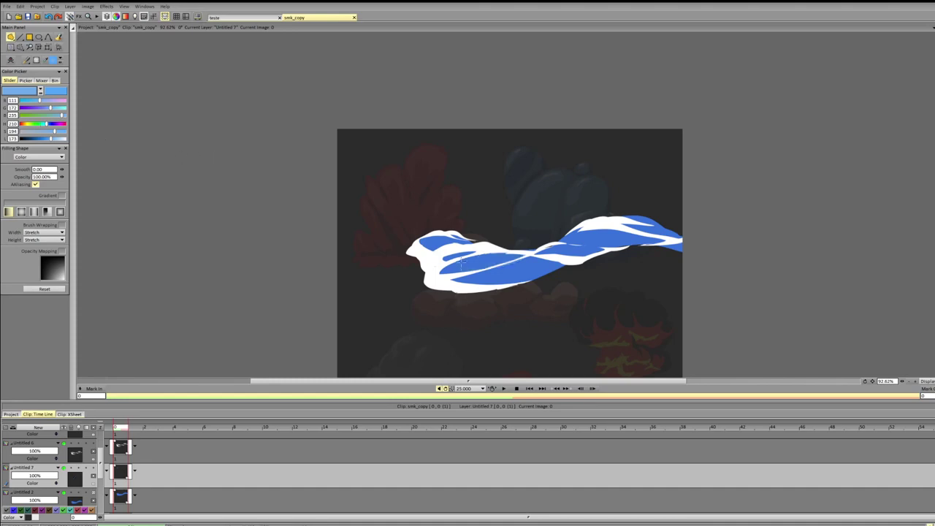
Step: Fill the front lobes of the dark blue water stream with light blue shading shapes on the Untitled 7 layer
left_click_drag(461, 262, 436, 274)
key("ctrl+z")
left_click_drag(532, 254, 441, 276)
key("ctrl+z")
left_click(434, 272)
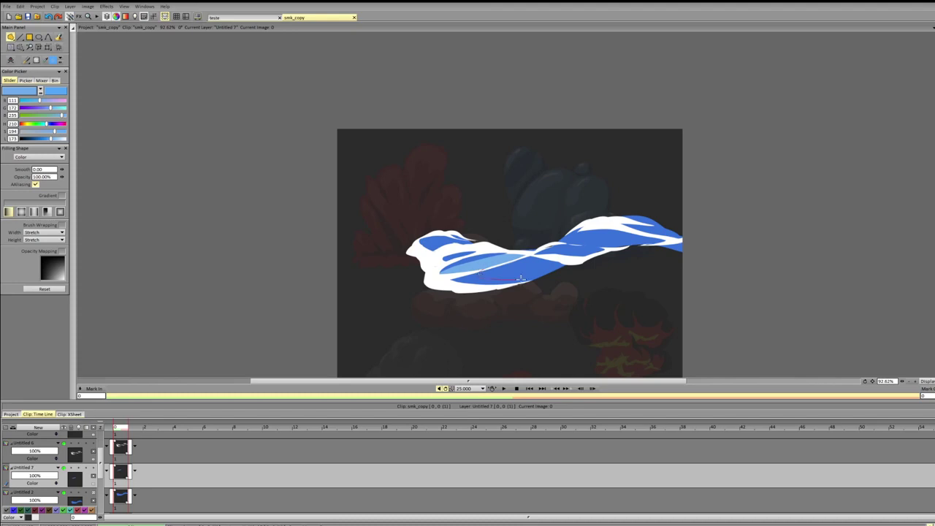
left_click(482, 269)
key("ctrl+z")
left_click(497, 270)
mouse_move(497, 270)
left_mouse_down()
mouse_move(472, 285)
mouse_move(467, 275)
mouse_move(523, 259)
left_mouse_up()
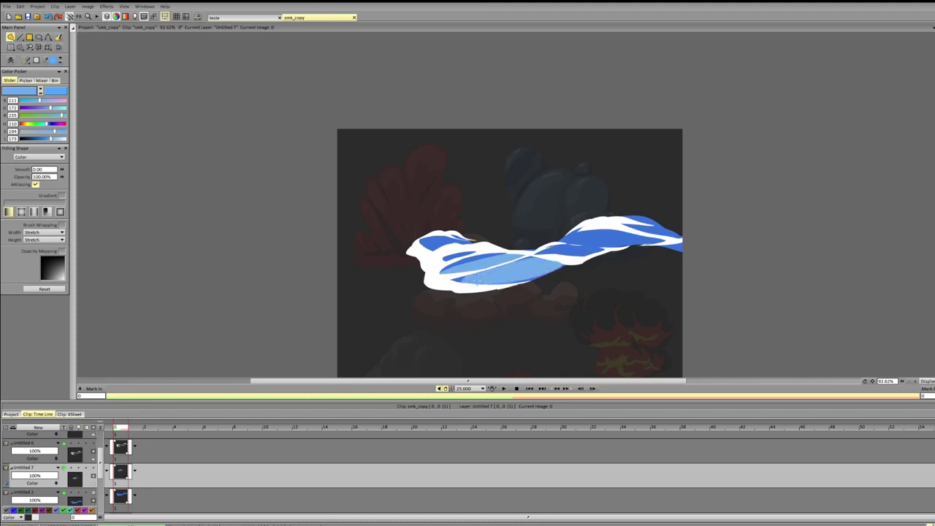
key("ctrl+z")
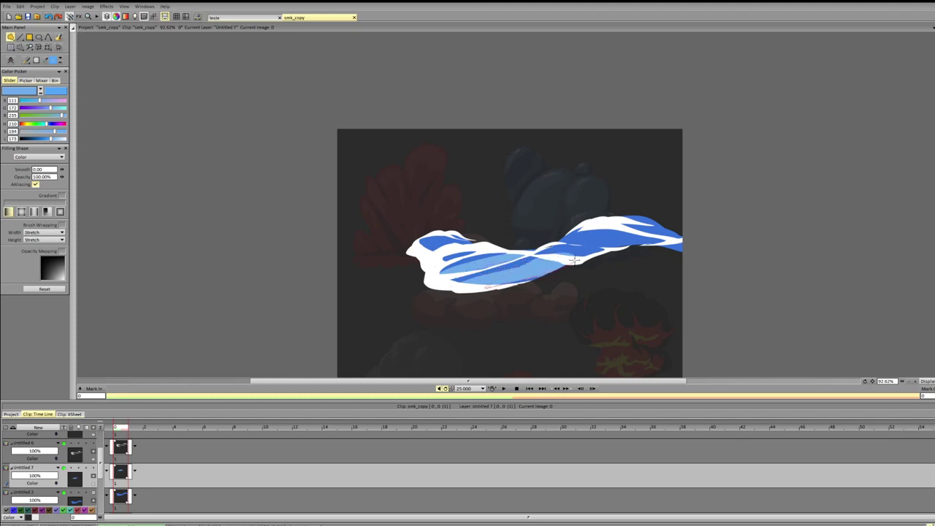
Step: Extend the light blue shading into the stream's upper front curl and along its rear section up to the canvas edge
left_click_drag(574, 260, 573, 259)
mouse_move(426, 255)
left_mouse_down()
mouse_move(394, 246)
mouse_move(463, 232)
mouse_move(488, 243)
left_mouse_up()
mouse_move(511, 254)
left_mouse_down()
mouse_move(450, 264)
mouse_move(504, 256)
left_mouse_up()
mouse_move(468, 269)
left_mouse_down()
mouse_move(517, 249)
mouse_move(445, 282)
mouse_move(455, 266)
mouse_move(544, 246)
left_mouse_up()
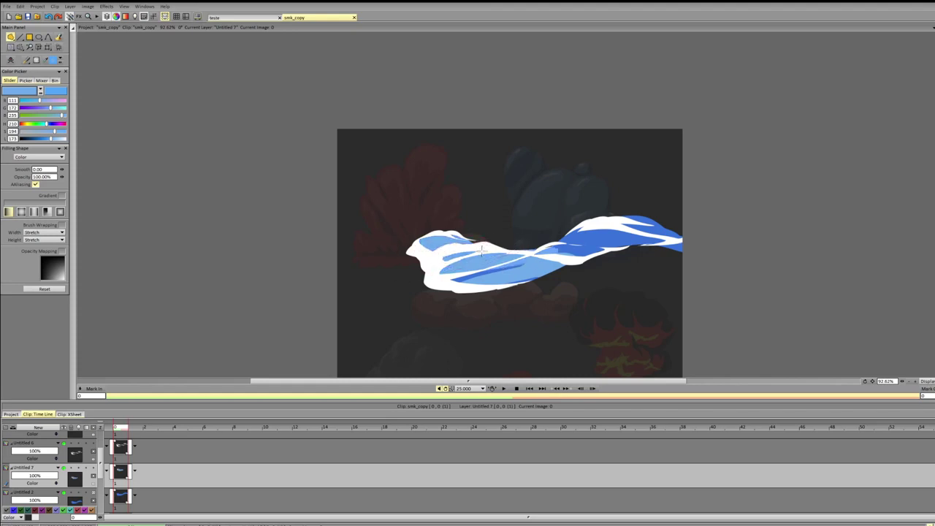
mouse_move(482, 251)
left_mouse_down()
mouse_move(438, 265)
mouse_move(503, 299)
mouse_move(459, 285)
mouse_move(476, 325)
left_mouse_up()
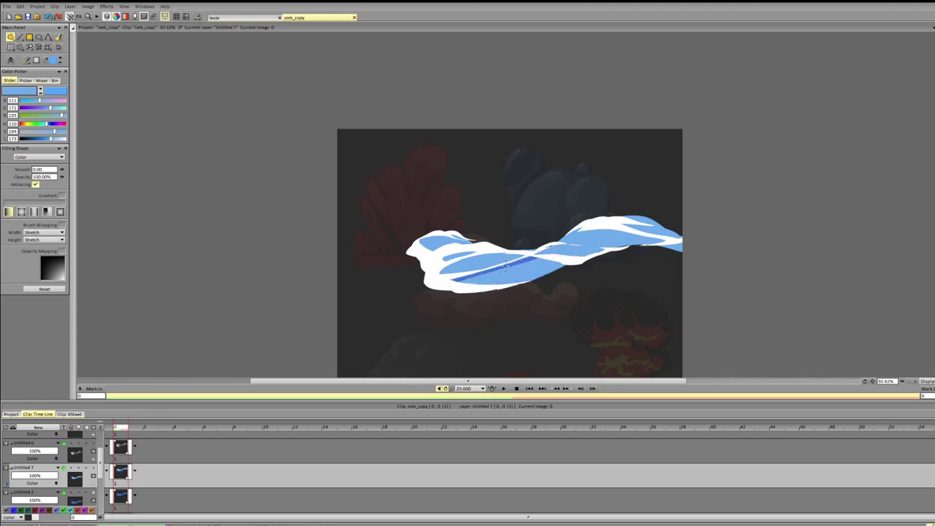
Step: Rework the light blue shading so that dark blue bands follow the twisting folds of the stream
mouse_move(585, 263)
left_mouse_down()
mouse_move(493, 273)
mouse_move(523, 267)
mouse_move(466, 294)
mouse_move(502, 265)
mouse_move(516, 269)
mouse_move(491, 291)
left_mouse_up()
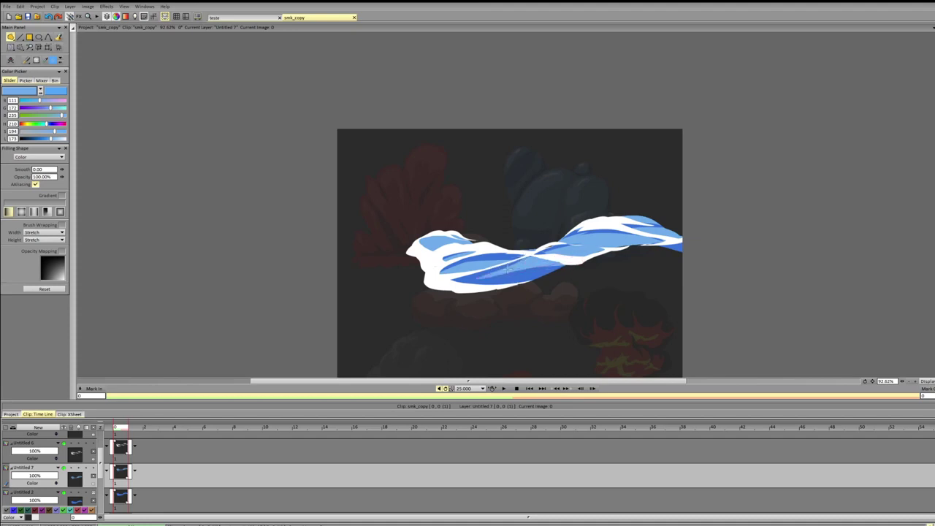
left_click(533, 268)
left_click(549, 257)
Step: Clear the water stream artwork from the Untitled 2, Untitled 7 and Untitled 6 layers
scroll(905, 373, "down", 4)
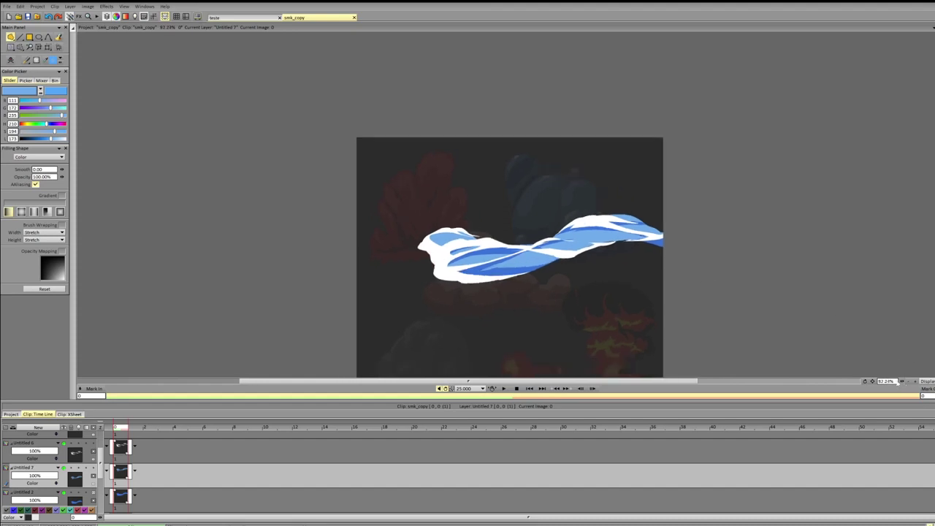
mouse_move(881, 380)
left_mouse_down()
mouse_move(906, 380)
mouse_move(892, 379)
left_mouse_up()
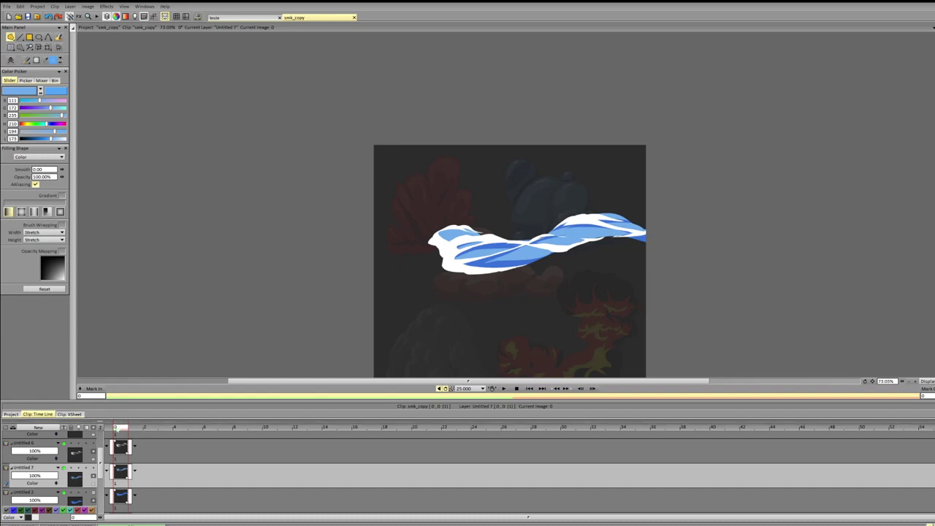
scroll(108, 458, "down", 2)
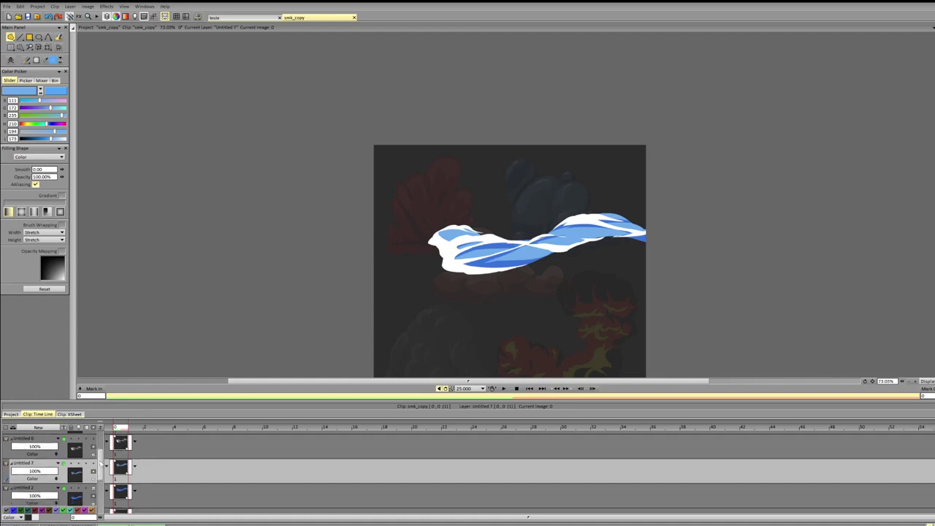
scroll(102, 475, "down", 2)
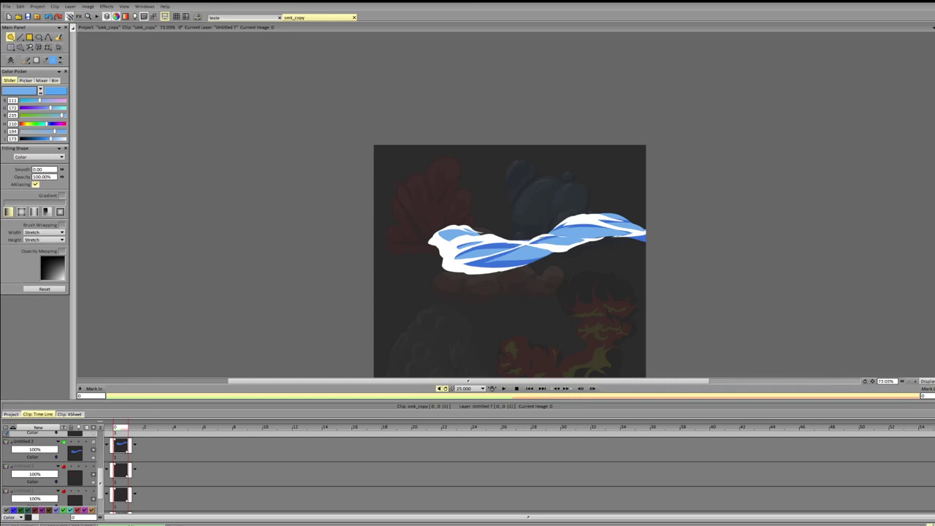
left_click_drag(101, 480, 101, 471)
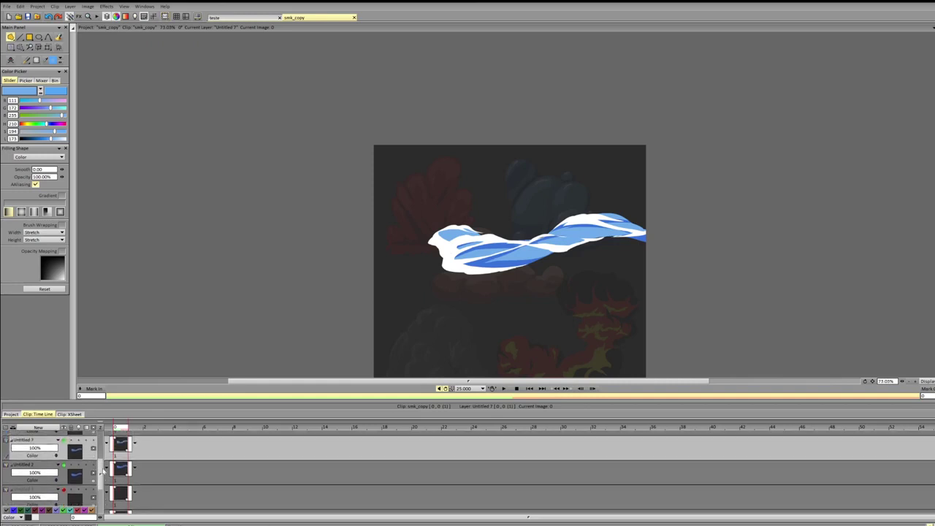
left_click(124, 483)
key("BackSpace")
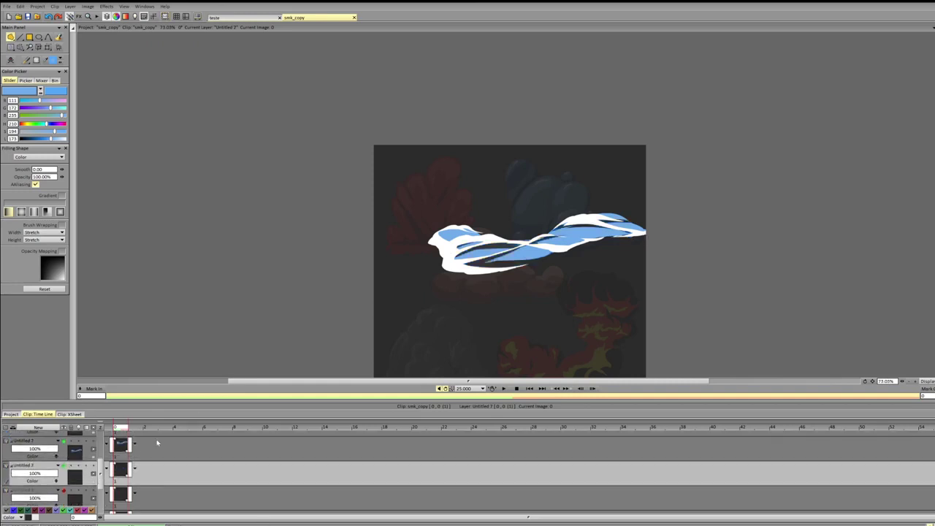
left_click(116, 454)
key("BackSpace")
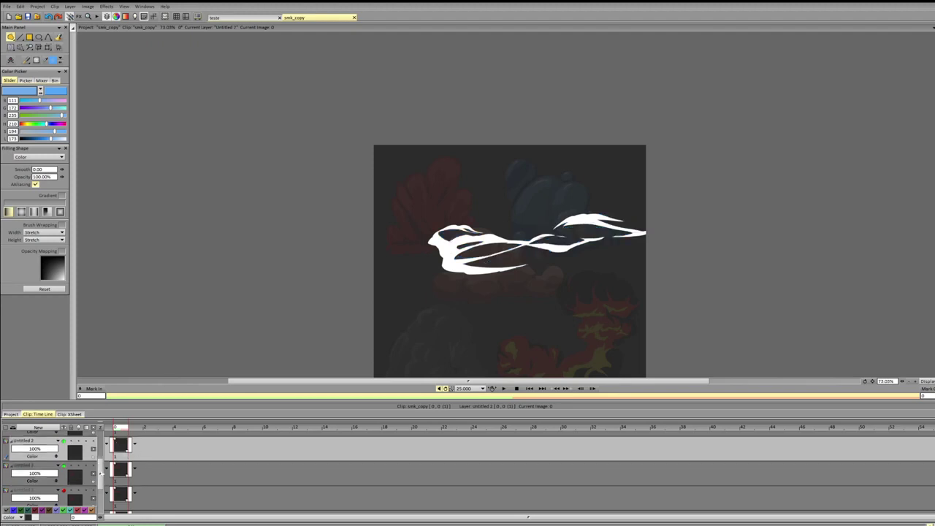
scroll(102, 473, "down", 1)
left_click(51, 481)
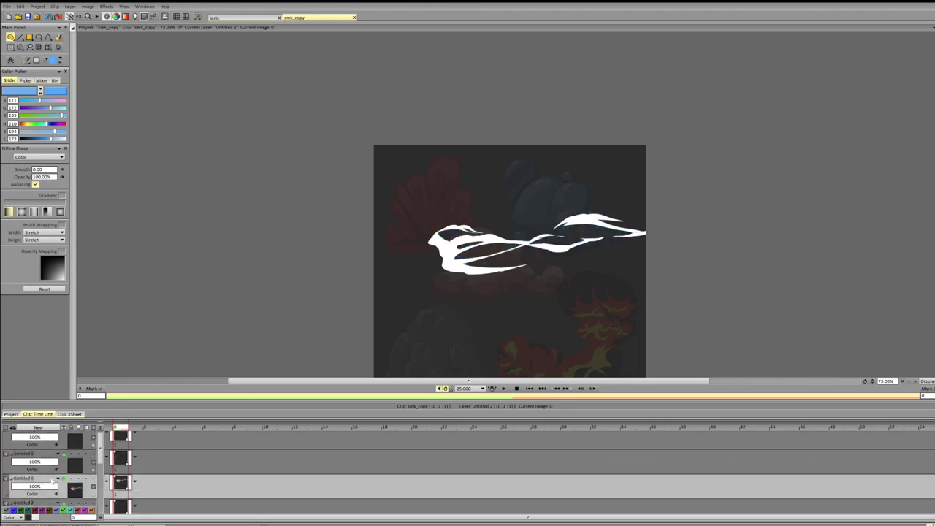
key("BackSpace")
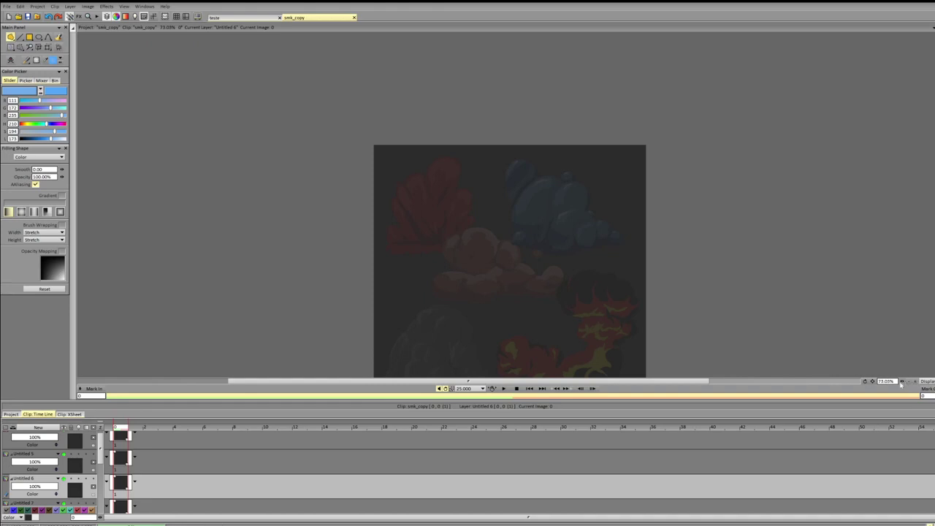
Step: Set up the PenBrush in bright cyan with a size of 1.00 for sketching on the Untitled 6 layer
left_click_drag(901, 382, 911, 382)
key("d")
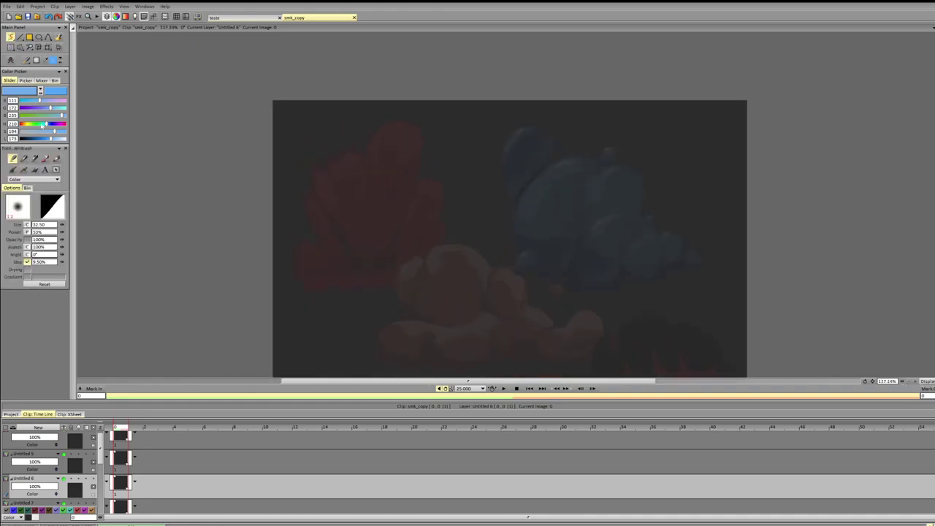
mouse_move(46, 124)
left_mouse_down()
mouse_move(66, 131)
mouse_move(44, 124)
left_mouse_up()
left_click_drag(51, 139, 47, 139)
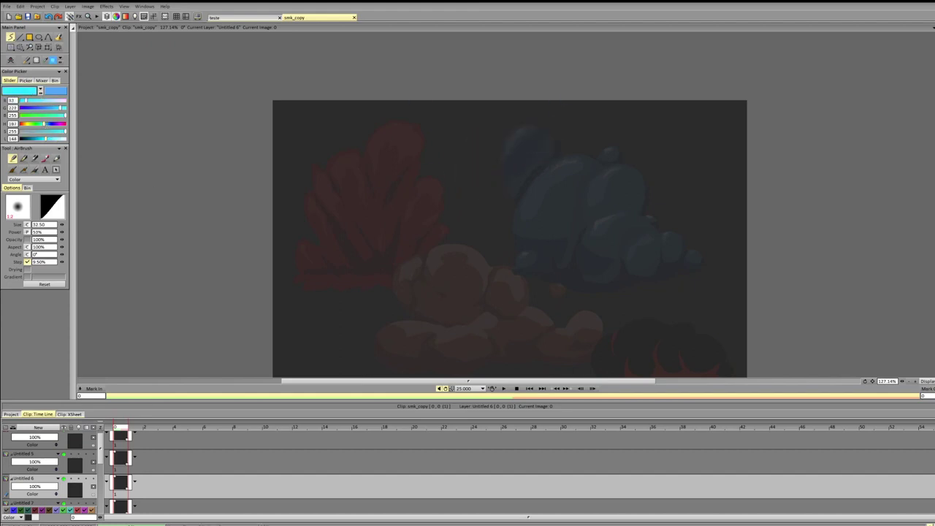
left_click(24, 158)
left_click_drag(553, 149, 510, 196)
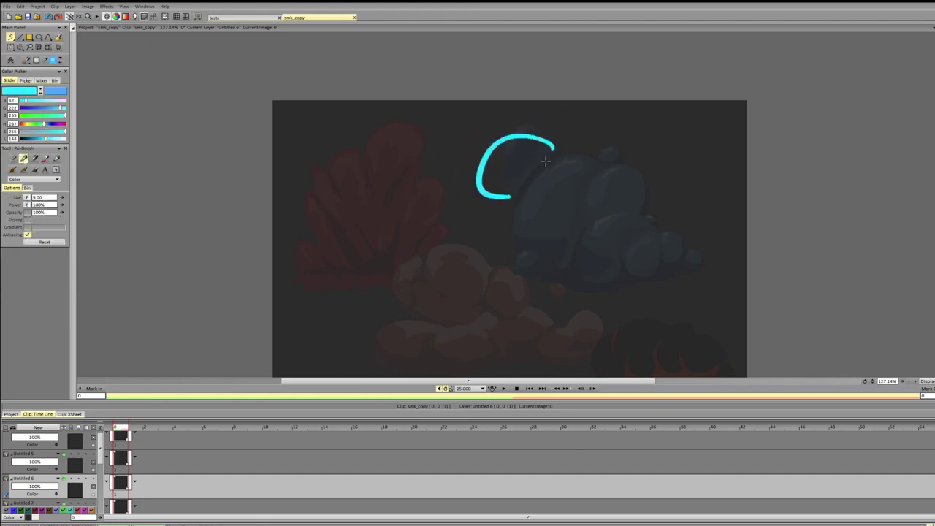
key("ctrl+z")
double_click(35, 197)
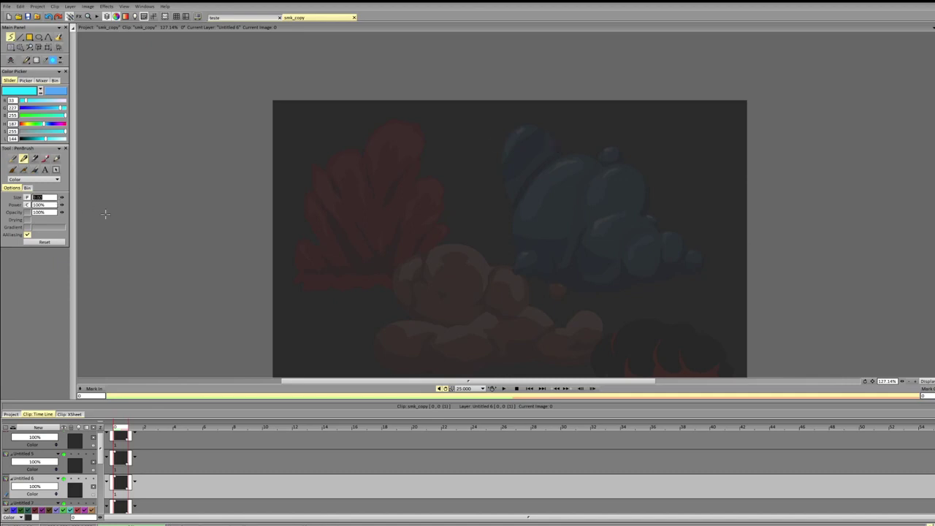
type("1")
key("Return")
Step: Sketch a large round puff outline at the blue cloud's upper left, with a curved inner edge
mouse_move(550, 139)
left_mouse_down()
mouse_move(507, 202)
mouse_move(569, 163)
left_mouse_up()
key("ctrl+z")
key("ctrl+z")
mouse_move(505, 198)
left_mouse_down()
mouse_move(507, 132)
mouse_move(521, 202)
mouse_move(573, 156)
mouse_move(485, 191)
mouse_move(504, 202)
left_mouse_up()
key("ctrl+z")
key("ctrl+z")
key("ctrl+z")
mouse_move(479, 174)
left_mouse_down()
mouse_move(491, 196)
mouse_move(542, 156)
left_mouse_up()
key("ctrl+z")
left_click_drag(504, 204, 528, 155)
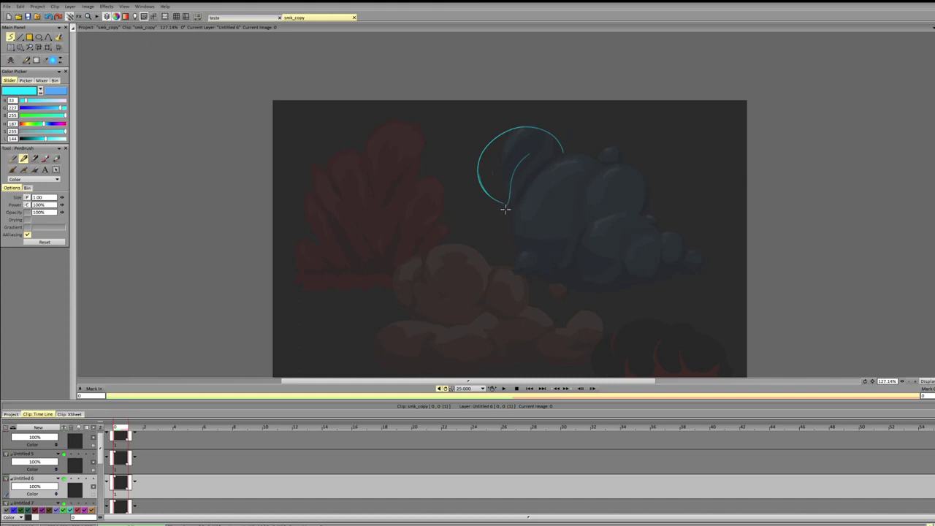
Step: Outline the left side and top of the large central puff, with a short curved crease at its upper right
left_click_drag(505, 205, 535, 255)
key("ctrl+z")
left_click_drag(508, 204, 540, 264)
left_click_drag(502, 225, 554, 270)
key("ctrl+z")
mouse_move(504, 226)
left_mouse_down()
mouse_move(517, 188)
mouse_move(555, 157)
left_mouse_up()
key("ctrl+z")
key("ctrl+z")
left_click_drag(505, 209, 556, 156)
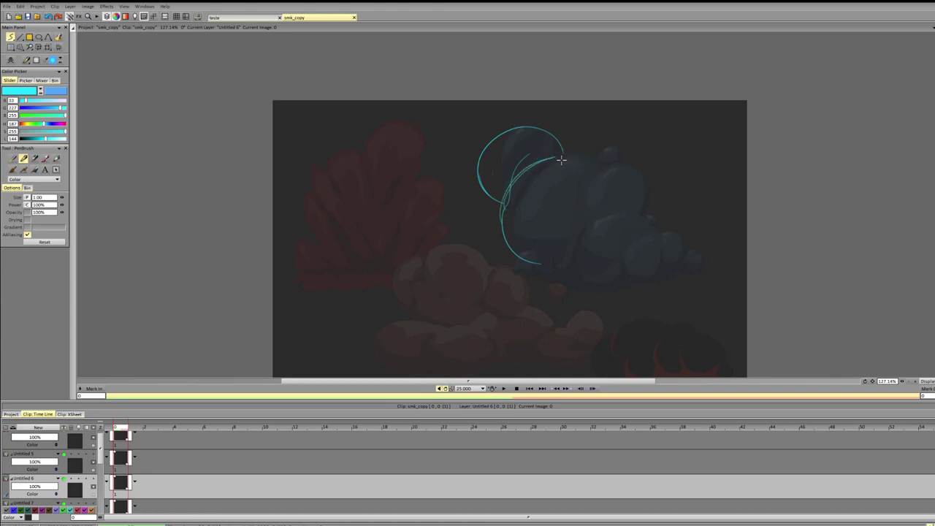
left_click_drag(561, 160, 576, 190)
Step: Sketch small overlapping puffs on top, where the left puff meets the large central puff
key("shift+d")
key("d")
key("f")
key("d")
mouse_move(550, 133)
left_mouse_down()
mouse_move(574, 159)
mouse_move(561, 136)
mouse_move(577, 152)
mouse_move(536, 158)
left_mouse_up()
key("ctrl+z")
key("f")
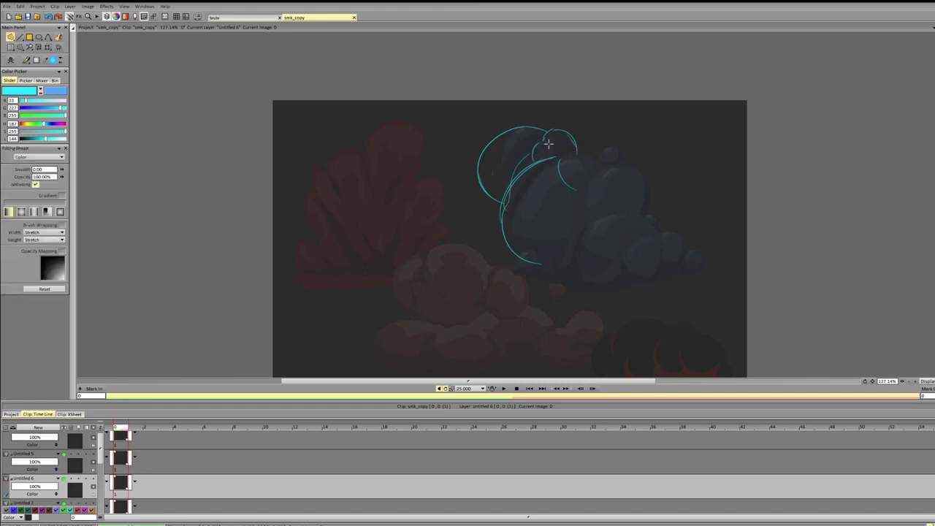
key("b")
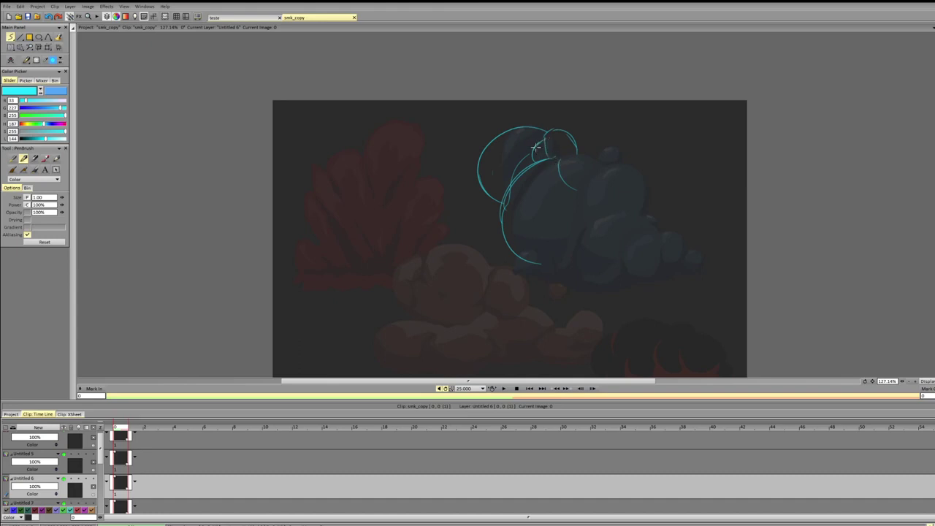
mouse_move(535, 146)
left_mouse_down()
mouse_move(529, 164)
mouse_move(542, 139)
left_mouse_up()
key("f")
key("b")
mouse_move(556, 131)
left_mouse_down()
mouse_move(583, 146)
mouse_move(587, 138)
mouse_move(589, 153)
mouse_move(575, 146)
mouse_move(596, 152)
mouse_move(566, 136)
mouse_move(543, 135)
left_mouse_up()
key("f")
key("ctrl+z")
key("ctrl+z")
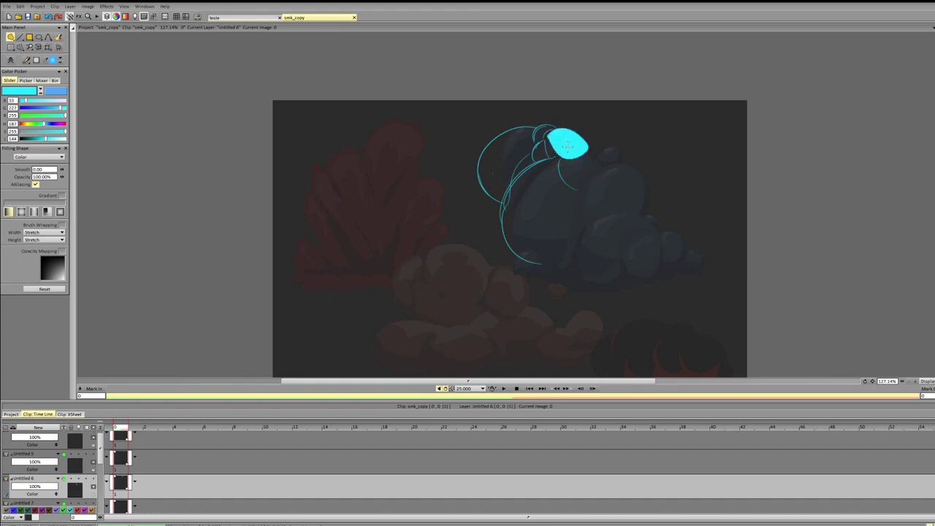
key("ctrl+z")
Step: Redraw the small top puff as one rounded outline and add tiny puffs on both sides of it
key("s")
mouse_move(550, 127)
left_mouse_down()
mouse_move(570, 139)
mouse_move(570, 152)
mouse_move(553, 128)
mouse_move(570, 157)
mouse_move(538, 148)
left_mouse_up()
key("ctrl+z")
key("f")
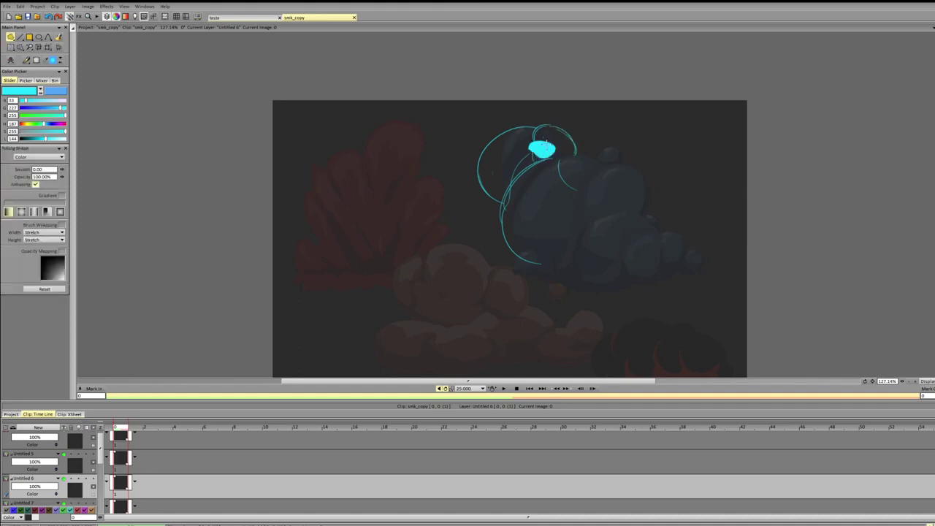
key("ctrl+z")
key("b")
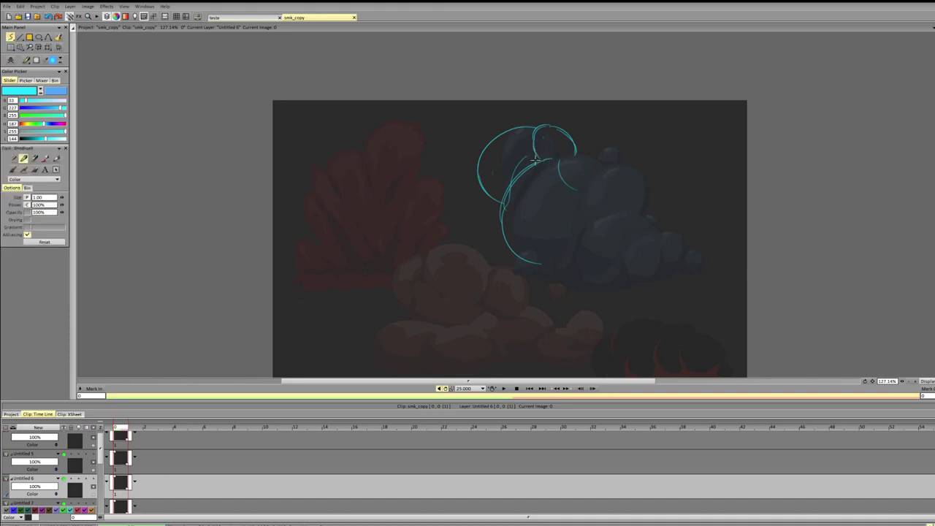
mouse_move(551, 158)
left_mouse_down()
mouse_move(579, 139)
mouse_move(544, 158)
mouse_move(590, 159)
mouse_move(543, 159)
mouse_move(579, 161)
mouse_move(550, 158)
mouse_move(580, 148)
mouse_move(545, 162)
mouse_move(559, 154)
mouse_move(532, 143)
mouse_move(532, 170)
left_mouse_up()
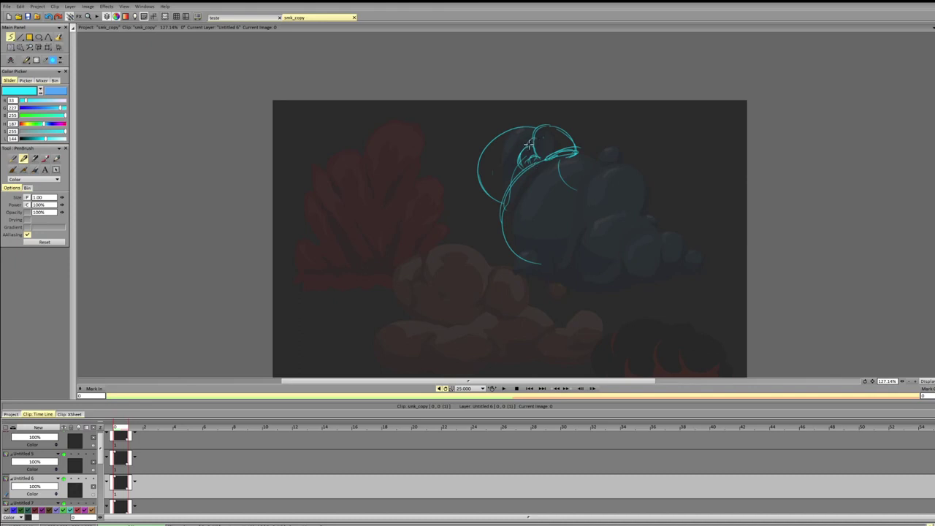
mouse_move(529, 144)
left_mouse_down()
mouse_move(574, 137)
mouse_move(585, 157)
left_mouse_up()
key("ctrl+z")
Step: Try out overlapping puff outlines over the upper left of the brown cloud and undo them
mouse_move(415, 296)
left_mouse_down()
mouse_move(414, 252)
mouse_move(440, 254)
mouse_move(431, 252)
mouse_move(458, 287)
mouse_move(415, 293)
mouse_move(450, 298)
mouse_move(459, 285)
mouse_move(416, 291)
left_mouse_up()
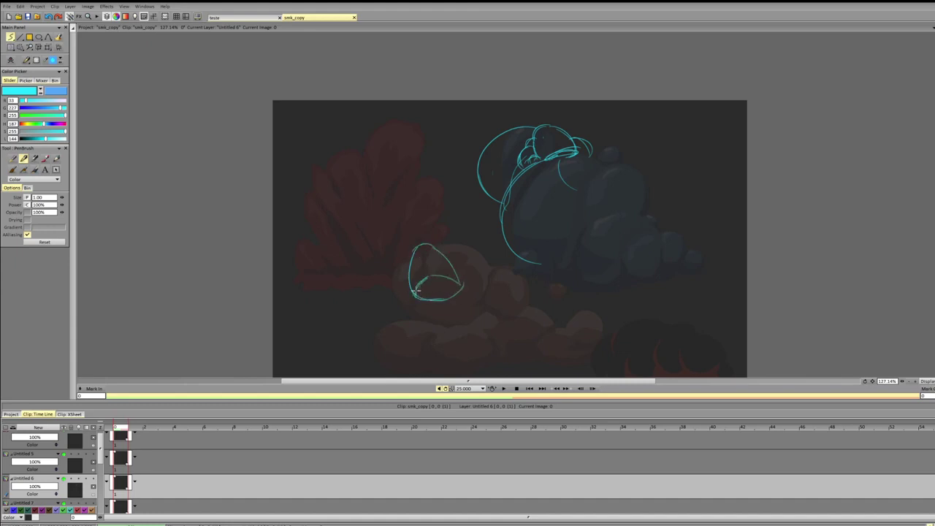
left_click_drag(431, 248, 459, 280)
mouse_move(410, 244)
left_mouse_down()
mouse_move(440, 217)
mouse_move(484, 231)
mouse_move(488, 260)
mouse_move(427, 282)
mouse_move(493, 255)
mouse_move(428, 304)
left_mouse_up()
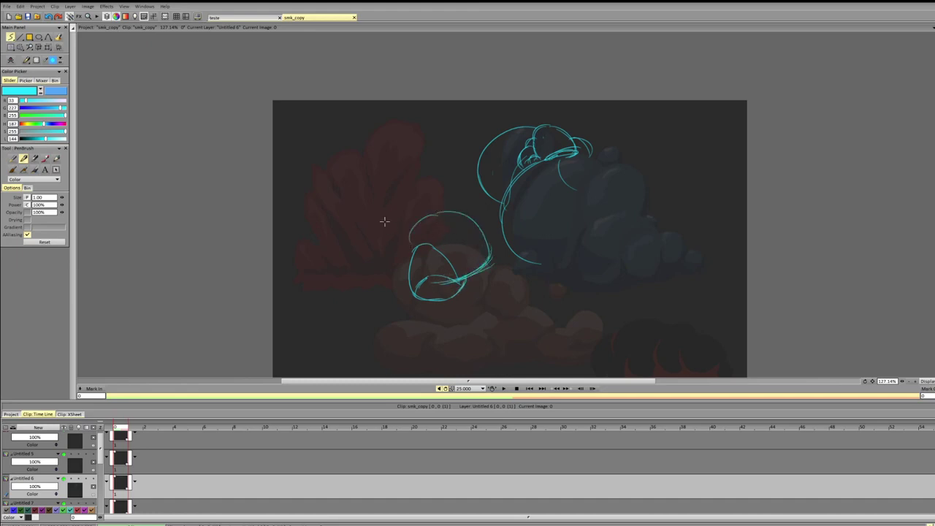
mouse_move(408, 232)
left_mouse_down()
mouse_move(396, 256)
mouse_move(393, 236)
mouse_move(411, 228)
mouse_move(410, 263)
left_mouse_up()
mouse_move(479, 273)
left_mouse_down()
mouse_move(467, 284)
mouse_move(471, 277)
left_mouse_up()
key("ctrl+z")
key("ctrl+z")
key("ctrl+z")
key("ctrl+z")
key("ctrl+z")
key("ctrl+z")
key("ctrl+z")
key("ctrl+z")
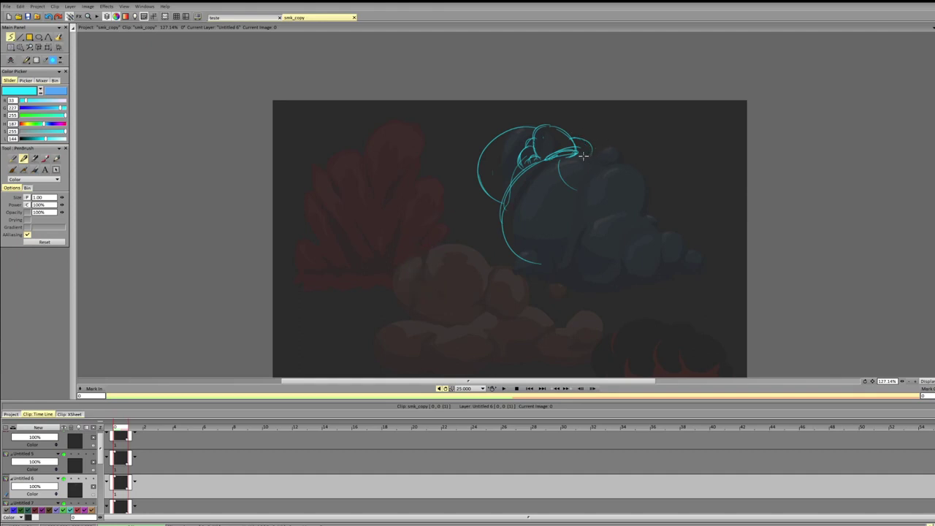
Step: Outline a small puff at the central puff's upper right and a round puff beneath its lower edge
mouse_move(583, 154)
left_mouse_down()
mouse_move(605, 166)
mouse_move(599, 161)
mouse_move(628, 163)
left_mouse_up()
left_click_drag(517, 250, 564, 285)
key("ctrl+z")
mouse_move(517, 255)
left_mouse_down()
mouse_move(562, 280)
mouse_move(513, 272)
mouse_move(583, 283)
mouse_move(572, 289)
mouse_move(590, 264)
mouse_move(590, 275)
mouse_move(573, 280)
mouse_move(575, 266)
mouse_move(534, 269)
mouse_move(595, 263)
mouse_move(527, 267)
mouse_move(589, 266)
mouse_move(529, 262)
mouse_move(583, 267)
left_mouse_up()
key("ctrl+z")
key("ctrl+z")
key("ctrl+z")
mouse_move(535, 266)
left_mouse_down()
mouse_move(578, 267)
mouse_move(564, 267)
mouse_move(615, 257)
left_mouse_up()
key("ctrl+z")
Step: Sketch the left and lower edges of a puff at the central puff's lower right
left_click_drag(586, 228, 637, 280)
left_click_drag(588, 252, 651, 288)
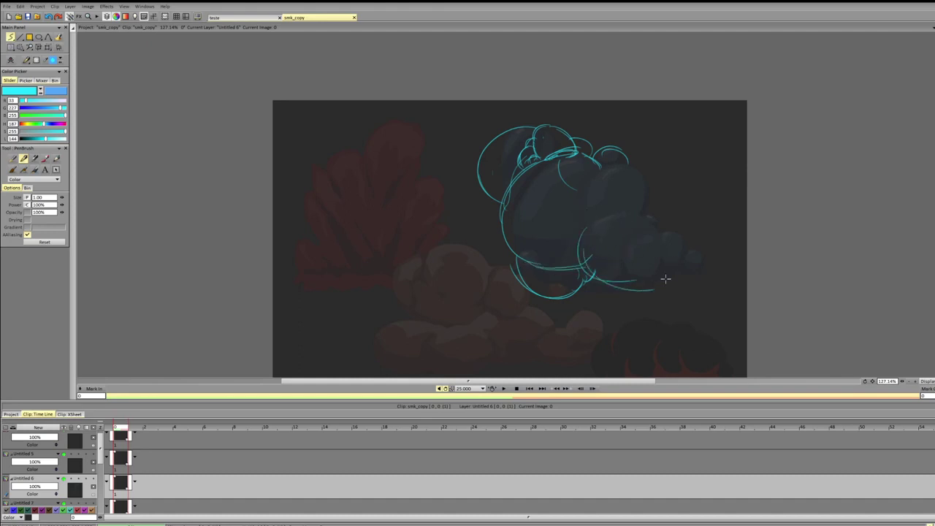
key("ctrl+z")
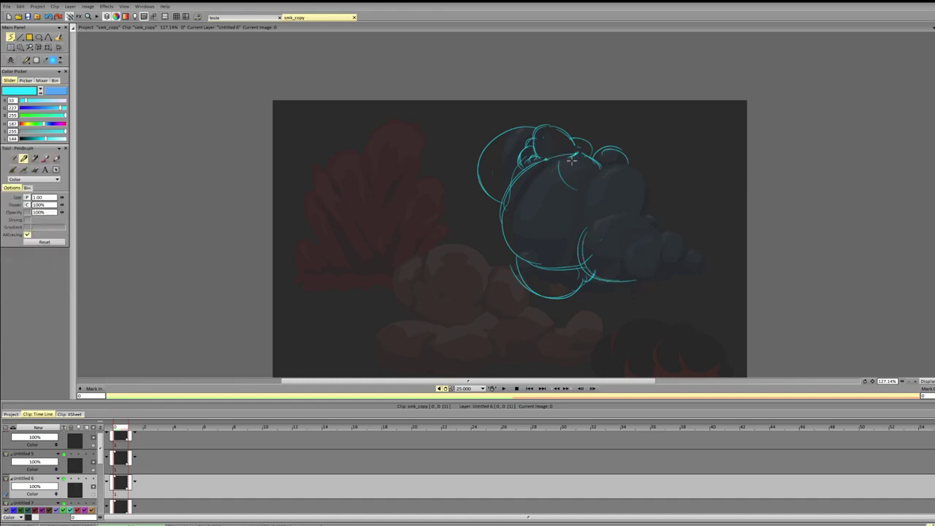
Step: Erase the lines overlapping the small top puff with the filled shape in Erase mode, and redraw its contour with an inner curve
key("f")
mouse_move(575, 152)
left_mouse_down()
mouse_move(548, 146)
mouse_move(545, 157)
mouse_move(570, 163)
mouse_move(538, 168)
mouse_move(584, 150)
mouse_move(566, 165)
left_mouse_up()
key("ctrl+z")
key("ctrl+z")
key("d")
key("ctrl+z")
key("f")
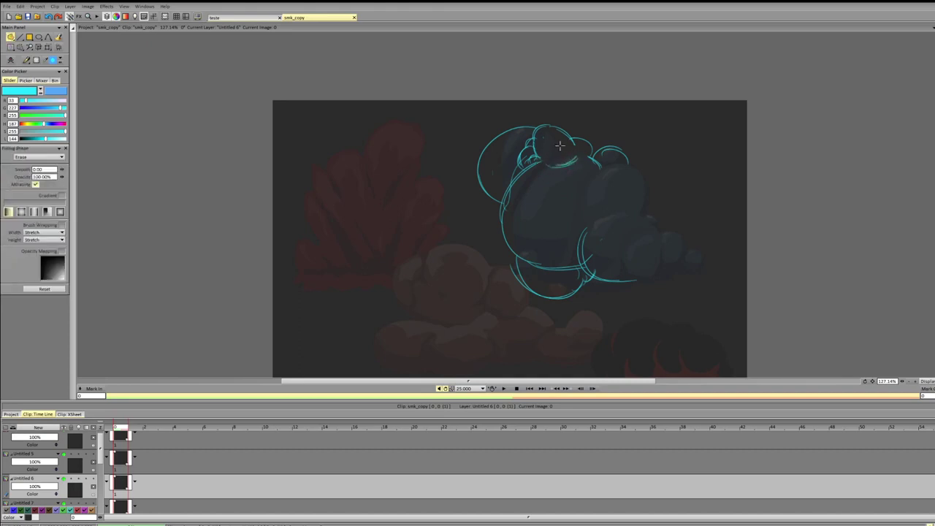
key("f")
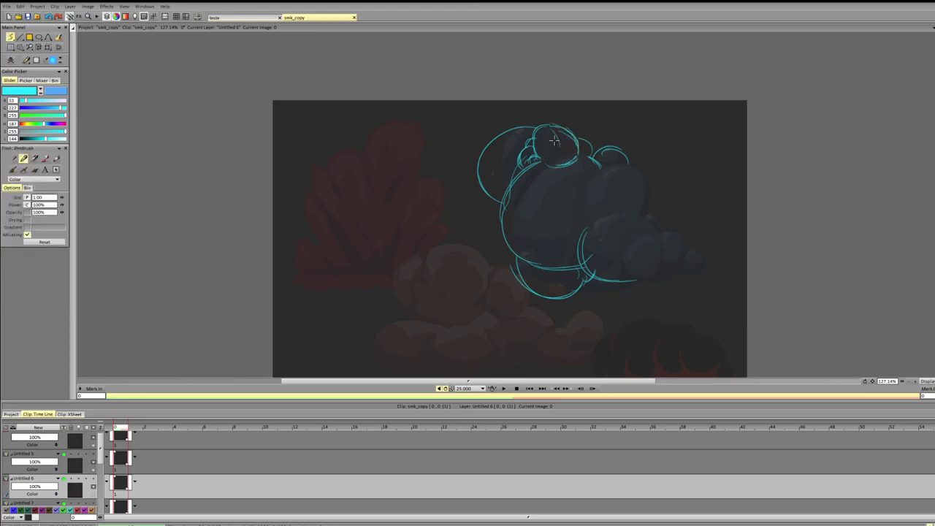
left_click_drag(547, 132, 565, 155)
Step: Outline the upper-right curve of the puff at the central puff's lower right
mouse_move(605, 170)
left_mouse_down()
mouse_move(597, 196)
mouse_move(612, 167)
mouse_move(620, 173)
mouse_move(606, 171)
mouse_move(606, 187)
mouse_move(629, 179)
mouse_move(610, 187)
mouse_move(606, 224)
mouse_move(619, 198)
mouse_move(621, 213)
mouse_move(658, 236)
left_mouse_up()
key("ctrl+z")
key("ctrl+z")
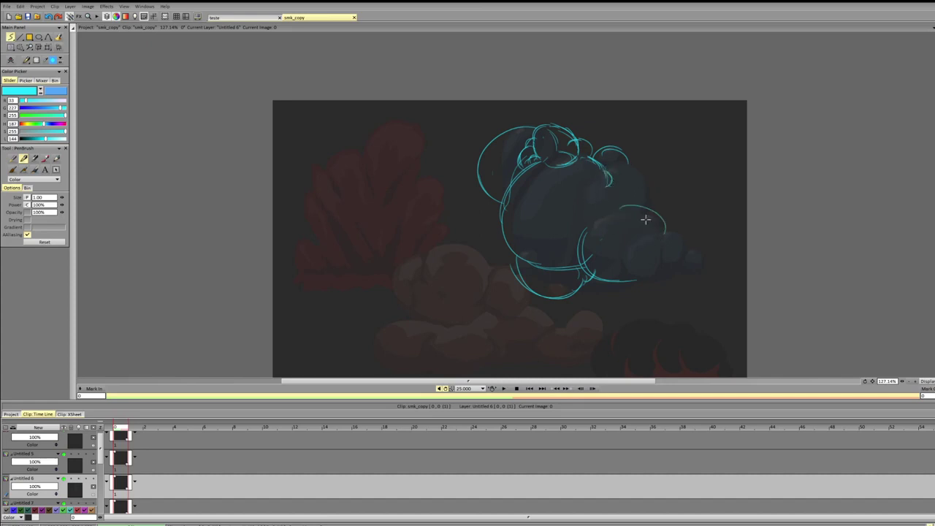
key("ctrl+z")
left_click_drag(621, 205, 651, 233)
key("ctrl+z")
left_click_drag(623, 205, 646, 232)
Step: Outline a large round puff to the right of the central puff, undoing the rejected strokes
left_click_drag(607, 171, 640, 203)
key("ctrl+z")
left_click_drag(622, 165, 638, 211)
key("ctrl+z")
left_click_drag(602, 172, 629, 176)
mouse_move(610, 162)
left_mouse_down()
mouse_move(642, 176)
mouse_move(633, 182)
mouse_move(649, 218)
left_mouse_up()
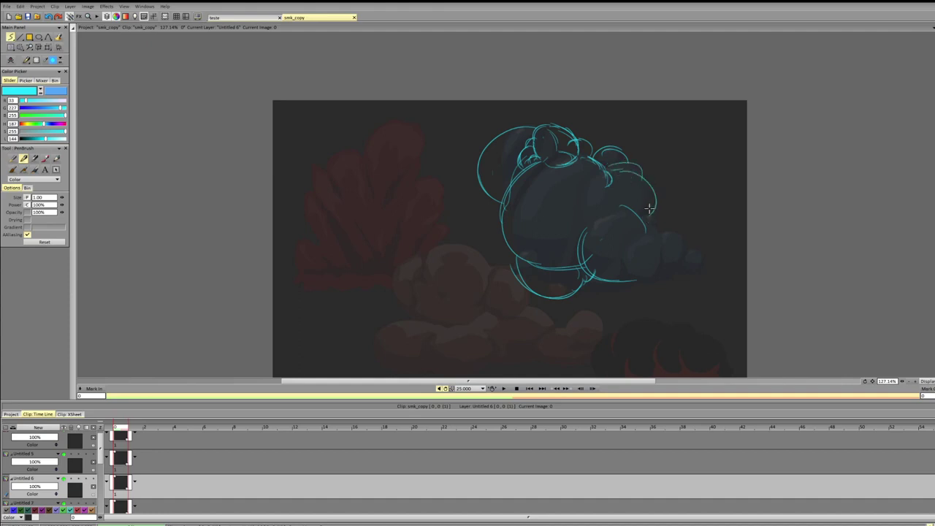
key("ctrl+z")
key("ctrl+z")
left_click_drag(612, 172, 650, 220)
left_click_drag(631, 162, 601, 173)
key("ctrl+z")
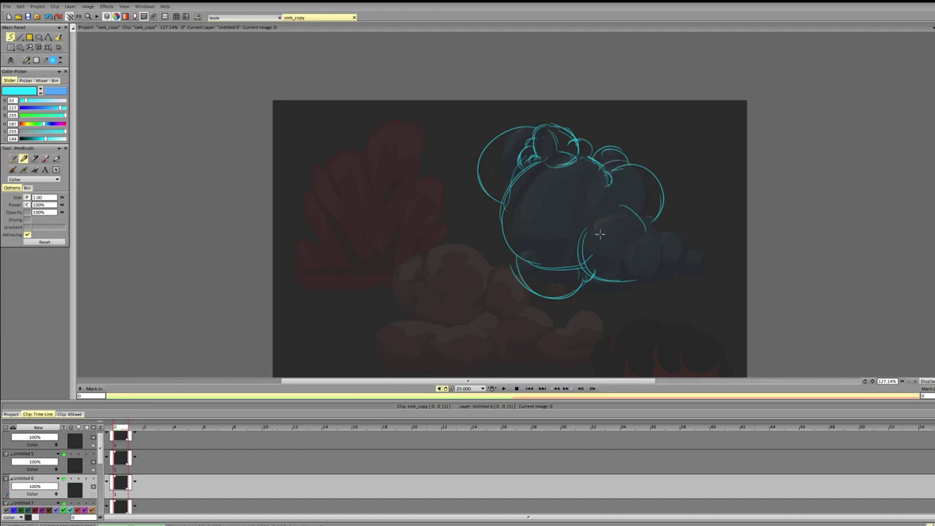
Step: Erase the lower-right puff's outline and redraw a smaller edge for it beneath the large right-hand puff
key("e")
mouse_move(575, 238)
left_mouse_down()
mouse_move(636, 220)
mouse_move(599, 225)
mouse_move(669, 228)
mouse_move(656, 218)
mouse_move(641, 234)
mouse_move(662, 210)
mouse_move(630, 232)
mouse_move(660, 217)
mouse_move(634, 245)
left_mouse_up()
key("e")
key("ctrl+z")
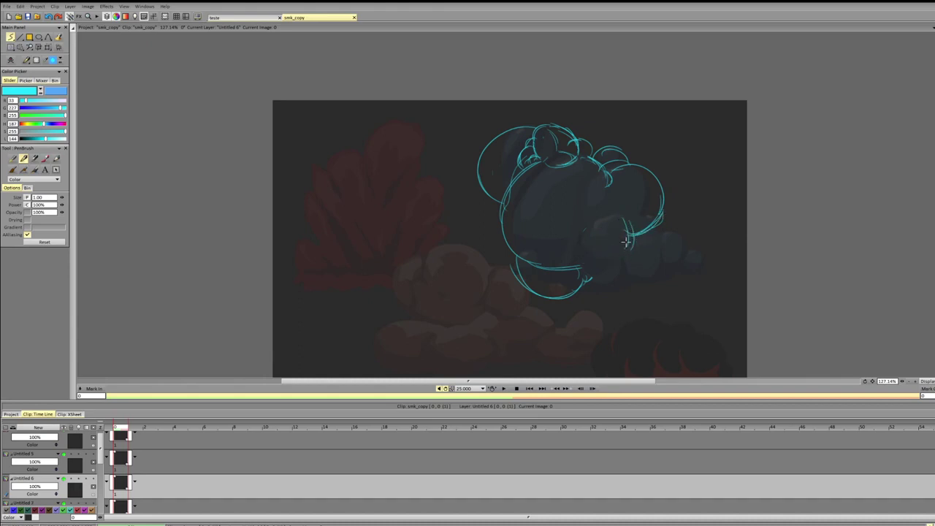
key("e")
key("b")
mouse_move(637, 250)
left_mouse_down()
mouse_move(615, 235)
mouse_move(640, 241)
left_mouse_up()
key("ctrl+z")
Step: Outline a round puff with an inner curve beneath the central puff's lower right
mouse_move(590, 286)
left_mouse_down()
mouse_move(616, 316)
mouse_move(632, 315)
left_mouse_up()
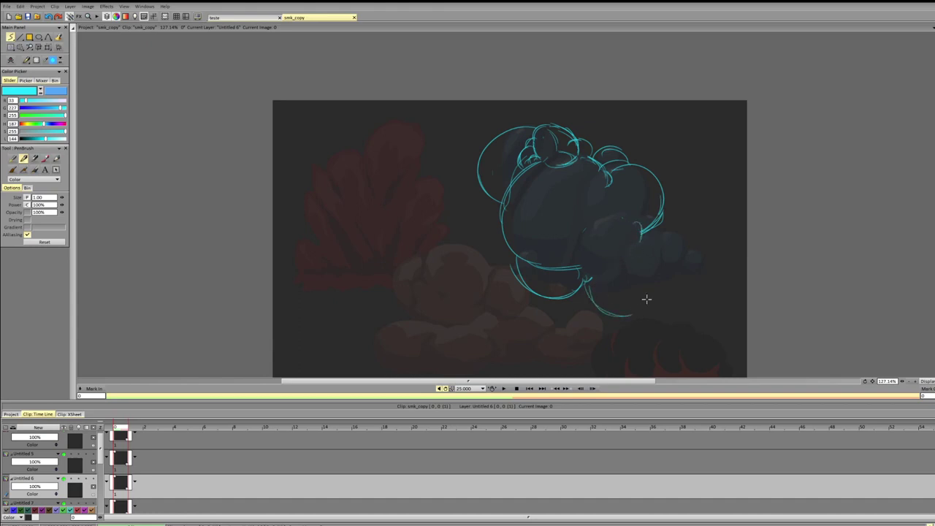
key("ctrl+z")
key("ctrl+z")
mouse_move(577, 294)
left_mouse_down()
mouse_move(622, 307)
mouse_move(631, 275)
mouse_move(628, 298)
mouse_move(604, 274)
mouse_move(619, 249)
mouse_move(626, 281)
mouse_move(671, 254)
mouse_move(686, 283)
left_mouse_up()
left_click_drag(687, 247, 610, 306)
key("ctrl+z")
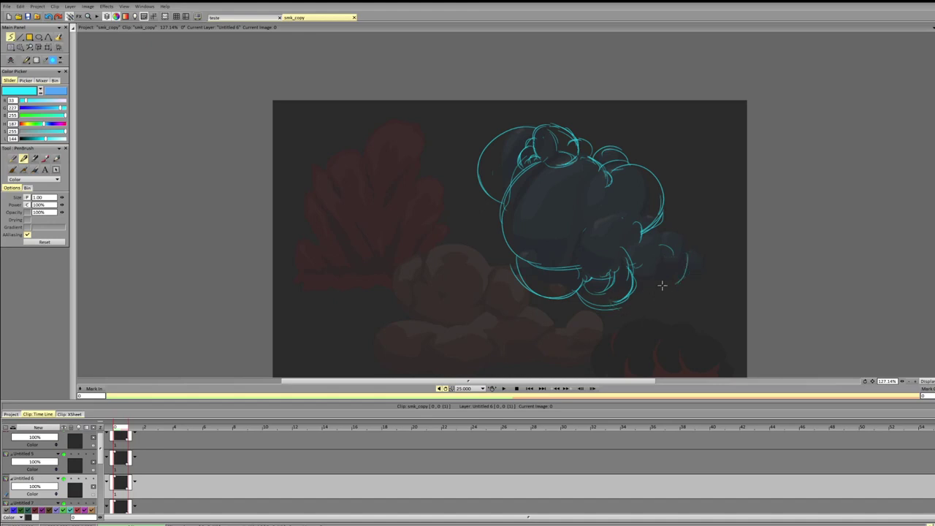
key("ctrl+z")
Step: Close the large right-hand puff's lower-left edge and outline a small puff at the cloud's far lower right
key("e")
key("e")
mouse_move(687, 250)
left_mouse_down()
mouse_move(639, 239)
mouse_move(662, 202)
mouse_move(637, 242)
mouse_move(661, 214)
mouse_move(645, 234)
mouse_move(649, 226)
mouse_move(643, 234)
mouse_move(618, 221)
mouse_move(618, 263)
left_mouse_up()
key("ctrl+z")
mouse_move(611, 202)
left_mouse_down()
mouse_move(657, 226)
mouse_move(626, 247)
mouse_move(662, 252)
mouse_move(676, 278)
mouse_move(668, 278)
left_mouse_up()
key("ctrl+z")
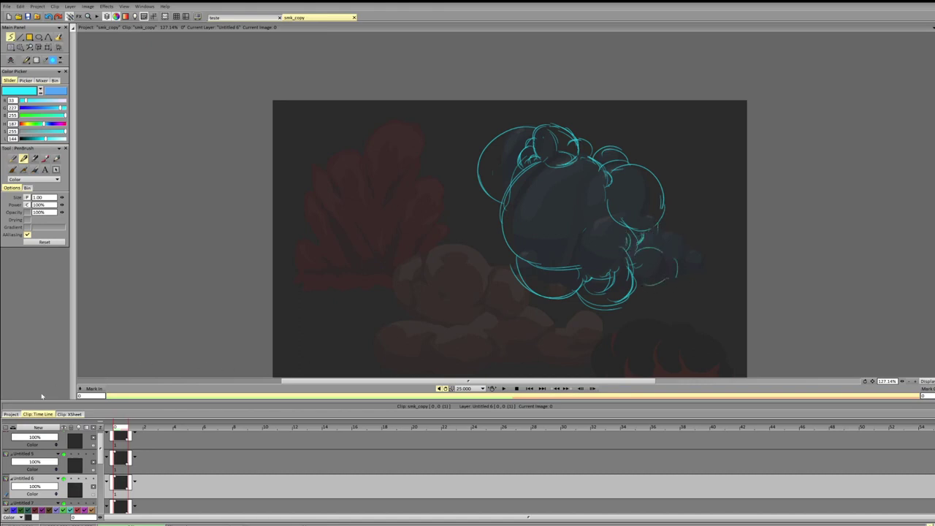
Step: Check the sketch against the reference and add curved inner contour strokes to the left, central, right and lower puffs
left_click(64, 479)
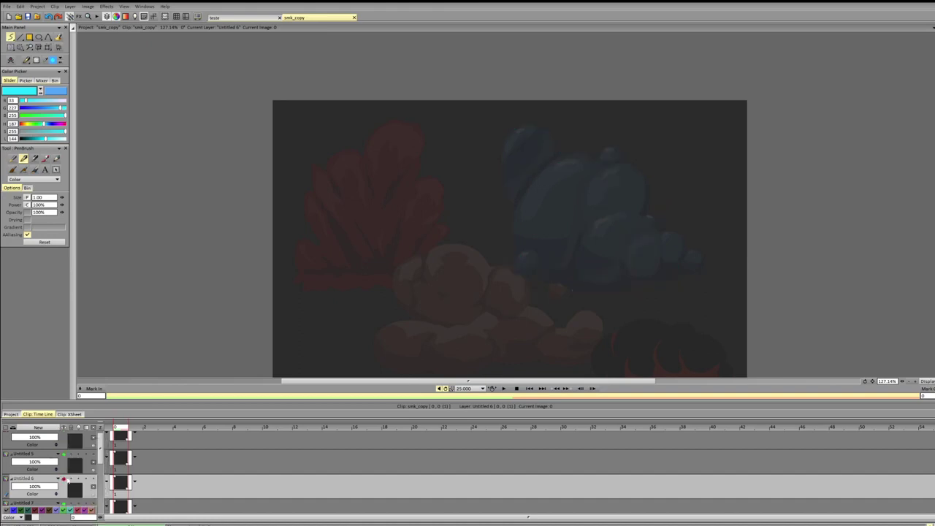
left_click(63, 478)
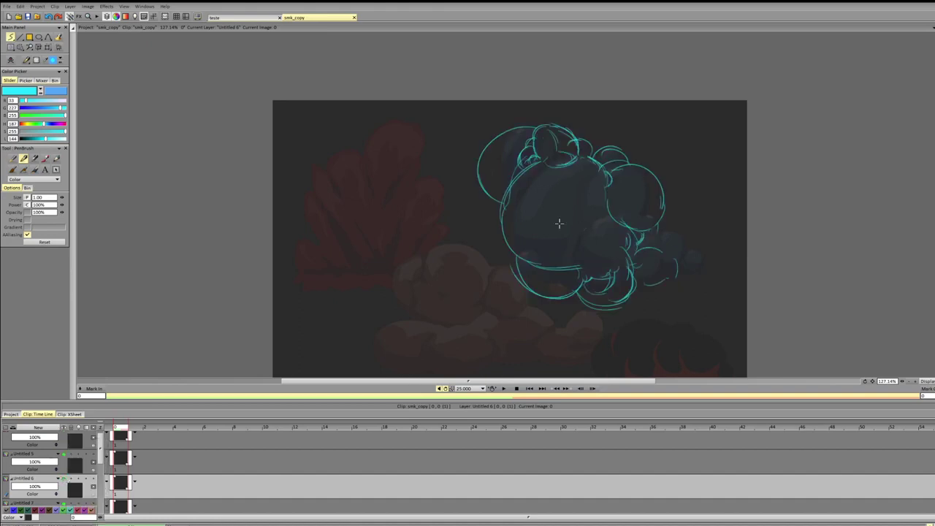
mouse_move(489, 176)
left_mouse_down()
mouse_move(499, 142)
mouse_move(491, 149)
left_mouse_up()
mouse_move(524, 197)
left_mouse_down()
mouse_move(521, 219)
mouse_move(532, 186)
mouse_move(550, 176)
mouse_move(567, 178)
mouse_move(538, 189)
mouse_move(598, 184)
left_mouse_up()
left_click_drag(520, 273, 538, 284)
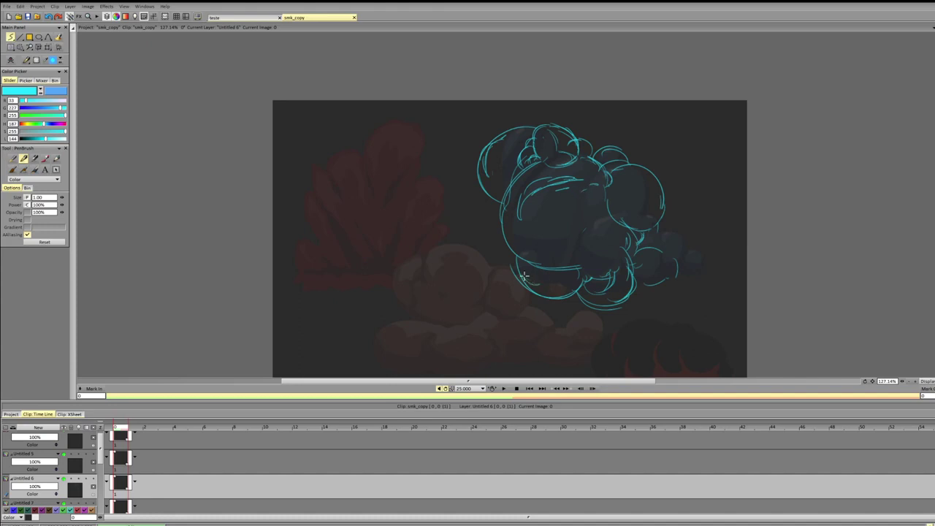
mouse_move(627, 187)
left_mouse_down()
mouse_move(653, 192)
mouse_move(621, 177)
mouse_move(654, 192)
left_mouse_up()
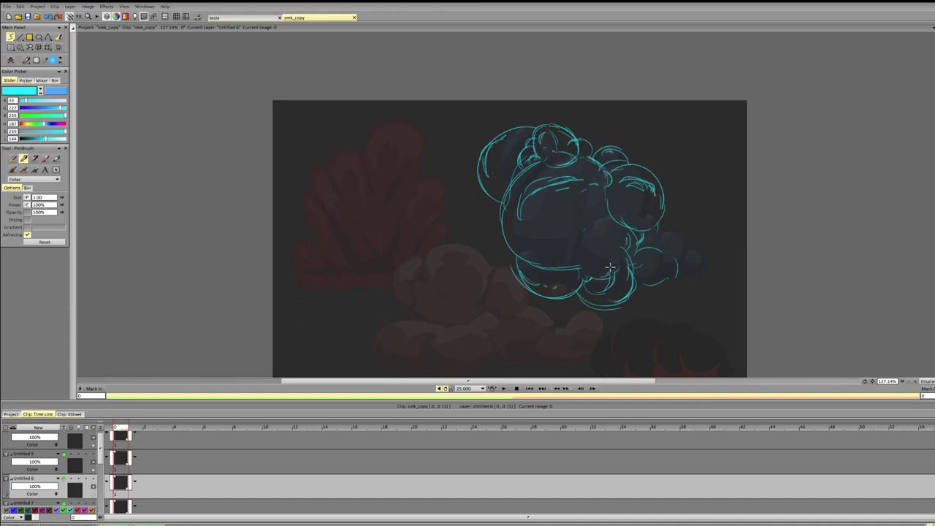
mouse_move(551, 254)
left_mouse_down()
mouse_move(531, 233)
mouse_move(553, 254)
mouse_move(539, 249)
mouse_move(611, 244)
mouse_move(586, 241)
mouse_move(586, 249)
mouse_move(600, 235)
mouse_move(582, 251)
left_mouse_up()
Step: Compare the cyan smoke sketch with the blue reference cloud by repeatedly hiding and showing the sketch layer
left_click(64, 478)
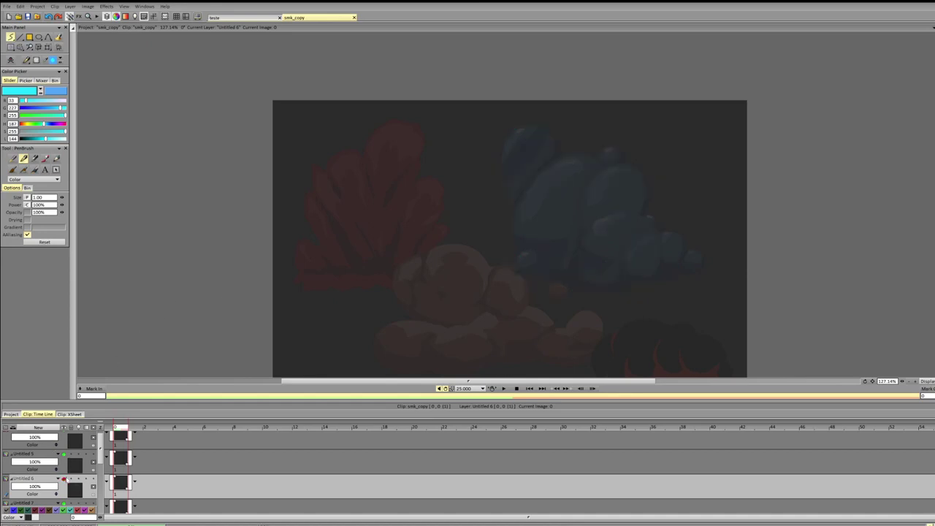
left_click(64, 479)
left_click(64, 478)
left_click(64, 479)
left_click(64, 479)
left_click(64, 479)
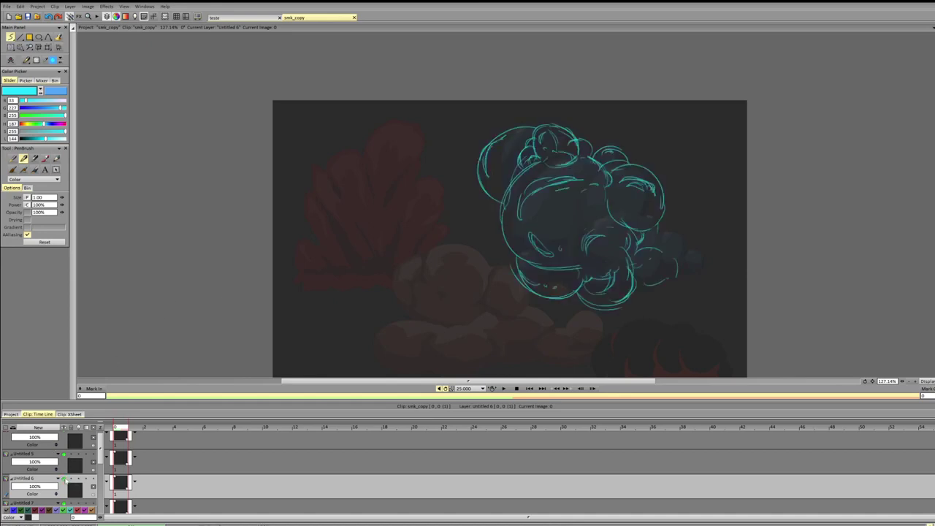
left_click(64, 478)
left_click(65, 479)
left_click(64, 479)
left_click(64, 479)
left_click(64, 479)
left_click(65, 478)
left_click(64, 479)
left_click(64, 479)
left_click(69, 480)
left_click(71, 478)
left_click(64, 478)
left_click(65, 479)
left_click(64, 479)
left_click(64, 479)
Step: Hide the cyan sketch layer and set the pen colour to red, hue 359, for drawing on a new layer
left_click(64, 478)
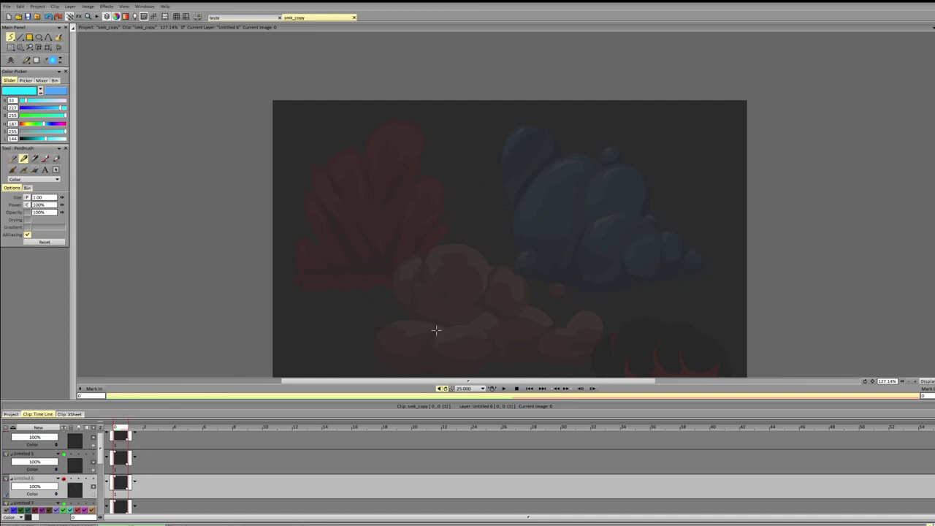
scroll(658, 223, "down", 3)
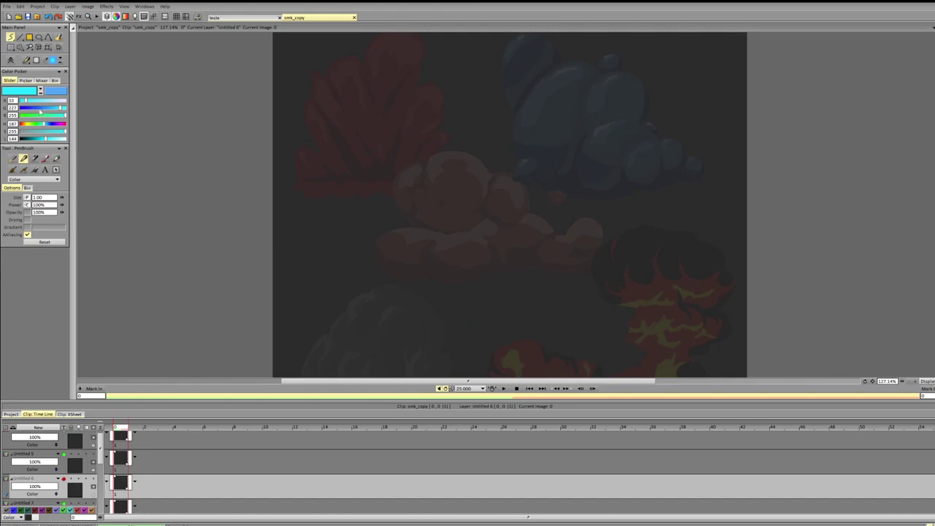
left_click_drag(44, 124, 73, 122)
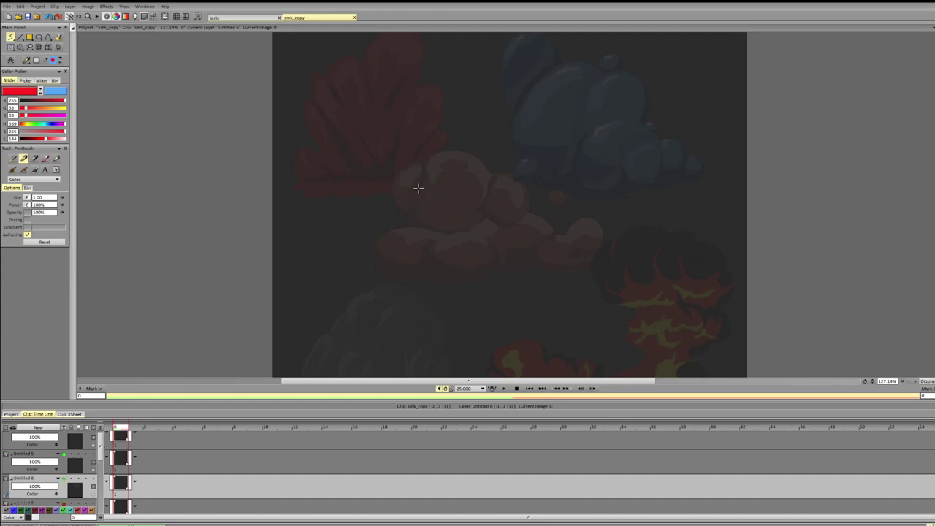
Step: Outline a large domed puff and the left side of the cloud in red over the brown reference cloud
mouse_move(377, 228)
left_mouse_down()
mouse_move(396, 249)
mouse_move(431, 265)
left_mouse_up()
key("ctrl+z")
left_click_drag(467, 152, 382, 208)
key("ctrl+z")
left_click_drag(499, 155, 381, 207)
key("ctrl+z")
mouse_move(502, 153)
left_mouse_down()
mouse_move(437, 116)
mouse_move(424, 207)
mouse_move(390, 173)
mouse_move(424, 218)
mouse_move(386, 192)
mouse_move(422, 255)
left_mouse_up()
key("ctrl+z")
Step: Outline the red cloud's flat base with its right end puff, and a round puff to the dome's right
mouse_move(436, 289)
left_mouse_down()
mouse_move(531, 289)
mouse_move(481, 294)
mouse_move(539, 273)
mouse_move(493, 298)
mouse_move(537, 275)
mouse_move(596, 274)
mouse_move(632, 240)
mouse_move(599, 232)
mouse_move(628, 227)
mouse_move(615, 252)
mouse_move(621, 225)
mouse_move(569, 235)
left_mouse_up()
key("ctrl+z")
key("ctrl+z")
mouse_move(636, 240)
left_mouse_down()
mouse_move(606, 273)
mouse_move(577, 277)
mouse_move(626, 266)
mouse_move(520, 272)
left_mouse_up()
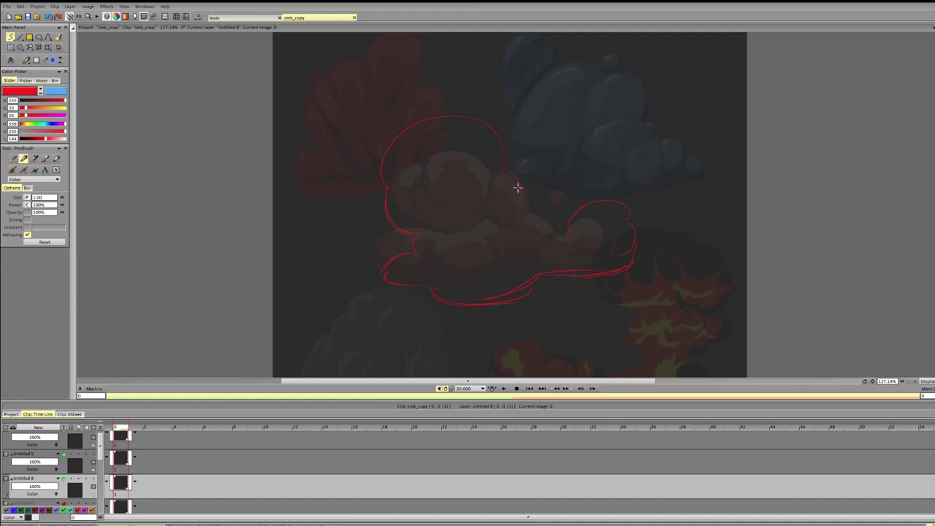
left_click_drag(512, 162, 553, 198)
Step: Check the red outline against the reference and erase stray inner lines with the filled shape in Erase mode
left_click(64, 479)
left_click(63, 478)
left_click(64, 478)
left_click(63, 478)
key("shift+d")
left_click_drag(534, 224, 519, 226)
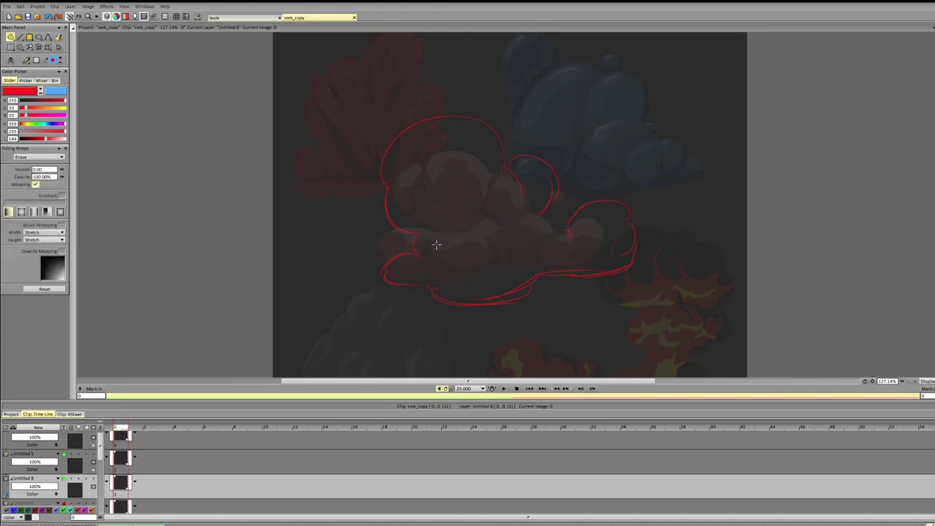
left_click_drag(437, 245, 420, 248)
key("e")
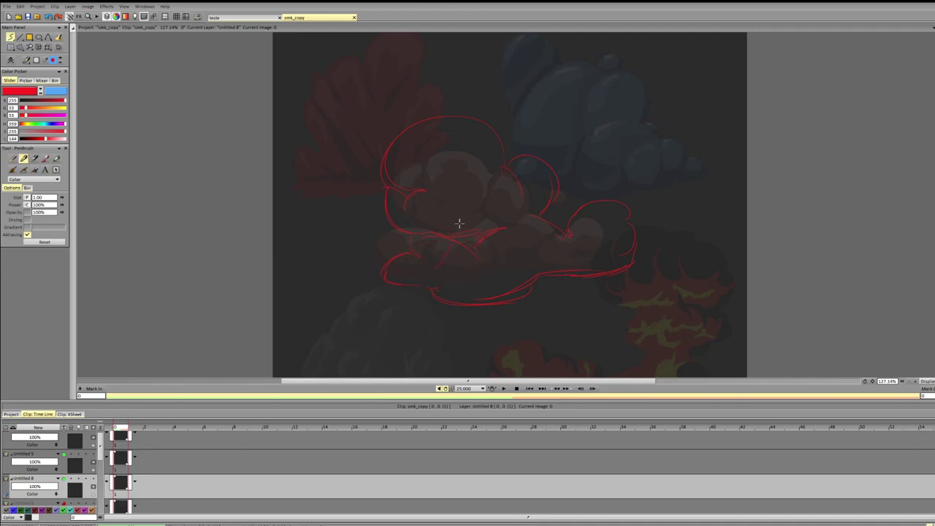
Step: Clean up the overlaps between the dome and the lower puffs and sketch the curves dividing them
mouse_move(475, 251)
left_mouse_down()
mouse_move(512, 233)
mouse_move(487, 232)
mouse_move(503, 226)
mouse_move(515, 236)
mouse_move(433, 238)
left_mouse_up()
key("e")
mouse_move(502, 247)
left_mouse_down()
mouse_move(509, 242)
mouse_move(477, 242)
mouse_move(486, 222)
mouse_move(479, 235)
left_mouse_up()
key("e")
key("e")
key("b")
left_click_drag(405, 201, 447, 223)
Step: Refine the red cloud's inner lines and close the right end puff with a lower curve
left_click(65, 479)
left_click(63, 478)
left_click(63, 478)
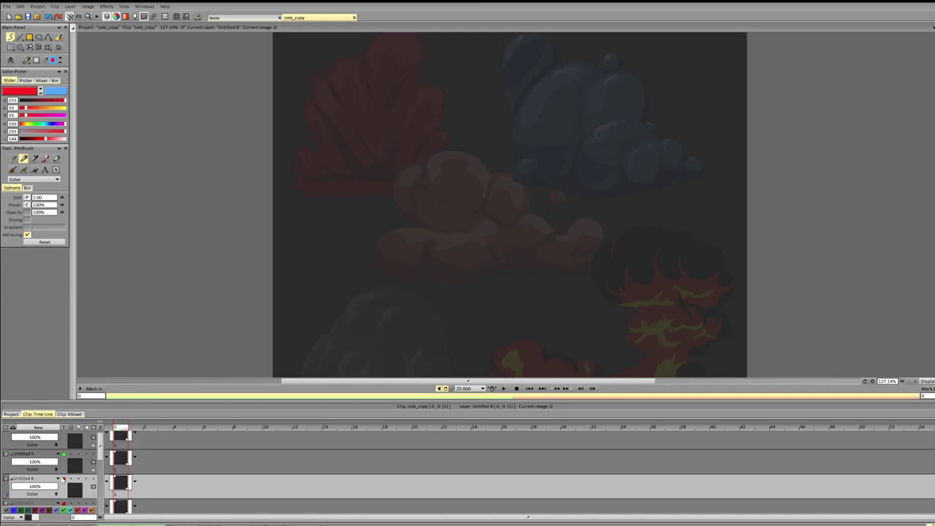
left_click(64, 479)
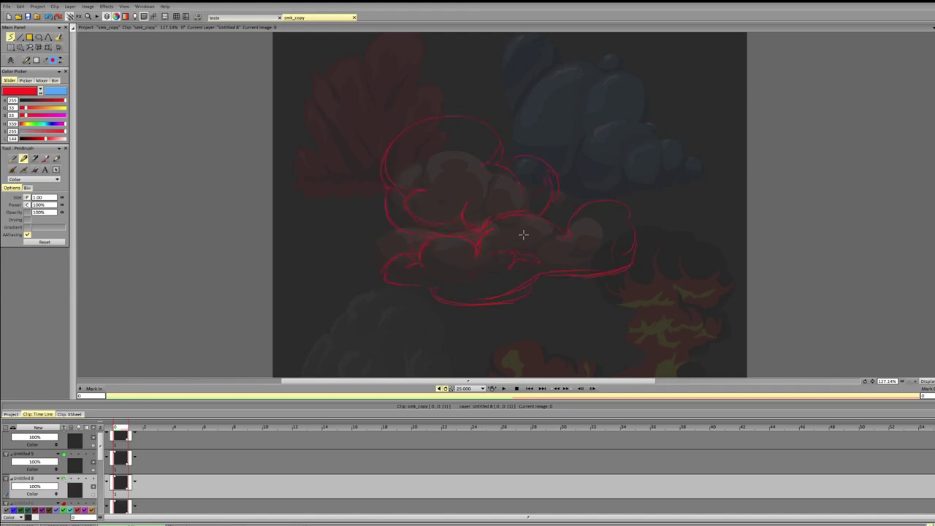
key("shift+d")
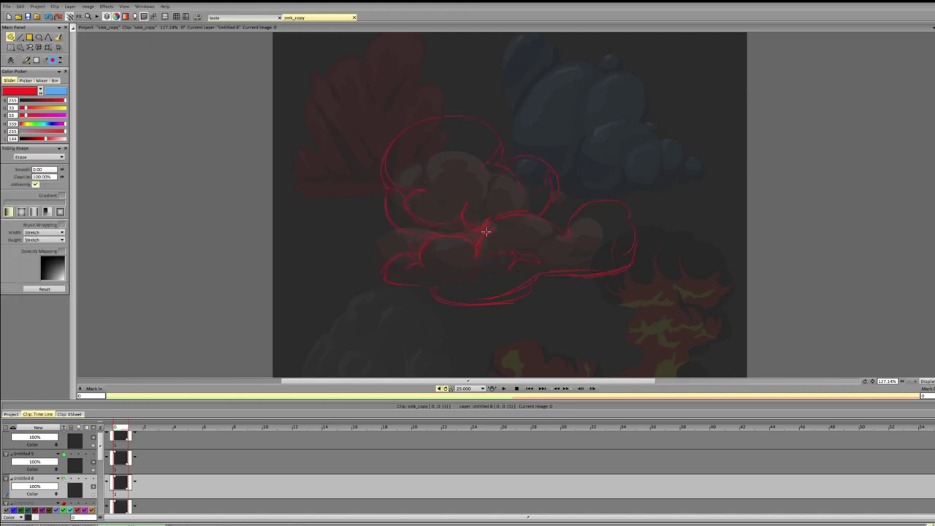
key("b")
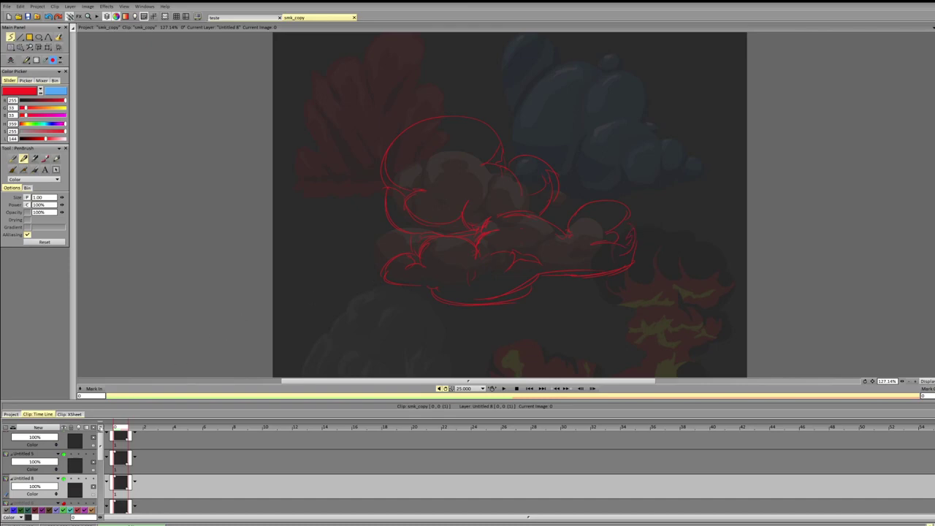
Step: Compare the red cloud sketch with the brown reference by repeatedly hiding and showing the sketch layer
left_click(64, 477)
left_click(64, 478)
left_click(65, 478)
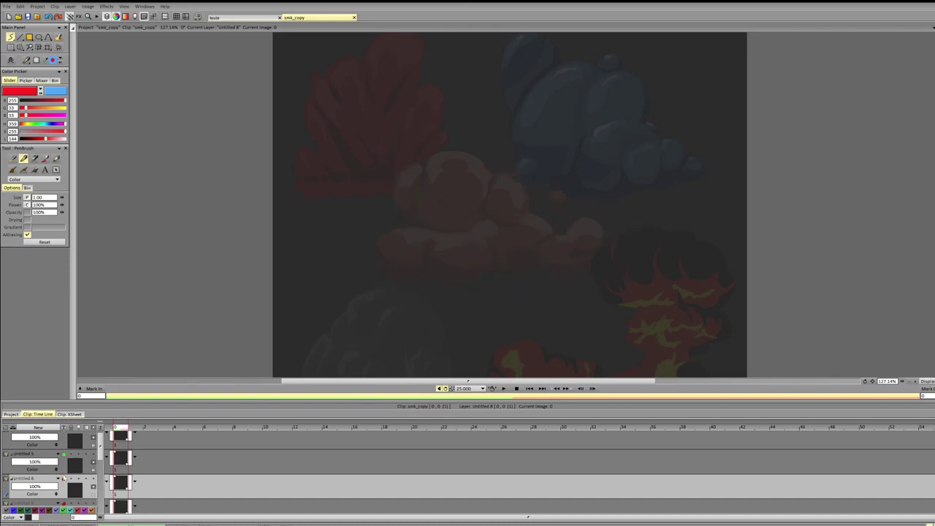
left_click(64, 477)
left_click(64, 478)
left_click(65, 478)
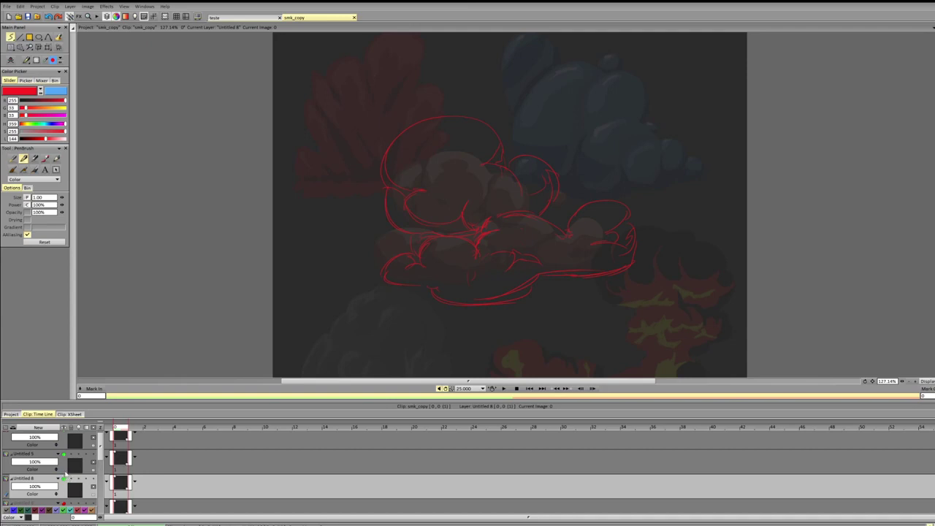
left_click(63, 479)
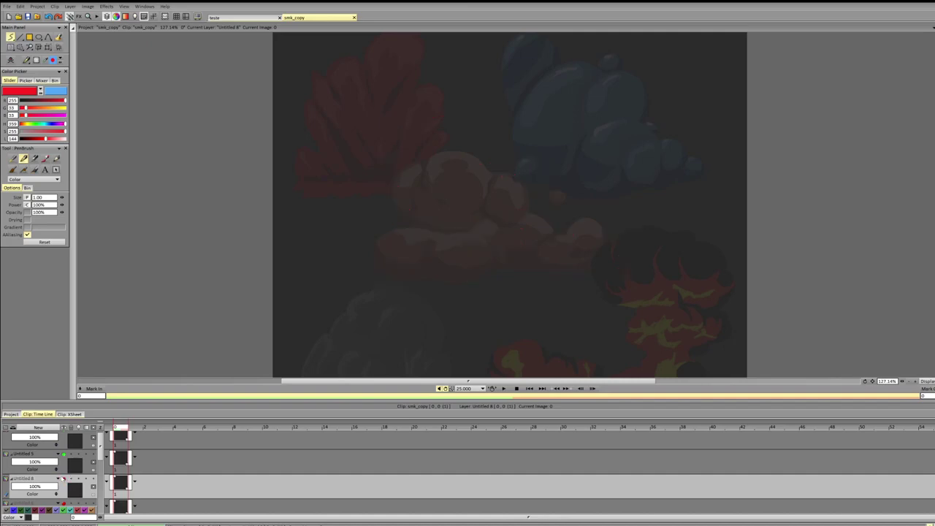
left_click(64, 478)
left_click(63, 478)
left_click(64, 478)
left_click(64, 479)
left_click(64, 479)
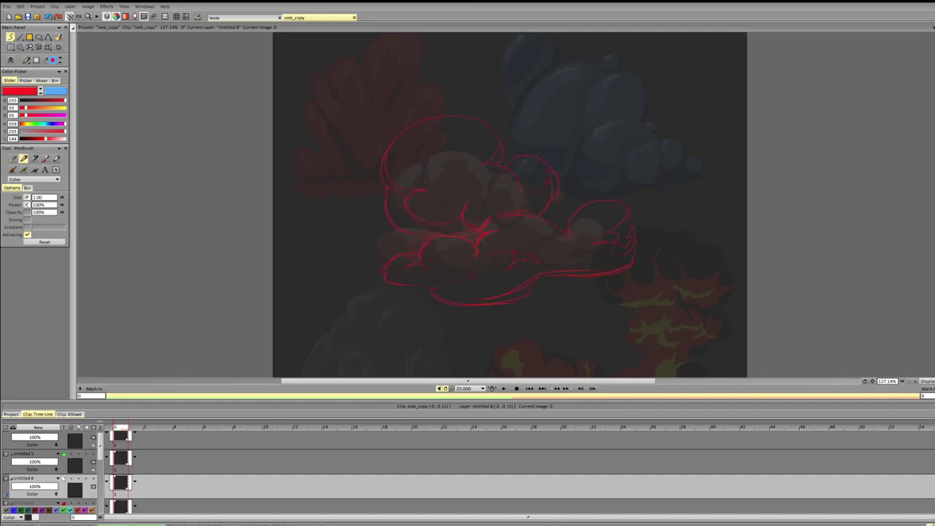
left_click(63, 479)
left_click(64, 478)
Step: Switch the pen colour to blue and hatch shadows along the dome's lower-left edge and under the small left puff
left_click(40, 95)
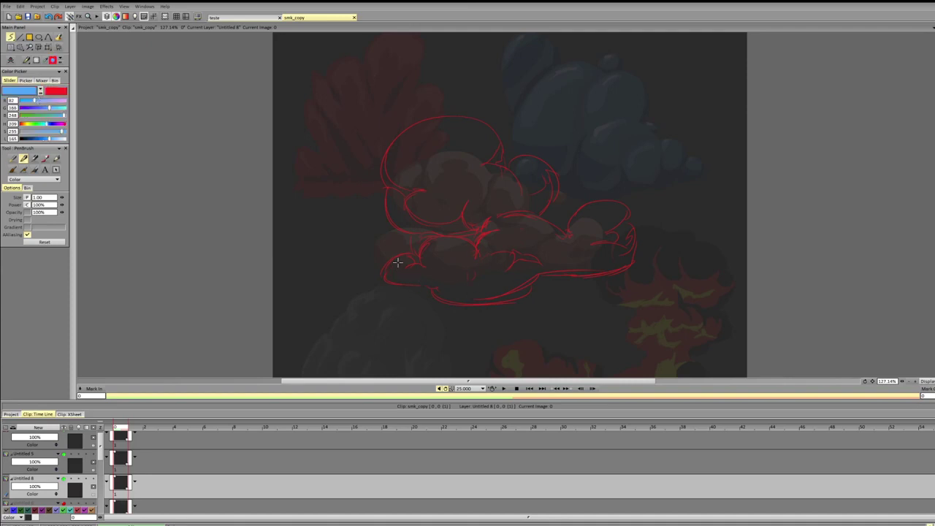
mouse_move(396, 261)
left_mouse_down()
mouse_move(422, 277)
mouse_move(405, 276)
mouse_move(393, 267)
mouse_move(442, 285)
left_mouse_up()
mouse_move(384, 166)
left_mouse_down()
mouse_move(422, 189)
mouse_move(417, 213)
mouse_move(450, 223)
mouse_move(472, 215)
mouse_move(463, 217)
mouse_move(476, 229)
mouse_move(422, 234)
left_mouse_up()
mouse_move(381, 172)
left_mouse_down()
mouse_move(400, 225)
mouse_move(412, 210)
mouse_move(412, 232)
mouse_move(445, 223)
mouse_move(473, 229)
left_mouse_up()
left_click_drag(384, 276, 443, 285)
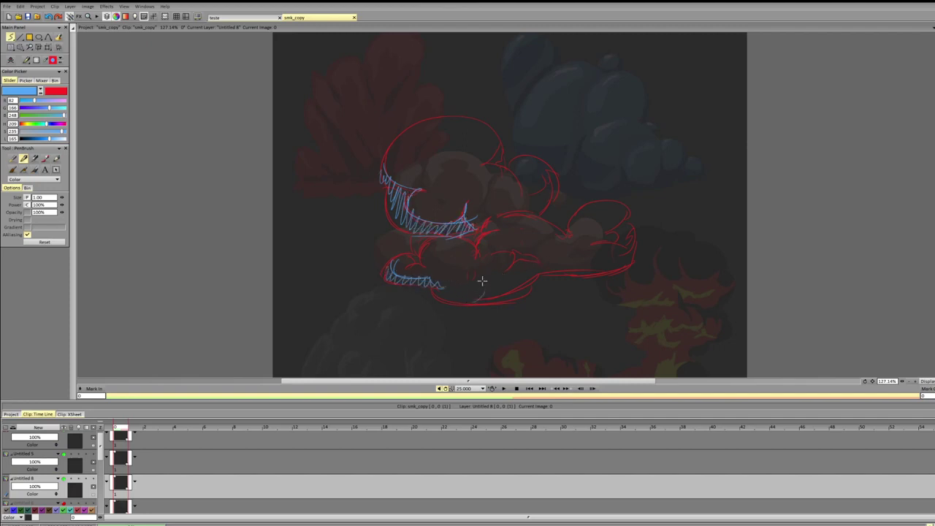
Step: Hatch blue shadows on the left of the right end puff and along the underside of the bottom puff
mouse_move(467, 239)
left_mouse_down()
mouse_move(470, 261)
mouse_move(472, 250)
mouse_move(480, 256)
left_mouse_up()
mouse_move(568, 239)
left_mouse_down()
mouse_move(593, 233)
mouse_move(578, 207)
mouse_move(573, 236)
mouse_move(585, 247)
left_mouse_up()
mouse_move(466, 295)
left_mouse_down()
mouse_move(513, 280)
mouse_move(509, 290)
mouse_move(526, 262)
mouse_move(547, 272)
left_mouse_up()
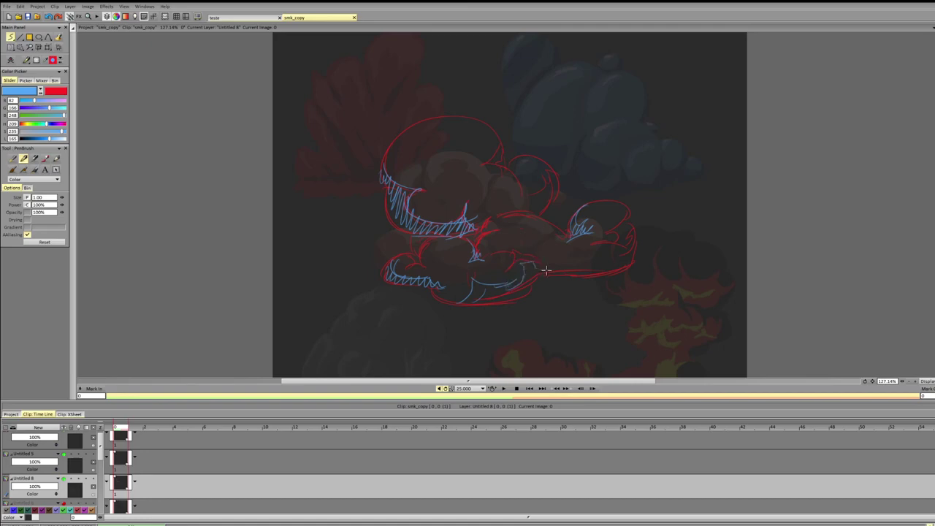
mouse_move(444, 294)
left_mouse_down()
mouse_move(464, 281)
mouse_move(463, 270)
mouse_move(488, 284)
mouse_move(457, 280)
mouse_move(431, 294)
mouse_move(504, 285)
mouse_move(496, 296)
mouse_move(545, 272)
left_mouse_up()
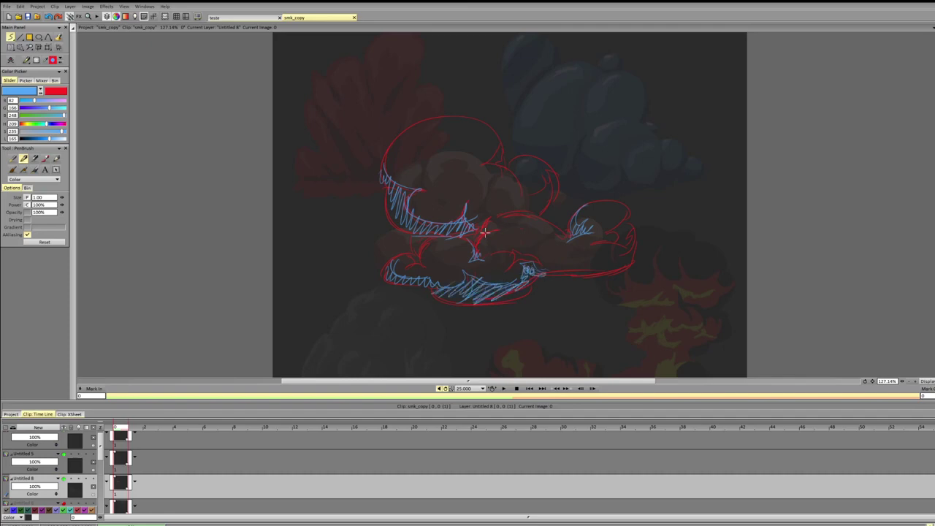
Step: Shade the upper-left edge of the middle puff in blue and add a short shadow beside the right end puff
mouse_move(479, 241)
left_mouse_down()
mouse_move(518, 234)
mouse_move(510, 218)
mouse_move(502, 222)
mouse_move(511, 214)
mouse_move(484, 231)
mouse_move(505, 226)
mouse_move(501, 214)
mouse_move(529, 224)
left_mouse_up()
mouse_move(485, 248)
left_mouse_down()
mouse_move(484, 235)
mouse_move(479, 256)
mouse_move(503, 228)
mouse_move(489, 231)
mouse_move(498, 232)
left_mouse_up()
key("e")
key("e")
left_click_drag(555, 247, 568, 247)
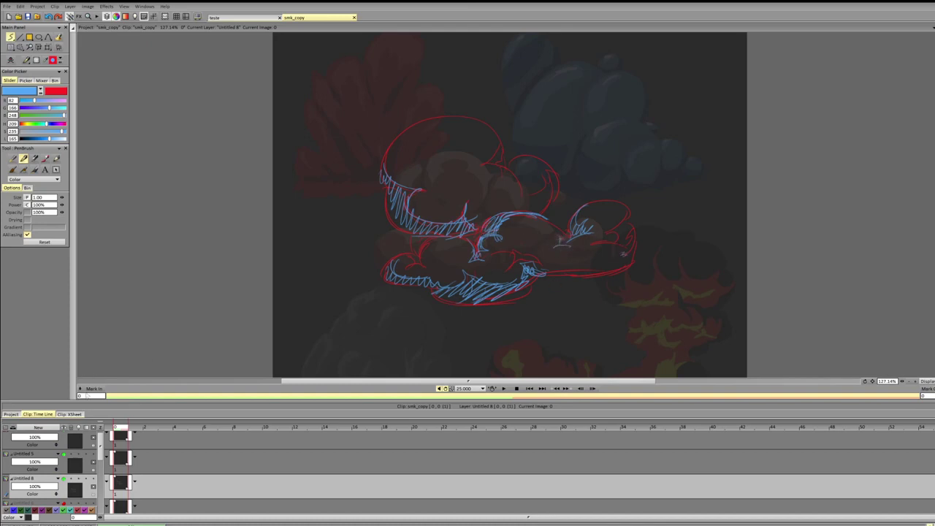
Step: Hide and show the shaded sketch layer repeatedly to compare it with the brown reference cloud, and leave it hidden
left_click(63, 479)
left_click(64, 478)
left_click(64, 479)
left_click(64, 478)
left_click(64, 479)
left_click(63, 479)
left_click(63, 479)
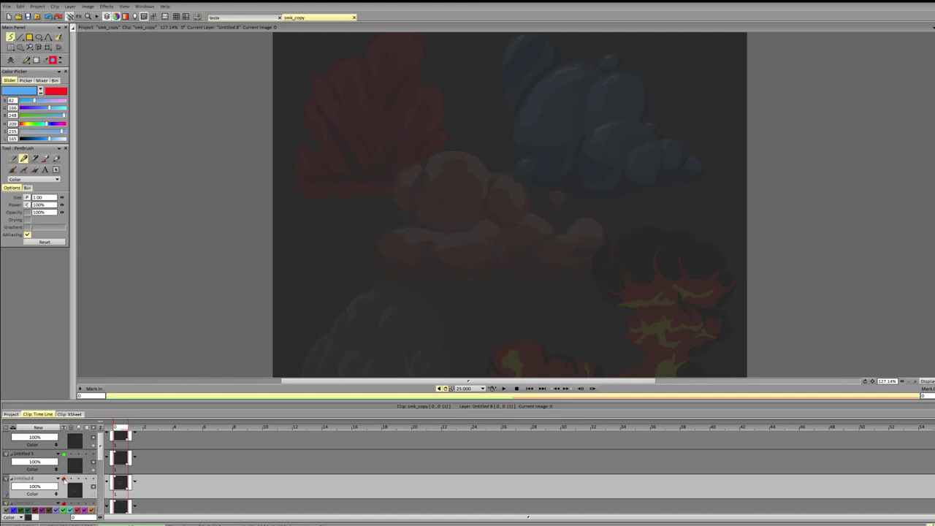
left_click(64, 478)
left_click(64, 479)
left_click(63, 478)
left_click(63, 479)
left_click(63, 479)
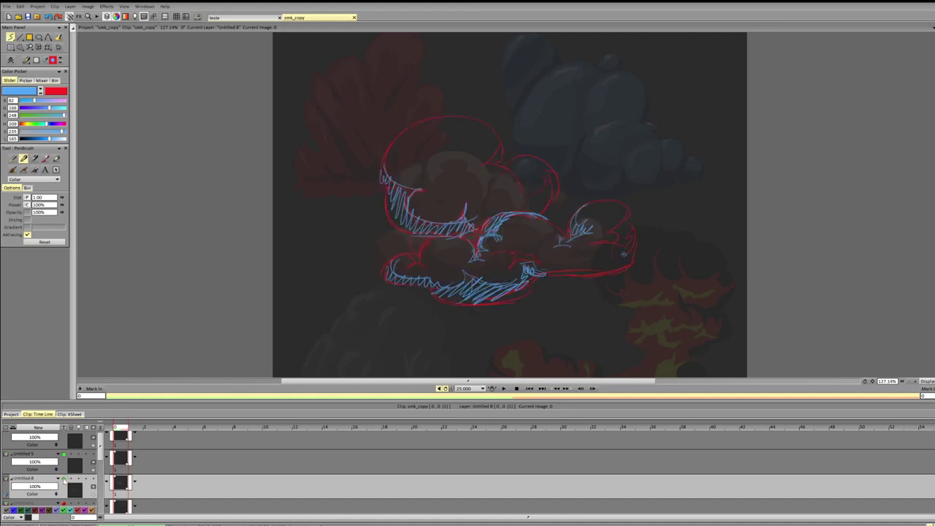
left_click(64, 478)
left_click(64, 479)
left_click(64, 479)
left_click(64, 478)
left_click(64, 479)
left_click(64, 480)
left_click(63, 479)
left_click(64, 479)
left_click(64, 480)
left_click(64, 479)
left_click(63, 478)
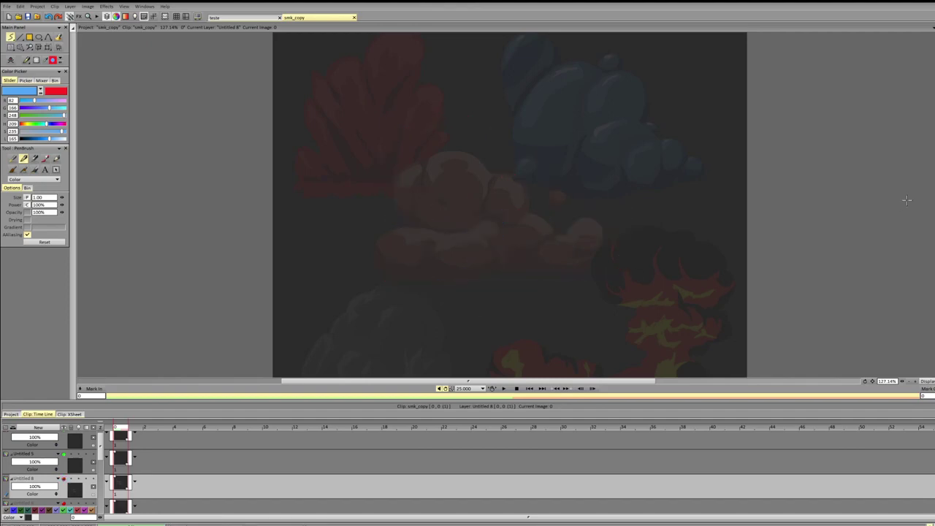
Step: Add a new layer for the lava smoke cloud and switch the pen colour to red
left_click_drag(934, 185, 933, 216)
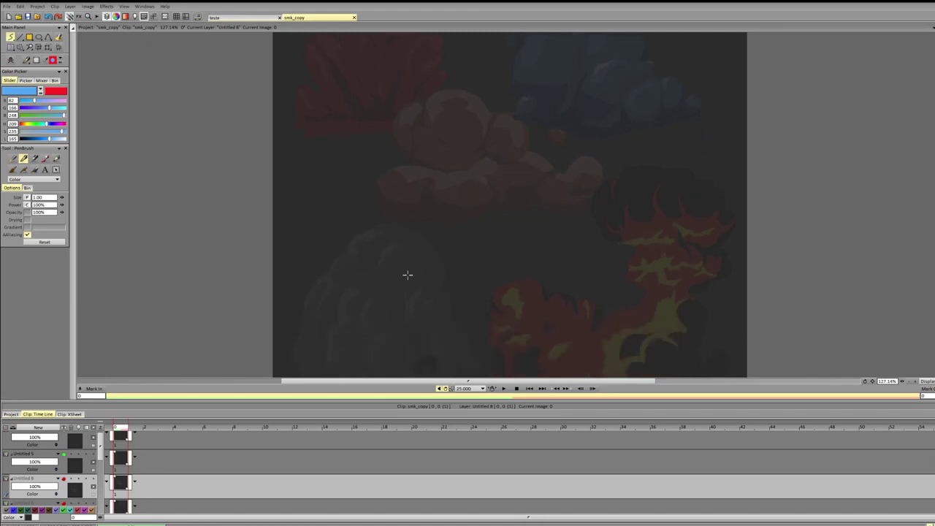
left_click_drag(447, 227, 394, 289)
key("ctrl+z")
left_click_drag(595, 289, 594, 225)
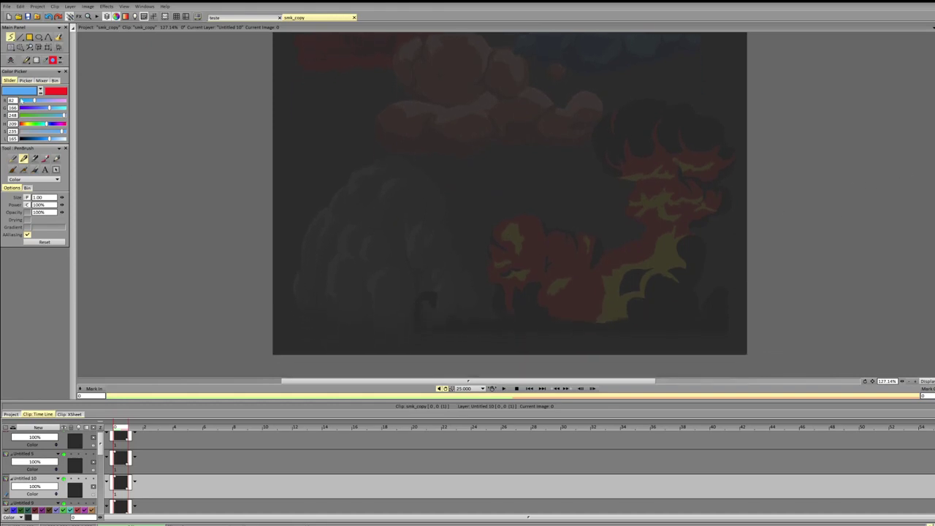
left_click(40, 91)
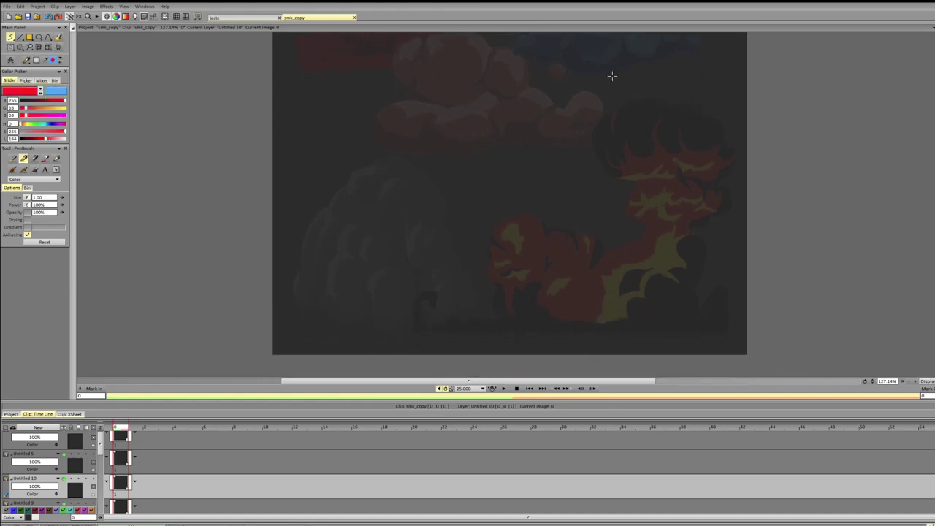
key("ctrl+z")
Step: Outline the two large round puffs at the top of the lava smoke column in red
mouse_move(626, 94)
left_mouse_down()
mouse_move(573, 119)
mouse_move(602, 160)
left_mouse_up()
left_click_drag(603, 108, 735, 108)
mouse_move(595, 170)
left_mouse_down()
mouse_move(673, 146)
mouse_move(599, 161)
mouse_move(724, 163)
mouse_move(733, 113)
mouse_move(731, 160)
left_mouse_up()
key("ctrl+z")
key("ctrl+z")
mouse_move(633, 96)
left_mouse_down()
mouse_move(675, 111)
mouse_move(711, 112)
mouse_move(694, 111)
mouse_move(708, 105)
mouse_move(728, 129)
left_mouse_up()
key("ctrl+z")
mouse_move(700, 109)
left_mouse_down()
mouse_move(720, 142)
mouse_move(724, 135)
mouse_move(707, 165)
left_mouse_up()
Step: Sketch the narrower billows of the lava smoke column below its top puffs
mouse_move(621, 183)
left_mouse_down()
mouse_move(694, 189)
mouse_move(635, 200)
left_mouse_up()
left_click_drag(621, 208, 745, 178)
key("ctrl+z")
mouse_move(718, 185)
left_mouse_down()
mouse_move(725, 217)
mouse_move(703, 225)
left_mouse_up()
Step: Erase the overlap between the two top puffs and refine the large left puff with its jagged lower edge
key("e")
mouse_move(649, 113)
left_mouse_down()
mouse_move(645, 86)
mouse_move(604, 96)
mouse_move(621, 76)
mouse_move(656, 109)
left_mouse_up()
key("b")
mouse_move(609, 77)
left_mouse_down()
mouse_move(569, 108)
mouse_move(599, 138)
left_mouse_up()
mouse_move(590, 130)
left_mouse_down()
mouse_move(632, 163)
mouse_move(613, 160)
mouse_move(642, 155)
left_mouse_up()
mouse_move(672, 153)
left_mouse_down()
mouse_move(683, 138)
mouse_move(691, 153)
mouse_move(663, 162)
left_mouse_up()
left_click_drag(440, 153, 477, 198)
mouse_move(470, 165)
left_mouse_down()
mouse_move(478, 184)
mouse_move(507, 171)
left_mouse_up()
left_click_drag(518, 187, 568, 155)
key("ctrl+z")
key("ctrl+z")
key("ctrl+z")
Step: Sketch the outer edges of the lava column's base and undo the trial curves drawn inside it
left_click_drag(695, 241, 708, 297)
left_click_drag(621, 322, 683, 256)
left_click_drag(591, 301, 675, 241)
key("ctrl+z")
key("ctrl+z")
key("ctrl+z")
mouse_move(578, 276)
left_mouse_down()
mouse_move(638, 233)
mouse_move(640, 257)
mouse_move(676, 285)
left_mouse_up()
left_click_drag(624, 326, 707, 257)
left_click_drag(674, 289, 636, 301)
key("ctrl+z")
key("ctrl+z")
key("ctrl+z")
key("ctrl+z")
key("ctrl+z")
Step: Outline the left cluster of lava puffs and the small puff beside it, cleaning up strokes with the eraser
mouse_move(557, 248)
left_mouse_down()
mouse_move(593, 236)
mouse_move(604, 244)
left_mouse_up()
left_click_drag(529, 200, 472, 236)
left_click_drag(512, 208, 500, 280)
left_click_drag(560, 242, 534, 197)
left_click_drag(497, 242, 524, 262)
mouse_move(586, 239)
left_mouse_down()
mouse_move(576, 228)
mouse_move(593, 240)
left_mouse_up()
left_click_drag(506, 296, 495, 256)
key("e")
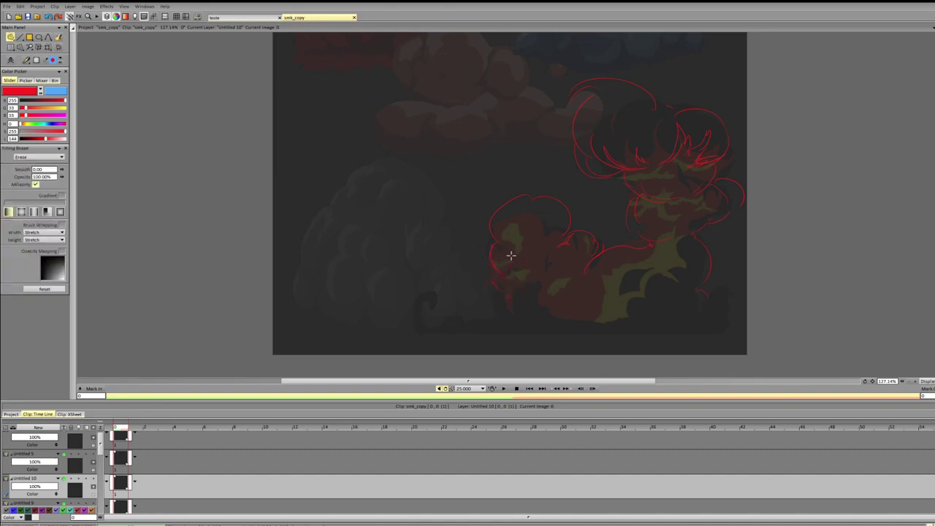
key("e")
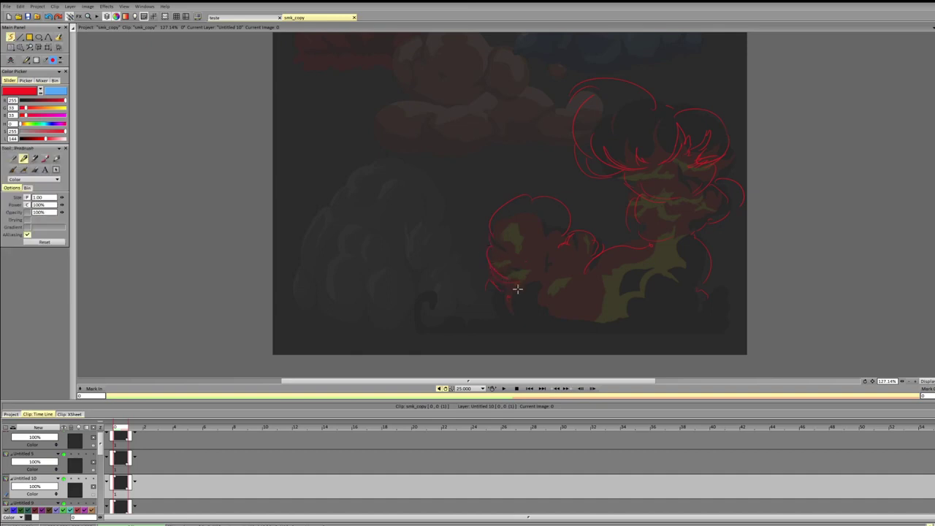
Step: Draw three long, nearly horizontal ground lines beneath the lava smoke
left_click_drag(447, 322, 647, 313)
left_click_drag(478, 332, 745, 327)
left_click_drag(547, 326, 736, 322)
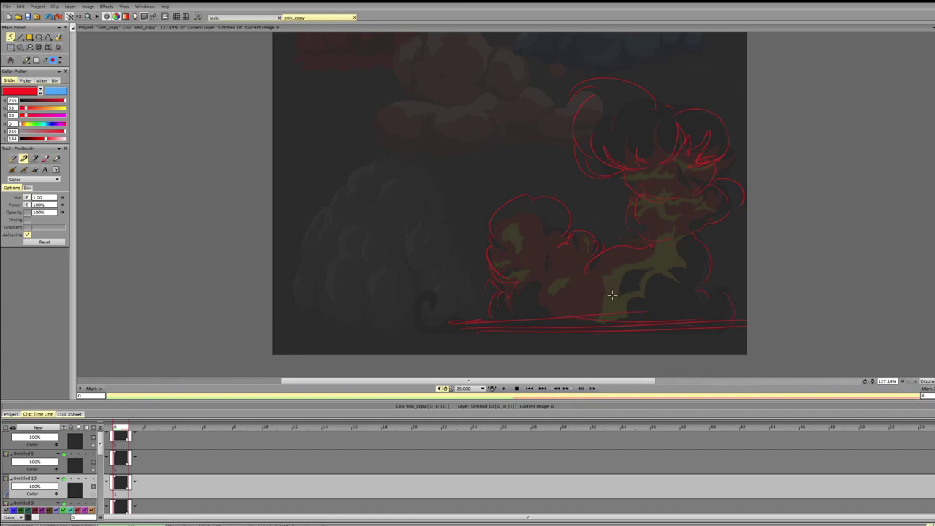
Step: Switch to the teste project and play back its purple flame animation
left_click(228, 18)
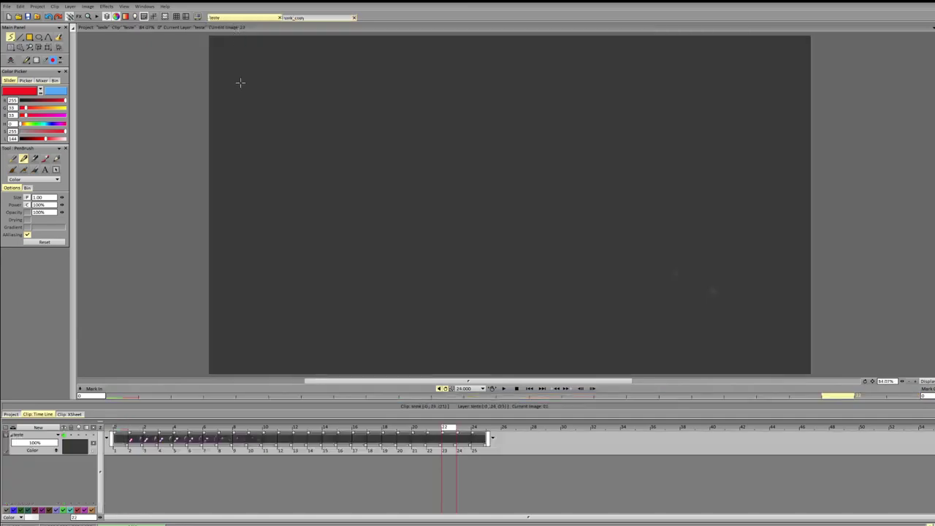
left_click_drag(122, 427, 284, 420)
left_click(505, 388)
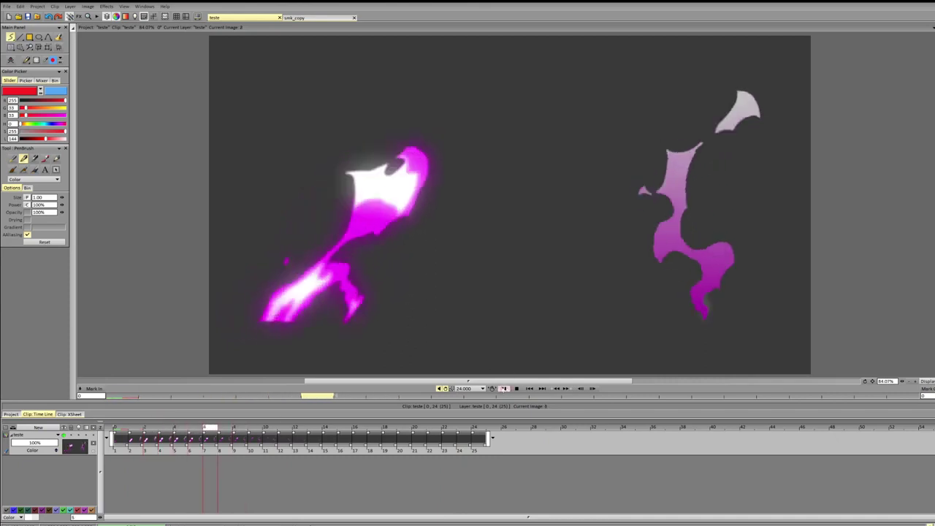
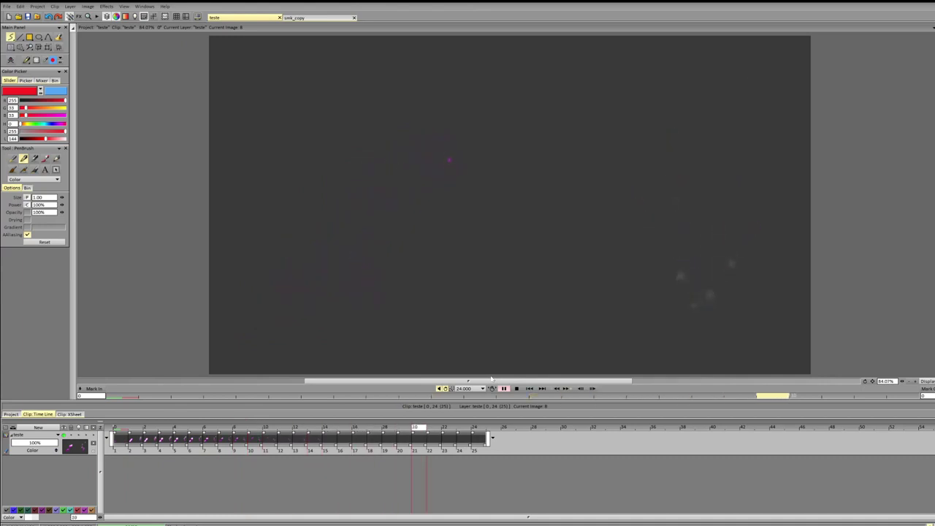
Step: Return to the first frame, add a new layer above the flame animation and set it to Hold after its last image
left_click(126, 435)
key("ctrl+shift+n")
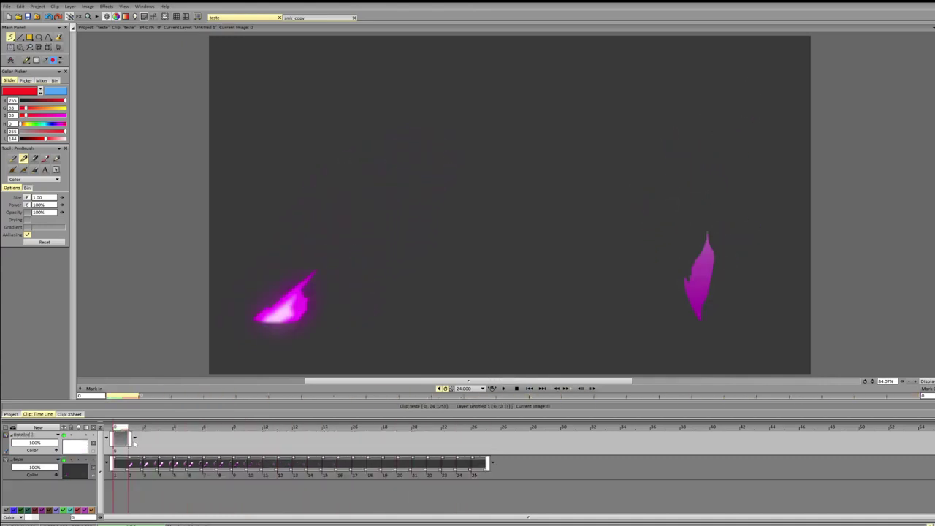
left_click(135, 438)
left_click(146, 444)
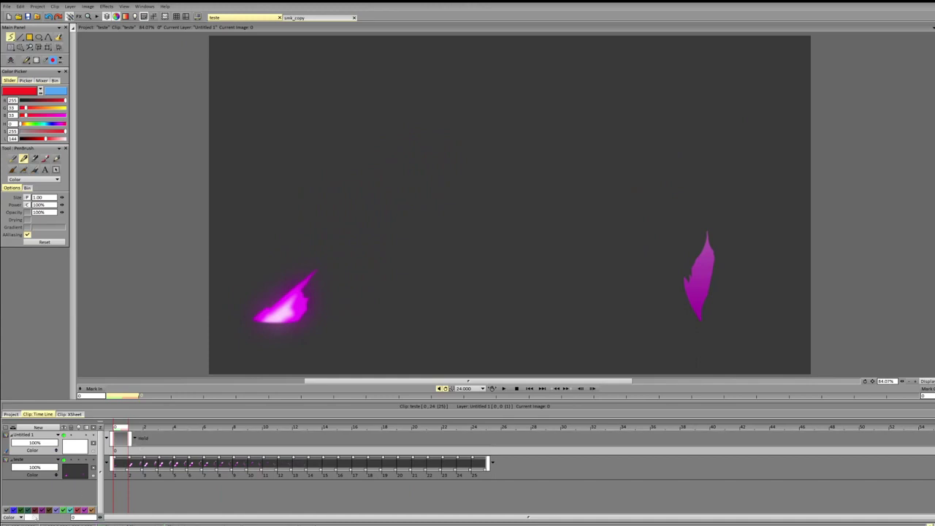
Step: Match the background colour to the canvas's dark grey and lower the teste layer's opacity to 30%
left_click_drag(29, 517, 386, 322)
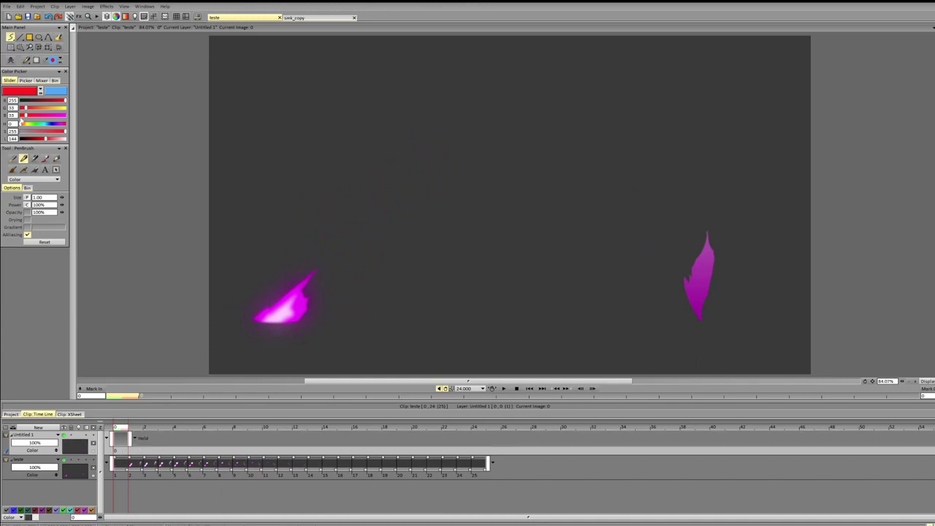
left_click_drag(42, 467, 29, 467)
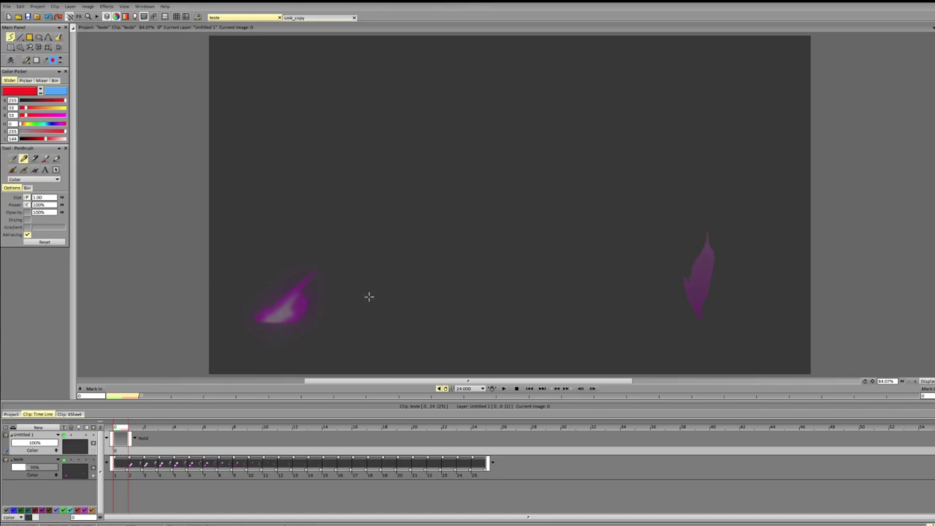
Step: Switch the pen colour to turquoise and trace the pointed tip of the left flame on the first frame
key("Right")
key("Right")
key("Left")
key("Left")
left_click_drag(315, 273, 256, 319)
left_click_drag(316, 274, 298, 321)
left_click_drag(24, 125, 43, 126)
mouse_move(260, 316)
left_mouse_down()
mouse_move(323, 302)
mouse_move(295, 328)
mouse_move(300, 287)
mouse_move(299, 320)
left_mouse_up()
key("ctrl+z")
key("ctrl+z")
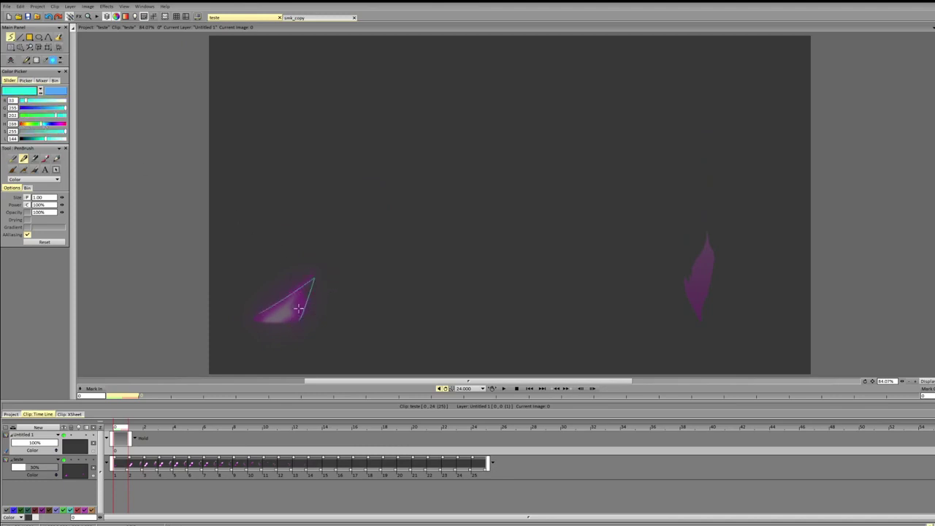
key("Right")
mouse_move(296, 255)
left_mouse_down()
mouse_move(315, 215)
mouse_move(376, 187)
mouse_move(389, 211)
mouse_move(355, 259)
left_mouse_up()
key("Right")
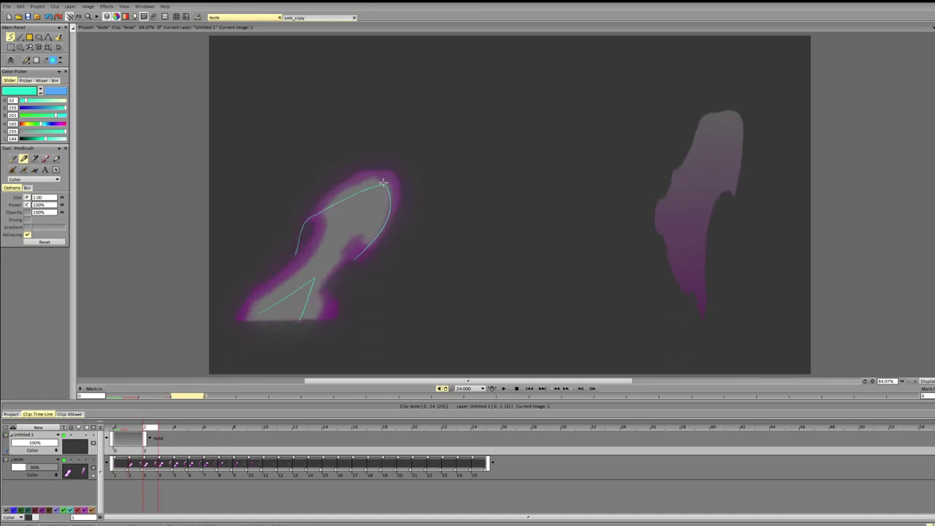
mouse_move(332, 190)
left_mouse_down()
mouse_move(369, 171)
mouse_move(401, 175)
mouse_move(402, 201)
left_mouse_up()
key("Right")
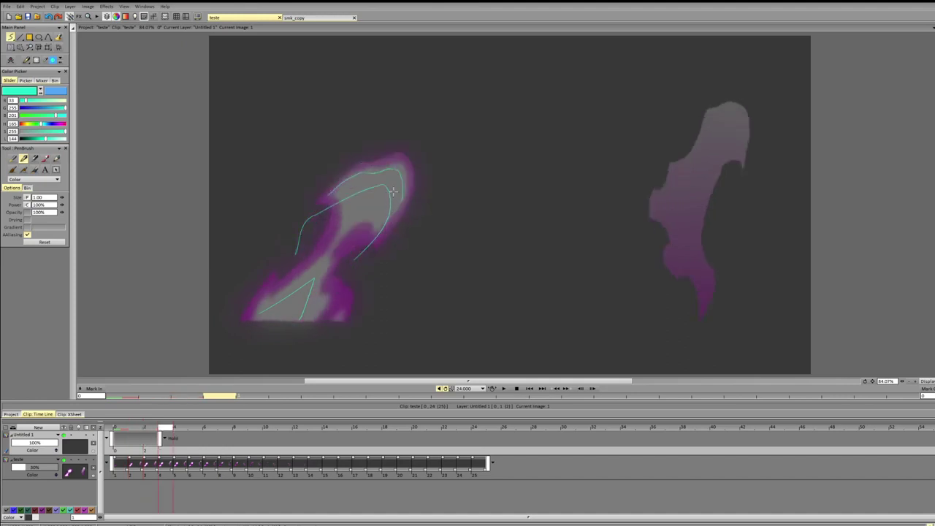
mouse_move(360, 166)
left_mouse_down()
mouse_move(400, 152)
mouse_move(411, 179)
left_mouse_up()
key("Right")
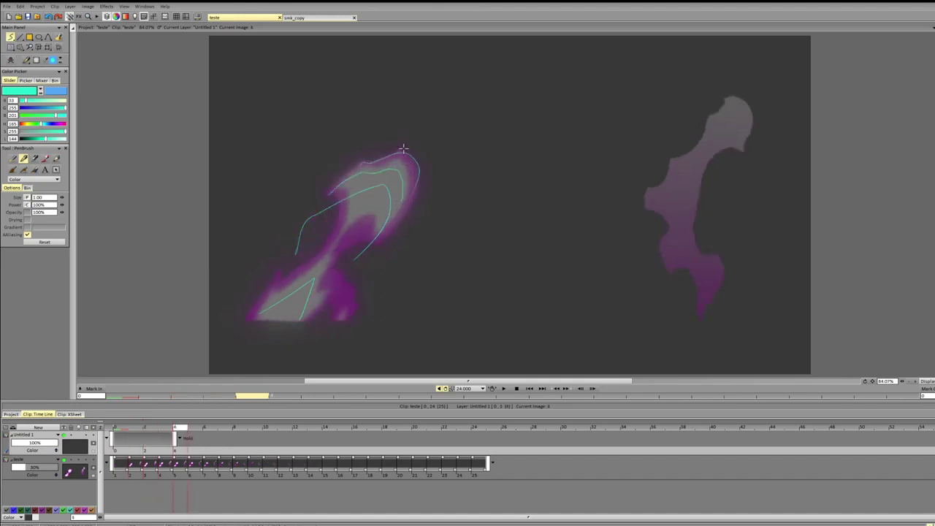
key("Left")
key("Left")
key("Left")
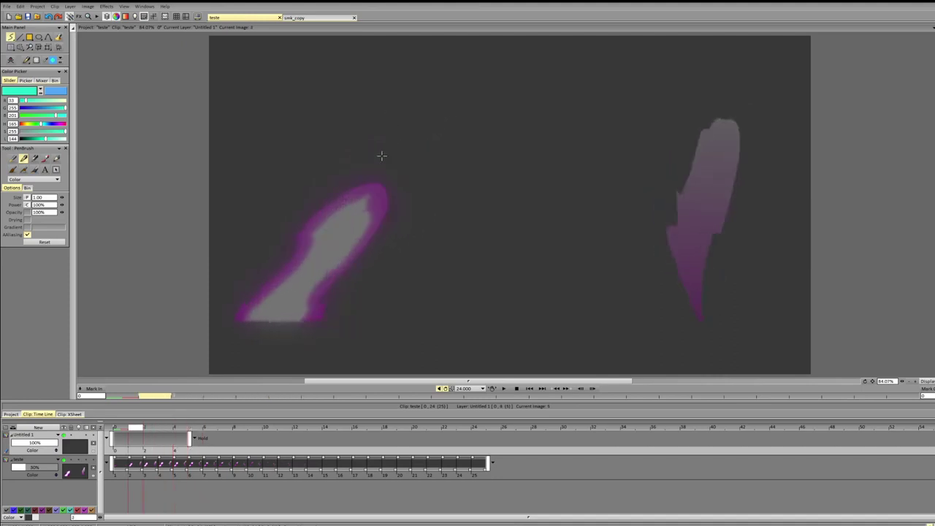
Step: Trace the leading edge of the left flame's tip with a short arc on each of frames 1 to 3
mouse_move(363, 184)
left_mouse_down()
mouse_move(388, 194)
mouse_move(386, 209)
left_mouse_up()
key("Right")
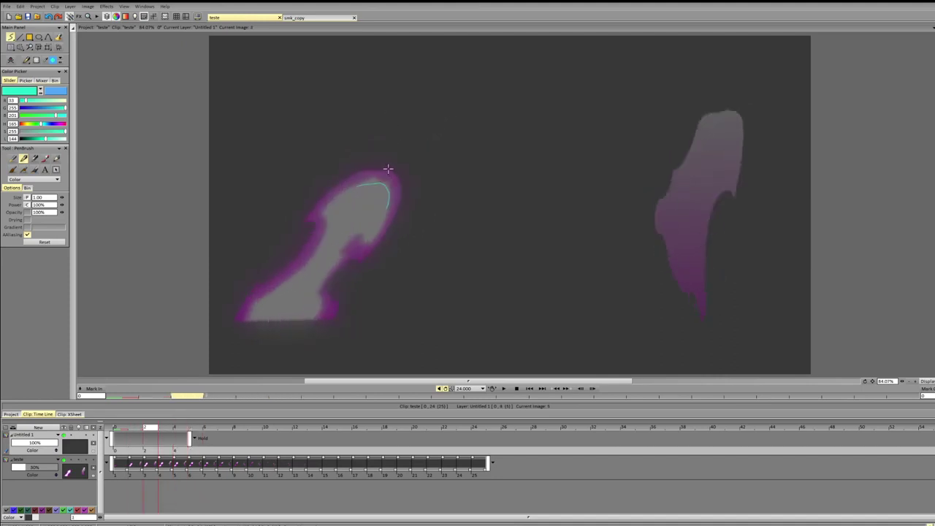
key("Left")
key("Left")
key("Right")
mouse_move(359, 171)
left_mouse_down()
mouse_move(399, 178)
mouse_move(401, 195)
left_mouse_up()
key("Right")
mouse_move(366, 161)
left_mouse_down()
mouse_move(394, 155)
mouse_move(412, 170)
mouse_move(414, 186)
left_mouse_up()
Step: Compare the neighbouring frames and add short marks for the flame tip's edge and its left notch on frame 4
key("Right")
key("Left")
key("Left")
key("Right")
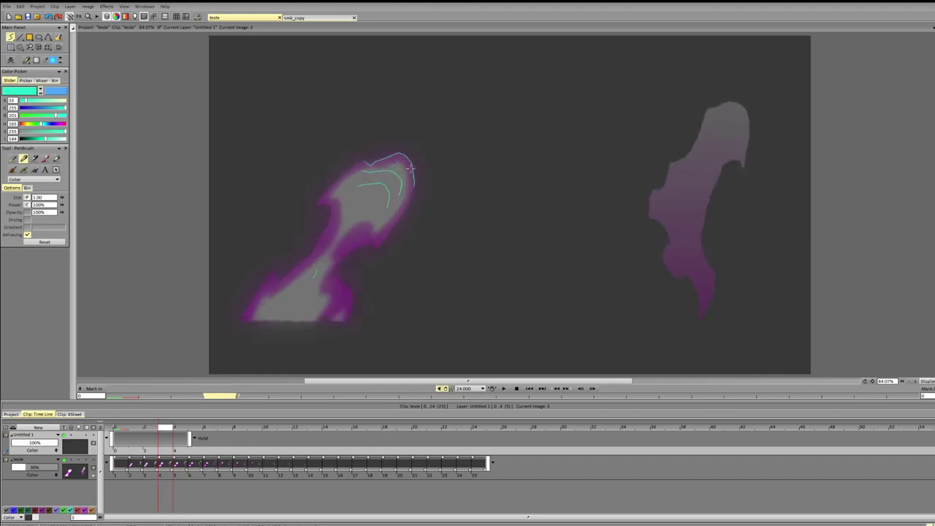
key("Right")
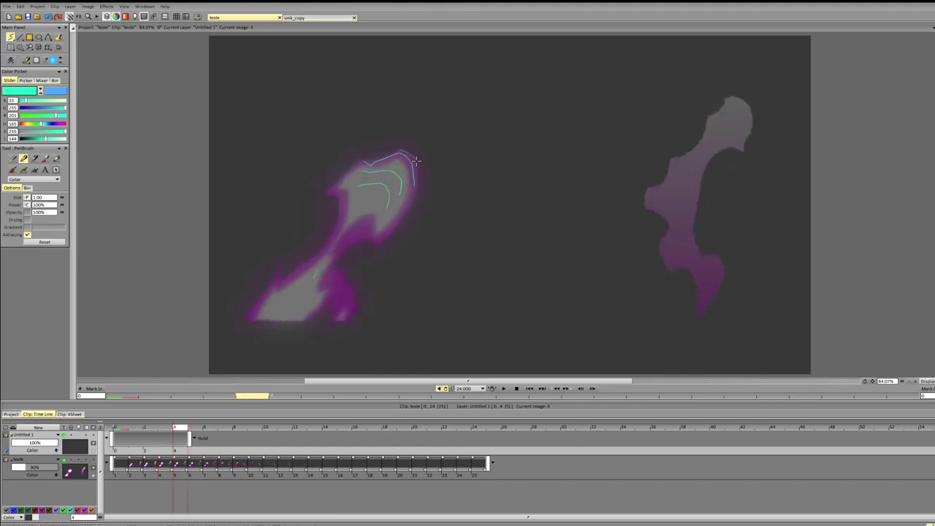
mouse_move(367, 159)
left_mouse_down()
mouse_move(426, 147)
mouse_move(403, 144)
mouse_move(415, 151)
mouse_move(356, 166)
left_mouse_up()
key("Right")
key("Right")
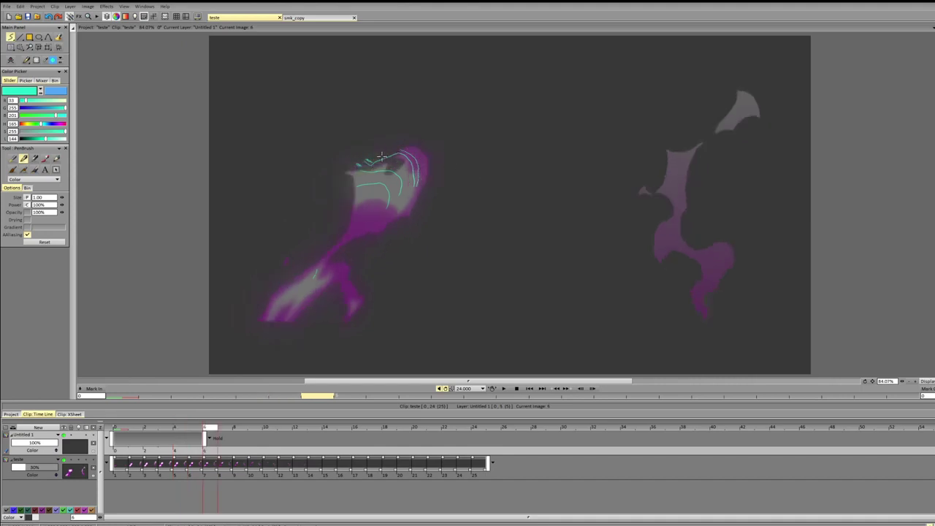
Step: Step through the following frames and mark the flame tip's advancing edge with closely spaced short arcs
key("Right")
key("Left")
key("Left")
key("Left")
key("Left")
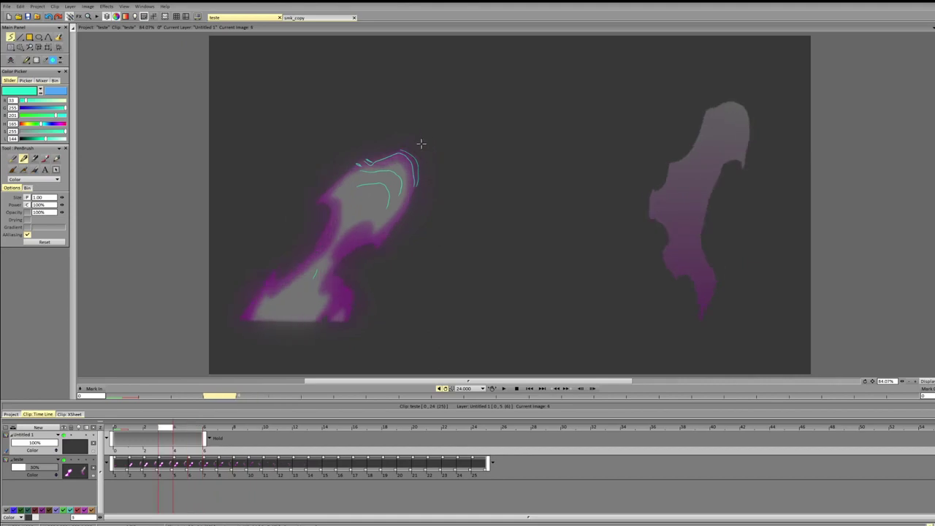
key("Right")
key("Right")
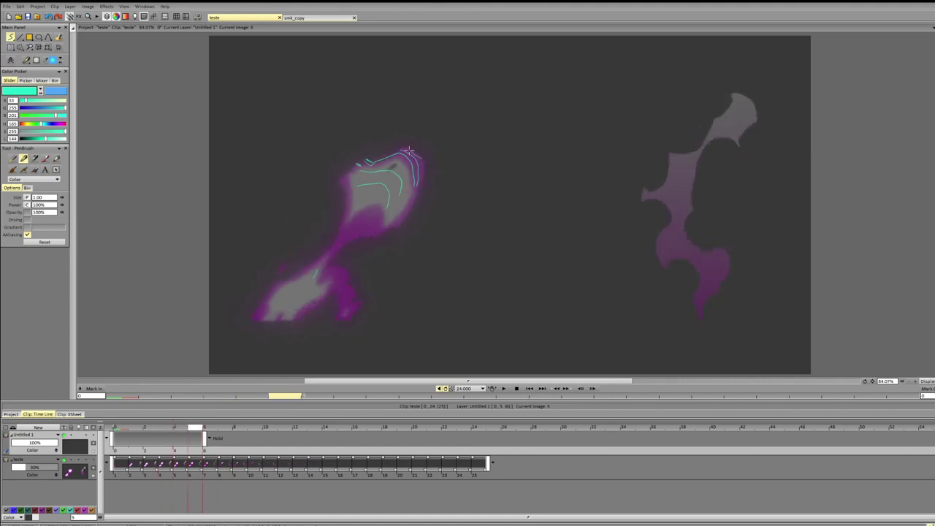
key("Right")
mouse_move(426, 158)
left_mouse_down()
mouse_move(416, 149)
mouse_move(428, 153)
left_mouse_up()
key("Right")
key("Right")
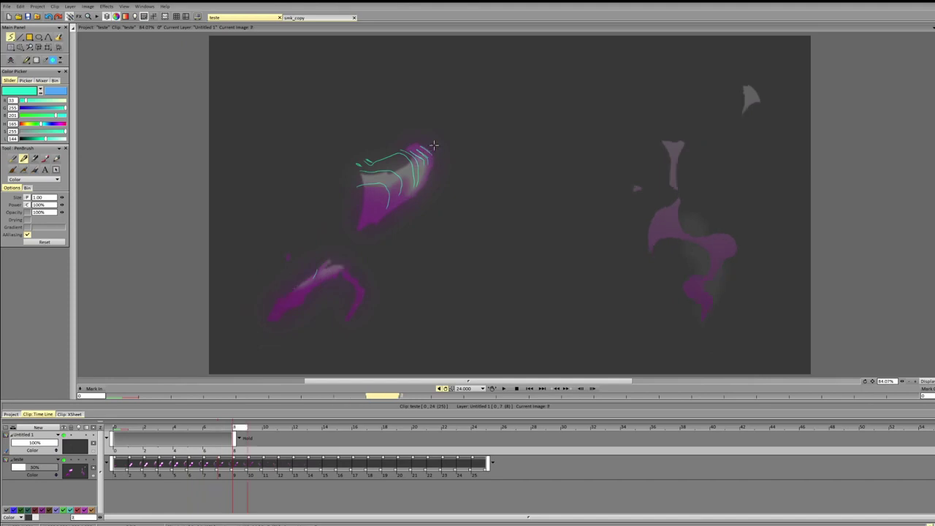
Step: Flip repeatedly between frames 7 and 8 to examine how far the flame tip moves
key("Left")
key("Right")
key("Left")
key("Right")
key("Left")
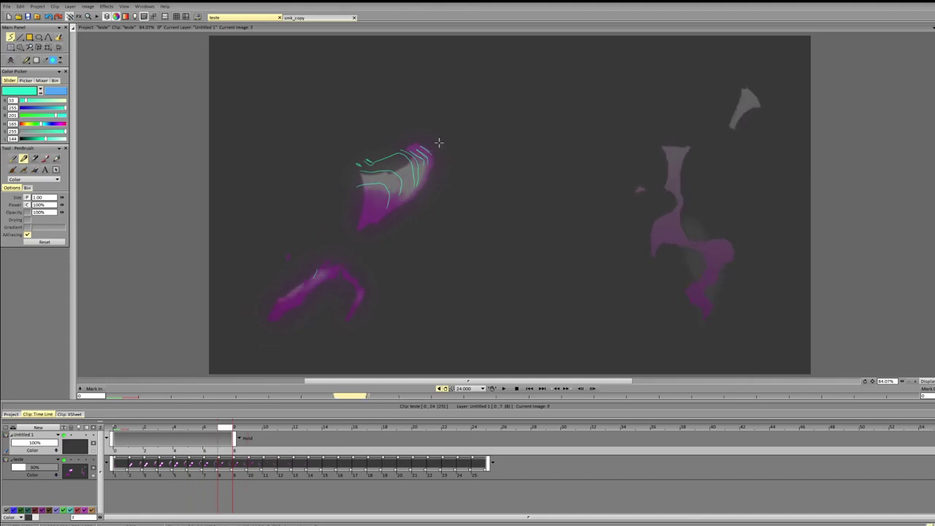
key("Right")
key("Left")
key("Right")
key("Left")
key("Right")
key("Left")
key("Right")
key("Left")
key("Right")
Step: Mark the slowing flame tip with short, tightly spaced ticks on frames 9 to 11
key("Right")
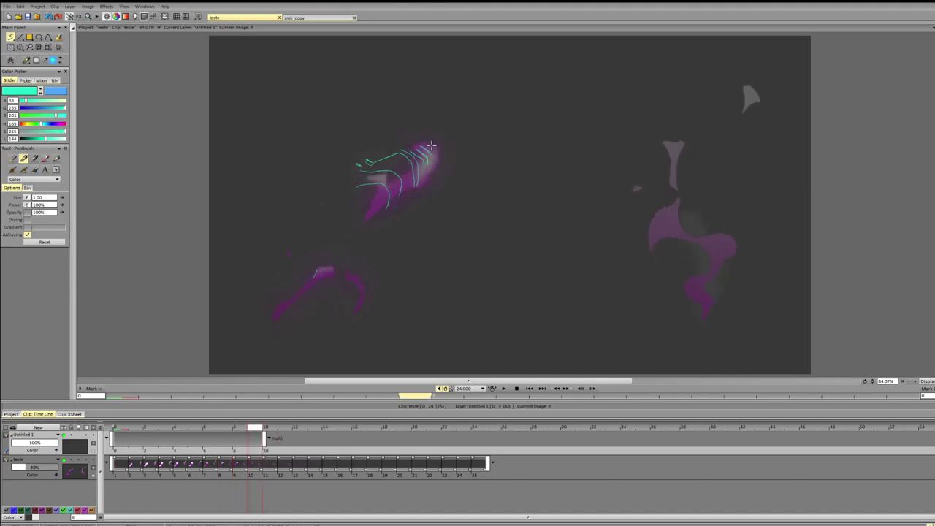
key("Right")
key("Left")
key("Right")
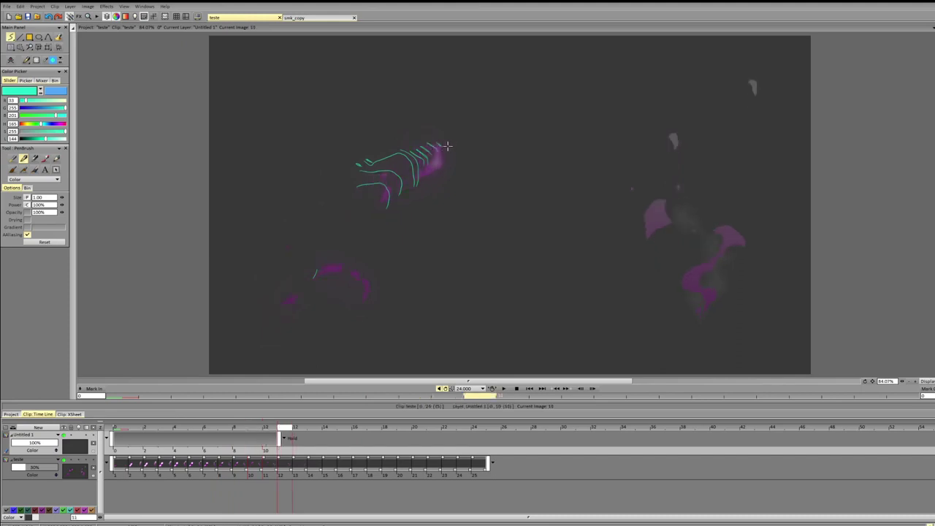
key("Left")
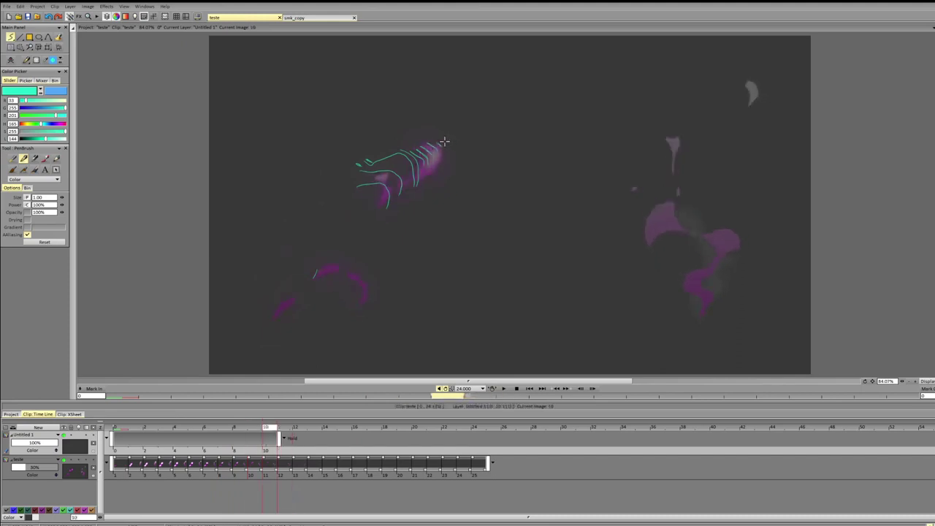
key("Right")
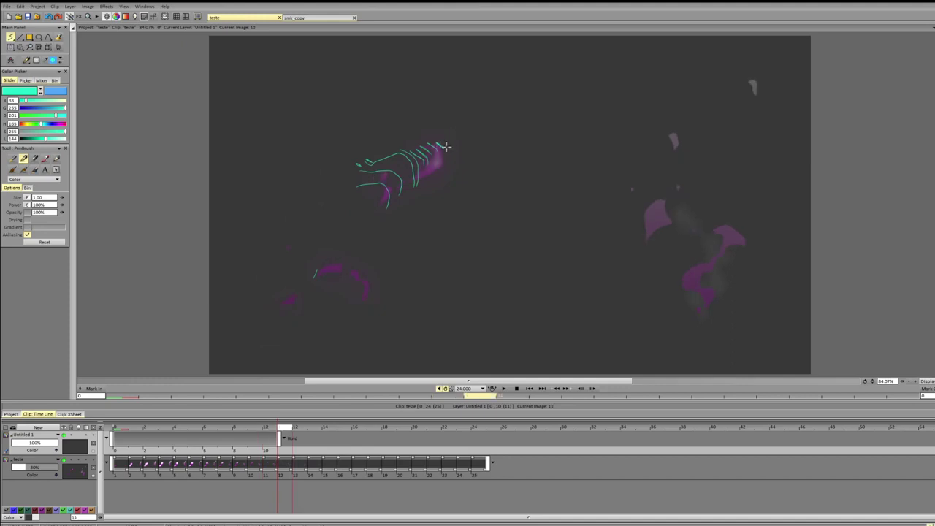
Step: Step back and forth through frames 10 to 16 to examine the fading flame tip's movement against the marks
key("Left")
key("Right")
key("Right")
key("Left")
key("Left")
key("Right")
key("Left")
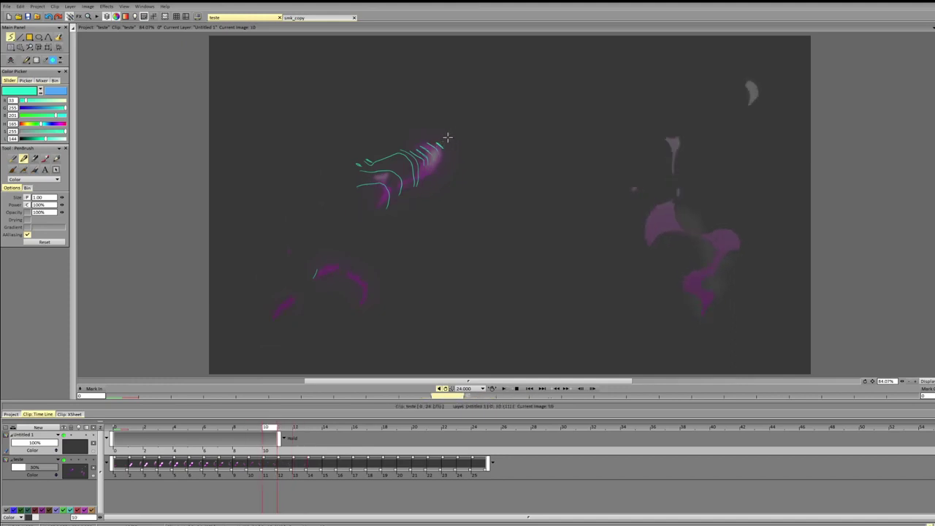
key("Right")
key("Right")
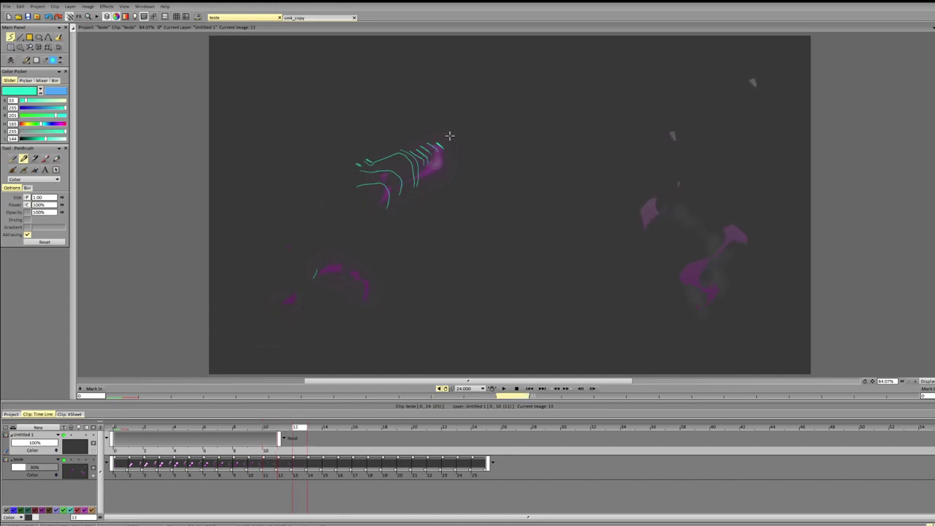
key("Right")
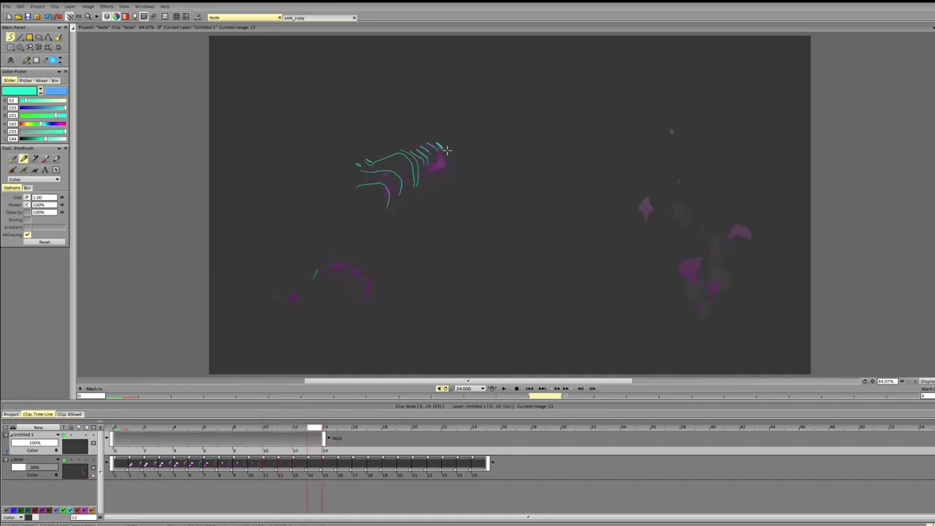
key("Right")
key("Right")
key("Right")
key("Left")
Step: Draw a small arrow pointing down at the tightly spaced tip marks and go back to frame 1
left_click_drag(424, 113, 434, 138)
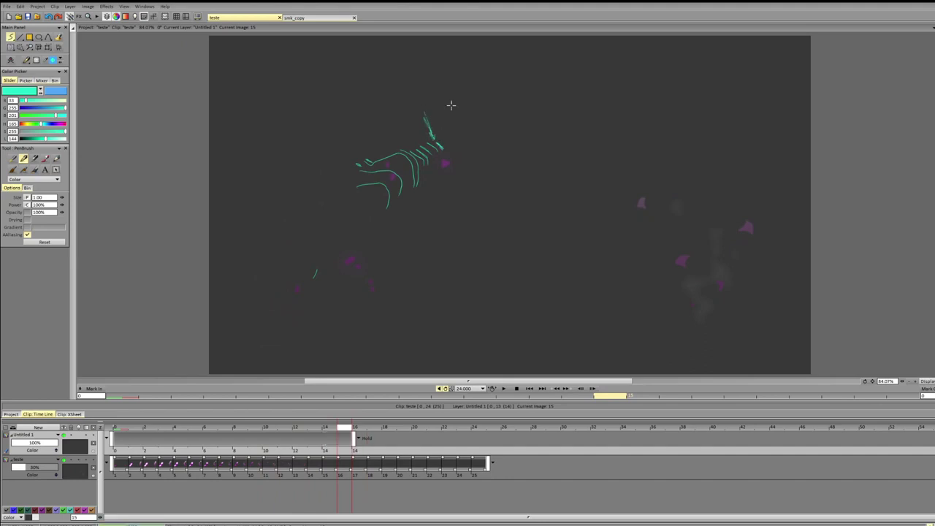
key("Left")
key("Left")
key("Left")
key("Left")
key("Left")
key("Left")
key("Right")
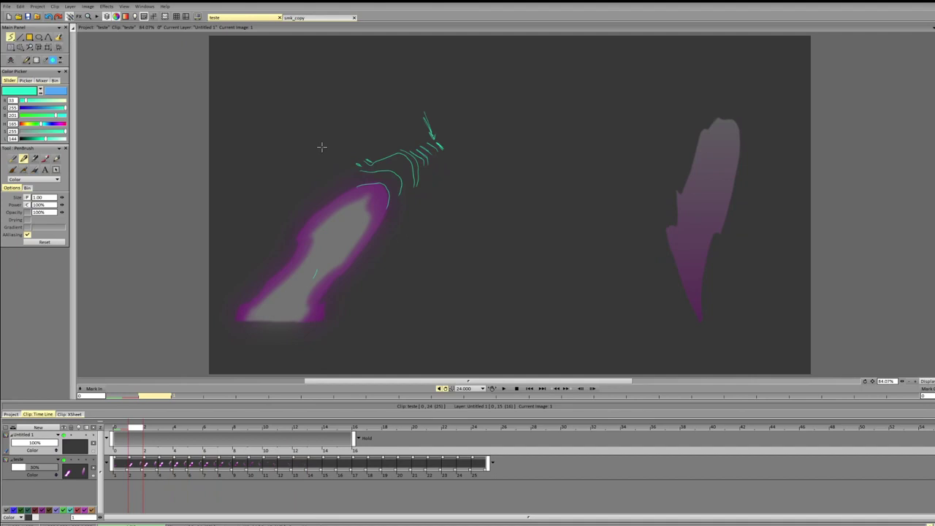
Step: Mark the edge of the flame's lower side lobe with strokes, frame by frame from frame 1 onward
key("Right")
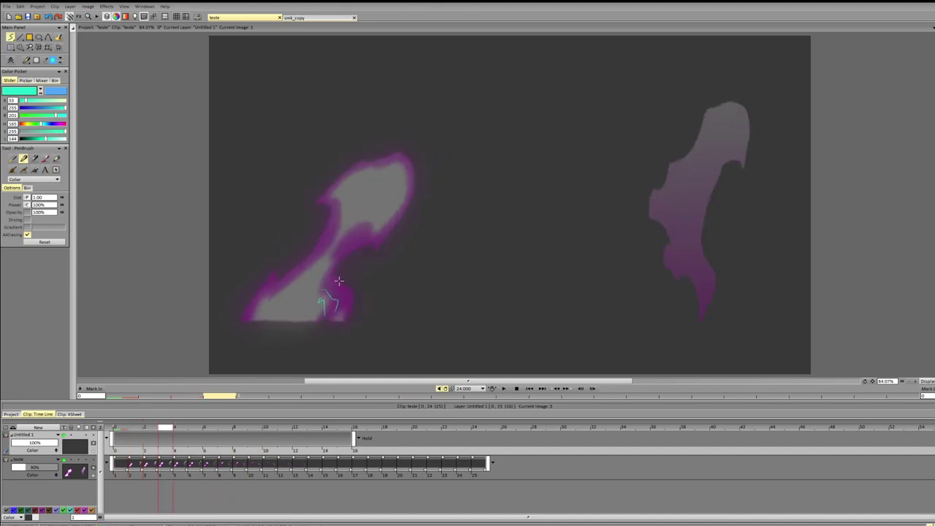
left_click_drag(353, 289, 348, 316)
key("Right")
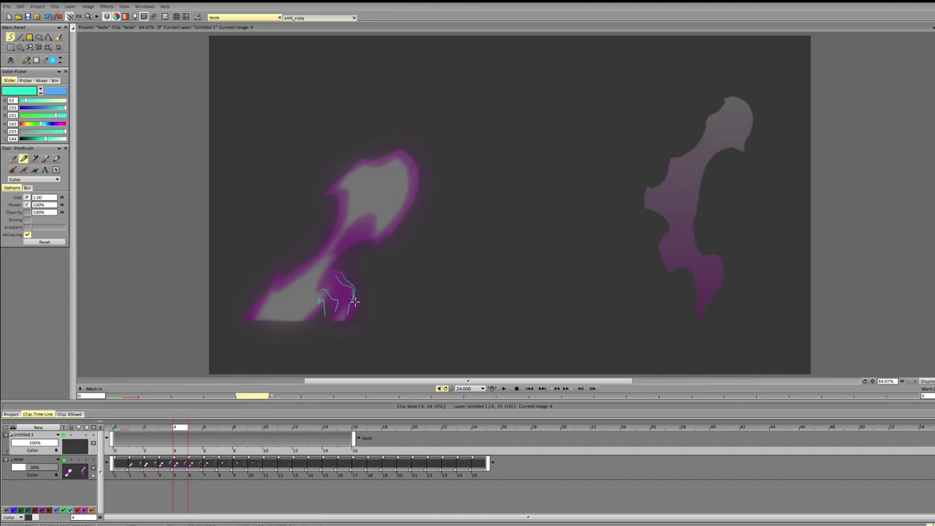
mouse_move(350, 287)
left_mouse_down()
mouse_move(351, 305)
mouse_move(356, 296)
left_mouse_up()
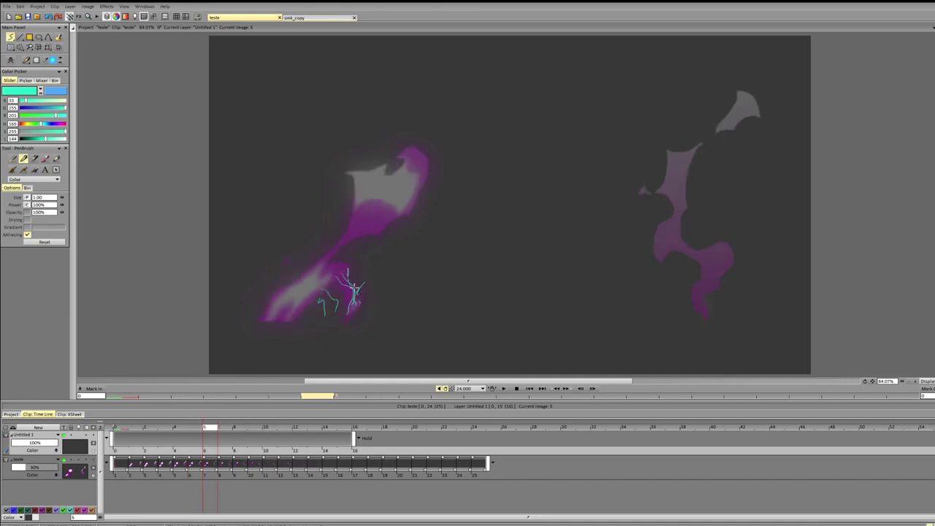
mouse_move(351, 275)
left_mouse_down()
mouse_move(371, 304)
mouse_move(391, 293)
mouse_move(373, 293)
mouse_move(380, 290)
left_mouse_up()
key("Right")
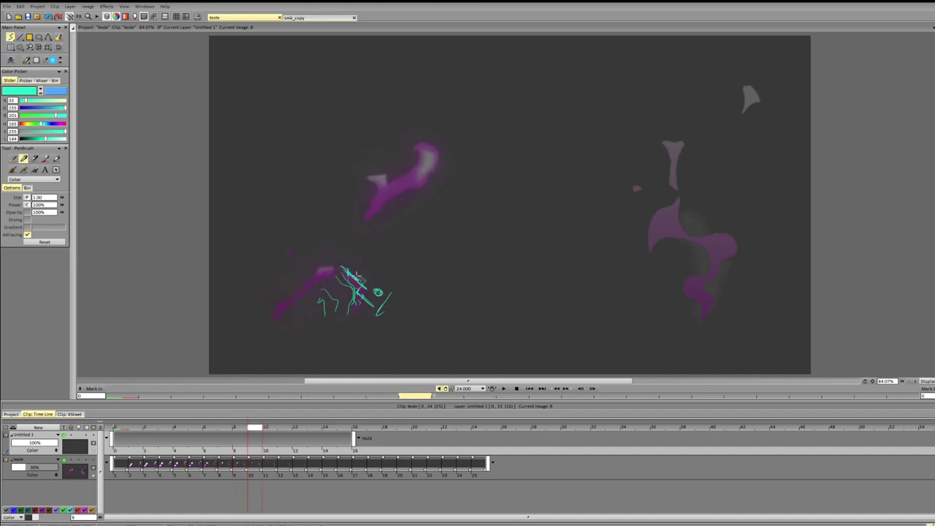
Step: Step forward to frame 16 and back to the early frames to examine the lower lobe's movement against the marks
key("Right")
key("Right")
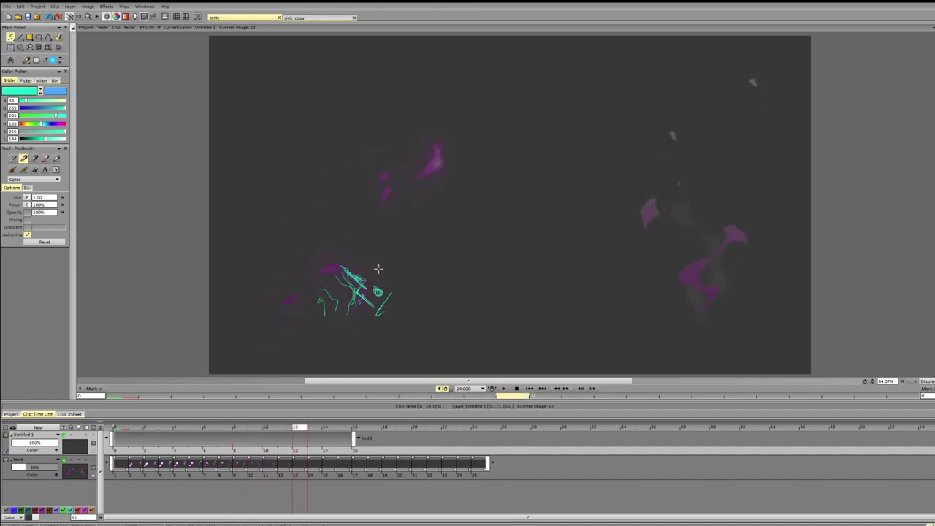
key("Right")
key("Right")
key("Right")
key("Right")
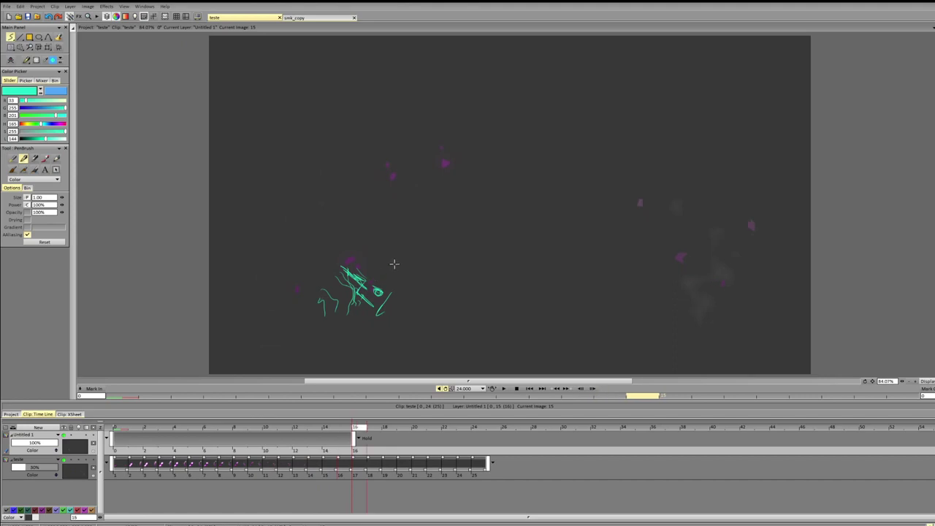
key("Left")
key("Left")
key("Left")
key("Left")
key("Left")
key("Left")
key("Left")
key("Left")
key("Left")
key("Left")
key("Left")
key("Left")
key("Left")
key("Left")
key("Left")
key("Right")
key("Right")
key("Right")
key("Right")
key("Right")
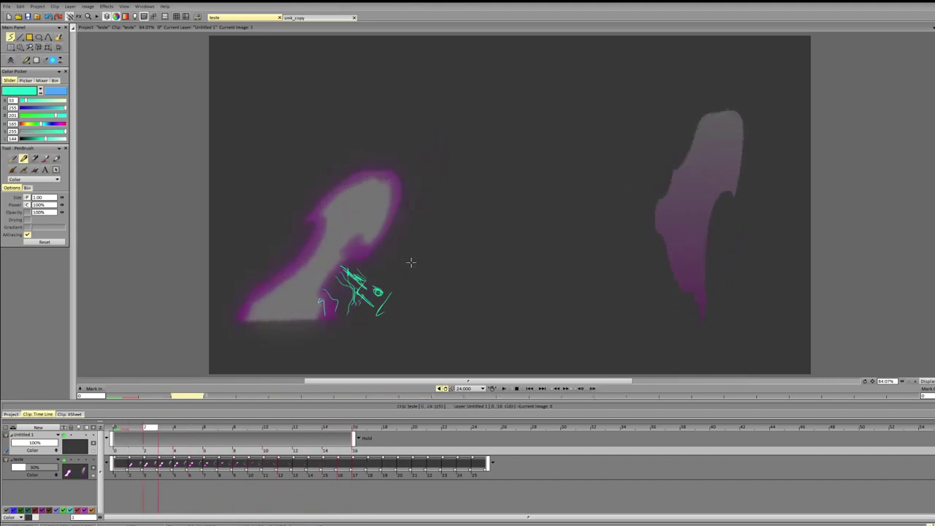
key("Right")
Step: Clear the marks from the drawing layer and go back to frame 0
key("BackSpace")
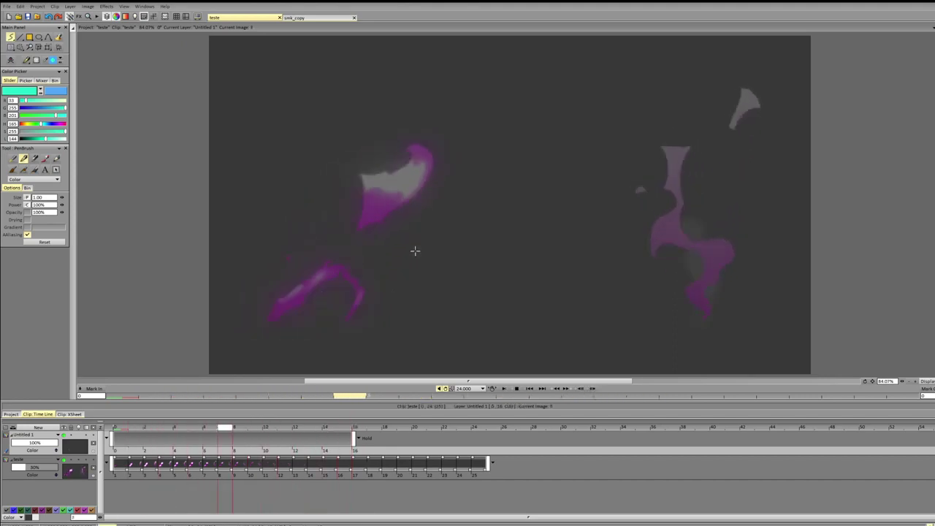
key("Left")
key("Left")
key("Left")
key("Left")
key("Left")
key("Left")
key("Left")
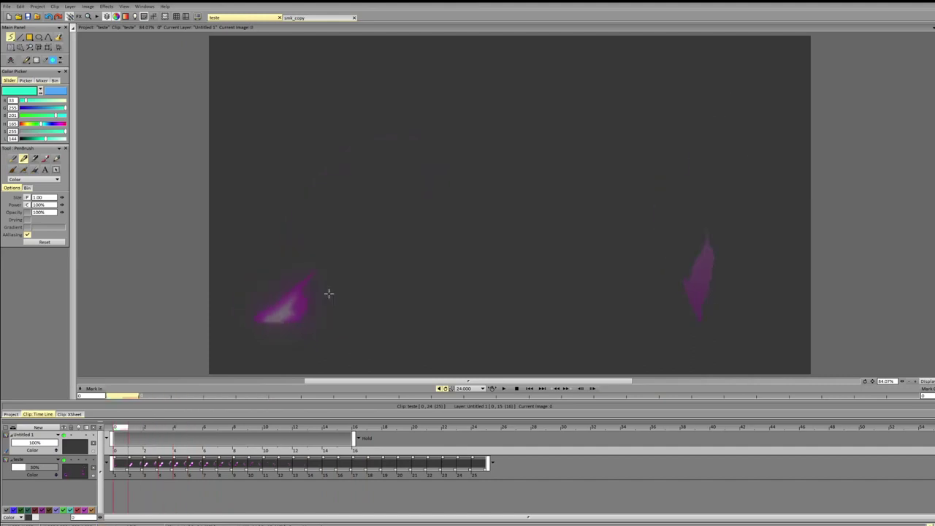
Step: Mark the lower lobe's leading edge with widely spaced angled strokes on frames 1 to 3
key("Right")
left_click_drag(321, 303, 323, 315)
key("Right")
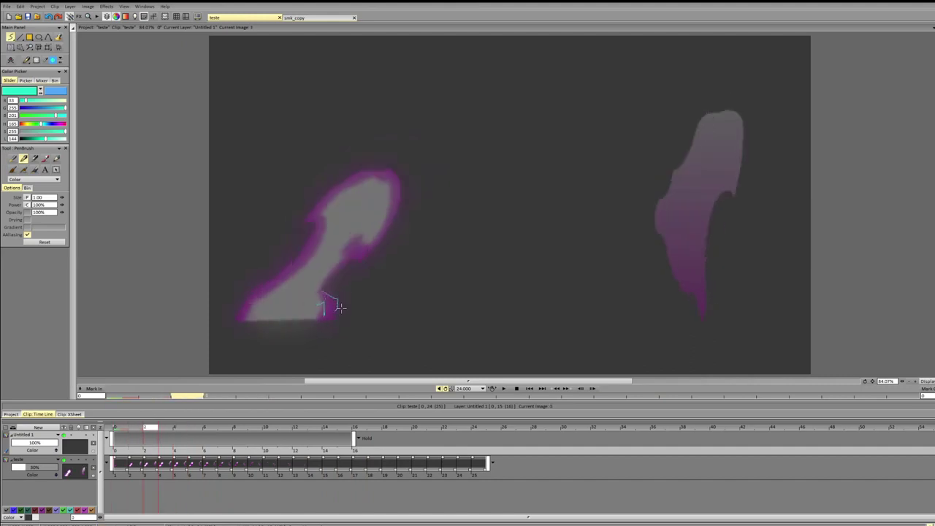
key("Right")
mouse_move(334, 278)
left_mouse_down()
mouse_move(353, 297)
mouse_move(377, 273)
left_mouse_up()
Step: Mark the slowing lower lobe's edge with increasingly tight strokes on the frames from 4 to 13
key("Right")
key("Right")
key("Right")
key("Right")
key("Right")
key("Right")
key("Right")
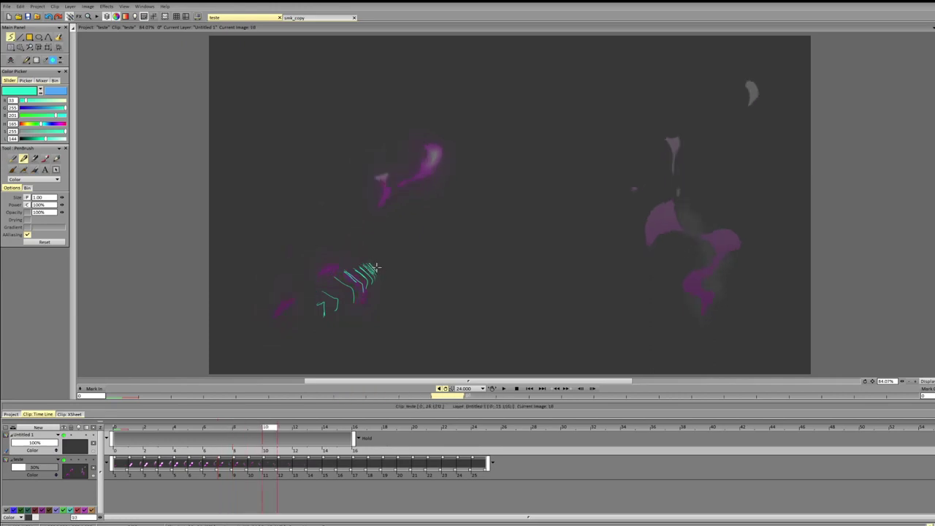
key("Right")
key("Right")
key("Right")
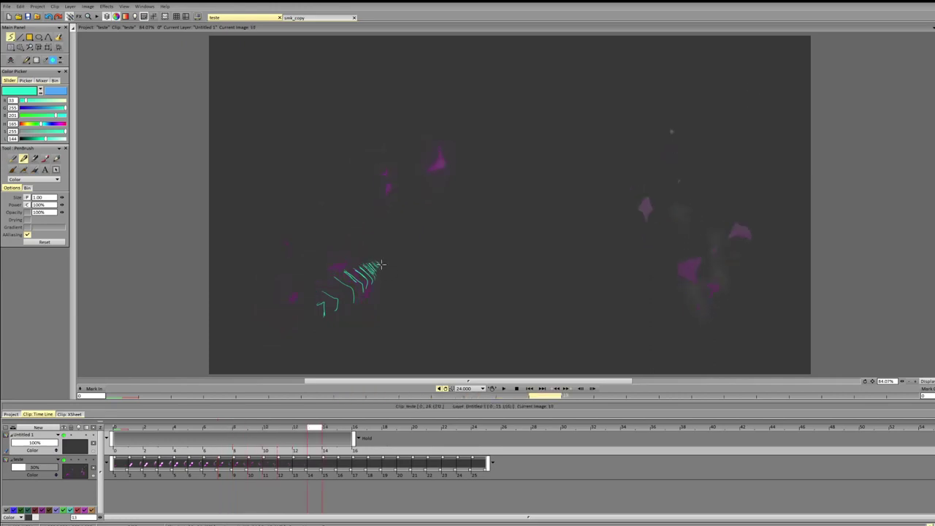
key("Right")
key("Right")
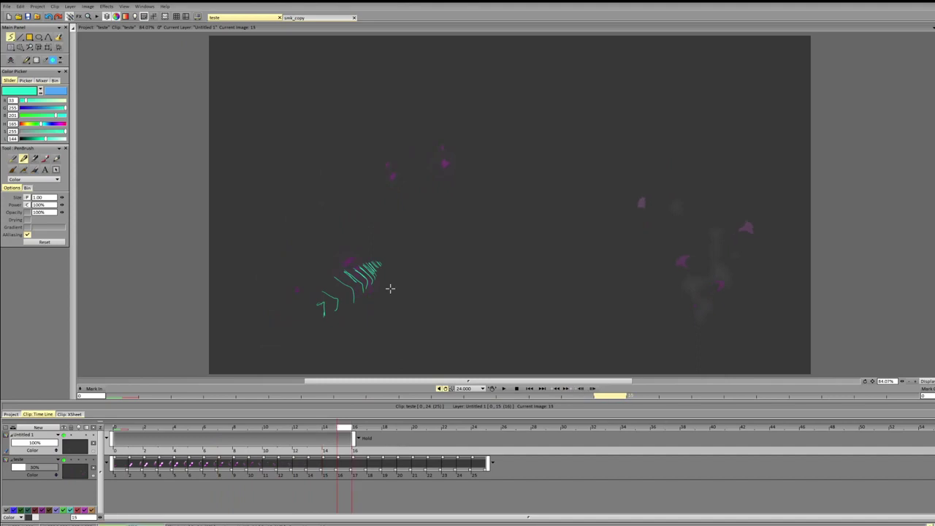
Step: Step back to frame 7 and forward again to examine how the lower lobe breaks into fragments
key("Left")
key("Left")
key("Left")
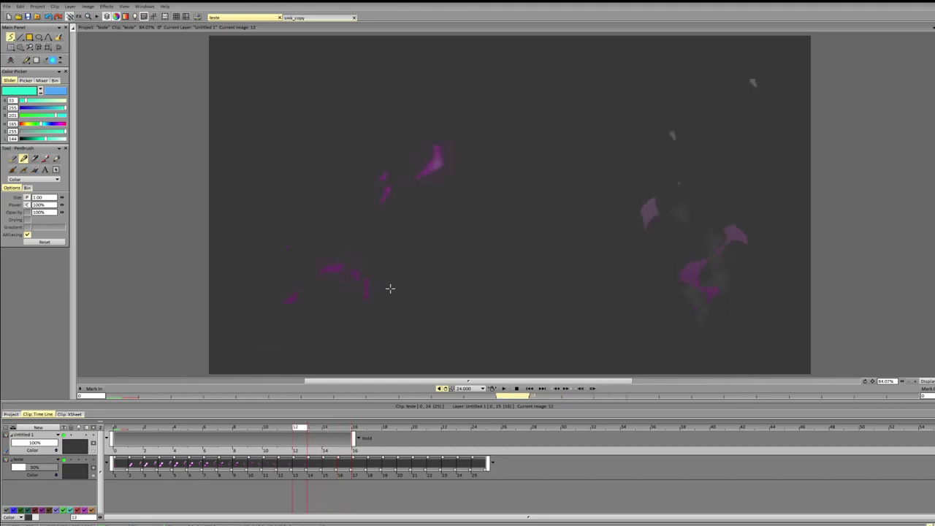
key("Left")
key("Left")
key("Left")
key("Left")
key("Left")
key("Left")
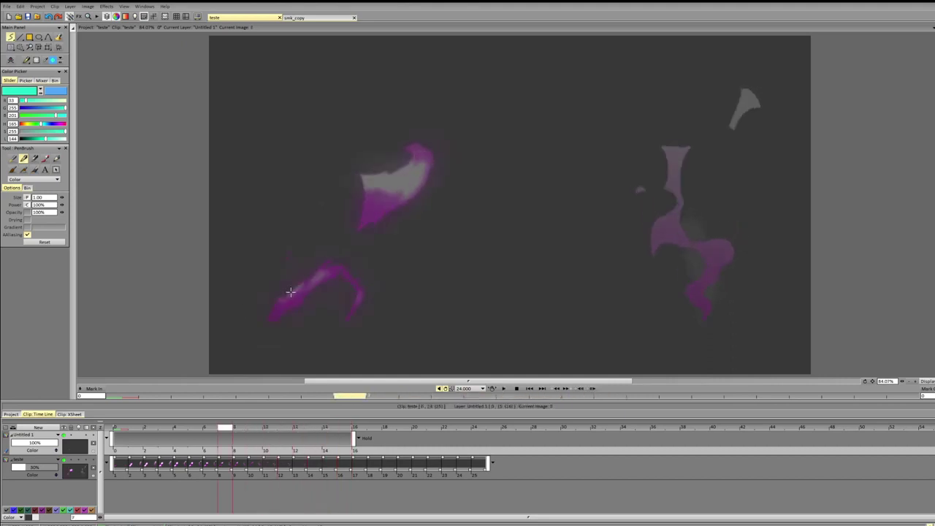
key("Right")
key("Right")
key("Right")
key("Right")
key("Right")
key("Right")
key("Right")
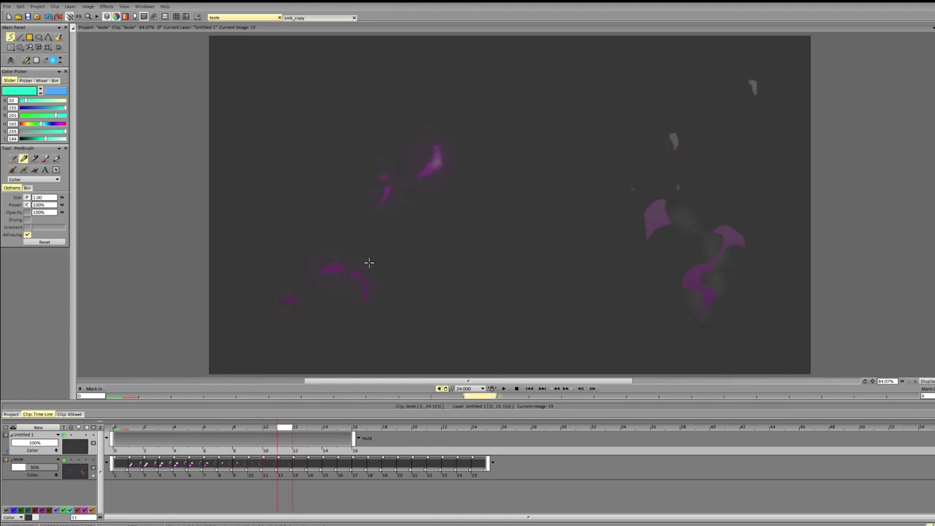
Step: Try a diagonal stroke across the lower lobe's fragments and undo it
key("Right")
key("Right")
left_click_drag(332, 254, 387, 292)
key("ctrl+z")
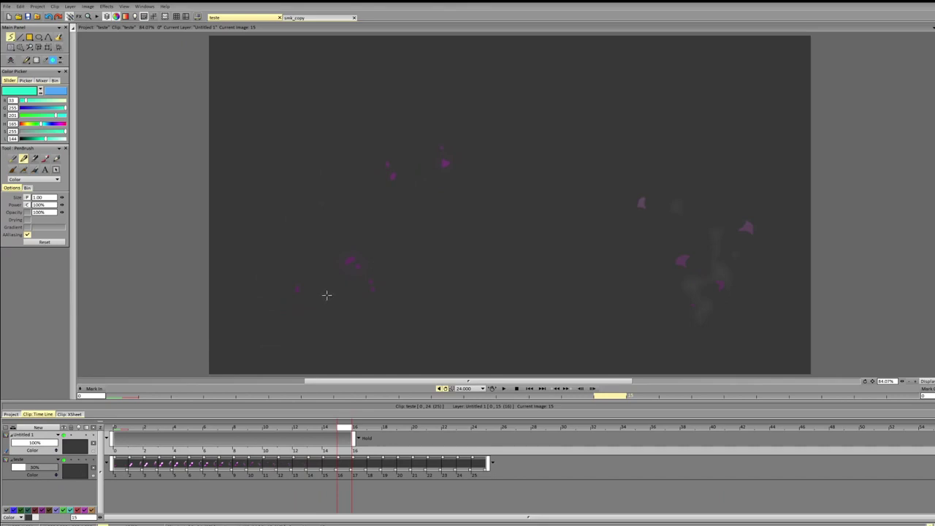
Step: Step forward to frame 19 and back to frame 10 to examine the lower fragments fading out
key("Right")
key("Right")
key("Right")
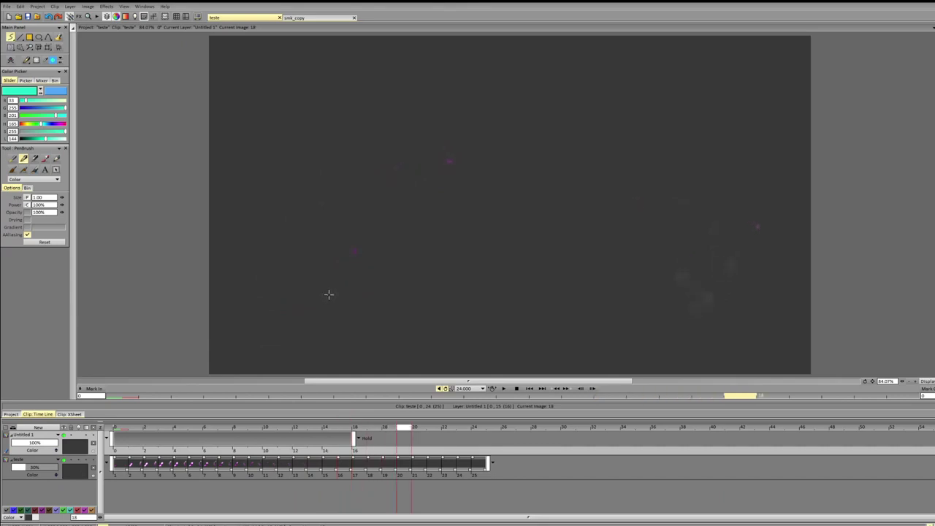
key("Left")
key("Left")
key("Left")
key("Left")
key("Left")
key("Left")
key("Left")
key("Left")
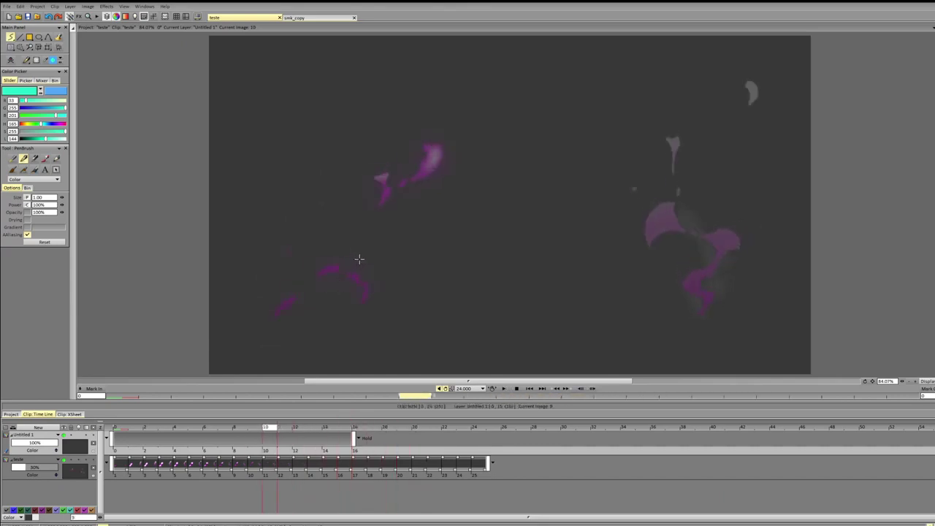
key("Left")
key("Right")
key("Right")
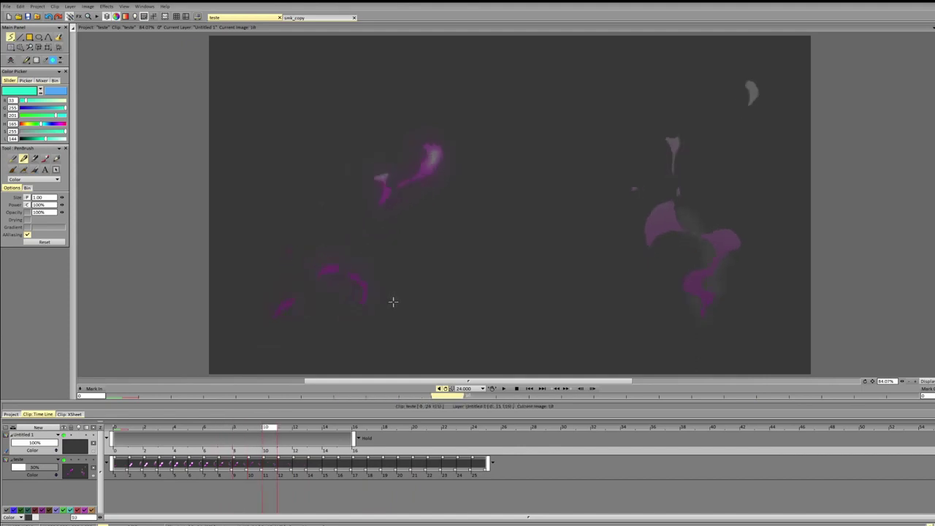
Step: Sketch short strokes around the lower lobe's fragments on frame 10 and clear them
left_click_drag(387, 310, 391, 292)
left_click_drag(361, 275, 361, 276)
mouse_move(378, 276)
left_mouse_down()
mouse_move(372, 268)
mouse_move(381, 271)
left_mouse_up()
key("BackSpace")
Step: Try a diagonal guide line along the lower fragments on frame 12 and undo it
key("Right")
key("Right")
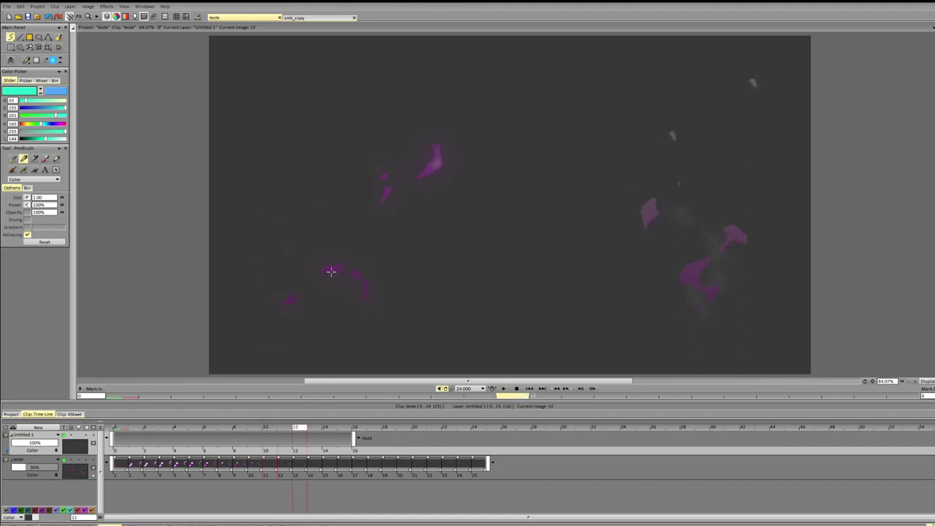
mouse_move(331, 272)
left_mouse_down()
mouse_move(361, 292)
mouse_move(336, 273)
mouse_move(345, 283)
mouse_move(360, 265)
mouse_move(337, 282)
mouse_move(378, 291)
left_mouse_up()
key("ctrl+z")
key("ctrl+z")
key("ctrl+z")
key("ctrl+z")
Step: Try diagonal guide lines along the lower fragments on frames 14 and 16 and undo them
key("Left")
key("Left")
key("Right")
key("Right")
key("Right")
key("Right")
left_click_drag(338, 261, 380, 288)
key("ctrl+z")
key("ctrl+z")
key("Right")
key("Right")
left_click_drag(343, 261, 377, 290)
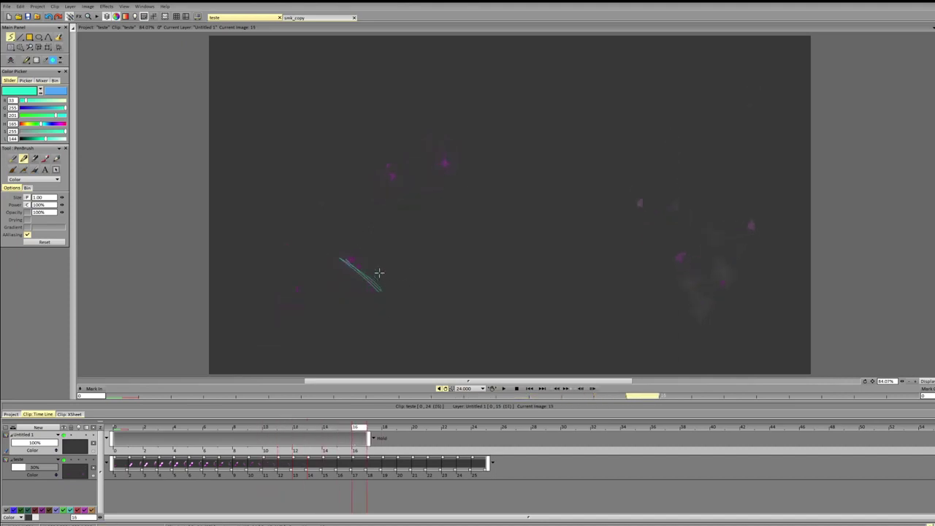
key("ctrl+z")
key("ctrl+z")
Step: Step forward to the last fading frames and back through the animation to examine how the fragments drift
key("Right")
key("Right")
key("Left")
key("Left")
key("Left")
key("Left")
key("Left")
key("Left")
key("Left")
key("Left")
key("Left")
key("Left")
key("Left")
key("Left")
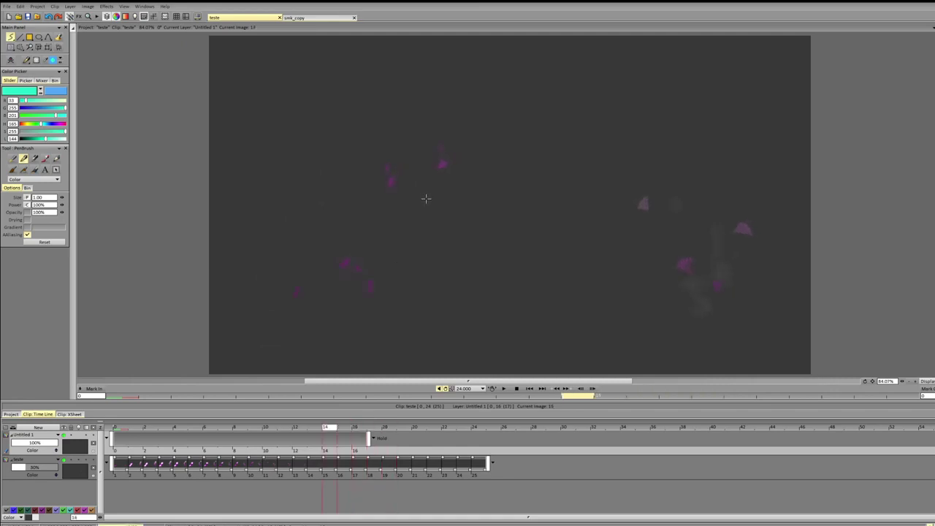
Step: Mark the path of the small fragment beside the flame tip with strokes on frame 12
key("Right")
key("Right")
key("Right")
key("Right")
key("Right")
key("Right")
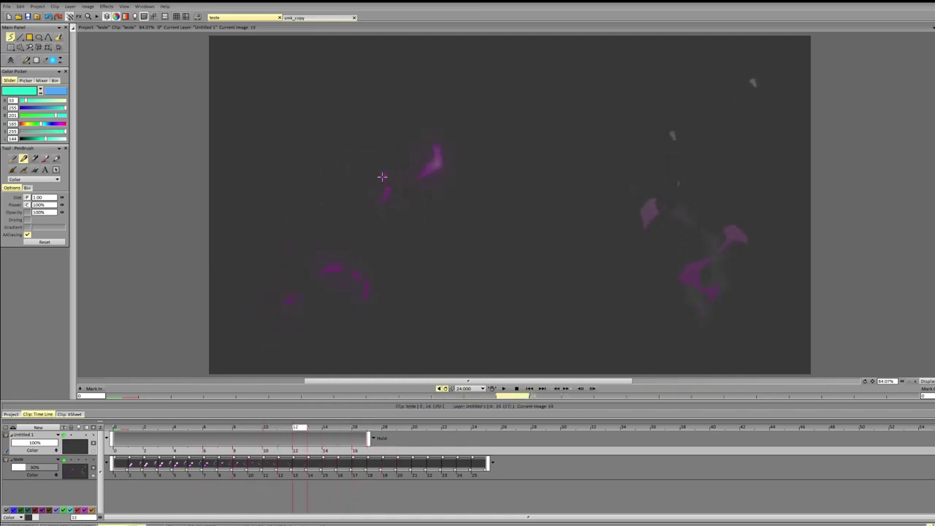
mouse_move(382, 176)
left_mouse_down()
mouse_move(389, 199)
mouse_move(395, 166)
left_mouse_up()
Step: Step back and forth through the frames after 12 to examine the upper fragments' drift against the strokes
key("Right")
key("Right")
key("Right")
key("Right")
key("Right")
key("Right")
key("Left")
key("Left")
key("Left")
key("Left")
key("Right")
key("Right")
key("Right")
Step: Draw a small cross at the flame tip's remaining fragment on frame 15 and advance to frame 19
left_click_drag(433, 156, 444, 157)
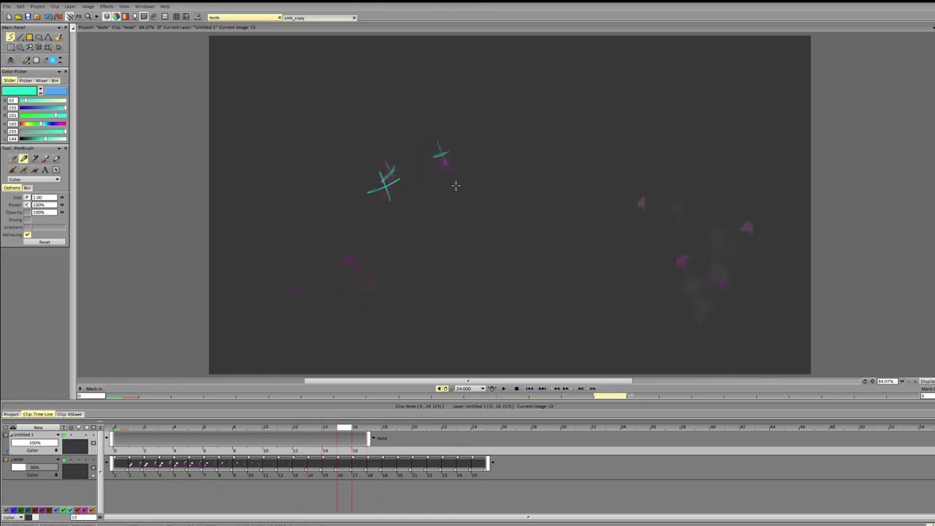
key("Right")
key("Right")
key("Right")
key("Right")
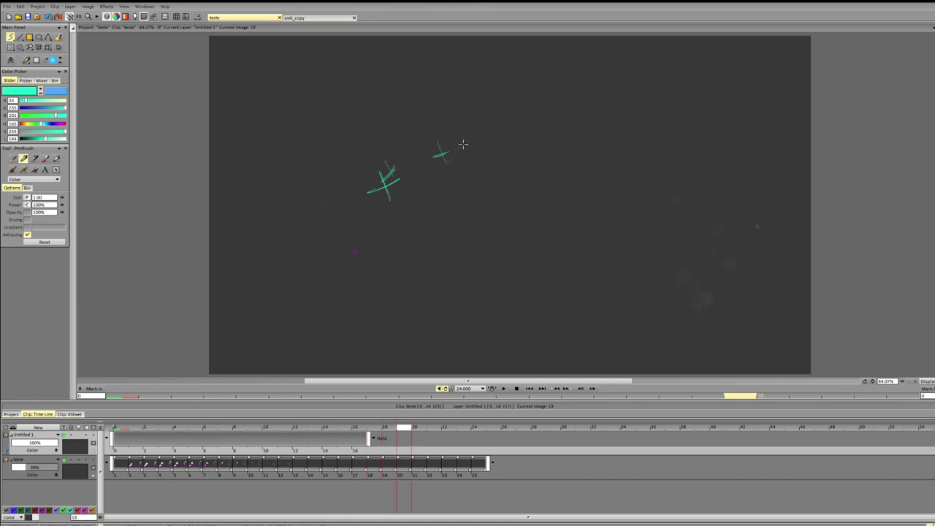
Step: Step back from frame 19 to frame 3 and forward to frame 9 to examine how the flame breaks apart
key("Left")
key("Left")
key("Left")
key("Left")
key("Left")
key("Left")
key("Left")
key("Left")
key("Left")
key("Left")
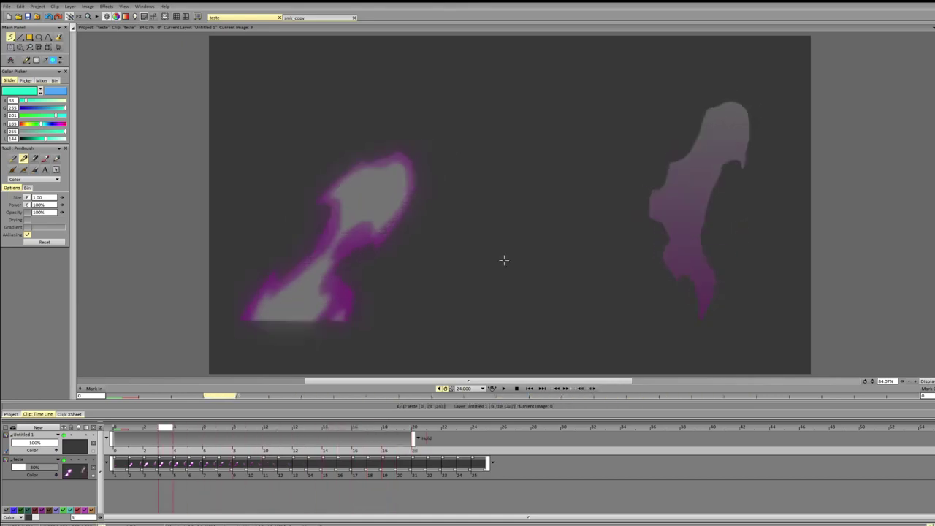
key("Right")
key("Right")
key("Right")
key("Right")
key("Right")
key("Right")
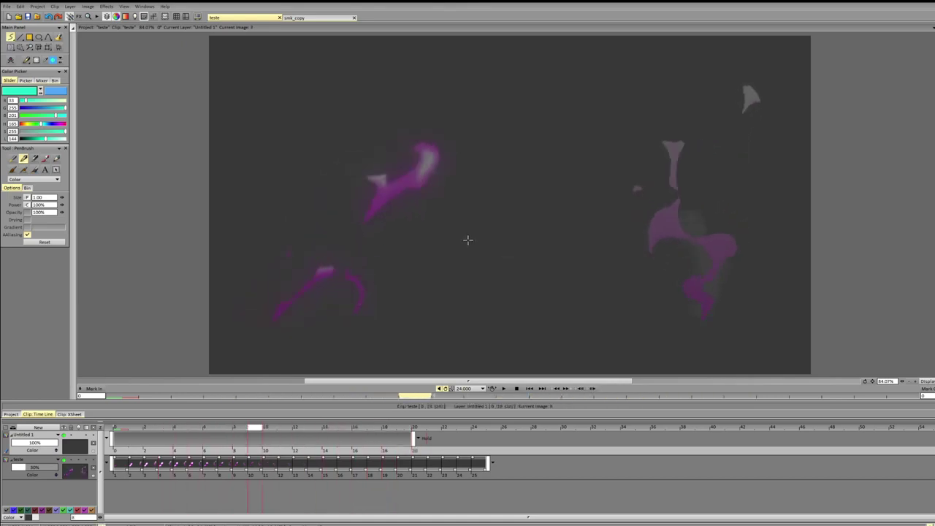
Step: Step between frames 1 and 8 to examine how the lower flame thins into an arch
key("Left")
key("Left")
key("Left")
key("Left")
key("Left")
key("Left")
key("Left")
key("Left")
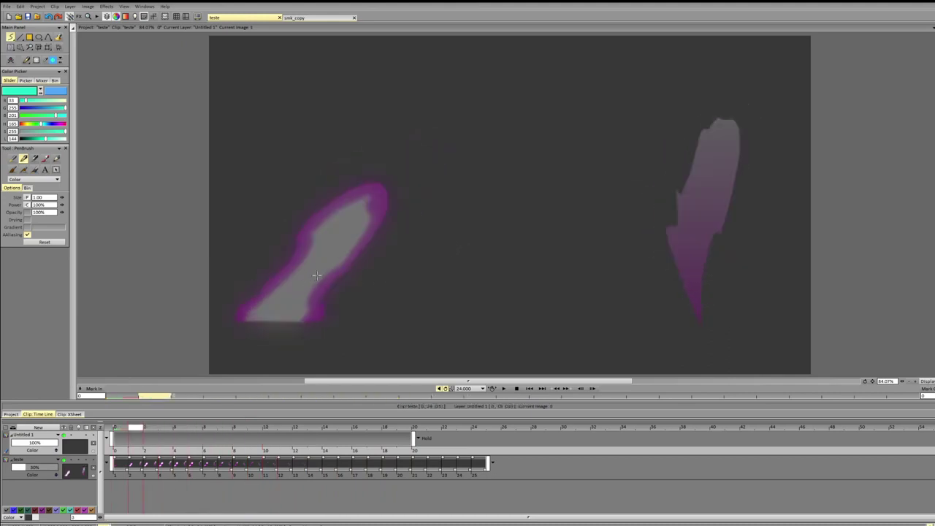
key("Right")
key("Right")
key("Right")
key("Right")
key("Right")
key("Right")
key("Right")
key("Right")
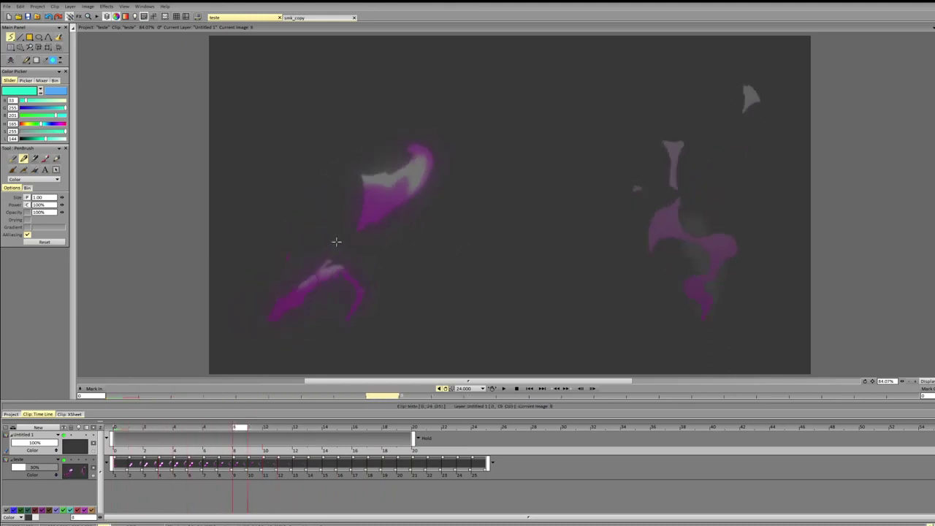
key("Left")
key("Left")
key("Left")
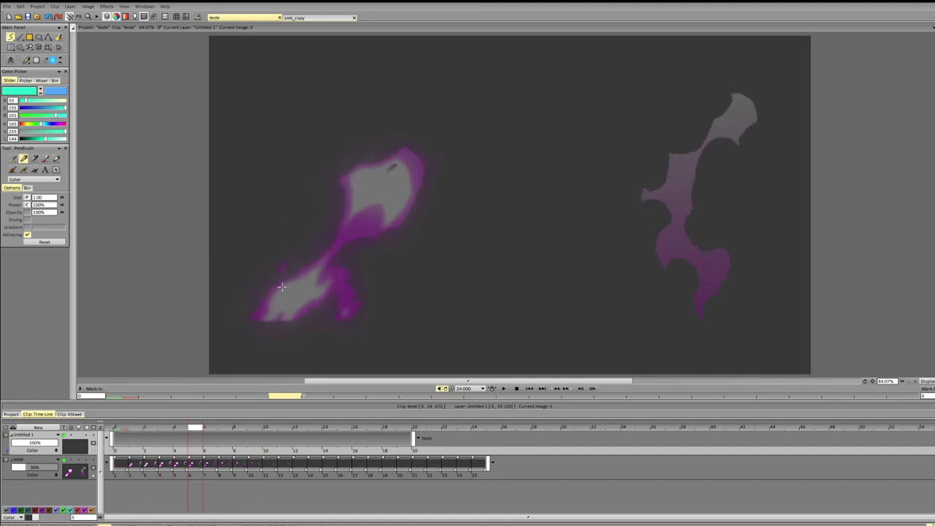
Step: Try a stroke along the upper edge of the lower flame fragment on frame 8 and undo it
key("Right")
key("Right")
left_click_drag(282, 302, 337, 274)
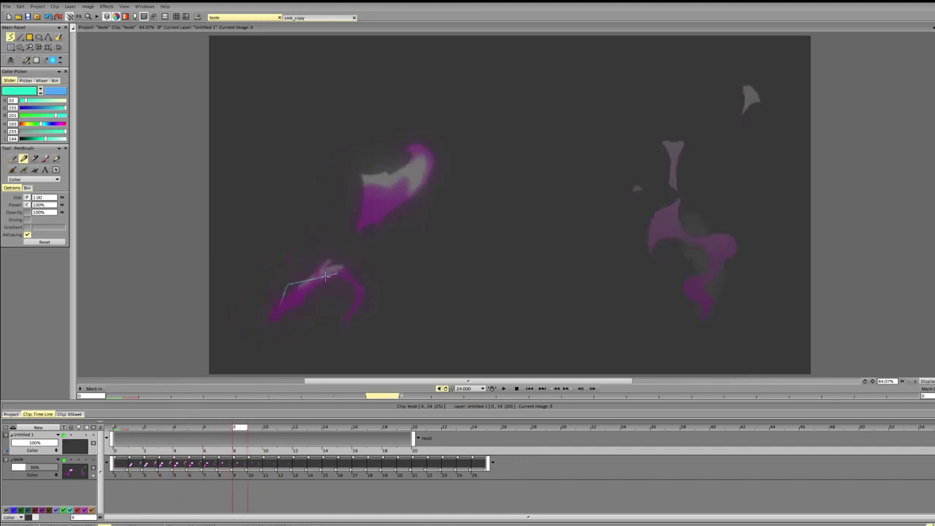
key("ctrl+z")
Step: Step back and forth between frames 7 and 10 to examine how the lower fragment splits
key("Right")
key("Right")
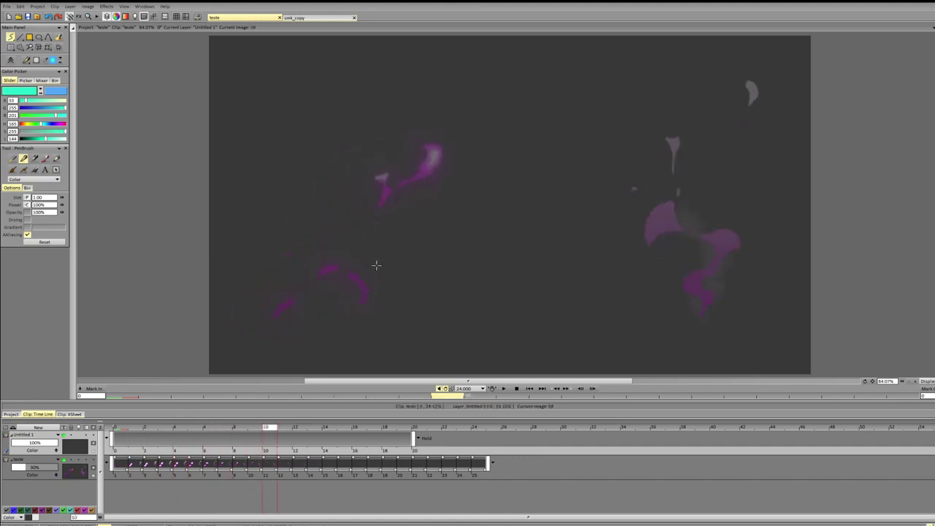
key("Left")
key("Left")
key("Left")
key("Right")
key("Left")
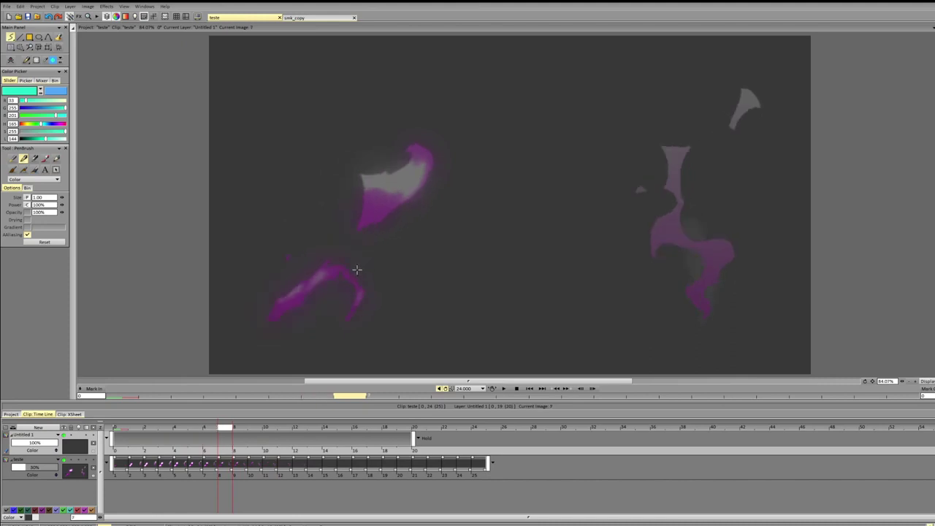
Step: Outline the lower flame fragment on frame 7 with a slanted box shape and clear the strokes
mouse_move(259, 314)
left_mouse_down()
mouse_move(330, 266)
mouse_move(336, 271)
left_mouse_up()
left_click_drag(267, 312, 276, 317)
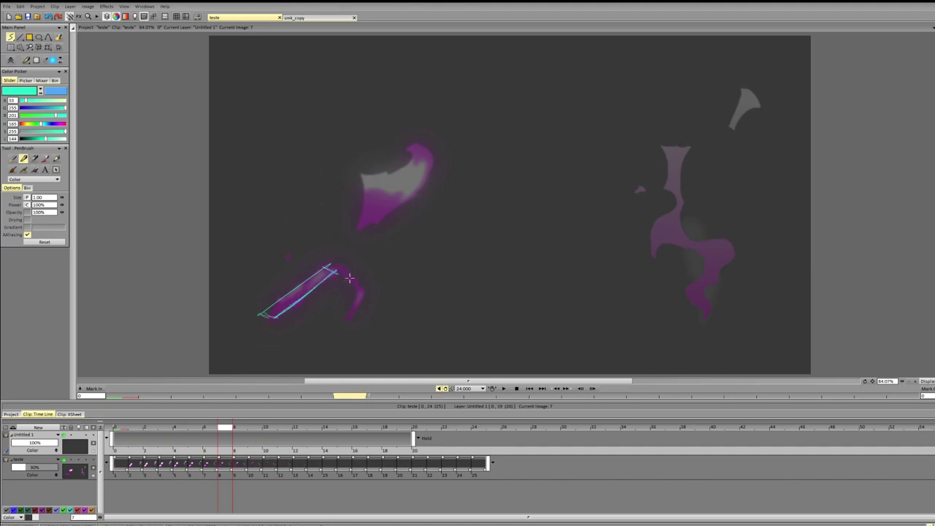
key("BackSpace")
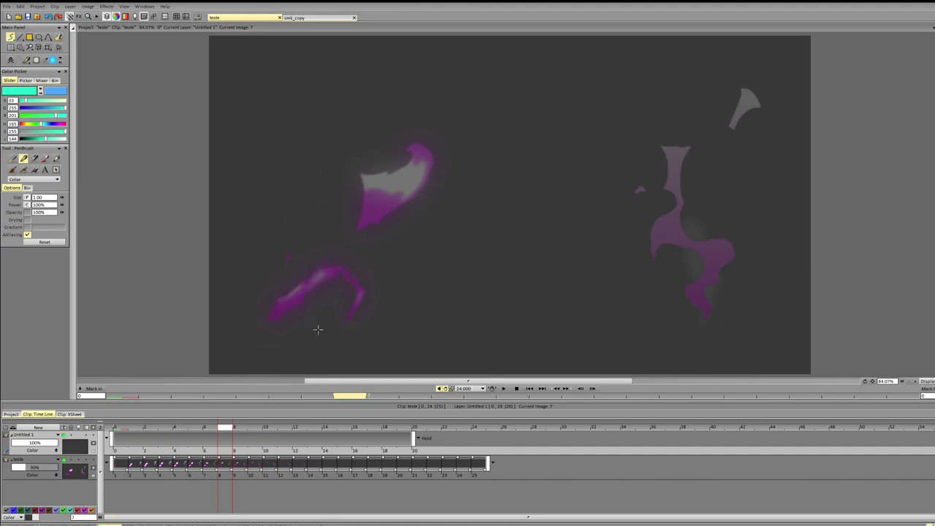
Step: Step through frames 5 to 9 to examine the lower fragment's shrinking shape, returning to frame 7
key("Right")
key("Left")
key("Left")
key("Left")
key("Right")
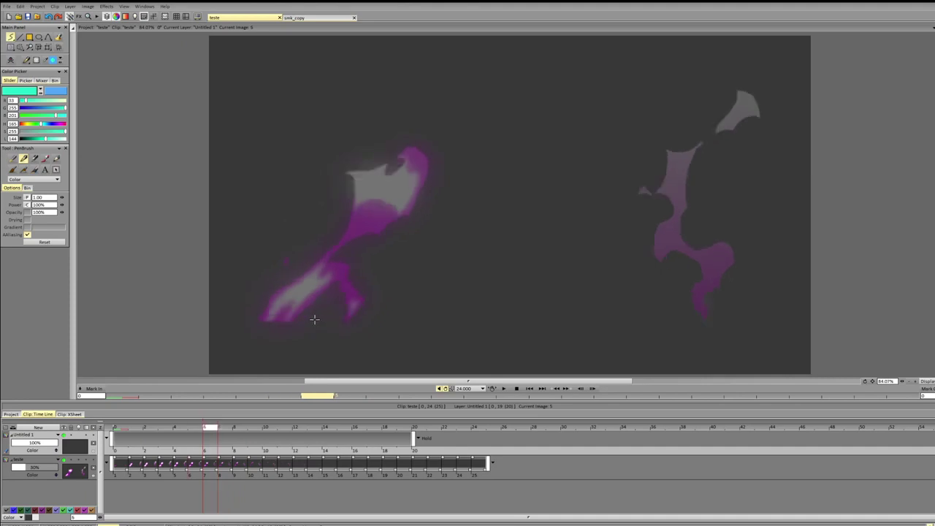
key("Right")
key("Right")
key("Right")
key("Right")
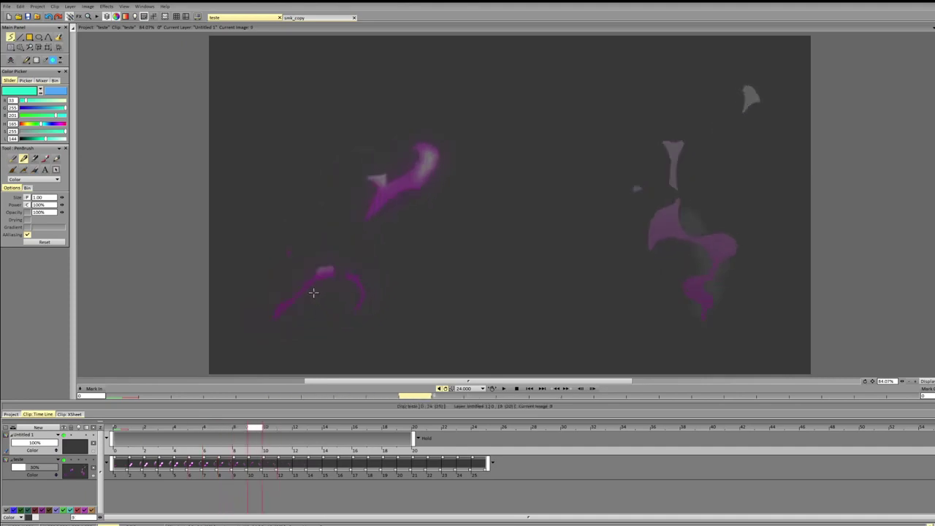
key("Left")
key("Left")
Step: Try strokes tracing the lower flame fragment's contours on frame 7 and clear them
mouse_move(269, 317)
left_mouse_down()
mouse_move(274, 289)
mouse_move(320, 280)
left_mouse_up()
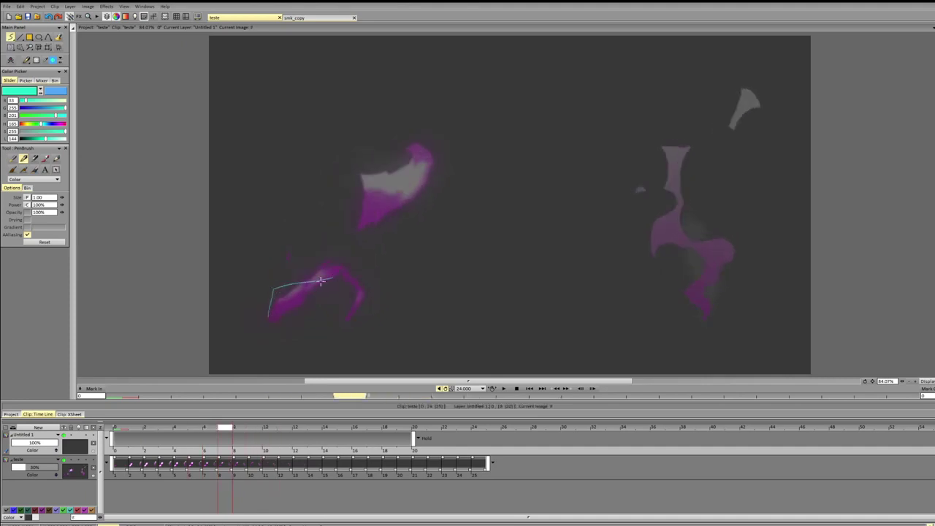
key("ctrl+z")
mouse_move(268, 318)
left_mouse_down()
mouse_move(281, 285)
mouse_move(343, 269)
mouse_move(325, 283)
left_mouse_up()
left_click_drag(285, 315, 333, 273)
left_click_drag(274, 320, 333, 264)
key("BackSpace")
Step: Step forward past frame 10 and back to frame 7 to examine how the lower arch separates into pieces
key("Right")
key("Right")
key("Right")
key("Right")
key("Right")
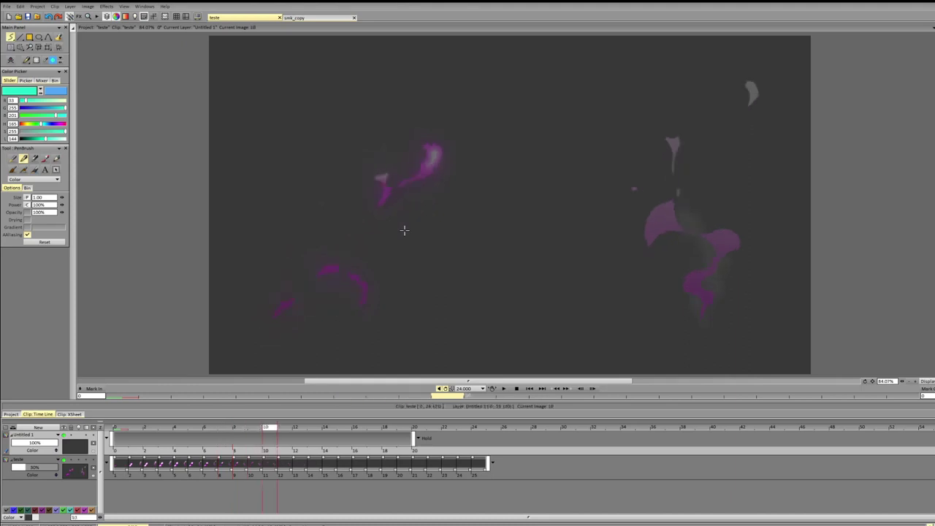
key("Left")
key("Left")
key("Left")
key("Left")
key("Left")
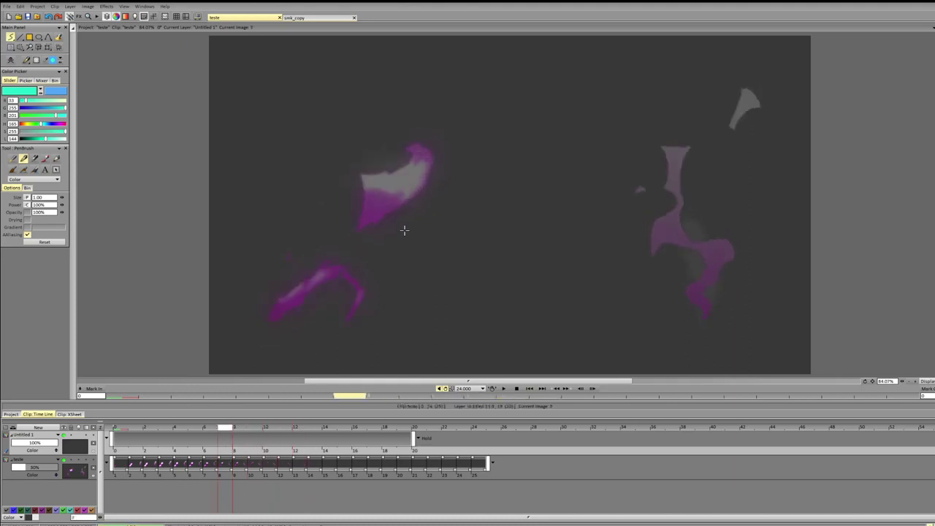
Step: Outline the lower fragment on frame 7 in green, sketch its shape beside it in blue, and clear the drawing
left_click_drag(272, 316, 336, 267)
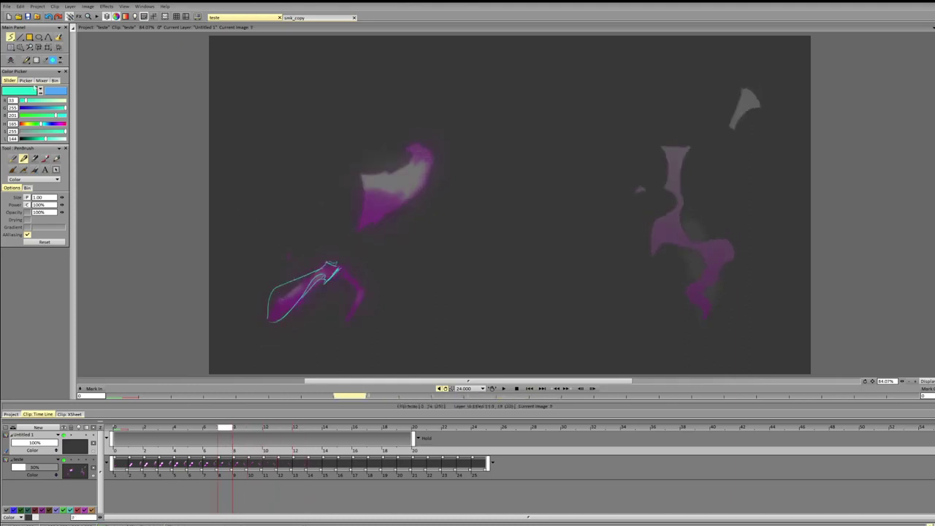
left_click(40, 91)
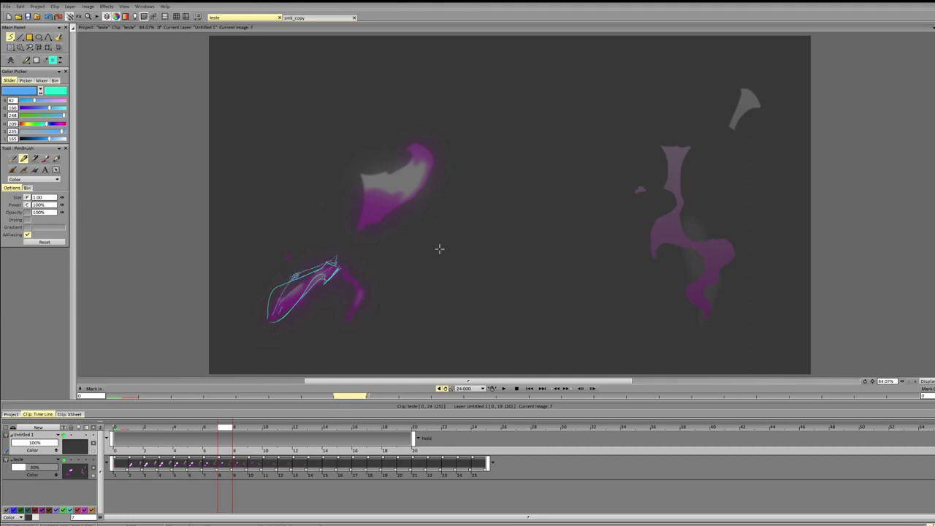
left_click_drag(403, 311, 443, 259)
mouse_move(413, 316)
left_mouse_down()
mouse_move(443, 262)
mouse_move(423, 273)
mouse_move(419, 263)
mouse_move(417, 293)
mouse_move(436, 260)
mouse_move(423, 261)
mouse_move(452, 246)
mouse_move(420, 288)
mouse_move(444, 252)
mouse_move(431, 255)
mouse_move(426, 269)
mouse_move(451, 244)
mouse_move(424, 258)
left_mouse_up()
key("BackSpace")
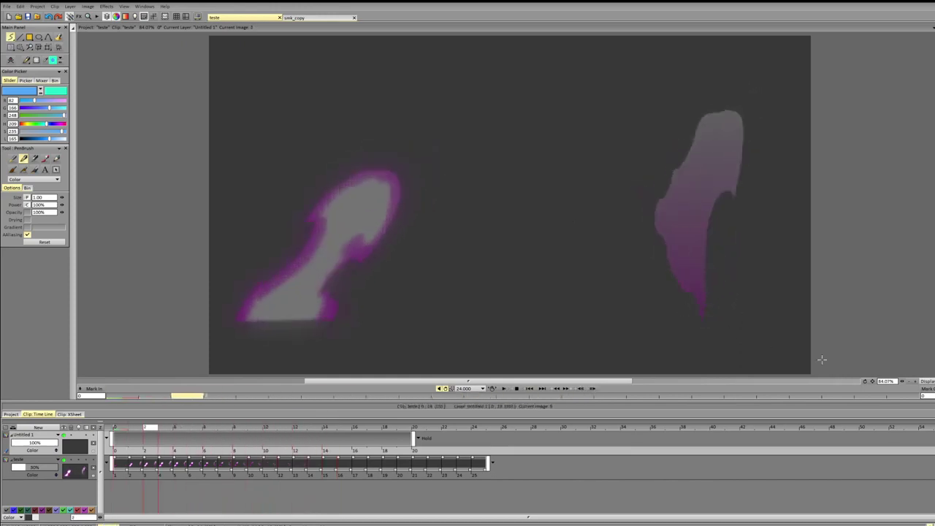
Step: Enlarge the canvas view to 94.68%, play the animation past the right-hand flame, and return to its first frames
left_click_drag(903, 382, 918, 382)
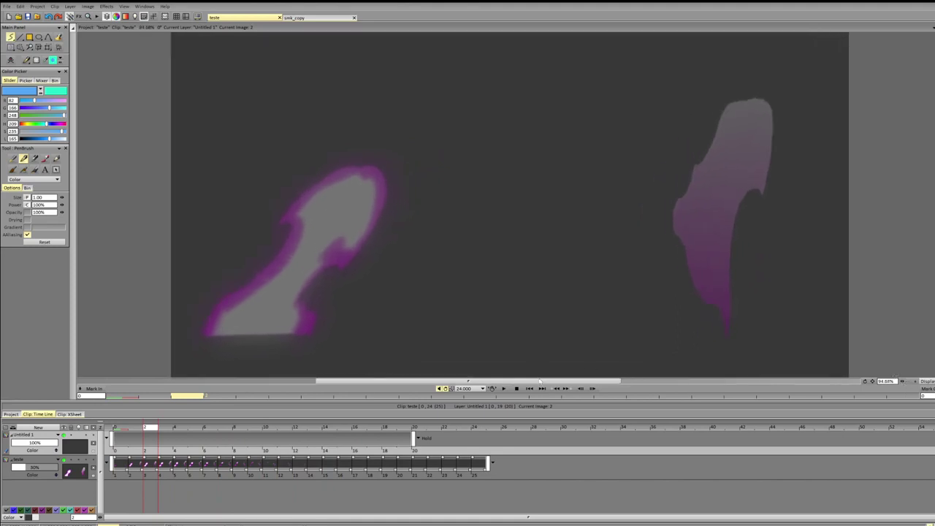
left_click_drag(540, 381, 583, 381)
left_click(504, 389)
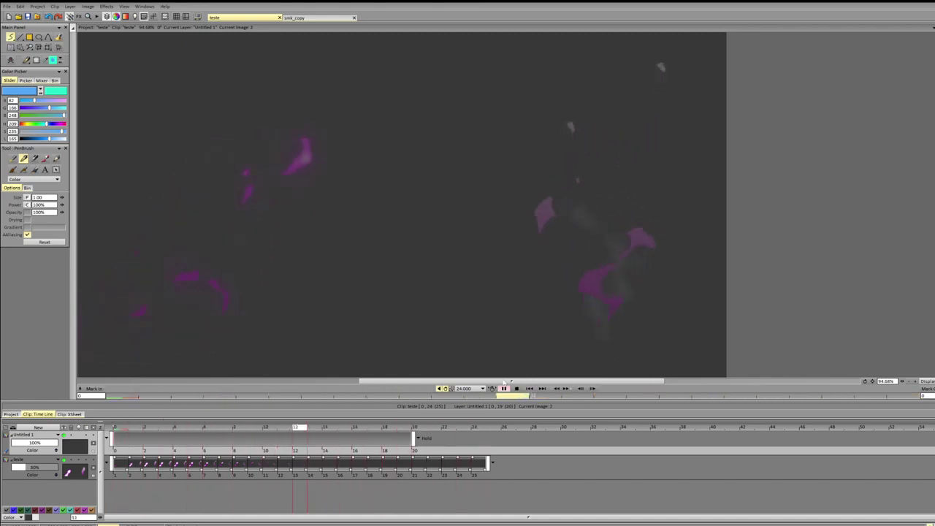
left_click(117, 428)
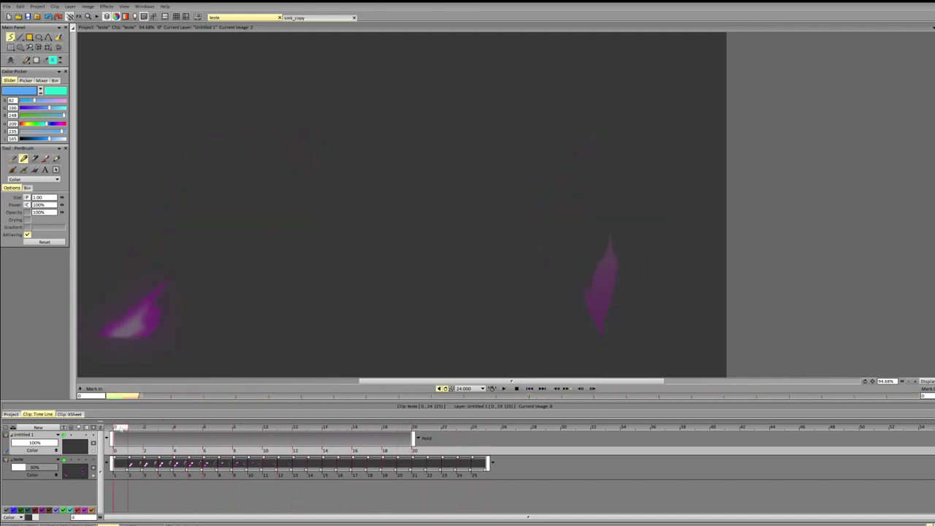
key("Right")
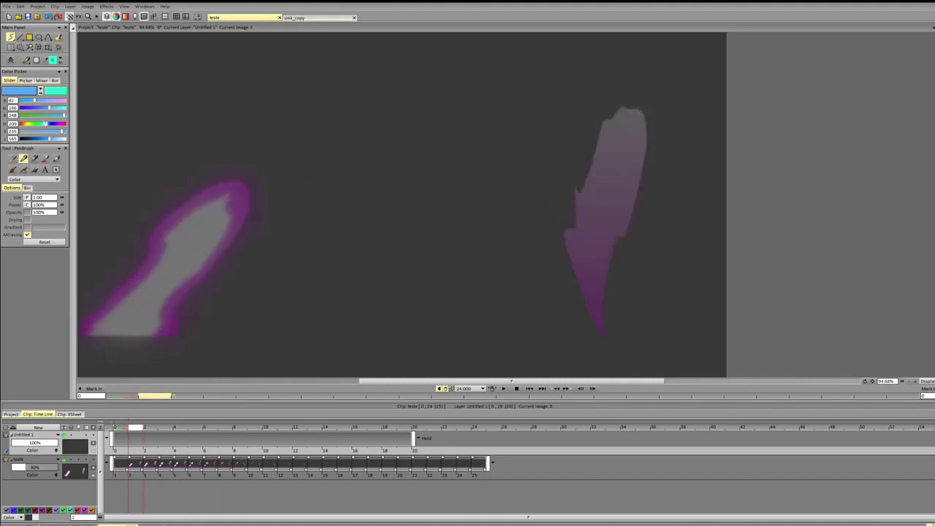
Step: Darken the blue pen colour to navy, swap back to green, and try a stroke across the right-hand flame
left_click_drag(48, 124, 24, 138)
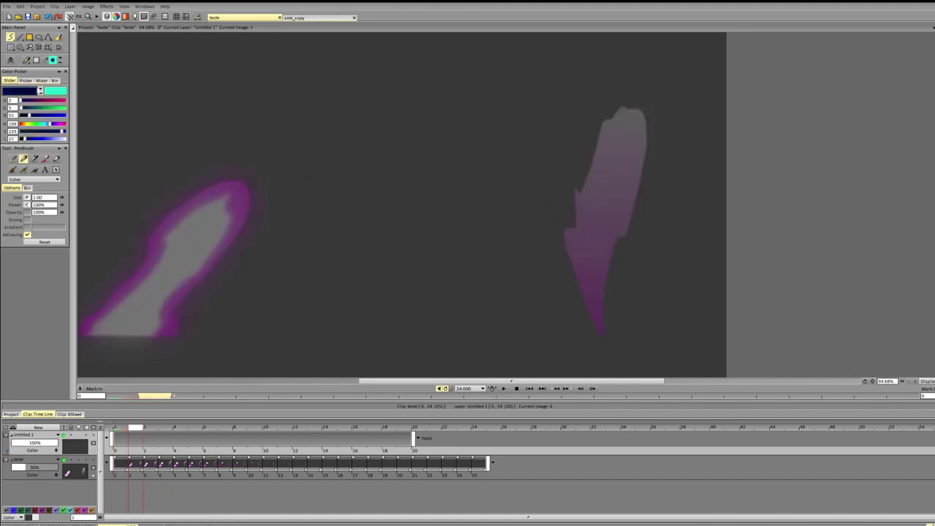
key("x")
mouse_move(528, 115)
left_mouse_down()
mouse_move(601, 186)
mouse_move(622, 181)
left_mouse_up()
key("ctrl+z")
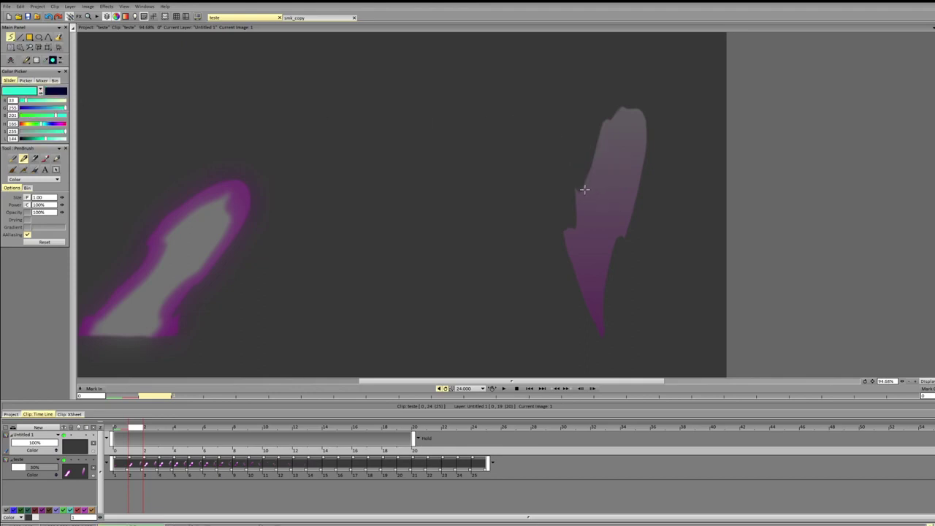
Step: Trace the outer edge of the right-hand flame from its base up to its tip on frame 0
key("Left")
key("Right")
key("Right")
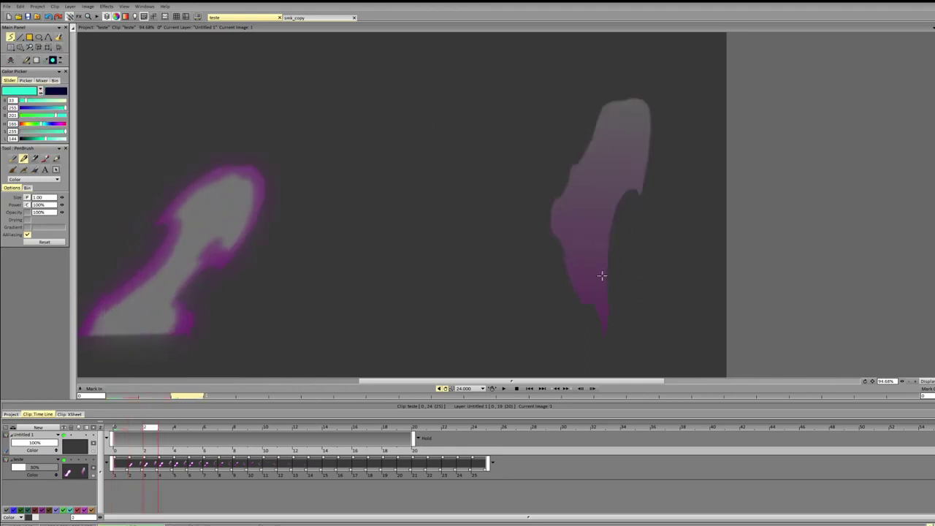
key("Left")
key("Left")
mouse_move(596, 319)
left_mouse_down()
mouse_move(582, 284)
mouse_move(611, 241)
left_mouse_up()
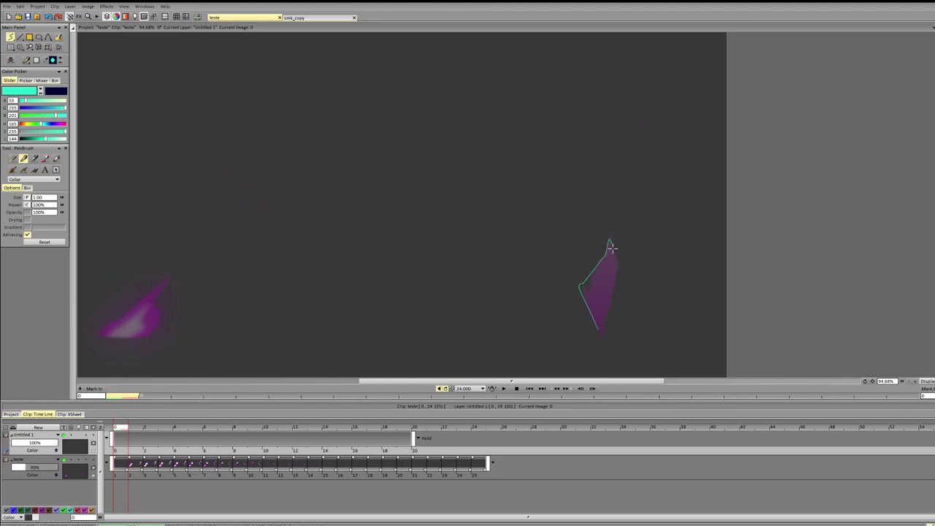
Step: Step back and forth through frames 1 to 5 to examine how the right-hand flame stretches and is eaten away
key("Right")
key("Right")
key("Left")
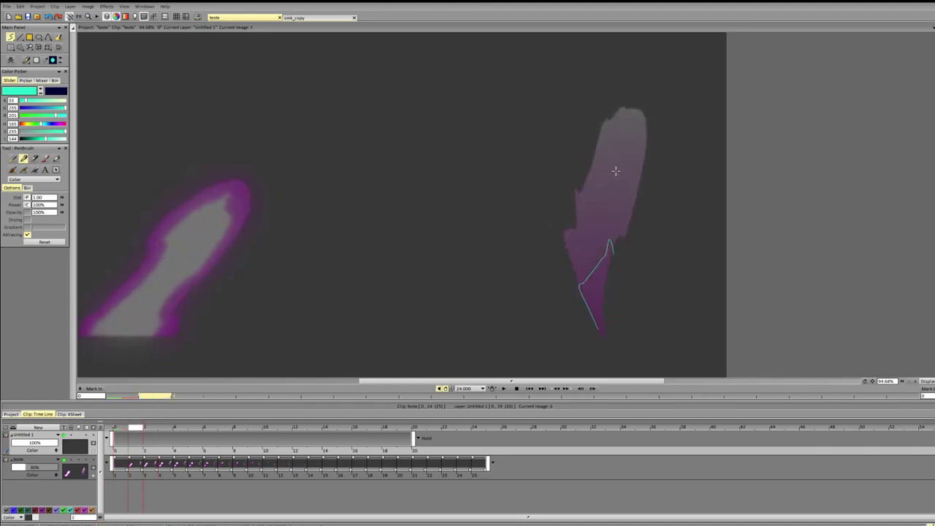
key("Right")
key("Right")
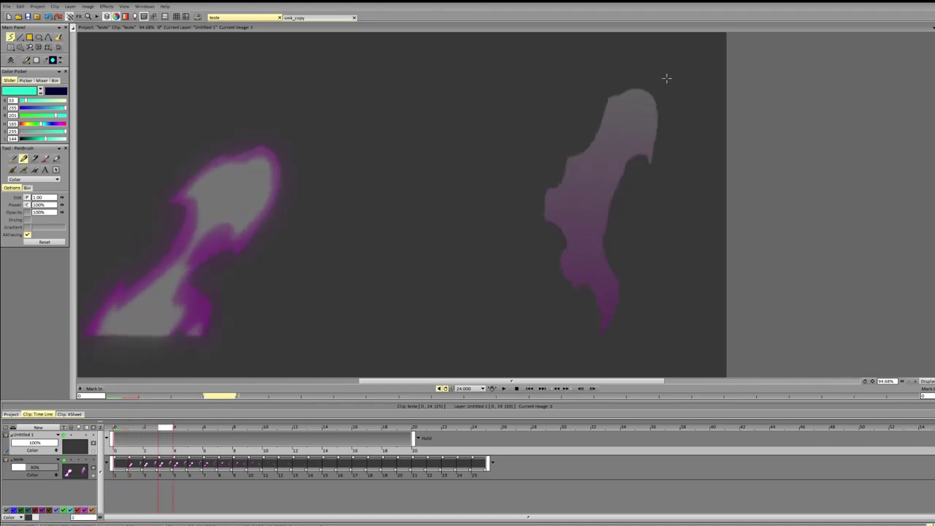
key("Left")
key("Left")
key("Right")
key("Right")
key("Right")
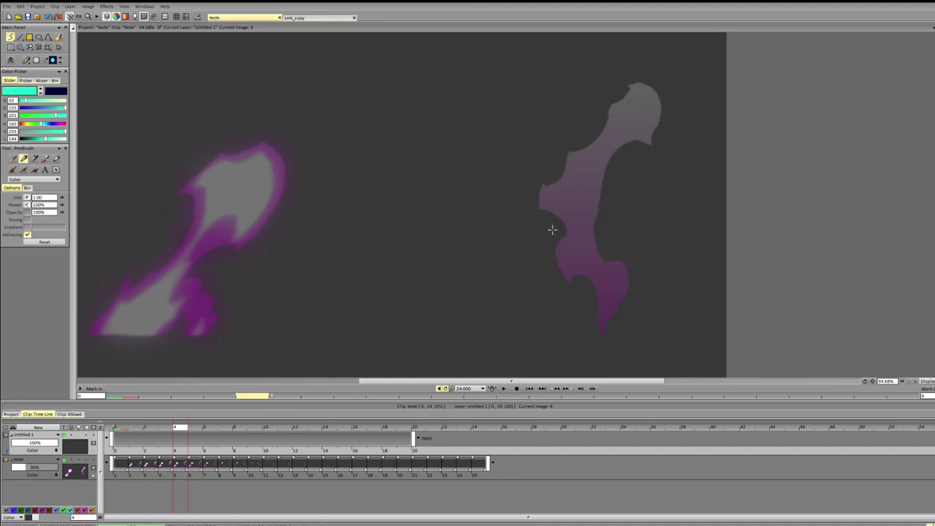
key("Right")
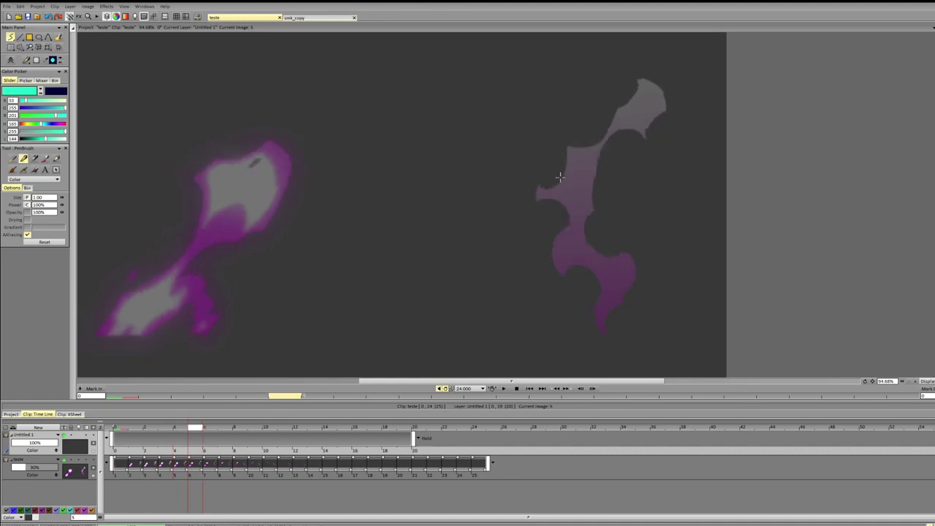
Step: Draw circles in the hollows along the right-hand flame's outer edge on frame 5 and clear them
mouse_move(554, 158)
left_mouse_down()
mouse_move(539, 184)
mouse_move(555, 159)
left_mouse_up()
left_click_drag(580, 126, 582, 129)
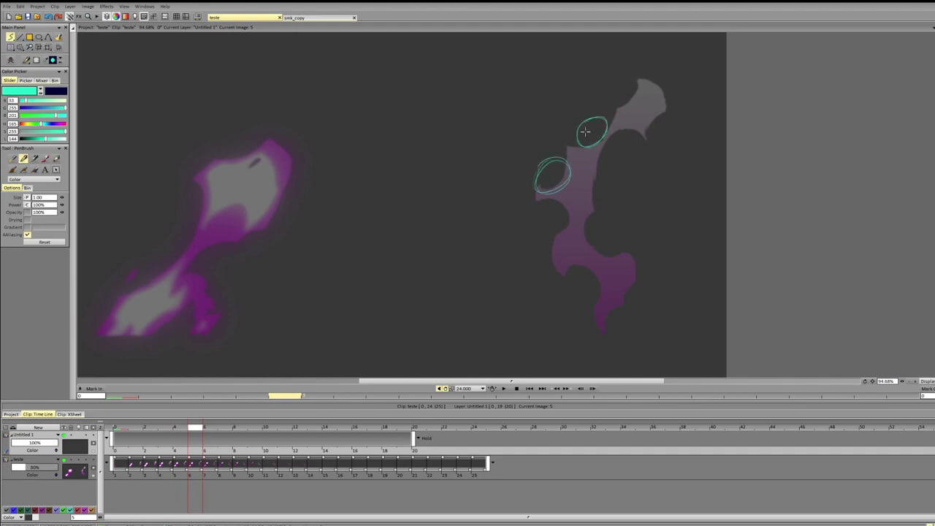
left_click_drag(625, 81, 620, 103)
key("BackSpace")
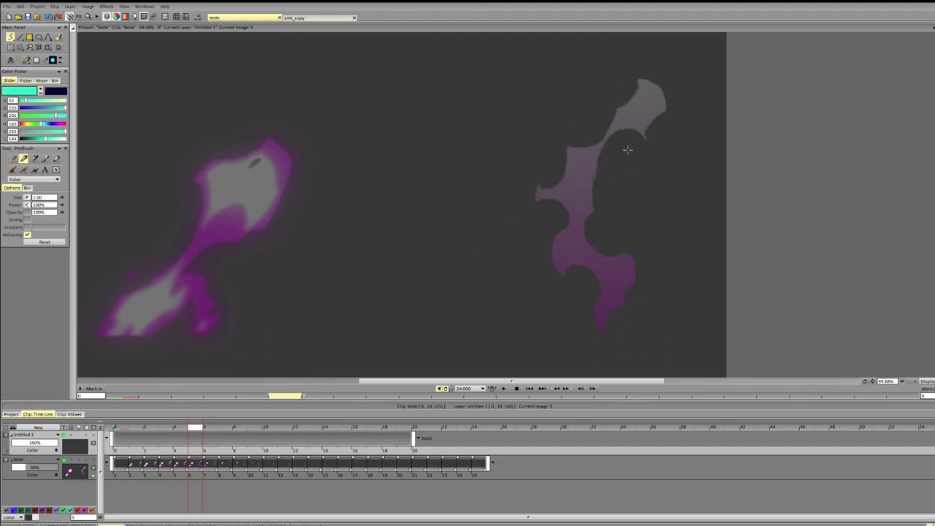
Step: On frame 6, mark the right-hand flame's upper pieces with cross strokes, a diagonal line and ovals, and advance to frame 9
key("Right")
key("Left")
key("Right")
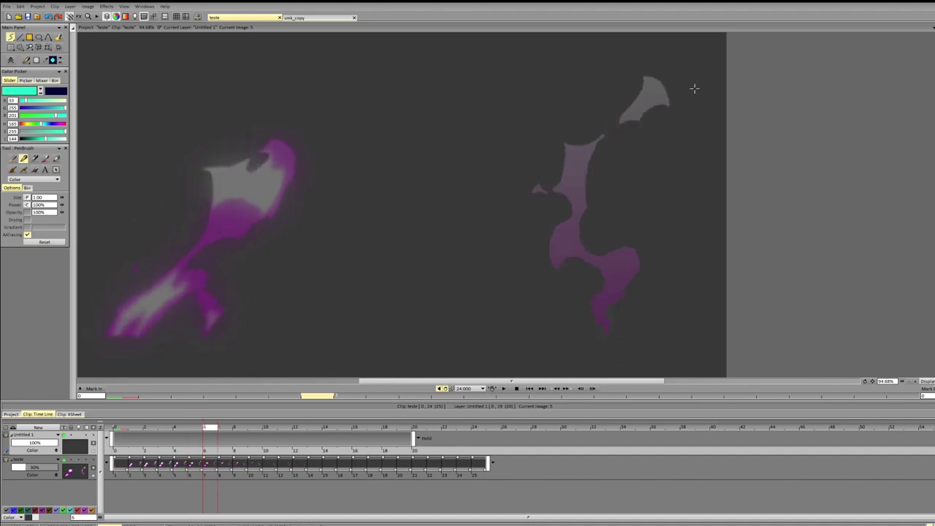
left_click_drag(582, 113, 628, 155)
left_click_drag(540, 175, 578, 193)
left_click_drag(638, 71, 679, 98)
mouse_move(547, 192)
left_mouse_down()
mouse_move(689, 68)
mouse_move(674, 93)
left_mouse_up()
mouse_move(570, 152)
left_mouse_down()
mouse_move(588, 181)
mouse_move(555, 184)
left_mouse_up()
mouse_move(627, 110)
left_mouse_down()
mouse_move(614, 124)
mouse_move(621, 131)
left_mouse_up()
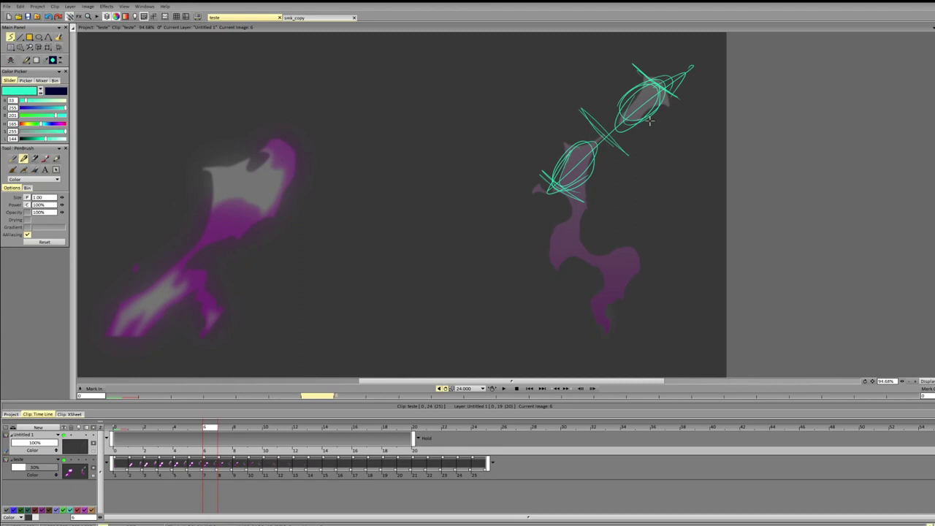
key("Right")
key("Right")
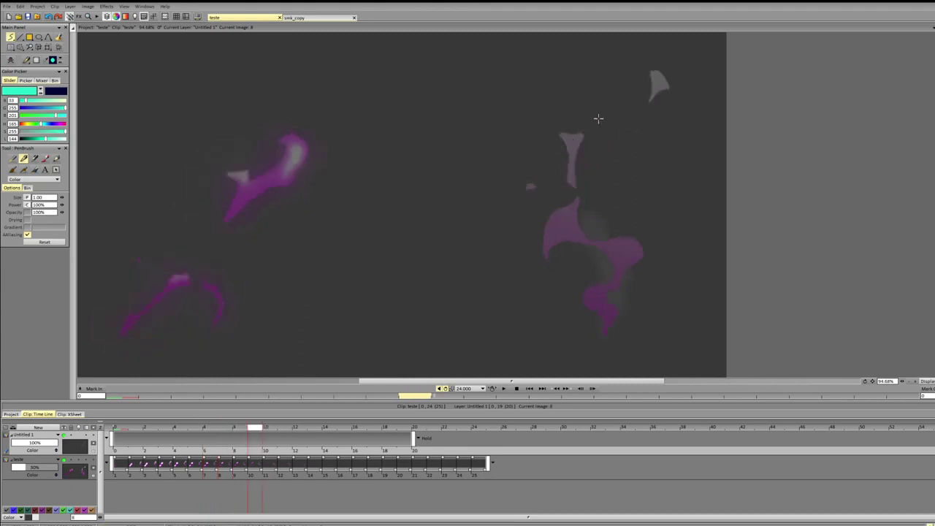
Step: Draw a cutting line across the right-hand flame's narrow upper neck, compare it with the split on frame 6, and undo it
key("Left")
key("Left")
key("Left")
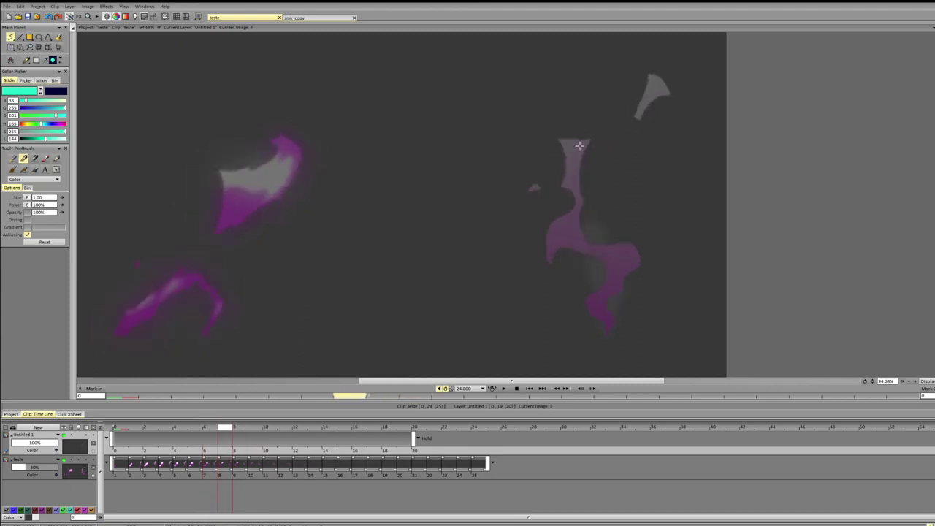
key("Left")
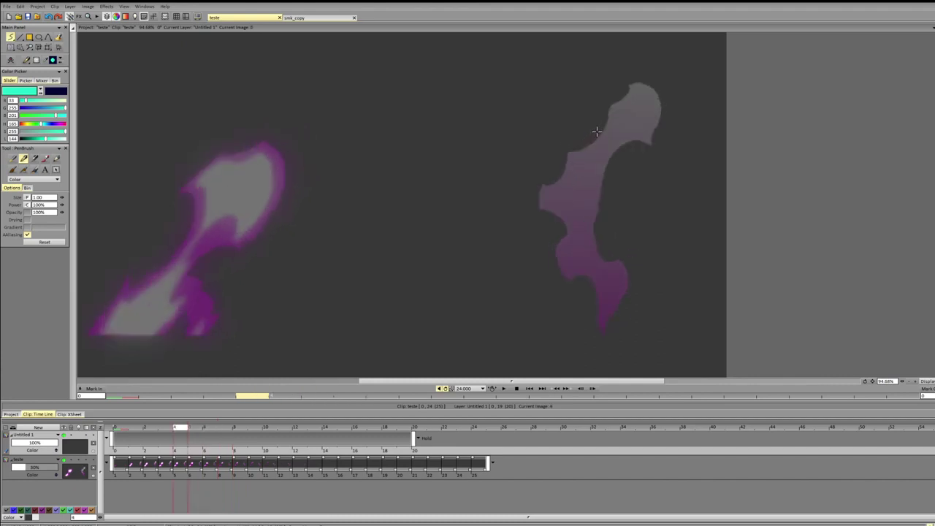
key("Left")
key("Right")
left_click_drag(594, 151, 626, 163)
key("Right")
key("Right")
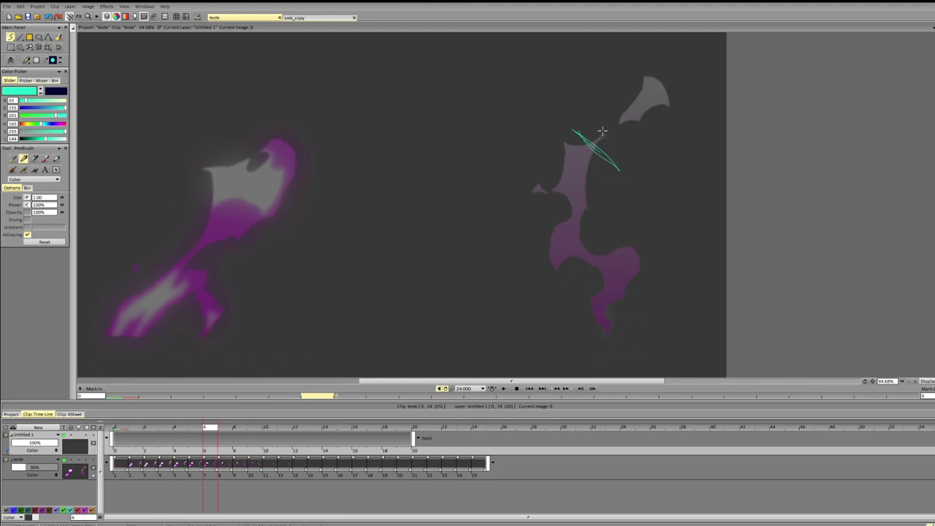
key("Right")
key("ctrl+z")
key("Right")
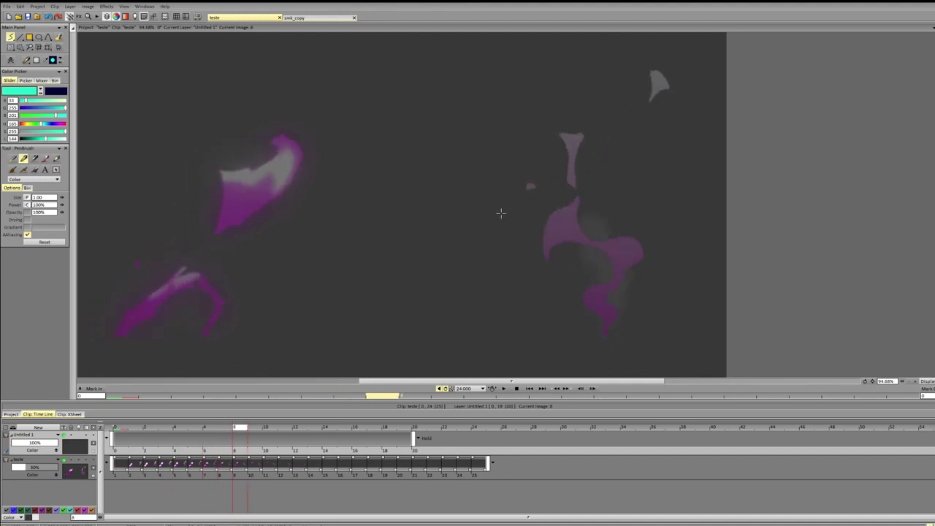
Step: Step repeatedly between frames 4 and 8 to examine how the right-hand flame separates into pieces
key("Left")
key("Left")
key("Left")
key("Left")
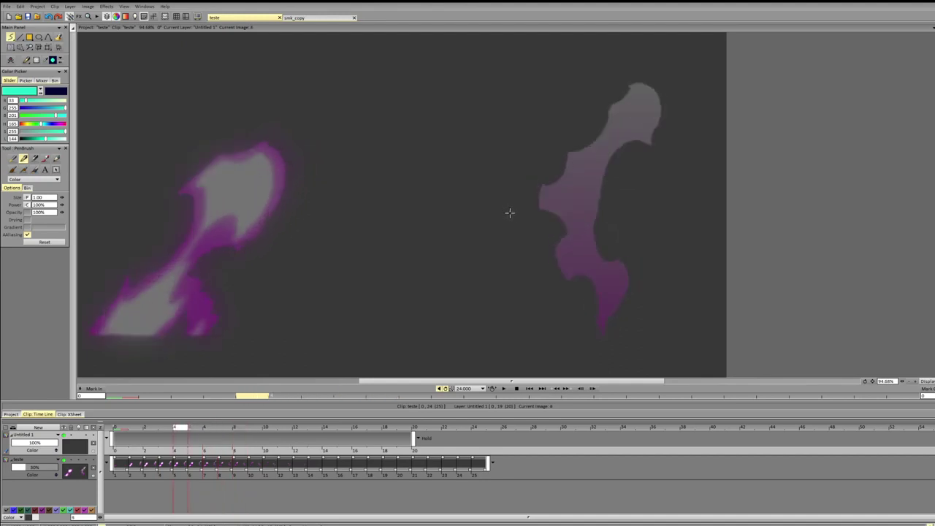
key("Right")
key("Right")
key("Right")
key("Right")
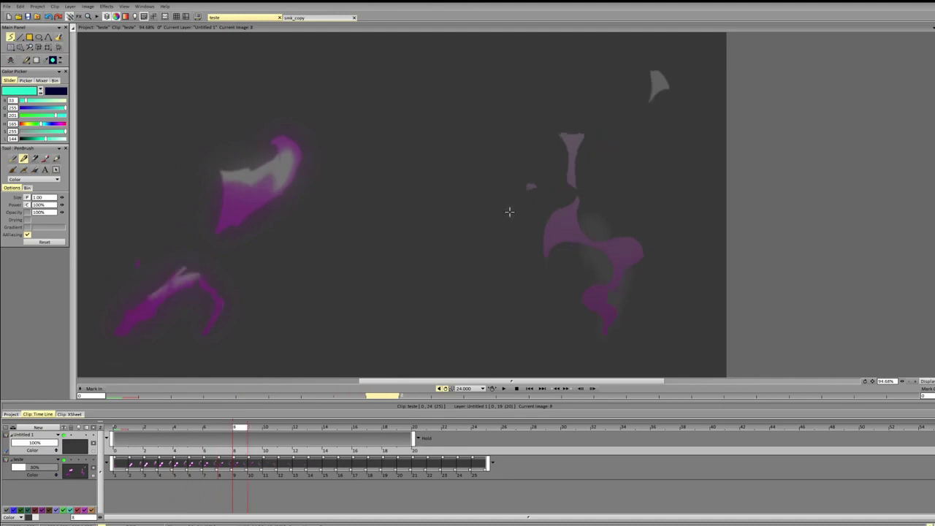
key("Left")
key("Left")
key("Left")
key("Left")
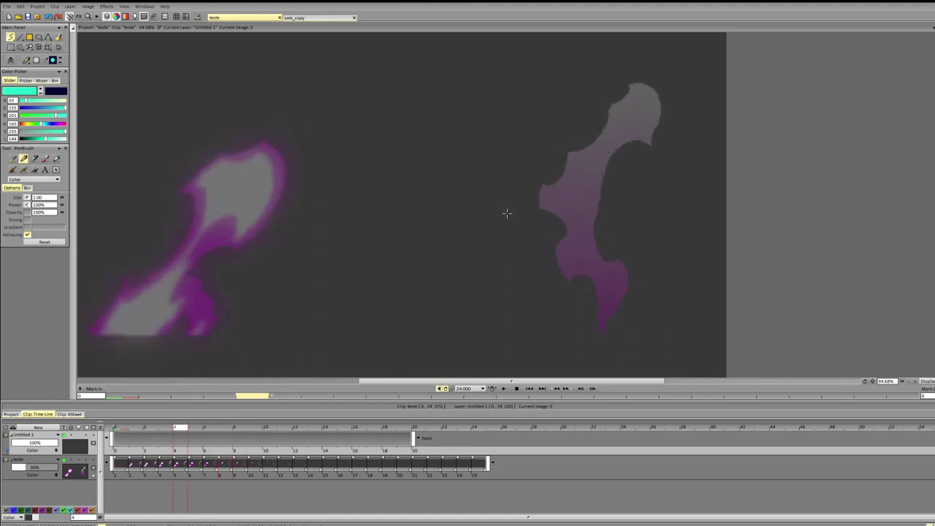
key("Right")
key("Right")
key("Right")
key("Right")
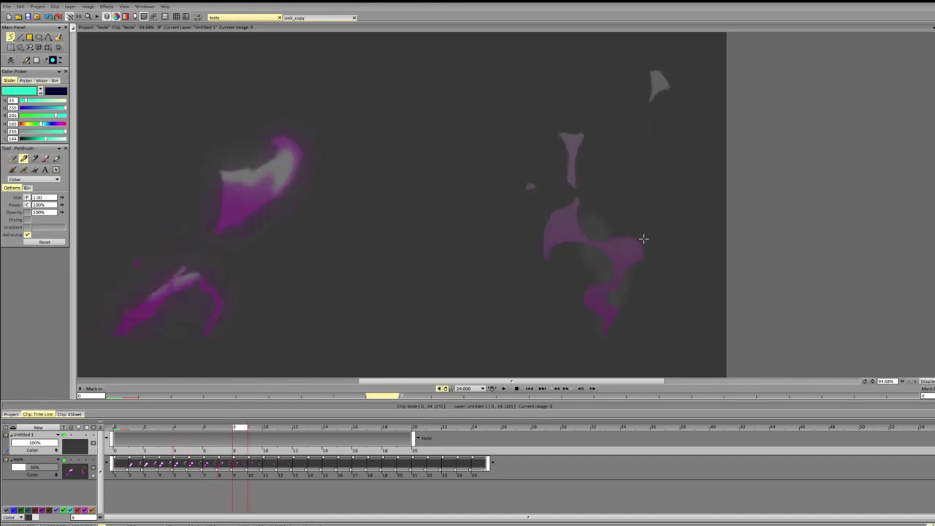
key("Right")
key("Right")
key("Right")
key("Left")
key("Left")
key("Left")
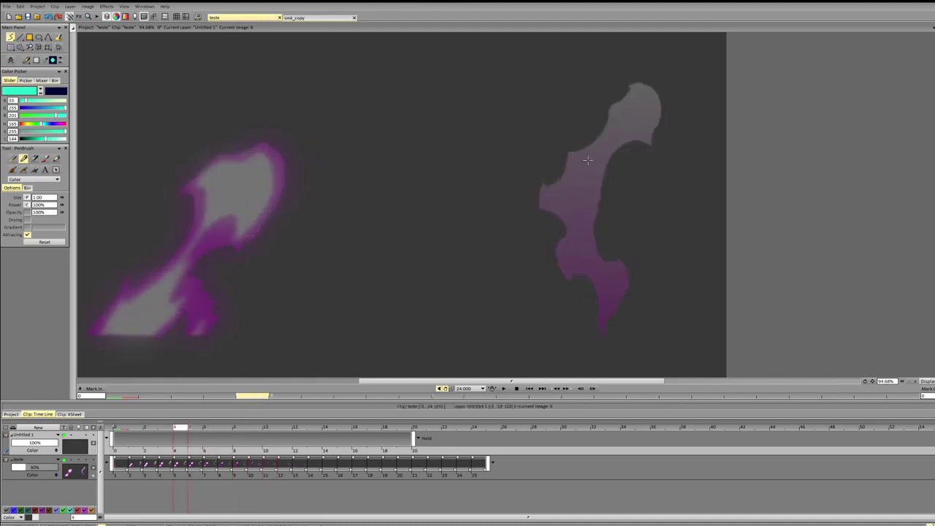
Step: Draw a diagonal guide along the right-hand flame's upper outer side and undo it
key("Left")
mouse_move(466, 185)
left_mouse_down()
mouse_move(500, 154)
mouse_move(573, 134)
mouse_move(586, 111)
mouse_move(612, 92)
left_mouse_up()
key("Left")
key("ctrl+z")
key("ctrl+z")
key("ctrl+z")
Step: Step back and forth through the early frames up to frame 4 to examine the right-hand flame's stepped outer edge
key("Left")
key("Right")
key("Left")
key("Left")
key("Left")
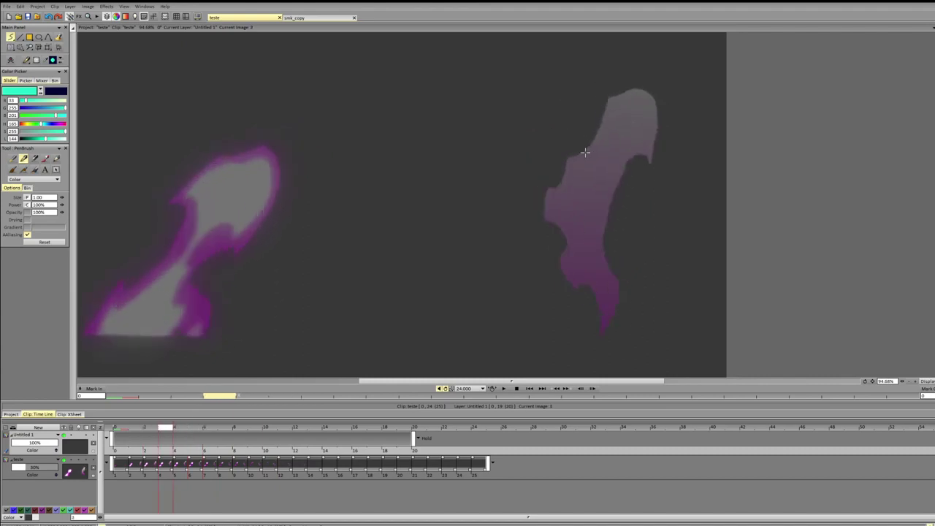
key("Left")
key("Right")
key("Right")
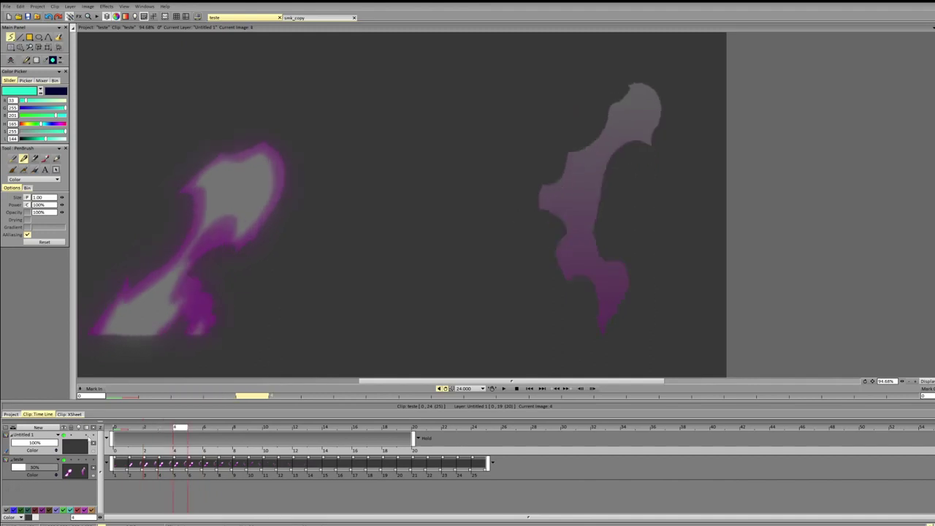
Step: On frame 4, draw diagonal guide lines and a row of ovals along the right-hand flame's upper part, and clear them
mouse_move(538, 206)
left_mouse_down()
mouse_move(632, 90)
mouse_move(541, 195)
left_mouse_up()
mouse_move(553, 232)
left_mouse_down()
mouse_move(584, 190)
mouse_move(556, 193)
mouse_move(567, 201)
mouse_move(643, 90)
left_mouse_up()
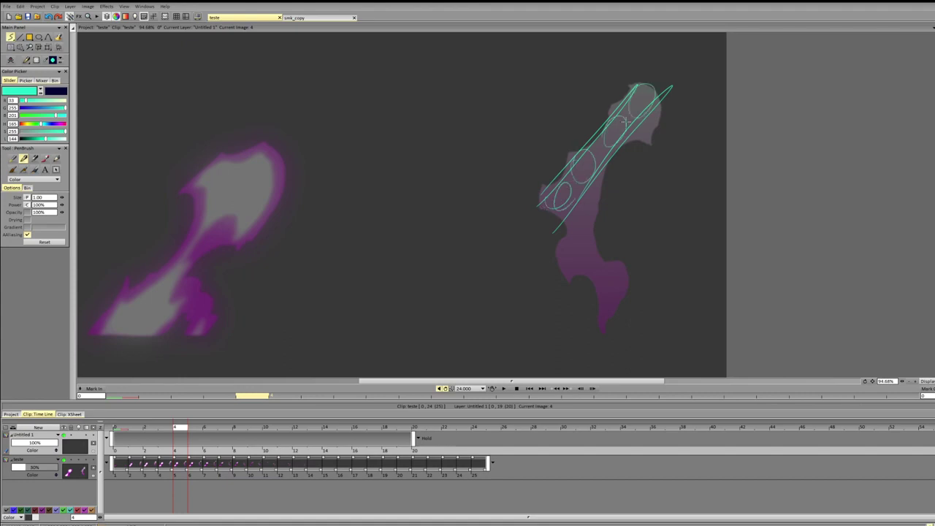
key("BackSpace")
key("Left")
key("Right")
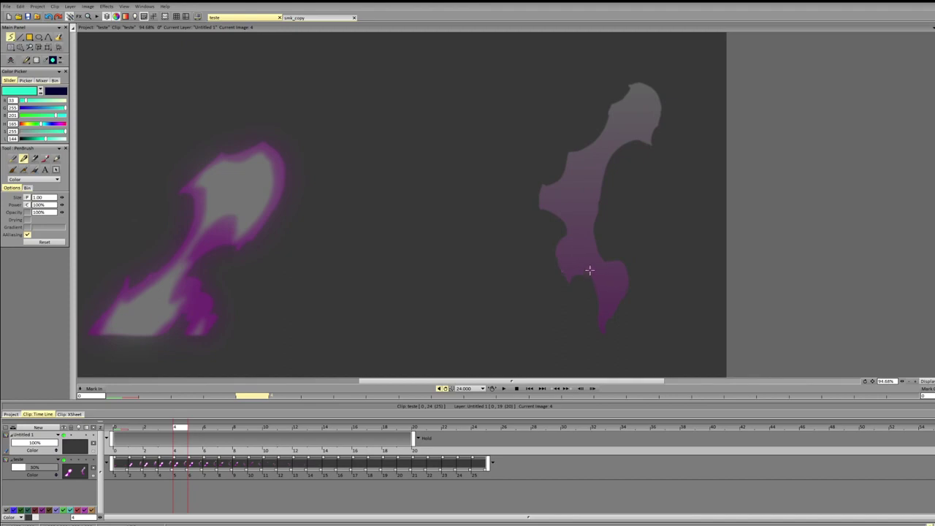
Step: Circle the similarly sized lobes from the right-hand flame's base to its tip on frame 4, and clear the circles
left_click_drag(541, 217, 544, 216)
mouse_move(538, 167)
left_mouse_down()
mouse_move(557, 157)
mouse_move(542, 162)
mouse_move(562, 173)
left_mouse_up()
key("BackSpace")
mouse_move(575, 270)
left_mouse_down()
mouse_move(584, 271)
mouse_move(576, 275)
left_mouse_up()
mouse_move(541, 196)
left_mouse_down()
mouse_move(573, 214)
mouse_move(551, 213)
left_mouse_up()
mouse_move(623, 257)
left_mouse_down()
mouse_move(595, 291)
mouse_move(618, 264)
left_mouse_up()
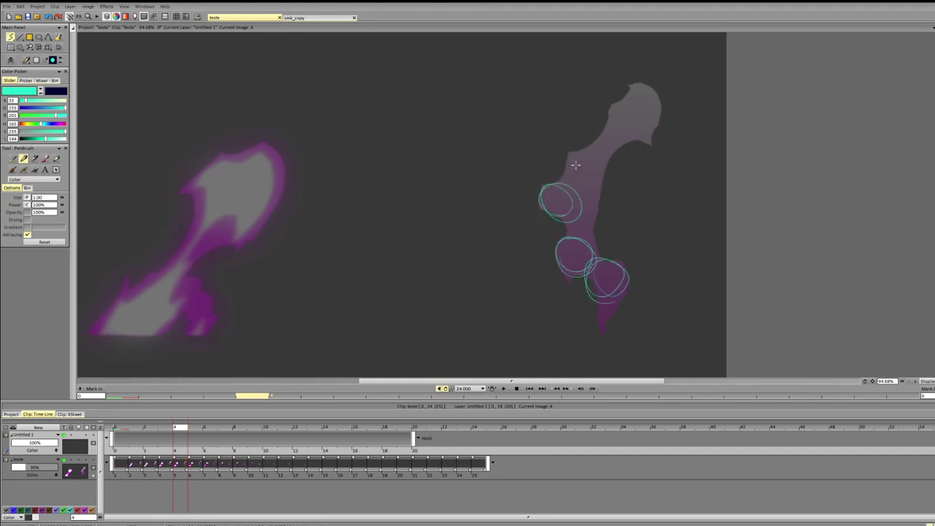
mouse_move(578, 184)
left_mouse_down()
mouse_move(591, 157)
mouse_move(576, 177)
left_mouse_up()
mouse_move(614, 116)
left_mouse_down()
mouse_move(645, 134)
mouse_move(621, 109)
left_mouse_up()
key("BackSpace")
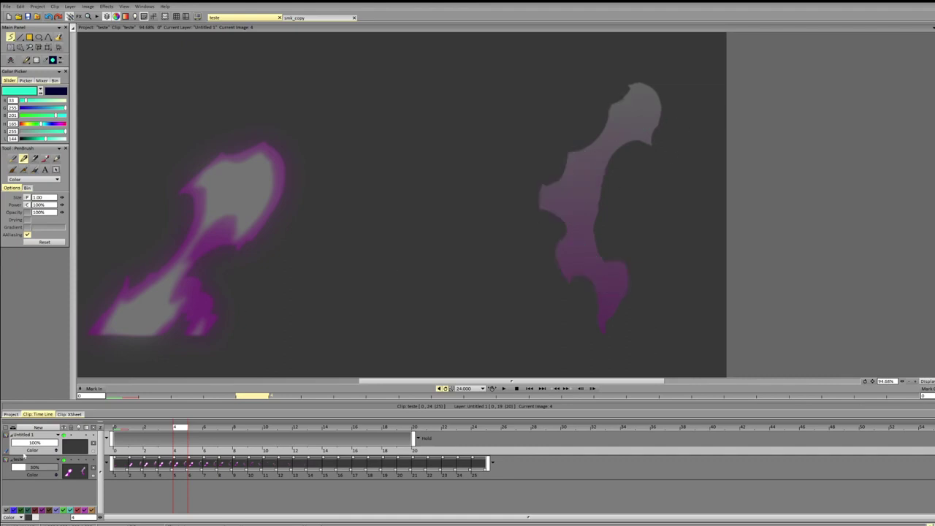
Step: Lower the teste layer's opacity to 14% and make the Untitled 1 layer current again
left_click(20, 467)
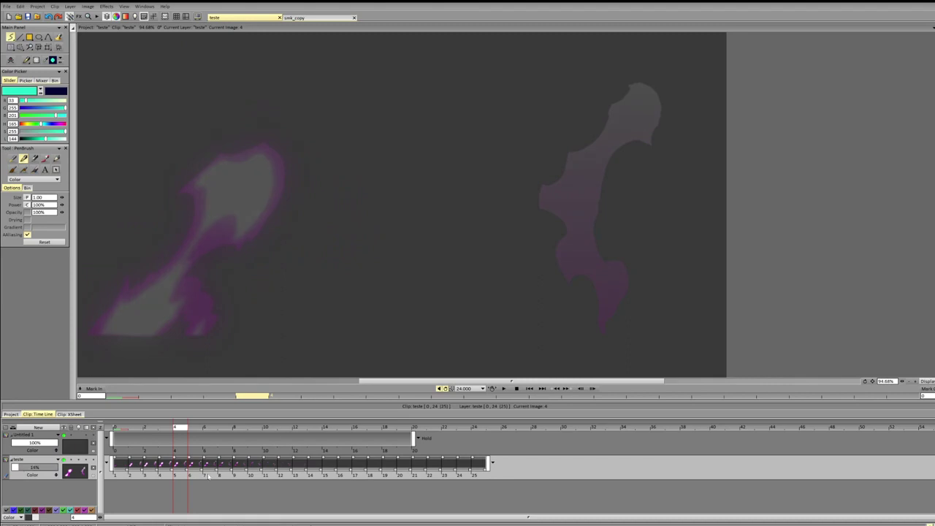
left_click(185, 456)
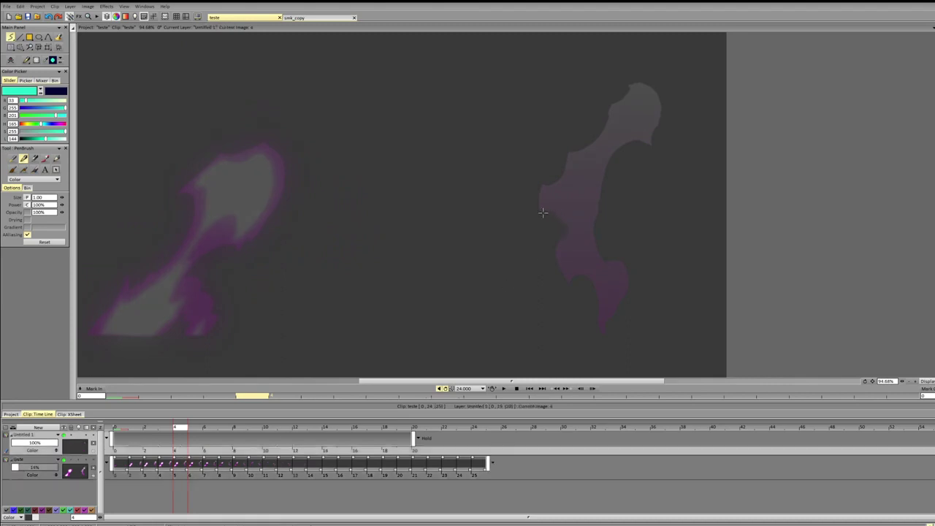
Step: Sketch a new outline over the right-hand flame on frame 4, with a large outer bulge, a hooked tip and a curled base
mouse_move(603, 328)
left_mouse_down()
mouse_move(634, 290)
mouse_move(612, 257)
left_mouse_up()
key("ctrl+z")
key("ctrl+z")
mouse_move(605, 332)
left_mouse_down()
mouse_move(627, 303)
mouse_move(592, 231)
mouse_move(621, 158)
left_mouse_up()
key("ctrl+z")
mouse_move(604, 256)
left_mouse_down()
mouse_move(627, 136)
mouse_move(658, 158)
mouse_move(648, 158)
mouse_move(660, 115)
left_mouse_up()
key("ctrl+z")
mouse_move(653, 160)
left_mouse_down()
mouse_move(664, 118)
mouse_move(656, 101)
mouse_move(609, 97)
mouse_move(604, 119)
mouse_move(619, 92)
mouse_move(639, 93)
mouse_move(617, 93)
mouse_move(610, 113)
mouse_move(630, 97)
mouse_move(580, 136)
mouse_move(597, 130)
mouse_move(529, 161)
mouse_move(547, 198)
mouse_move(528, 193)
mouse_move(568, 246)
mouse_move(566, 237)
mouse_move(567, 264)
mouse_move(557, 252)
mouse_move(574, 275)
mouse_move(596, 274)
mouse_move(583, 268)
mouse_move(606, 319)
left_mouse_up()
key("ctrl+z")
key("ctrl+z")
key("ctrl+z")
key("ctrl+z")
key("ctrl+z")
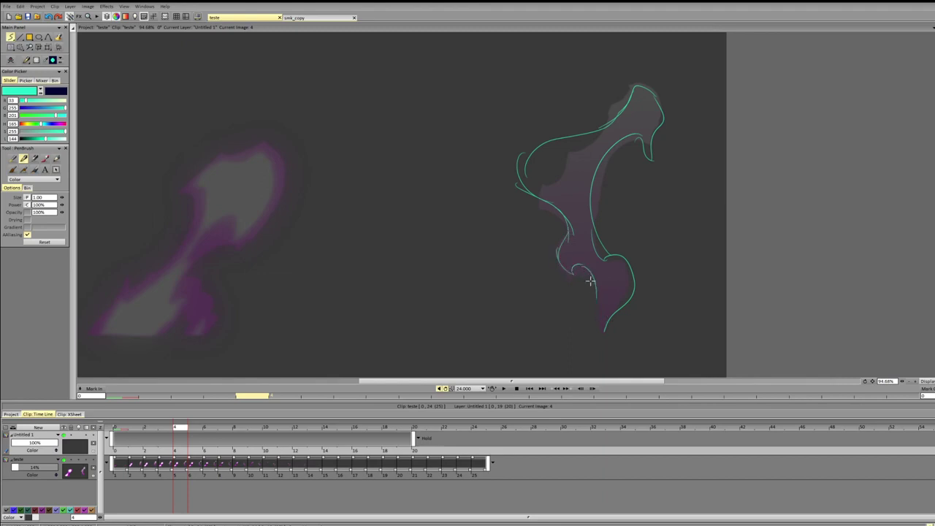
mouse_move(580, 265)
left_mouse_down()
mouse_move(604, 299)
mouse_move(605, 330)
left_mouse_up()
Step: Draw circles of different sizes inside the new outline's bulge, tip and lower lobes to show their volumes, and undo them
left_click_drag(527, 152, 626, 168)
mouse_move(652, 104)
left_mouse_down()
mouse_move(651, 127)
mouse_move(646, 101)
mouse_move(608, 145)
mouse_move(643, 157)
left_mouse_up()
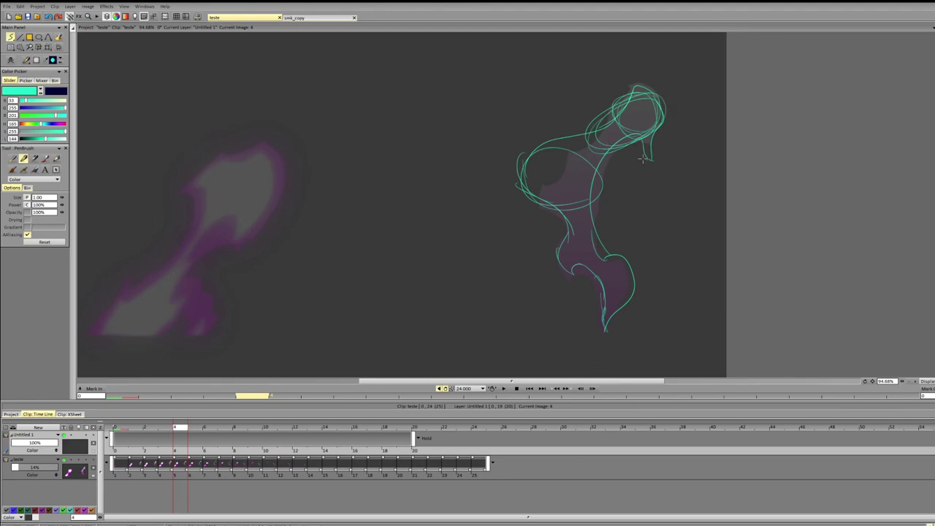
mouse_move(627, 292)
left_mouse_down()
mouse_move(612, 271)
mouse_move(618, 283)
left_mouse_up()
mouse_move(569, 254)
left_mouse_down()
mouse_move(564, 262)
mouse_move(586, 242)
left_mouse_up()
key("ctrl+z")
key("ctrl+z")
key("ctrl+z")
key("ctrl+z")
key("ctrl+z")
key("ctrl+z")
key("ctrl+z")
key("ctrl+z")
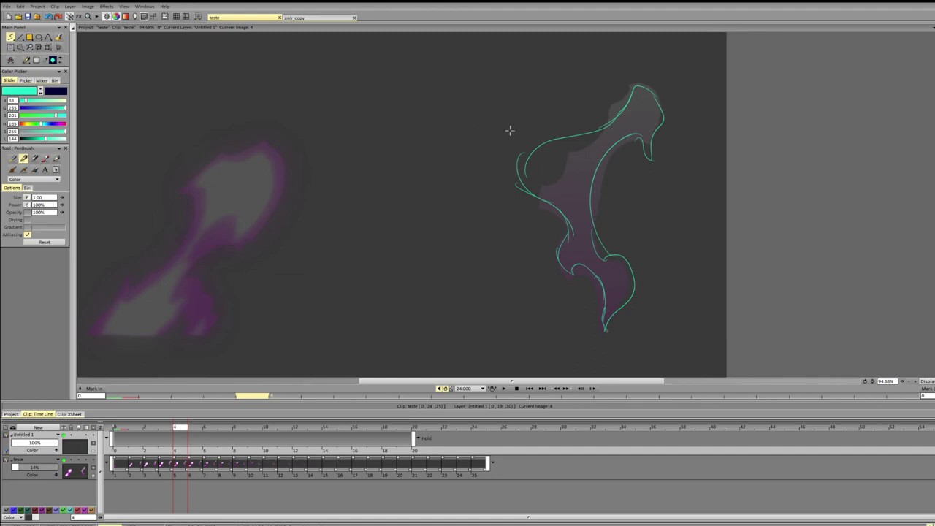
Step: Redraw the outline's upper edge between the large bulge and the tip as a deeper curve, and clear the sketch
key("e")
key("b")
mouse_move(608, 126)
left_mouse_down()
mouse_move(556, 138)
mouse_move(610, 123)
left_mouse_up()
key("ctrl+z")
key("ctrl+z")
mouse_move(555, 142)
left_mouse_down()
mouse_move(605, 131)
mouse_move(625, 103)
mouse_move(601, 128)
mouse_move(615, 125)
left_mouse_up()
key("e")
key("b")
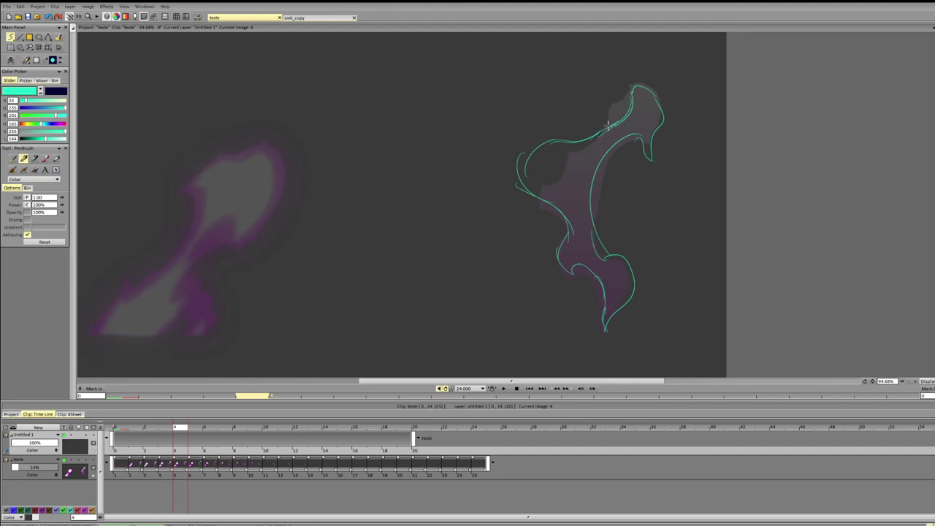
key("BackSpace")
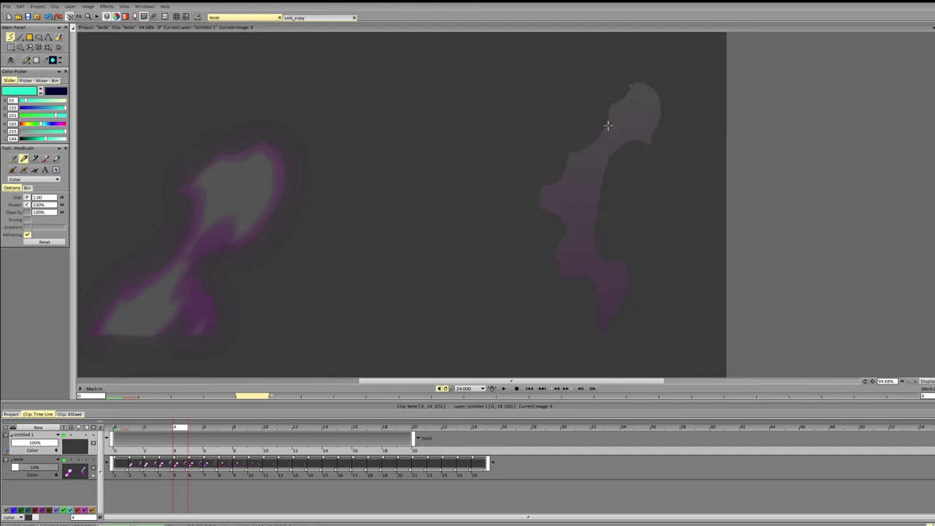
Step: On frame 6, sketch a reshaped middle piece with a wide outer bulge, a pointed upper end and a curved inner edge
key("Right")
key("Right")
key("Right")
key("Left")
mouse_move(567, 228)
left_mouse_down()
mouse_move(559, 198)
mouse_move(569, 144)
left_mouse_up()
key("ctrl+z")
left_click_drag(572, 212, 529, 151)
key("ctrl+z")
mouse_move(564, 210)
left_mouse_down()
mouse_move(540, 147)
mouse_move(609, 115)
mouse_move(566, 157)
mouse_move(562, 182)
left_mouse_up()
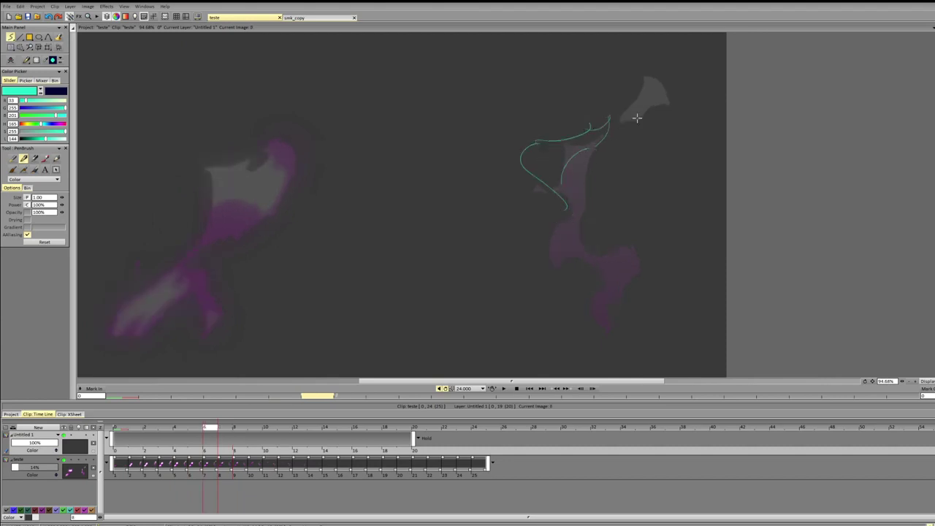
Step: Sketch a curved detached tip fragment on frame 6 and reshape the middle piece's outer bulge with an erased area and new strokes
mouse_move(635, 94)
left_mouse_down()
mouse_move(664, 102)
mouse_move(651, 87)
mouse_move(685, 103)
left_mouse_up()
key("ctrl+z")
mouse_move(684, 102)
left_mouse_down()
mouse_move(635, 100)
mouse_move(628, 110)
left_mouse_up()
key("f")
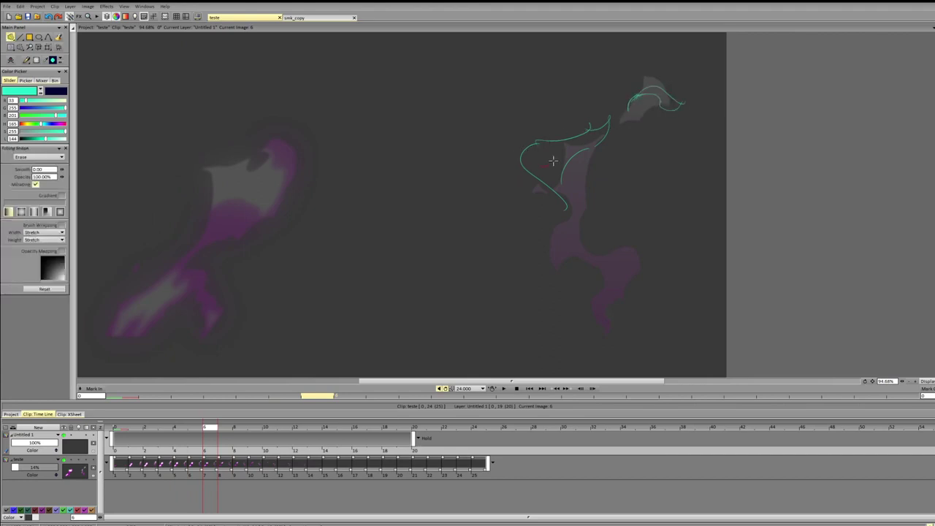
mouse_move(553, 160)
left_mouse_down()
mouse_move(521, 172)
mouse_move(539, 188)
mouse_move(530, 162)
mouse_move(554, 138)
mouse_move(529, 185)
mouse_move(522, 165)
mouse_move(568, 201)
mouse_move(571, 221)
left_mouse_up()
key("b")
key("ctrl+z")
key("ctrl+z")
mouse_move(536, 186)
left_mouse_down()
mouse_move(571, 228)
mouse_move(574, 221)
left_mouse_up()
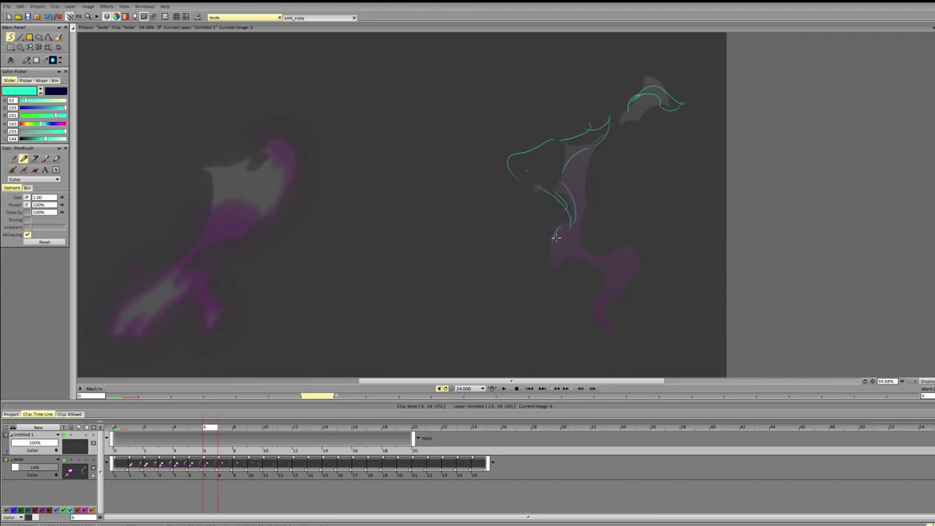
Step: Clear the frame 6 sketch and step forward to frame 12 and back to examine how the fragments shrink
key("Right")
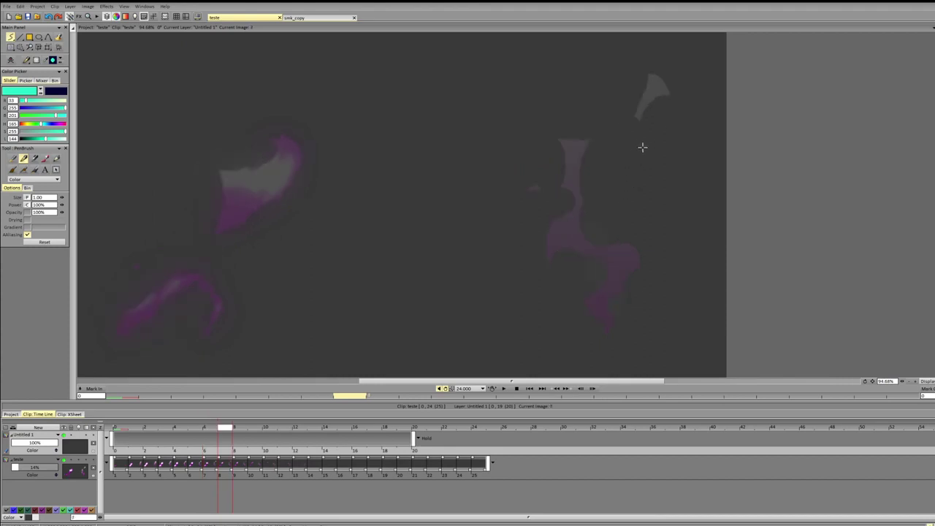
key("Right")
key("Right")
key("Right")
key("Right")
key("Right")
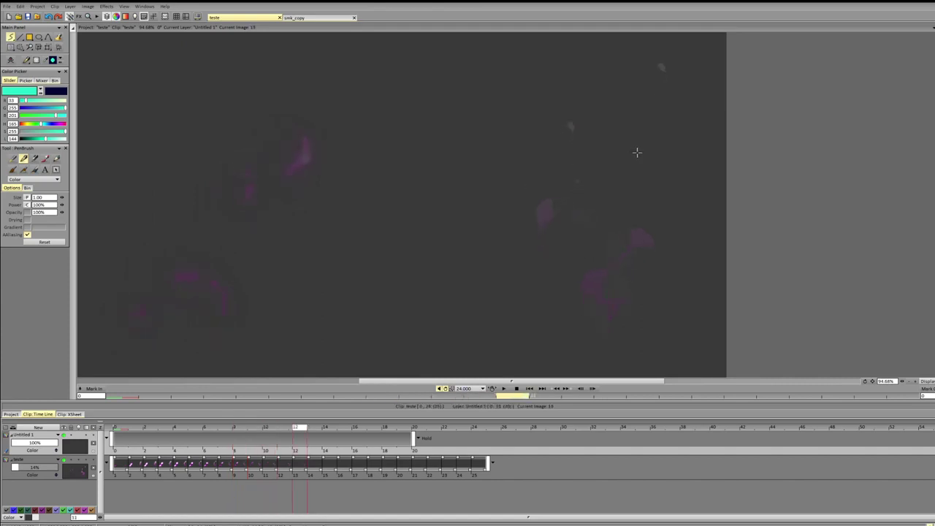
key("Left")
key("Left")
key("Left")
key("Left")
Step: Play the flame animation, stop it, and return to frame 0
left_click(503, 388)
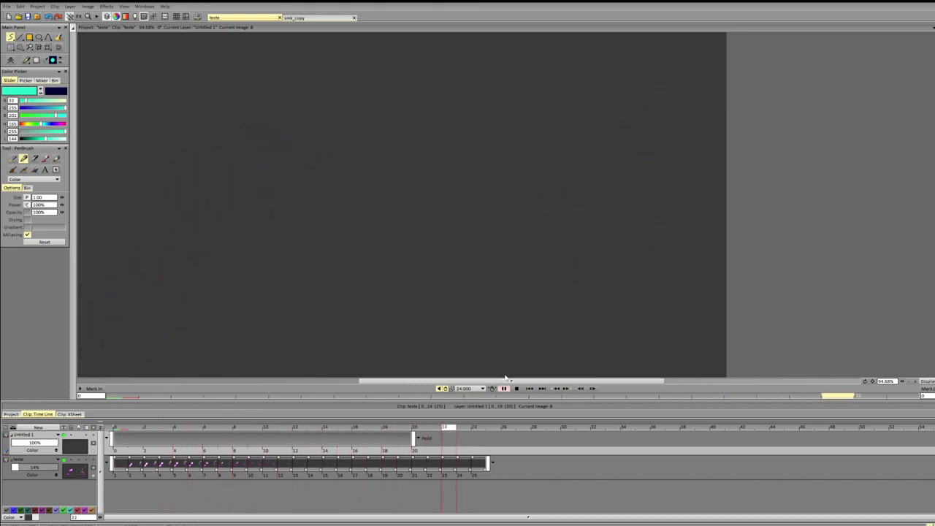
key("Return")
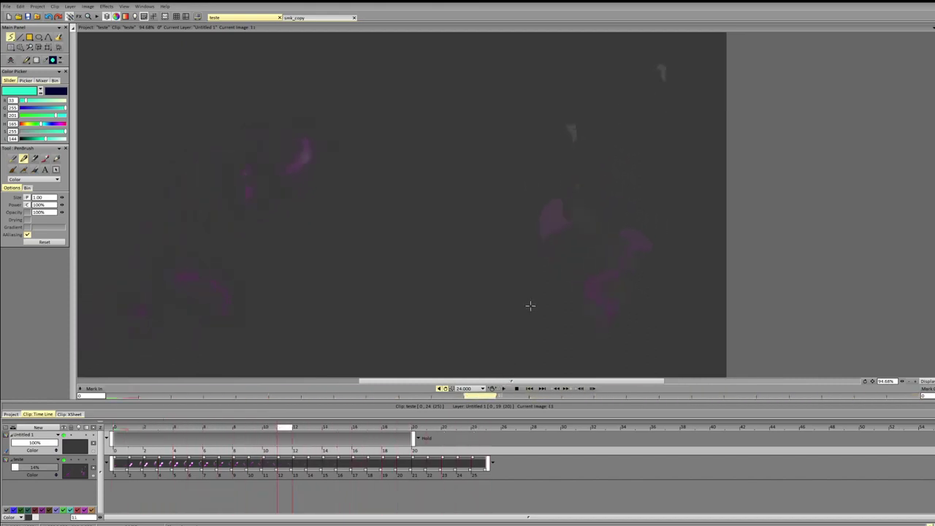
key("Left")
key("Left")
key("Left")
key("Left")
key("Left")
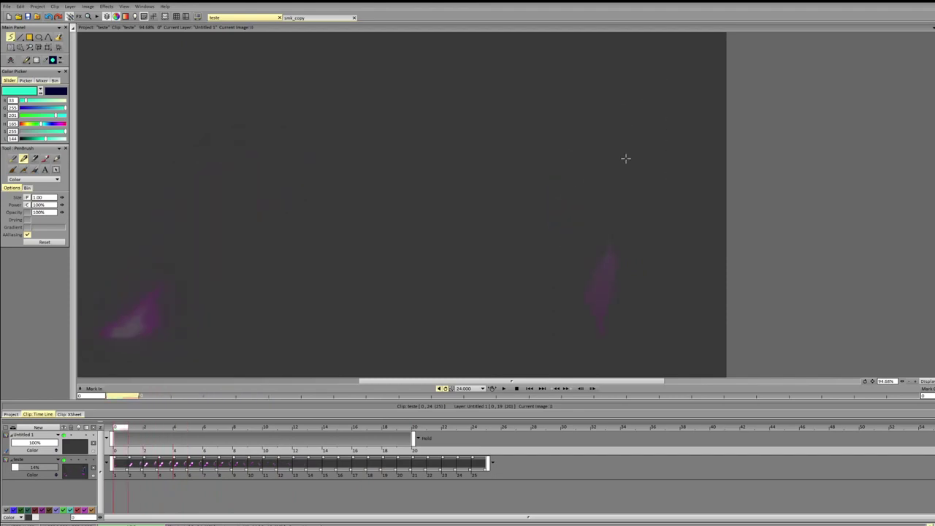
Step: Trace the rising tip of the right flame with one arc per frame from frame 0 through frame 4
left_click_drag(609, 232, 616, 255)
key("Right")
mouse_move(610, 121)
left_mouse_down()
mouse_move(633, 109)
mouse_move(643, 137)
left_mouse_up()
key("Right")
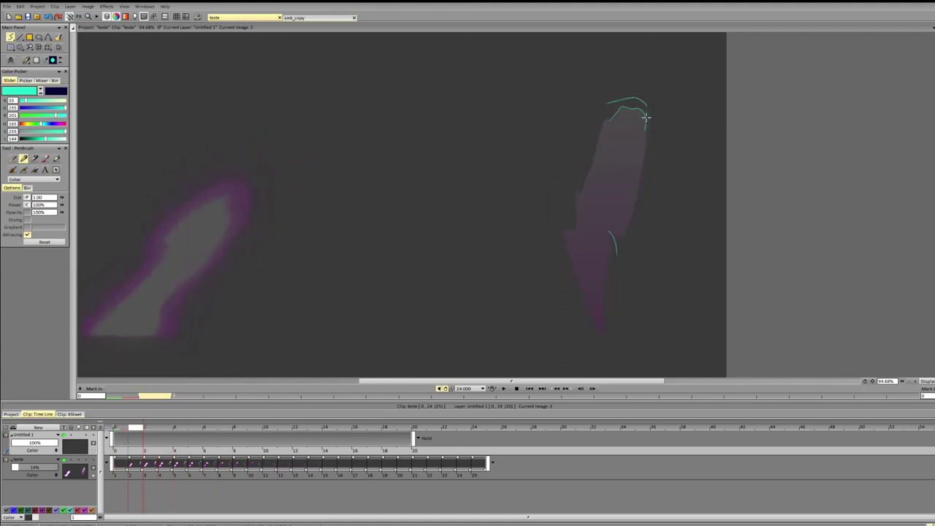
left_click_drag(645, 119, 643, 146)
key("Right")
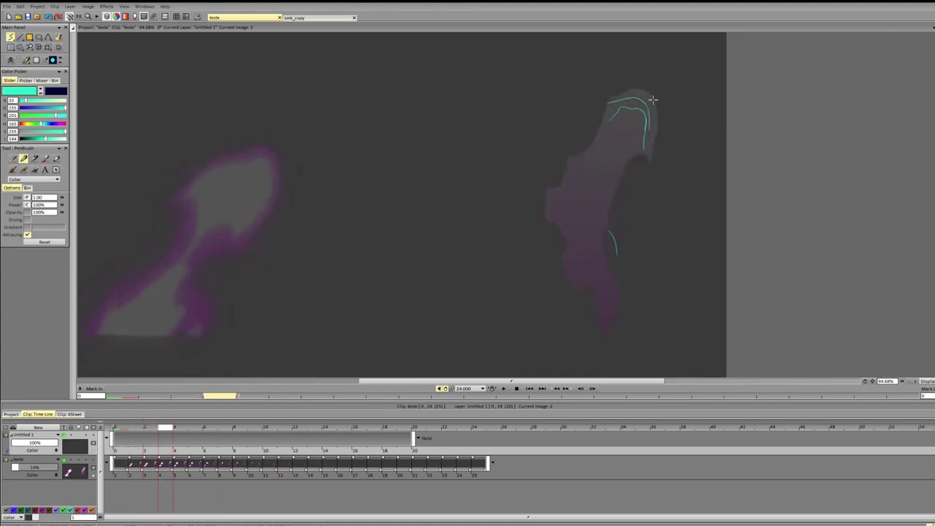
mouse_move(624, 92)
left_mouse_down()
mouse_move(652, 93)
mouse_move(654, 126)
left_mouse_up()
key("Right")
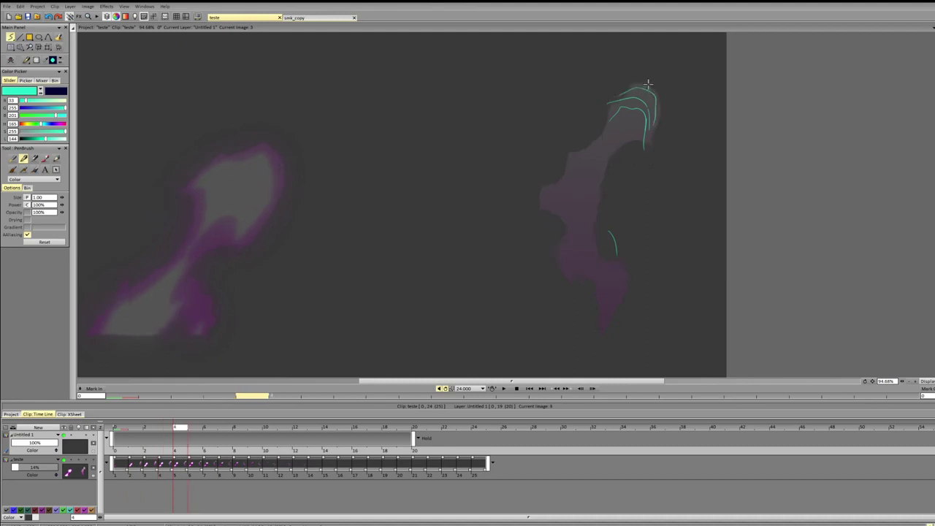
mouse_move(631, 86)
left_mouse_down()
mouse_move(660, 96)
mouse_move(649, 129)
left_mouse_up()
key("Right")
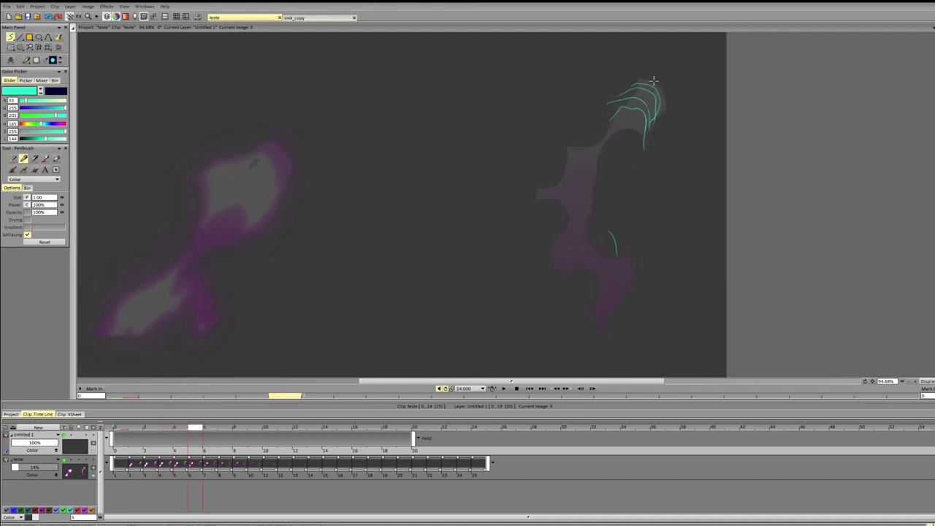
Step: Continue marking the right flame's shrinking tip with short strokes, frame by frame, up to frame 13
key("Right")
key("Right")
key("Right")
key("Right")
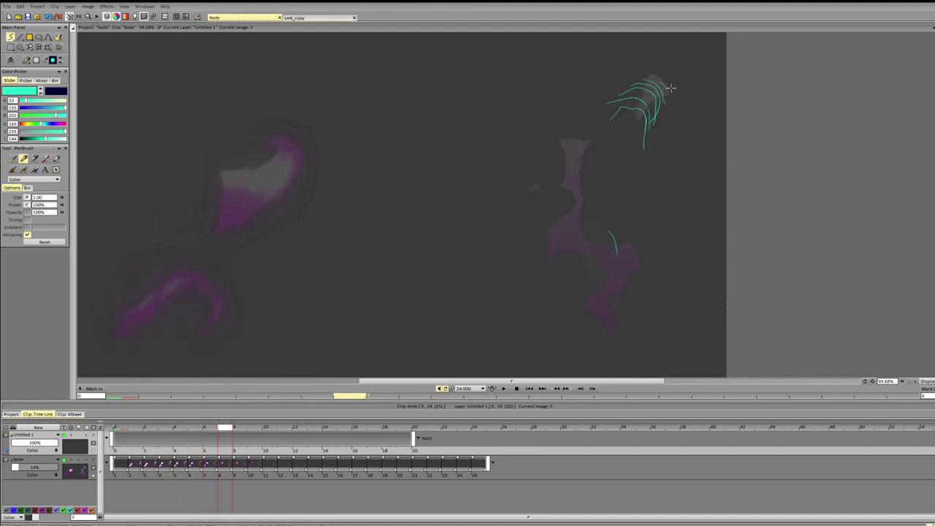
key("Right")
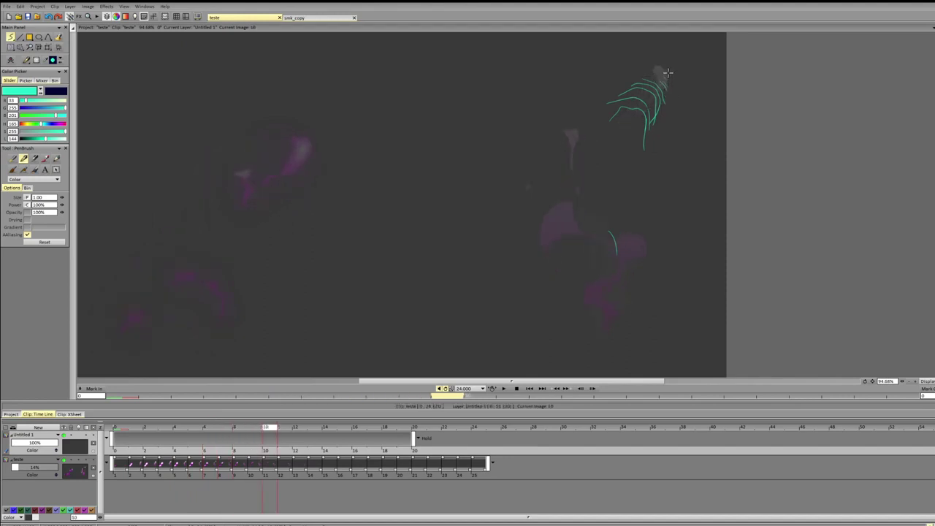
key("Right")
key("Right")
key("Right")
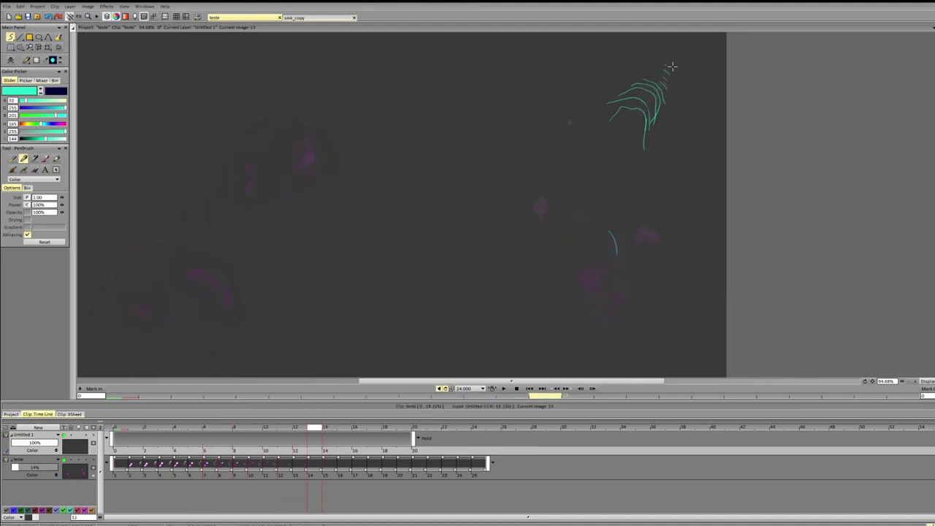
Step: Step back to the opening frames and clear the tip spacing marks
key("Left")
key("Left")
key("Left")
key("Left")
key("Left")
key("Left")
key("Left")
key("Left")
key("Left")
key("Left")
key("Left")
key("BackSpace")
Step: From frame 1, mark the upper outer shoulder of the right flame with a small angled stroke on each frame up to frame 4
key("Right")
key("Right")
key("Right")
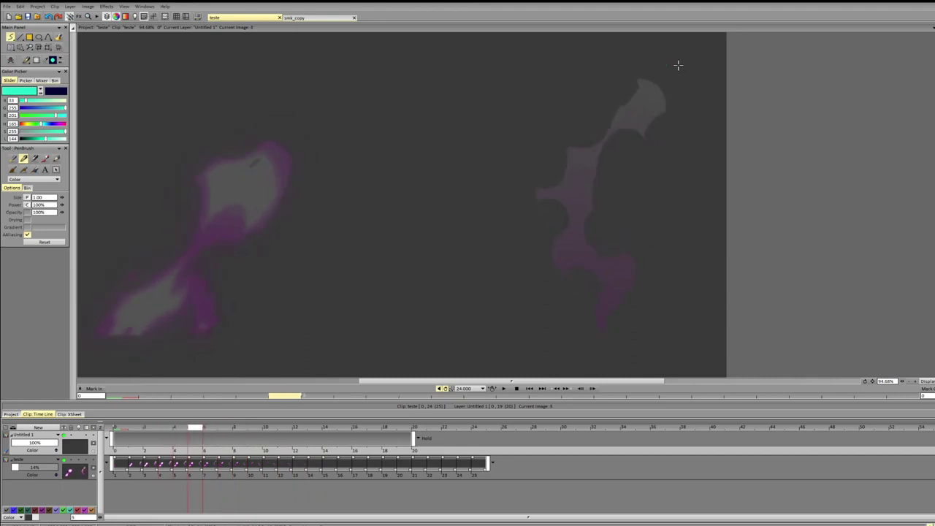
key("Left")
key("Left")
key("Left")
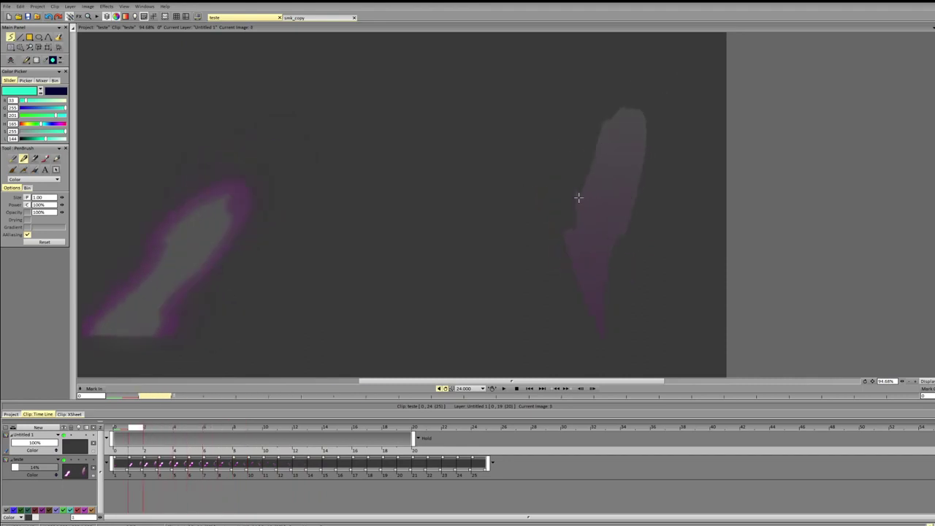
left_click_drag(576, 213, 579, 154)
key("Right")
key("Right")
key("Left")
key("Right")
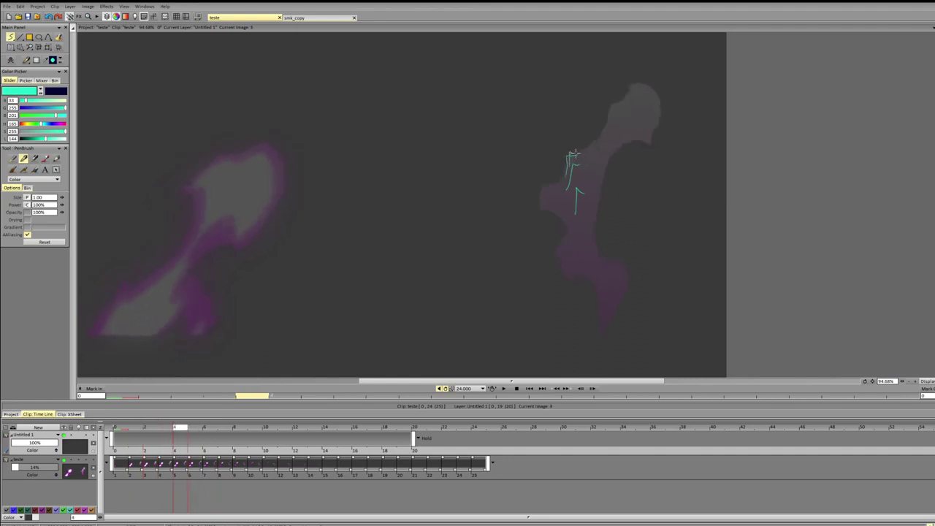
Step: Continue the angled shoulder marks on the right flame frame by frame, stepping through to frame 12
key("Right")
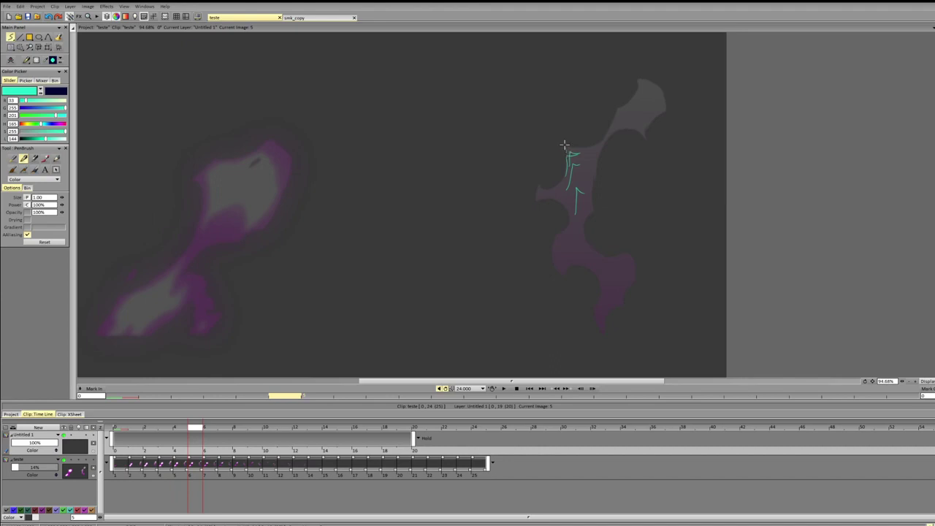
key("Right")
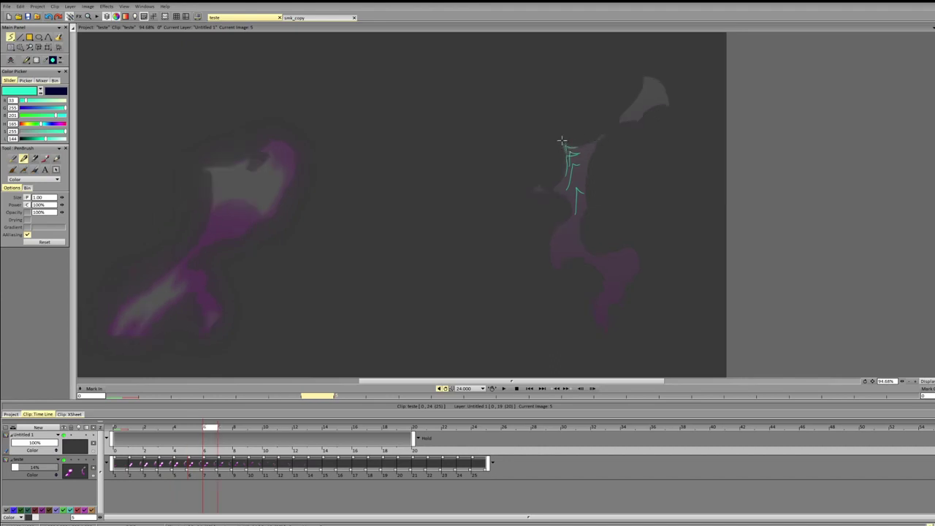
key("Right")
key("Right")
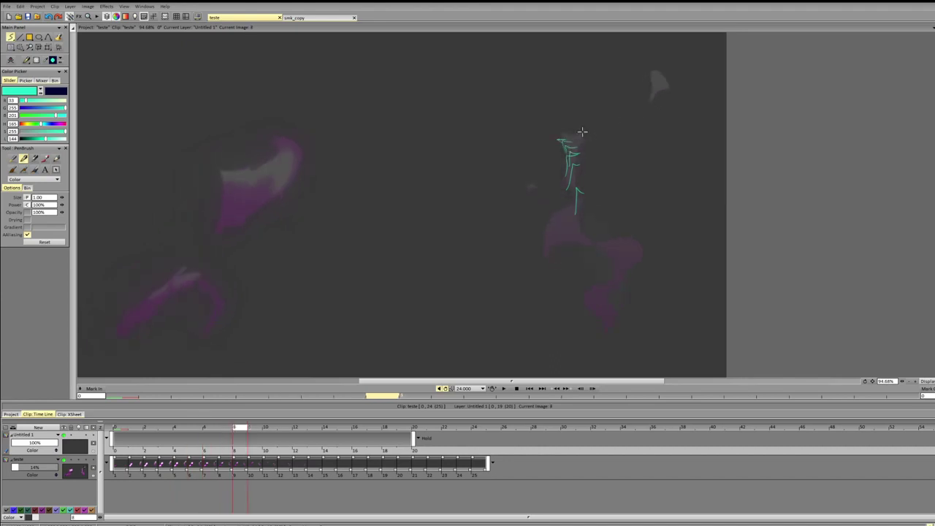
left_click_drag(563, 132, 560, 132)
key("Right")
key("Right")
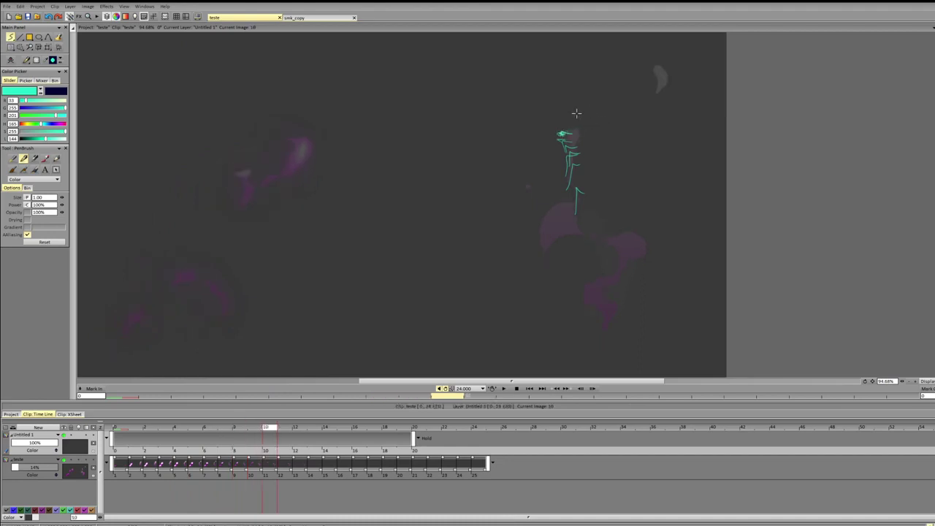
key("Right")
key("Right")
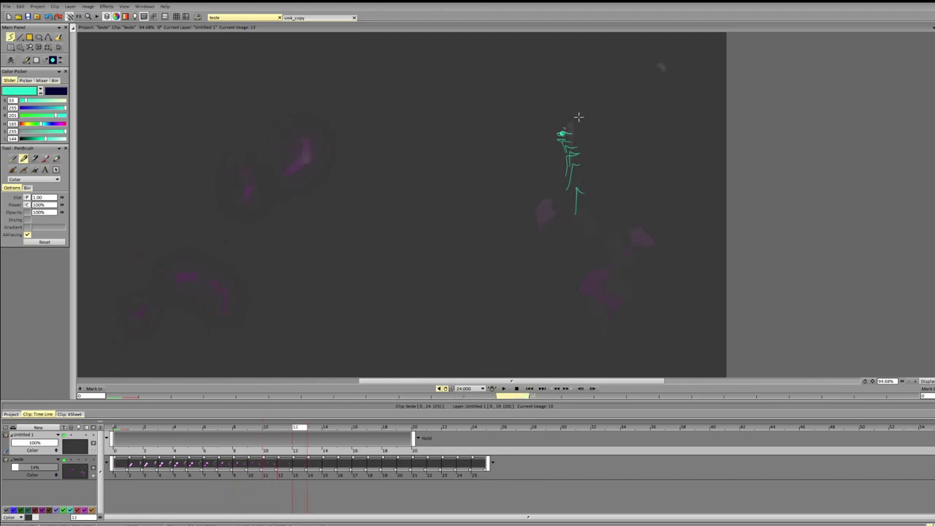
Step: Return to frame 4, add strokes around the shoulder marks, and sketch a long curved arrow pointing into the flame's neck
key("Left")
key("Left")
key("Left")
key("Left")
key("Left")
key("Left")
key("Left")
key("Left")
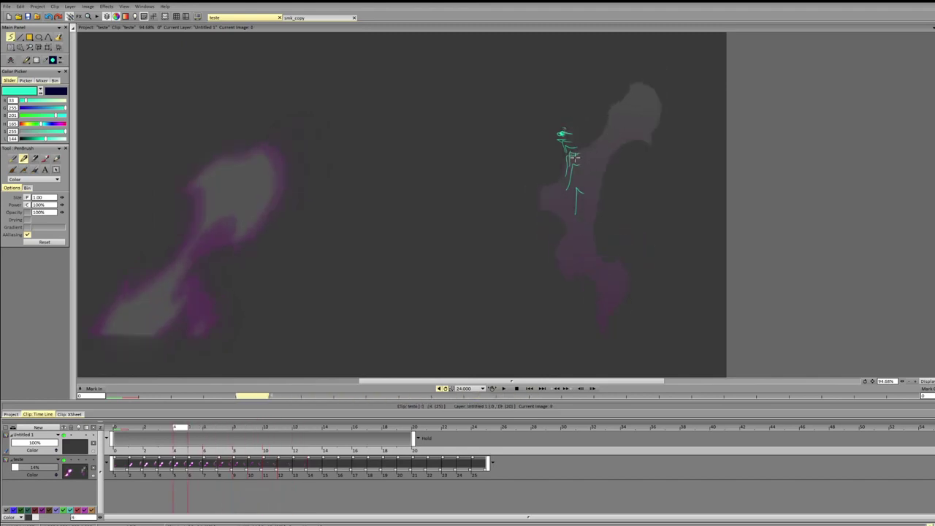
mouse_move(575, 156)
left_mouse_down()
mouse_move(544, 144)
mouse_move(567, 135)
left_mouse_up()
mouse_move(657, 180)
left_mouse_down()
mouse_move(659, 196)
mouse_move(613, 136)
left_mouse_up()
mouse_move(613, 136)
left_mouse_down()
mouse_move(621, 149)
mouse_move(628, 142)
mouse_move(610, 118)
mouse_move(616, 125)
left_mouse_up()
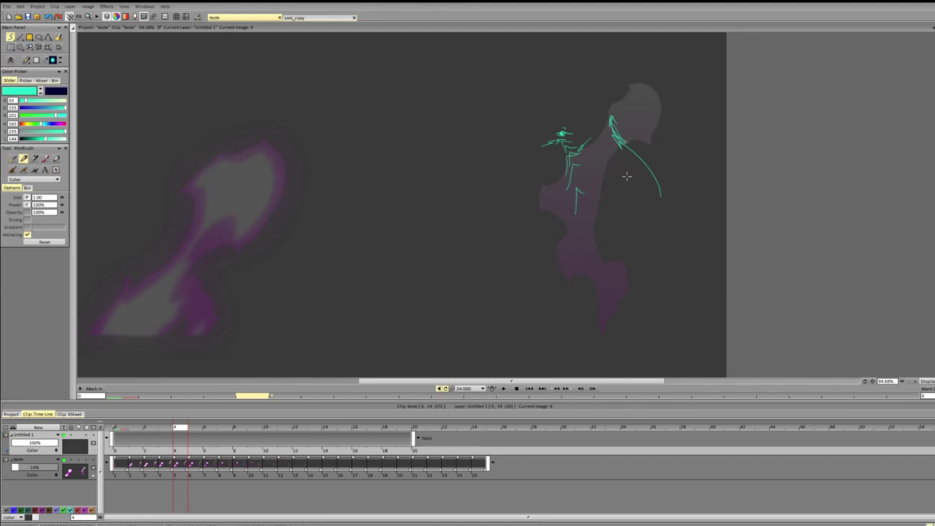
Step: Touch up the shoulder marks on frame 4 with short strokes and erase part of their outer lines
key("e")
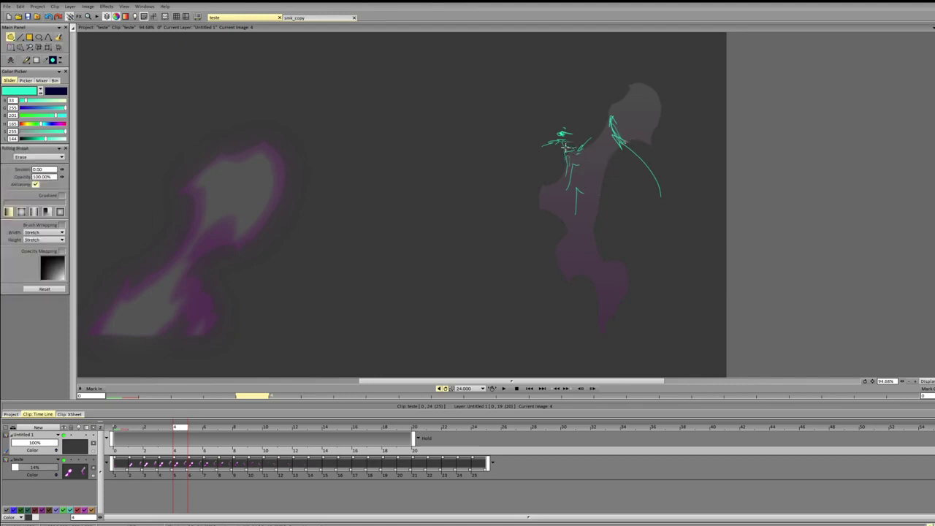
key("e")
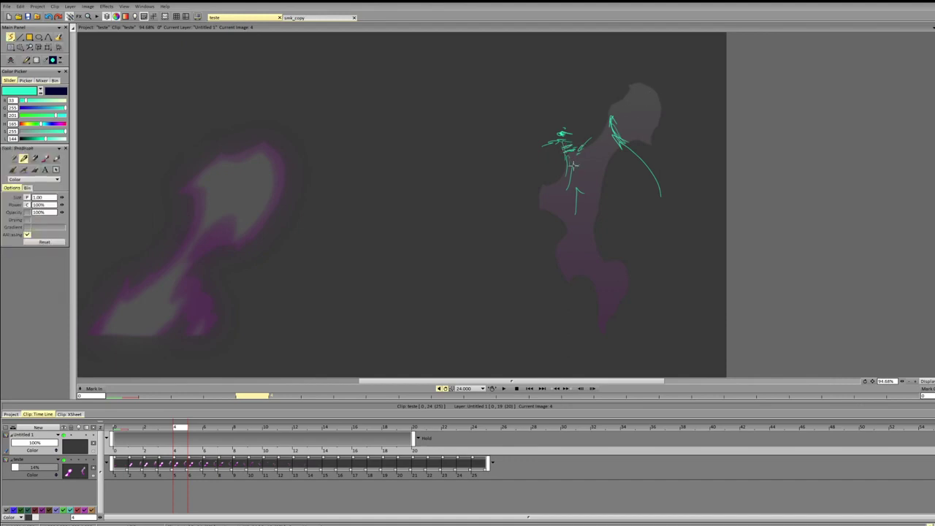
left_click_drag(576, 166, 576, 161)
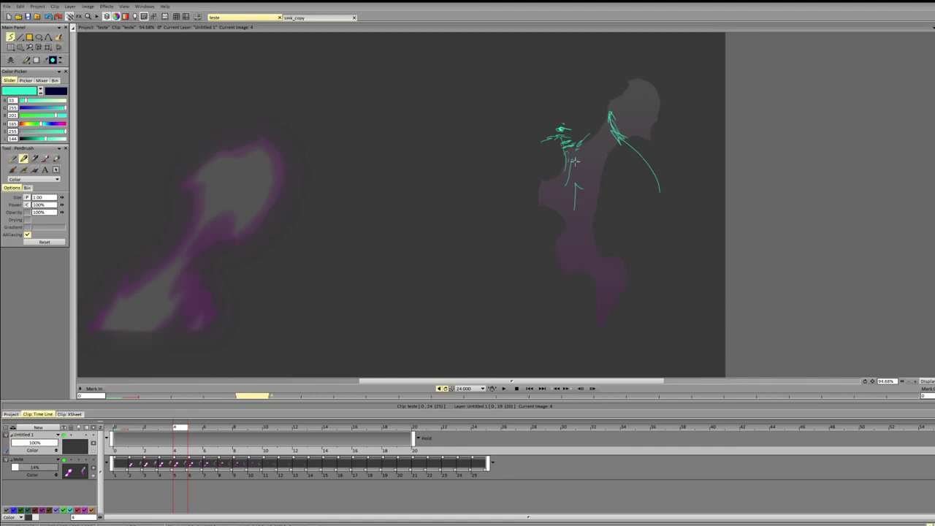
key("e")
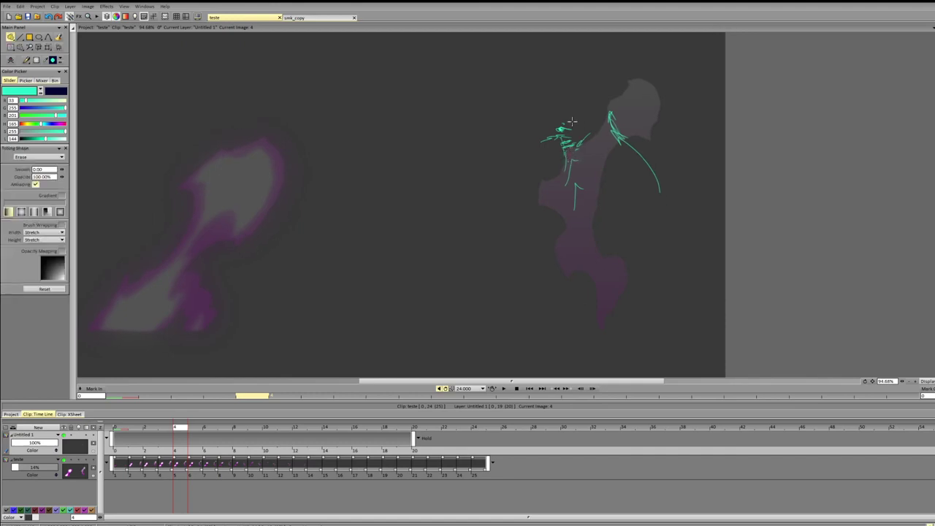
left_click_drag(547, 141, 567, 132)
key("b")
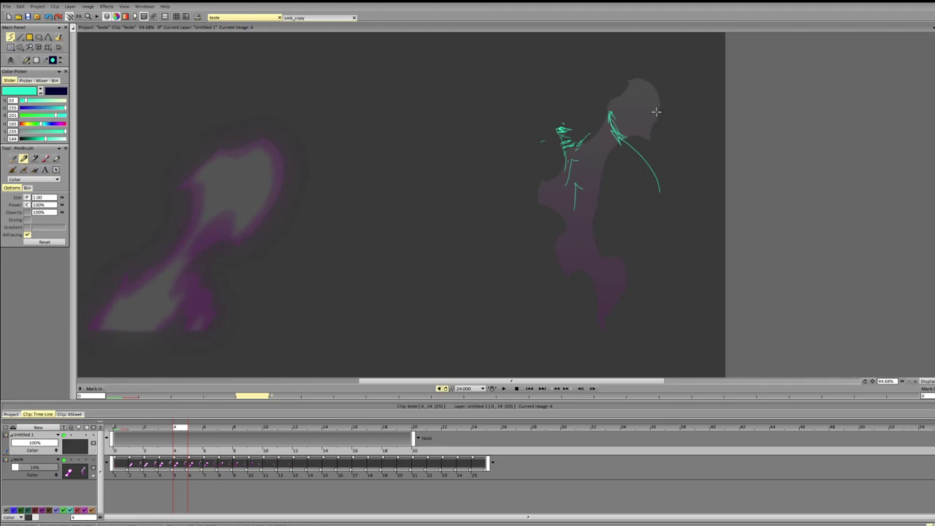
Step: Clear the frame 4 sketch and step back and forth between frames 1 and 4 to compare the flame's shapes
key("BackSpace")
key("Left")
key("Left")
key("Left")
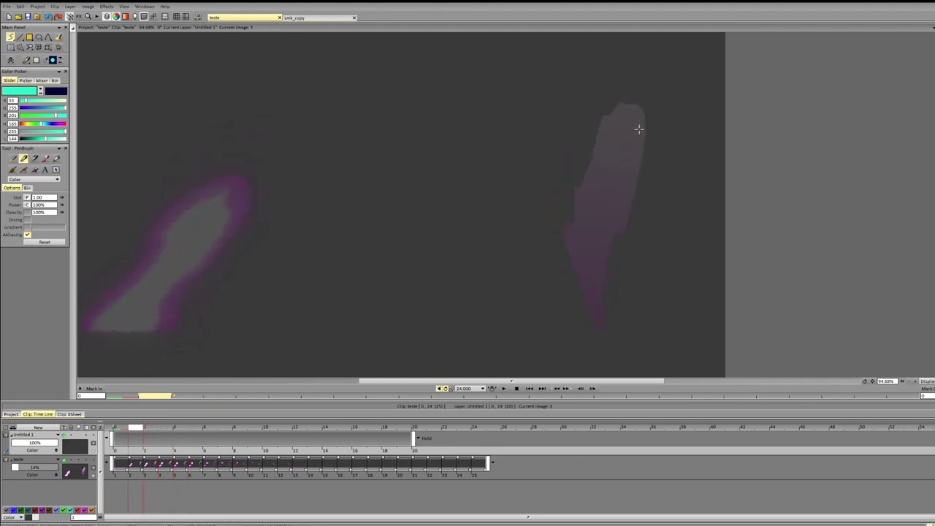
key("Right")
key("Right")
key("Right")
key("Left")
key("Left")
key("Left")
key("Right")
key("Right")
key("Right")
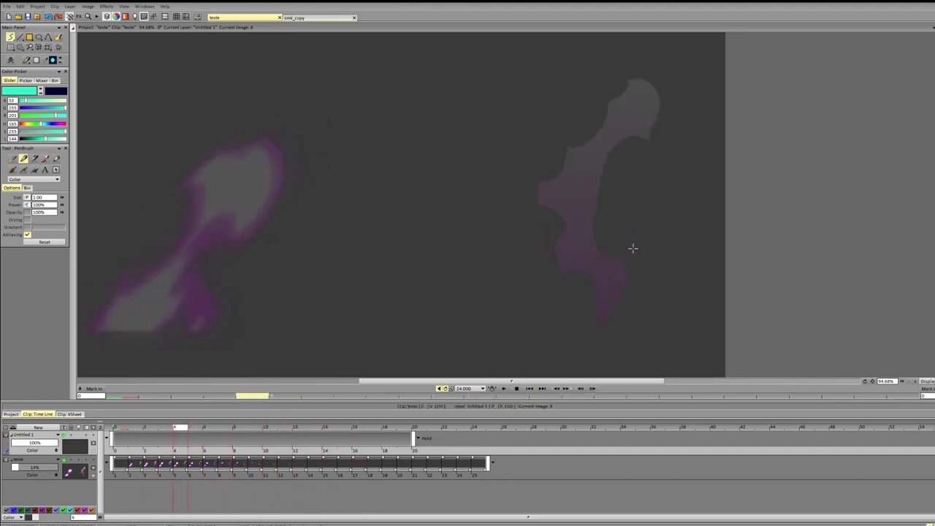
Step: Trace the right flame's lower inner lobe with a short line and successive arcs, frame by frame up to frame 6
left_click_drag(605, 293, 609, 315)
key("Right")
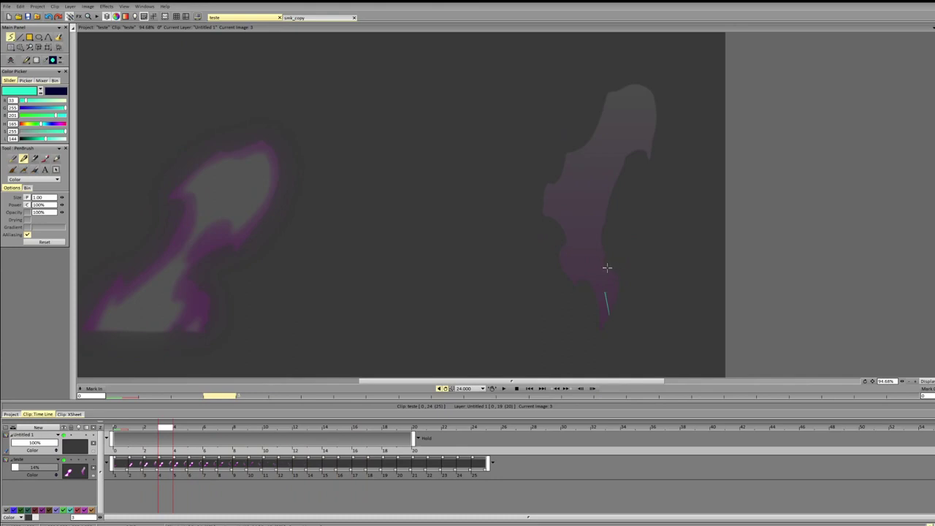
left_click_drag(607, 267, 619, 290)
key("Right")
left_click_drag(609, 257, 626, 282)
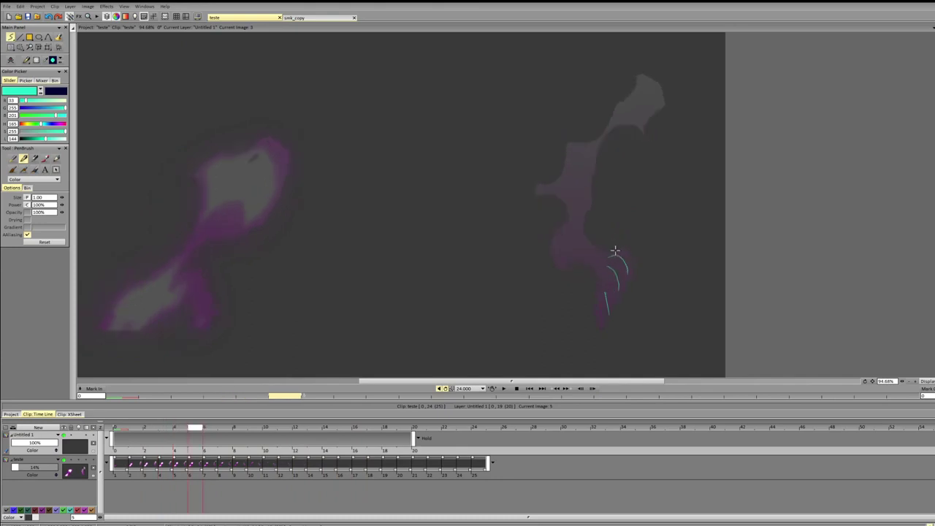
left_click_drag(615, 250, 642, 263)
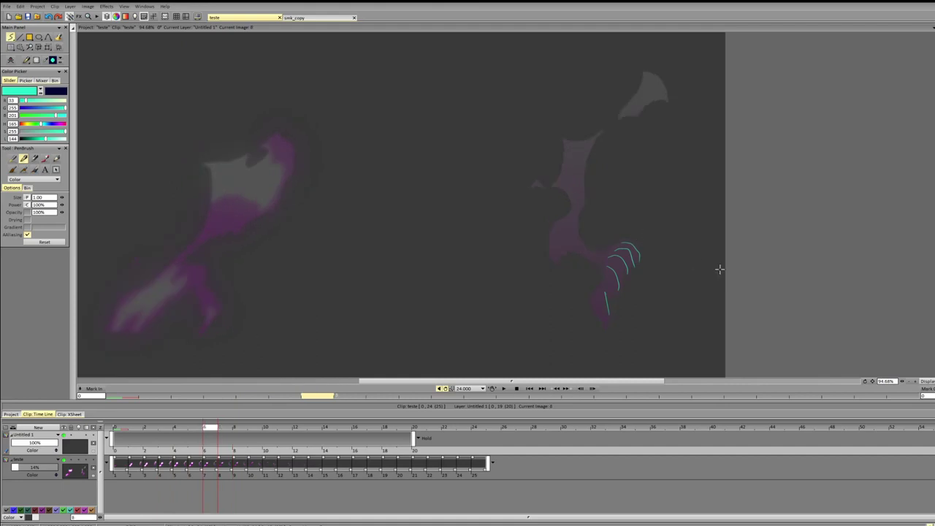
Step: Undo the lobe's last arc and redraw it closer to the previous one on frame 6, at about 155% zoom
key("ctrl+z")
left_click_drag(901, 382, 919, 377)
key("Left")
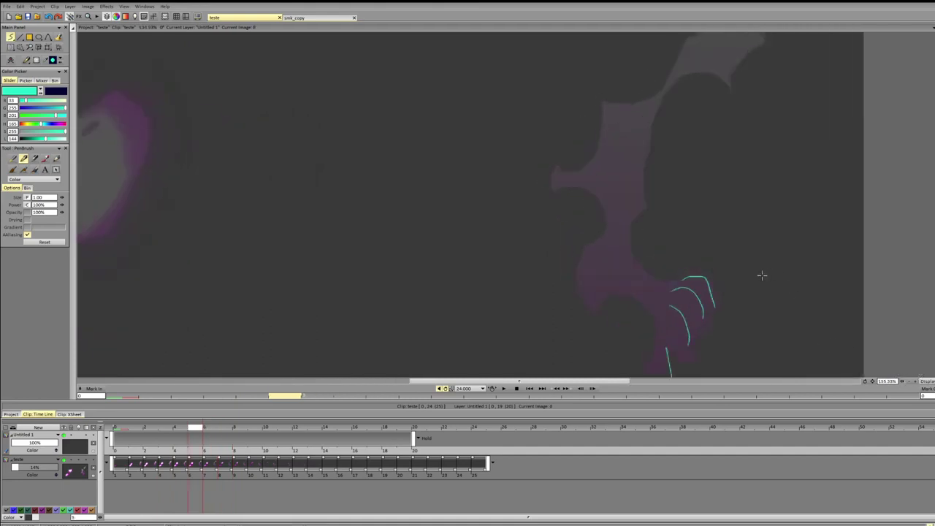
key("Right")
left_click_drag(698, 266, 726, 296)
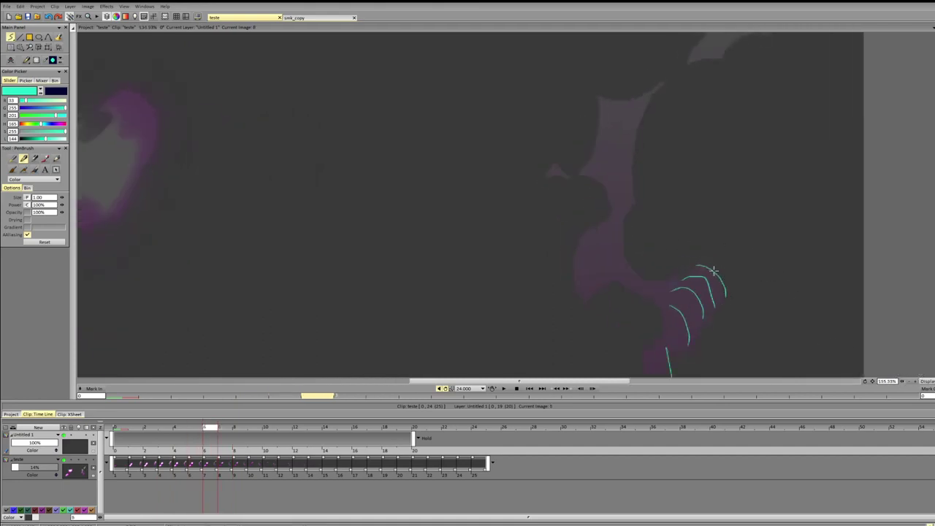
key("ctrl+z")
mouse_move(698, 265)
left_mouse_down()
mouse_move(716, 271)
mouse_move(719, 292)
mouse_move(711, 265)
mouse_move(721, 286)
left_mouse_up()
Step: Continue marking the lower lobe's leading edge with short arcs on frames 7 through 10
key("Right")
key("Right")
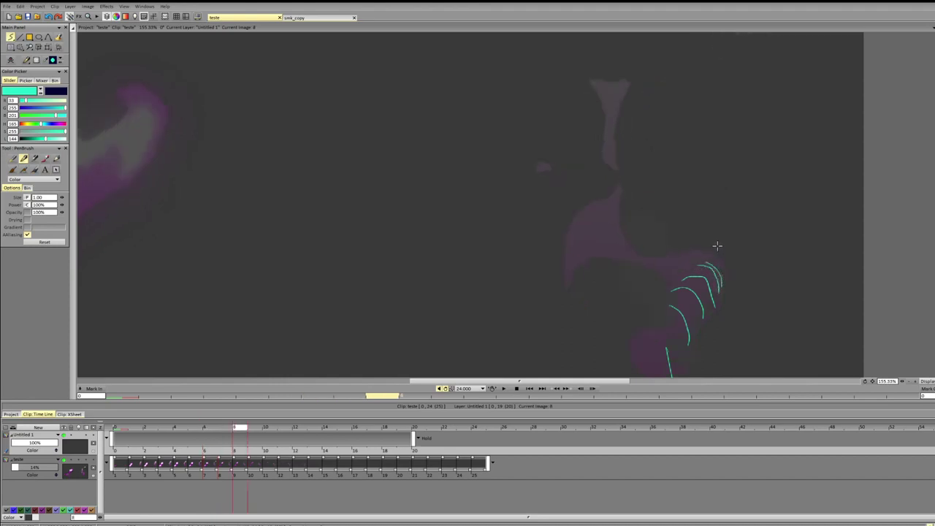
left_click_drag(714, 252, 726, 275)
key("Right")
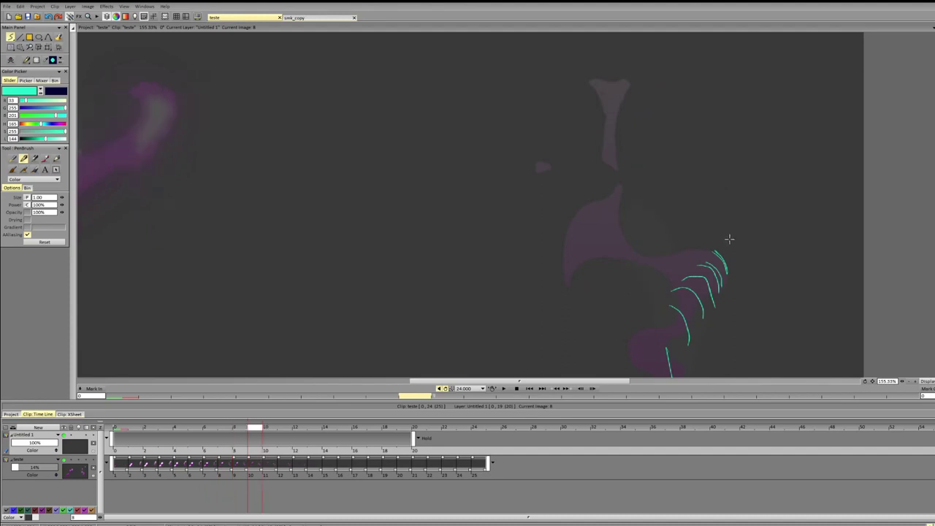
key("Right")
mouse_move(720, 249)
left_mouse_down()
mouse_move(744, 274)
mouse_move(753, 246)
mouse_move(763, 244)
left_mouse_up()
Step: Extend the lobe's trail of short strokes along the drifting fragment up to frame 16
key("Right")
key("Right")
key("Right")
key("Right")
key("Right")
key("Left")
key("Right")
key("Right")
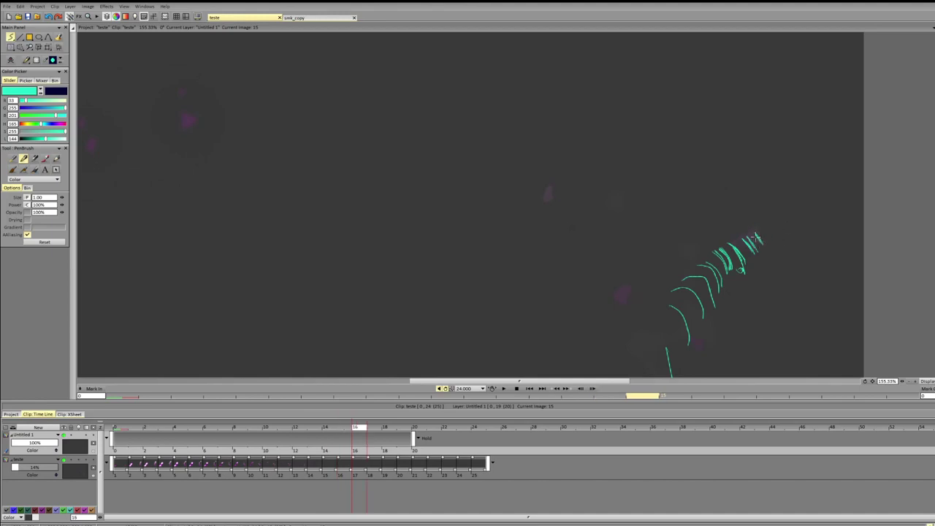
left_click_drag(718, 269, 720, 274)
left_click_drag(748, 246, 752, 250)
Step: Step back to frame 10 and forward to frame 14 to compare the lobe's fragments with the marked spacing
key("Left")
key("Left")
key("Left")
key("Left")
key("Left")
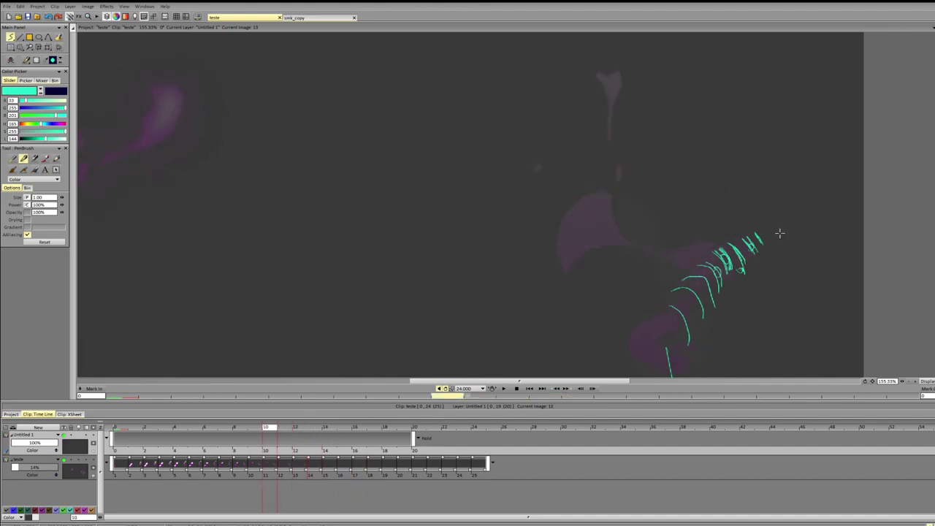
key("Right")
key("Right")
key("Right")
key("Right")
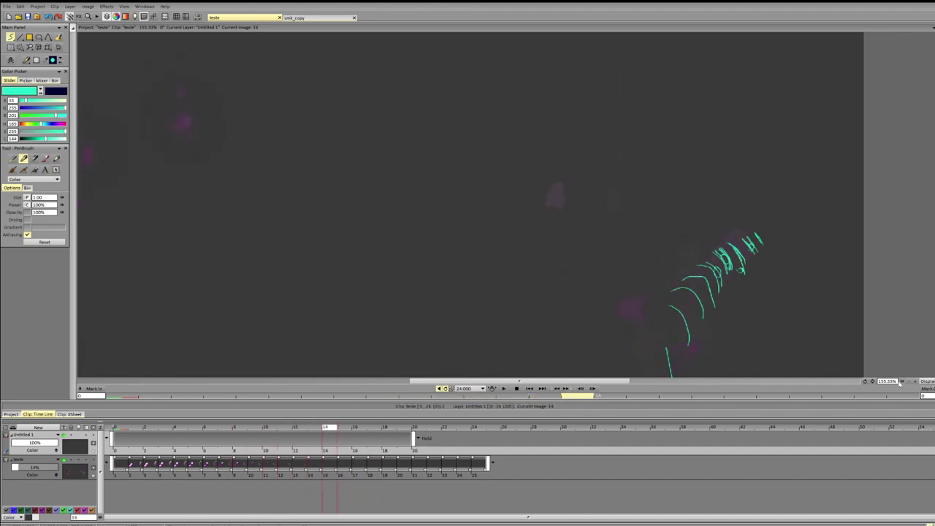
Step: Zoom out to the full flame view and step back from frame 15 to review the lobe's spacing marks
left_click(873, 381)
key("Right")
key("Left")
key("Left")
key("Left")
key("Left")
key("Left")
key("Left")
key("Left")
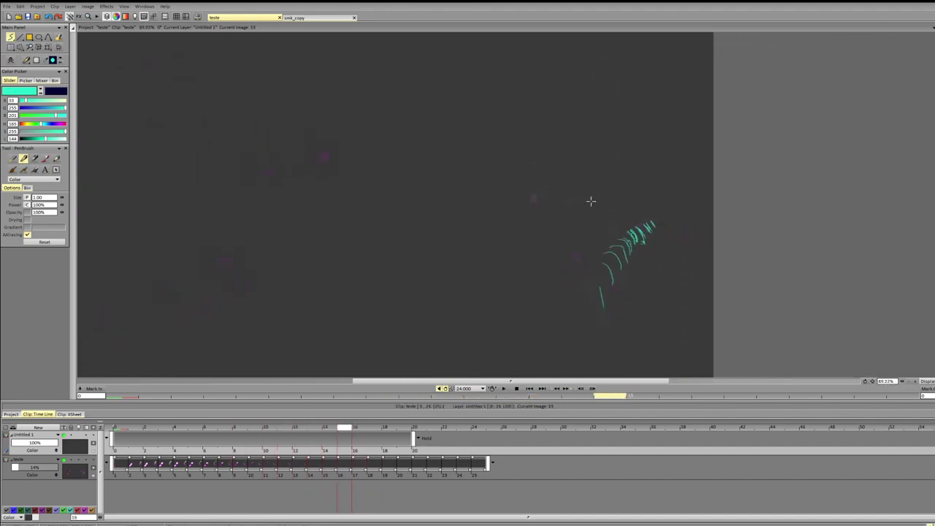
Step: Clear the lobe's spacing marks and circle the three small leftover fragments of the flame on frame 14
key("Right")
key("Right")
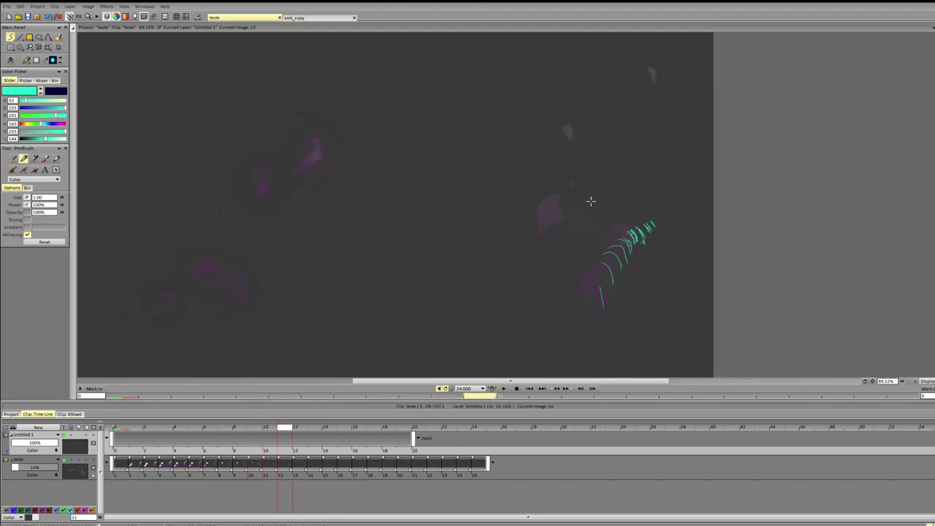
key("BackSpace")
key("Right")
key("Right")
key("Right")
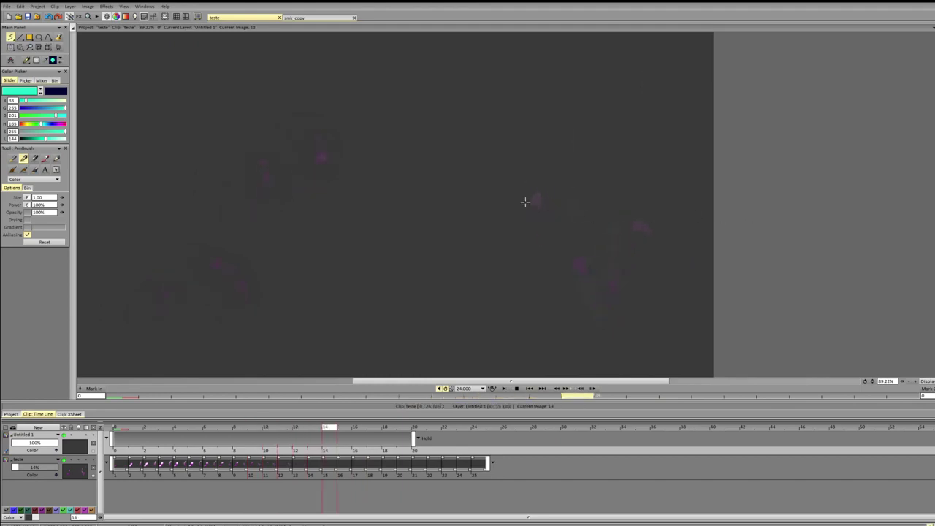
left_click_drag(532, 199, 546, 195)
left_click_drag(581, 257, 584, 261)
left_click_drag(635, 225, 650, 228)
Step: Step back and forth between frames 11 and 14 to compare the larger flame shapes with the circled fragment positions
key("Left")
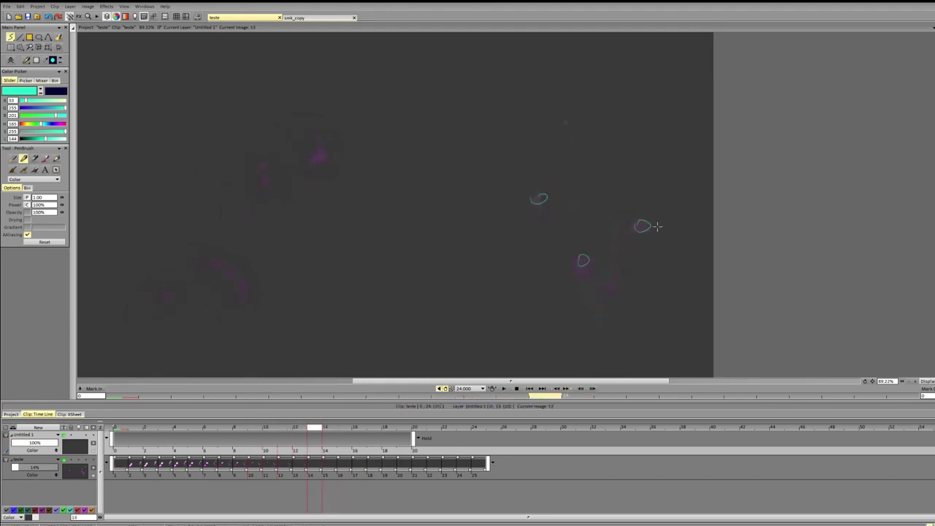
key("Left")
key("Left")
key("Right")
key("Right")
key("Left")
key("Right")
key("Left")
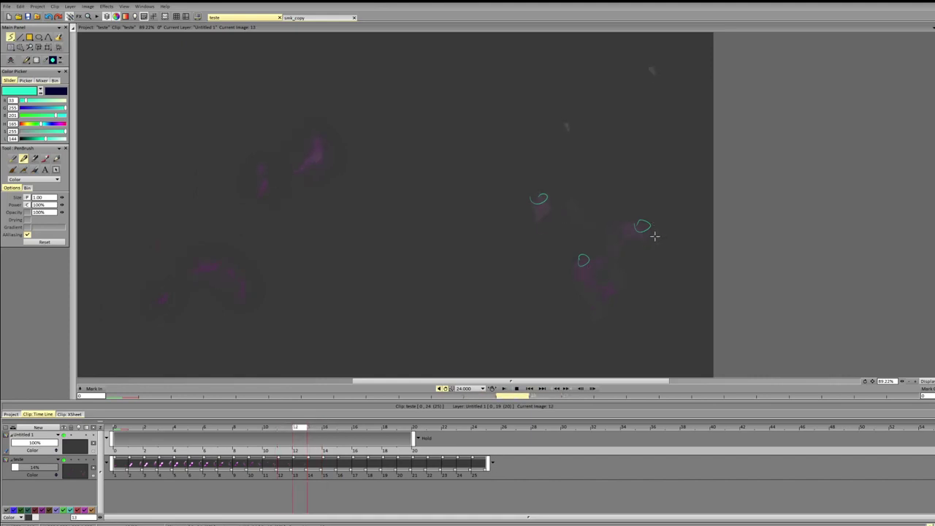
key("Left")
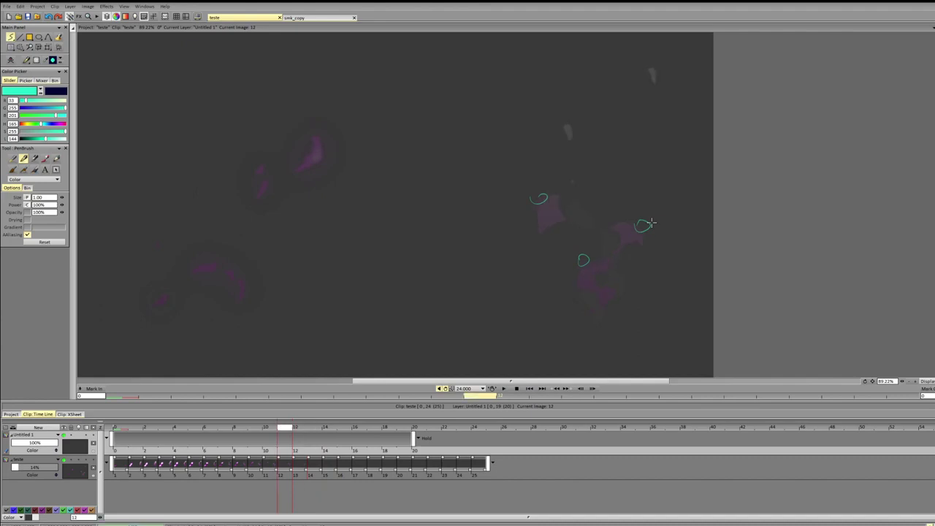
key("Right")
key("Right")
key("Left")
key("Right")
key("Right")
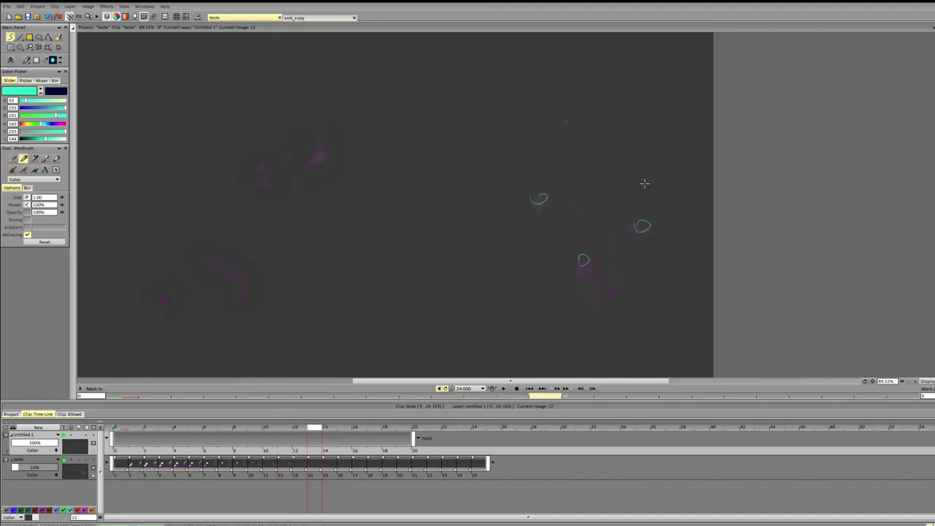
Step: Clear the circles and circle the three shrinking fragments on frame 15, checking them against the following frames
key("BackSpace")
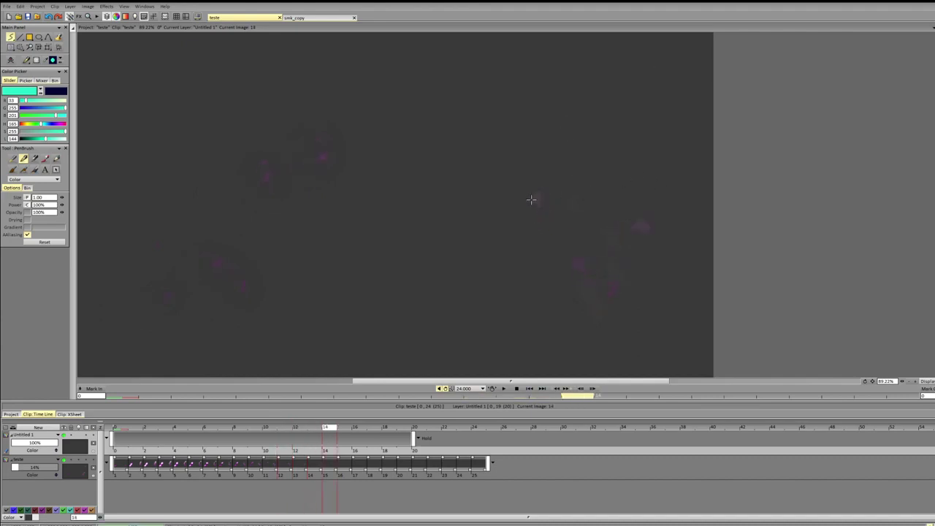
key("Right")
left_click_drag(649, 221, 647, 222)
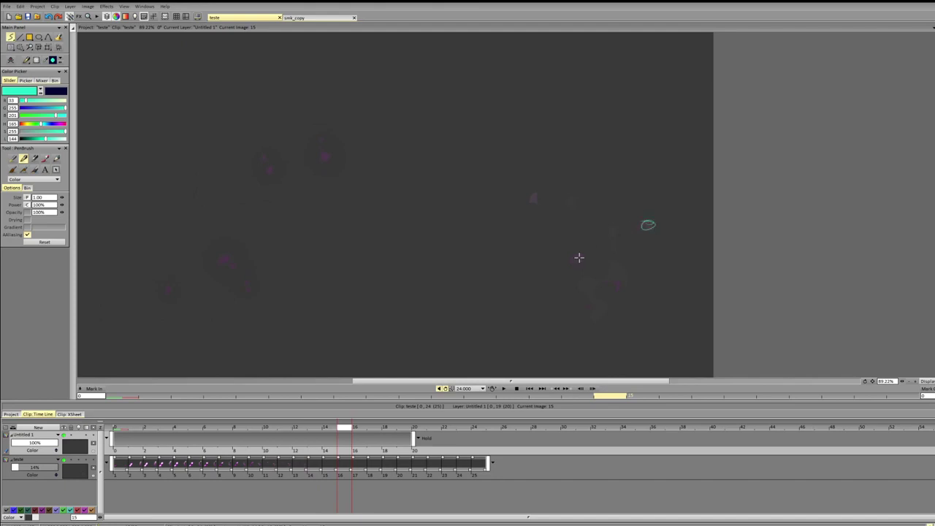
left_click_drag(579, 254, 577, 256)
left_click_drag(536, 196, 534, 204)
key("Right")
key("Right")
key("Right")
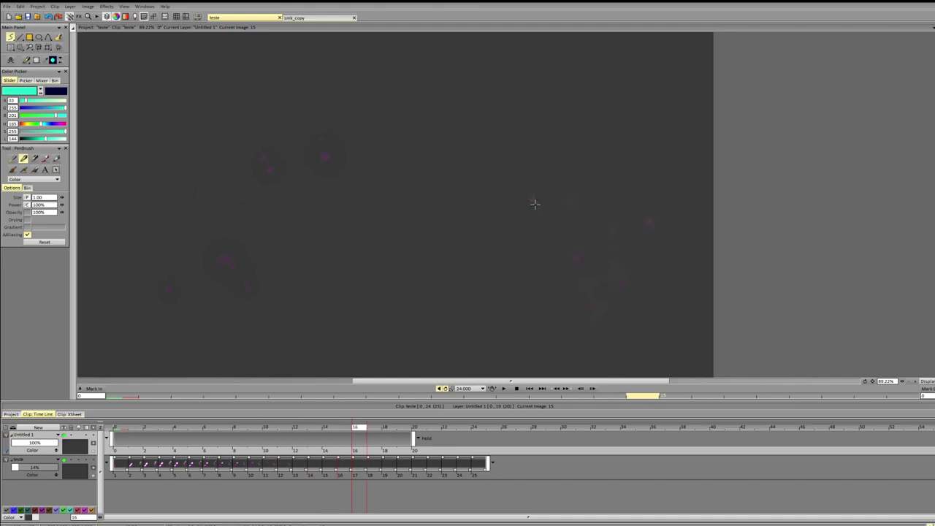